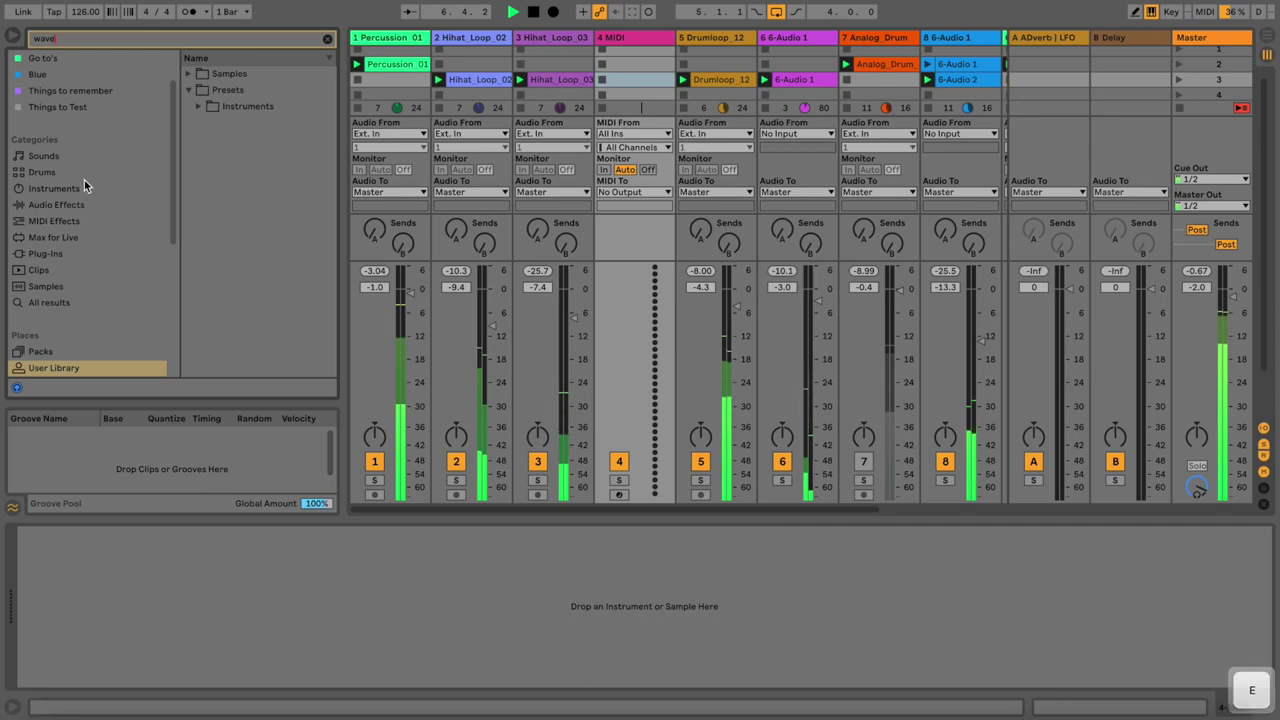
# Step: Load the Wavetable instrument onto MIDI track 4 and solo that track
pyautogui.click(223, 107)
pyautogui.moveTo(223, 107); pyautogui.dragTo(620, 90)
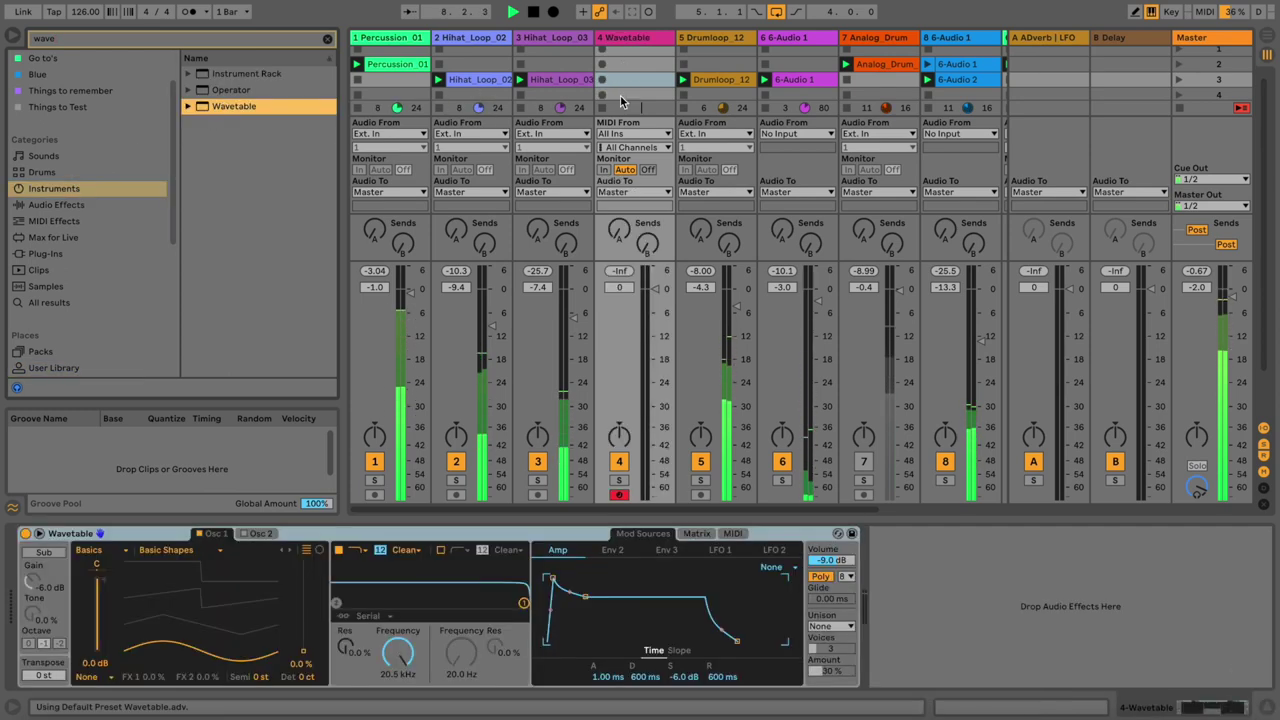
pyautogui.click(620, 481)
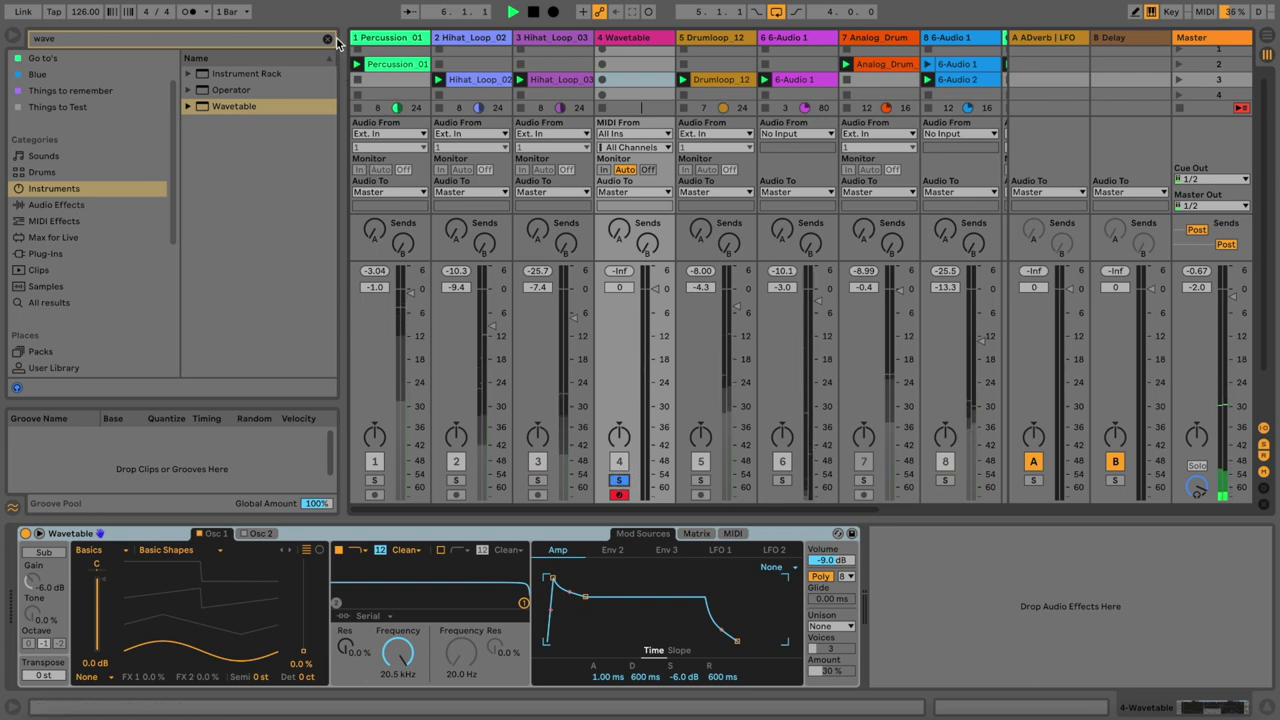
# Step: Search all browser results for "mdd snake" and add the MDD Snake V3.2.3 sequencer (.amxd) to the Wavetable track
pyautogui.click(328, 43)
pyautogui.write('mdd snake')
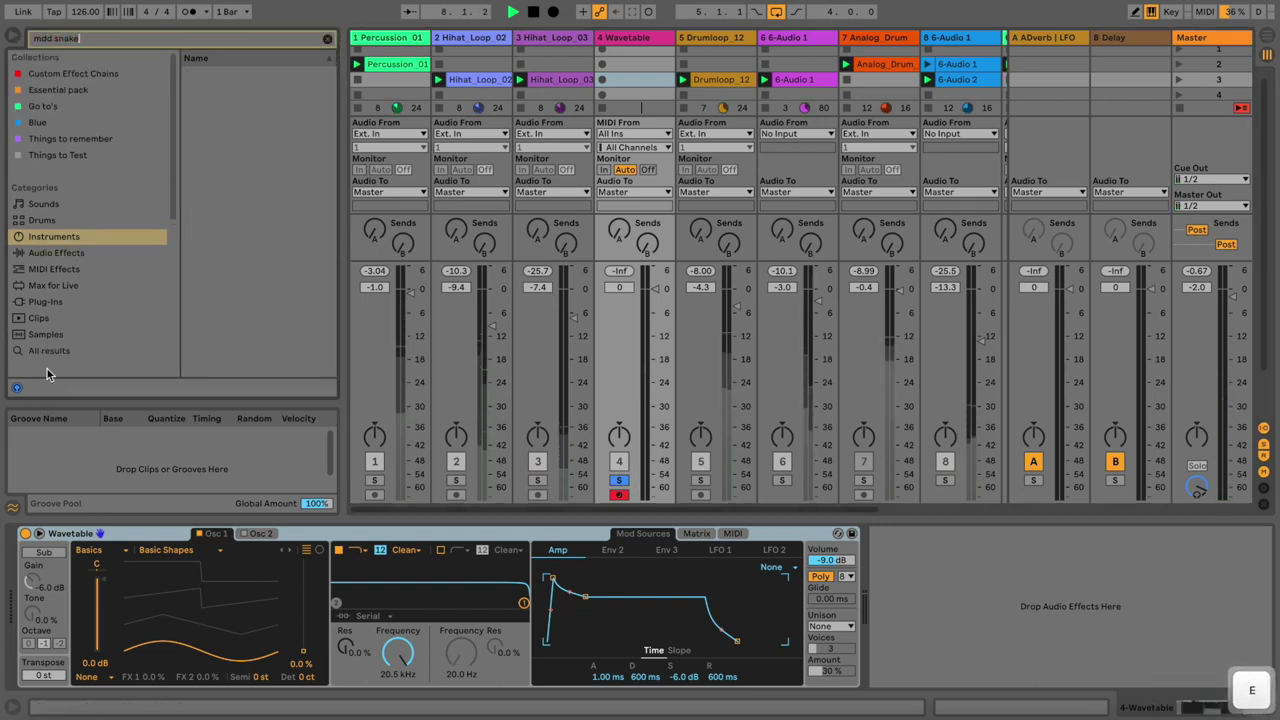
pyautogui.click(40, 352)
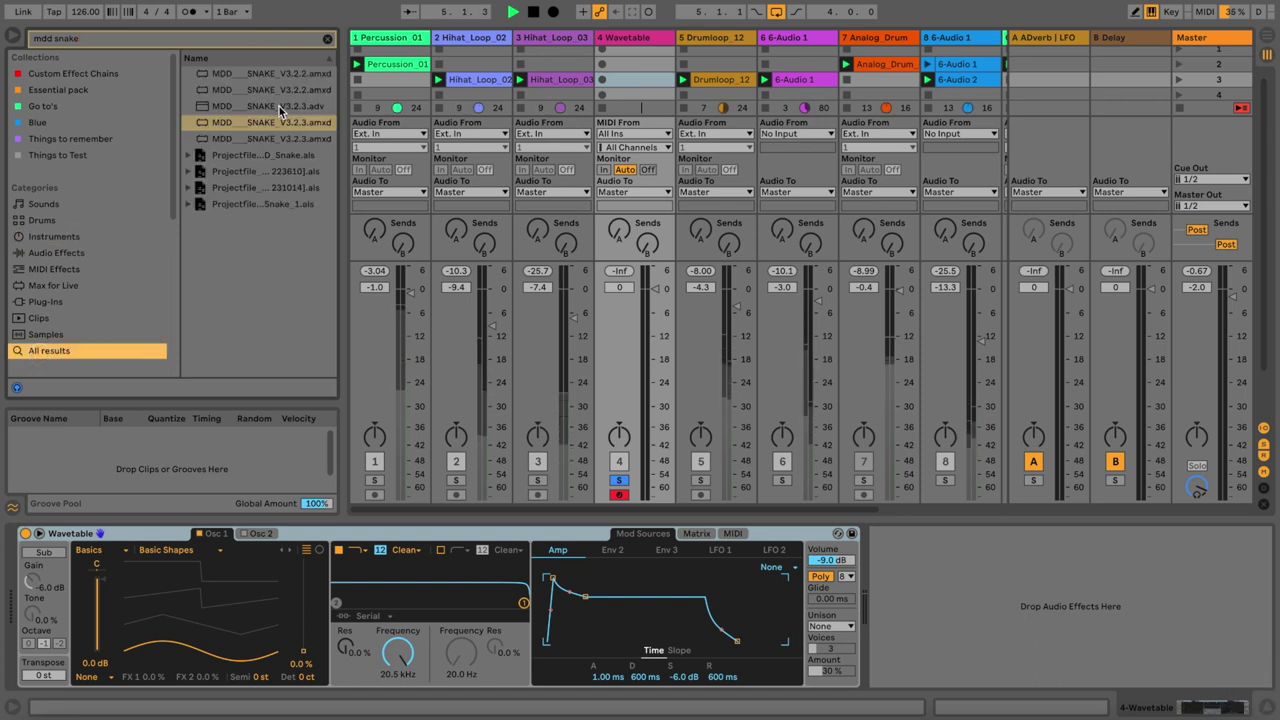
pyautogui.moveTo(279, 122); pyautogui.dragTo(600, 108)
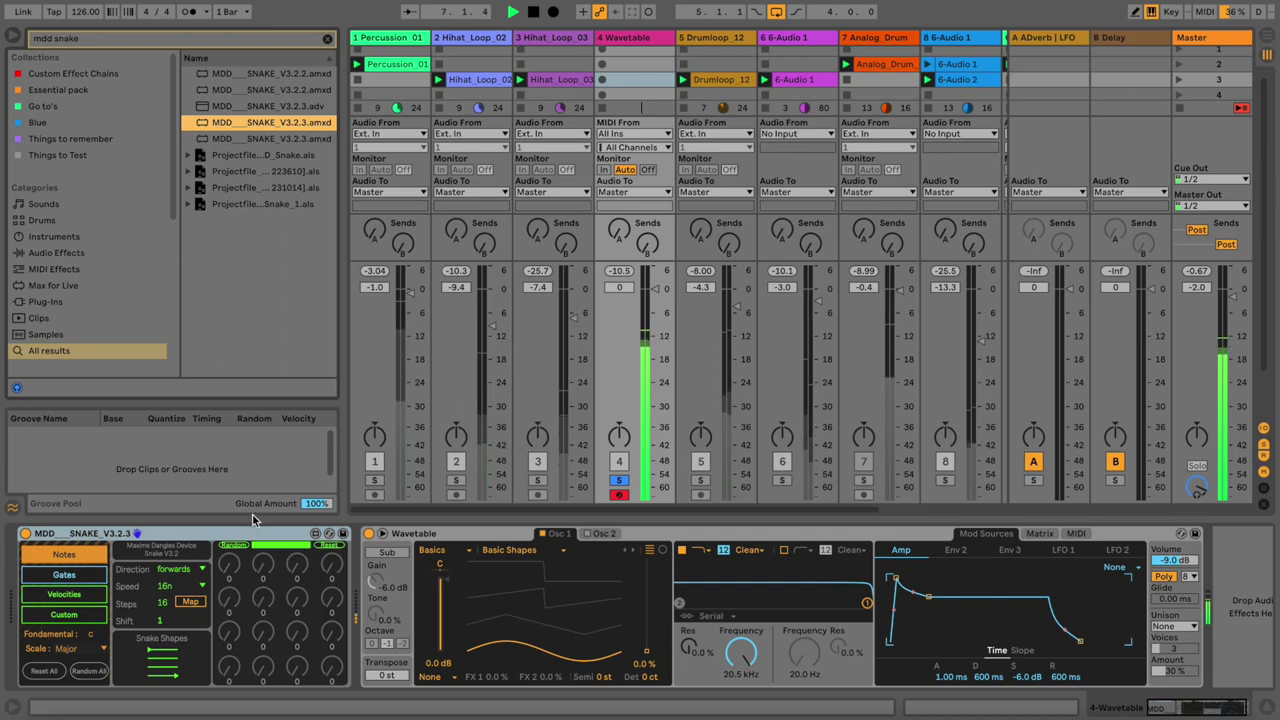
# Step: Randomize the Snake sequencer's 16 step knobs several times and adjust the randomization range
pyautogui.click(234, 546)
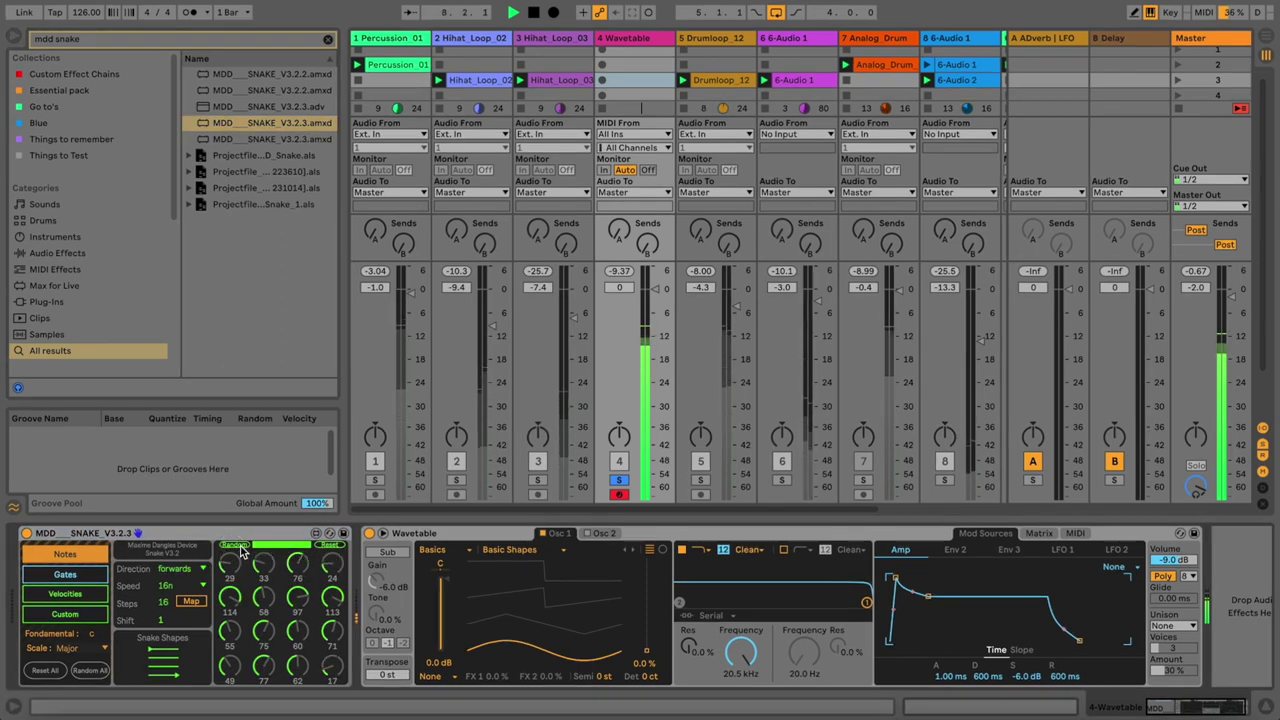
pyautogui.click(240, 548)
pyautogui.moveTo(284, 547); pyautogui.dragTo(262, 550)
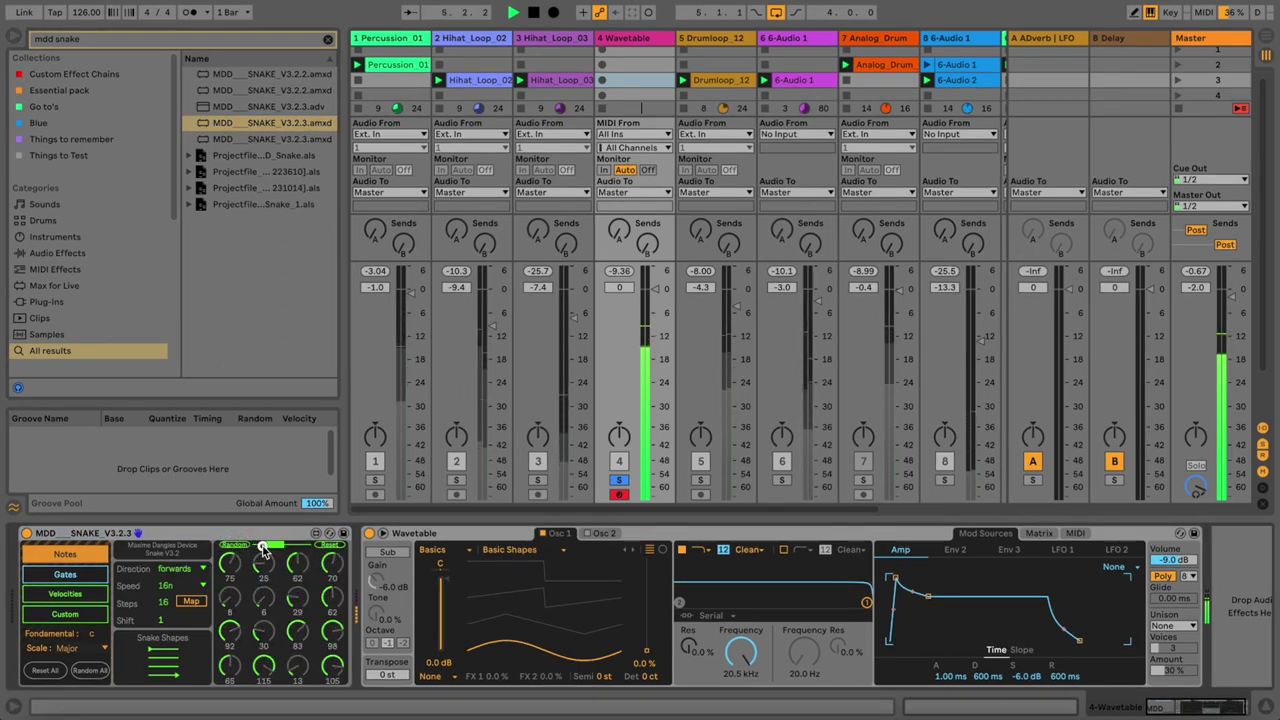
pyautogui.click(236, 547)
# Step: Randomize the Snake sequencer's gates and set the swing to 10.2 %
pyautogui.click(79, 578)
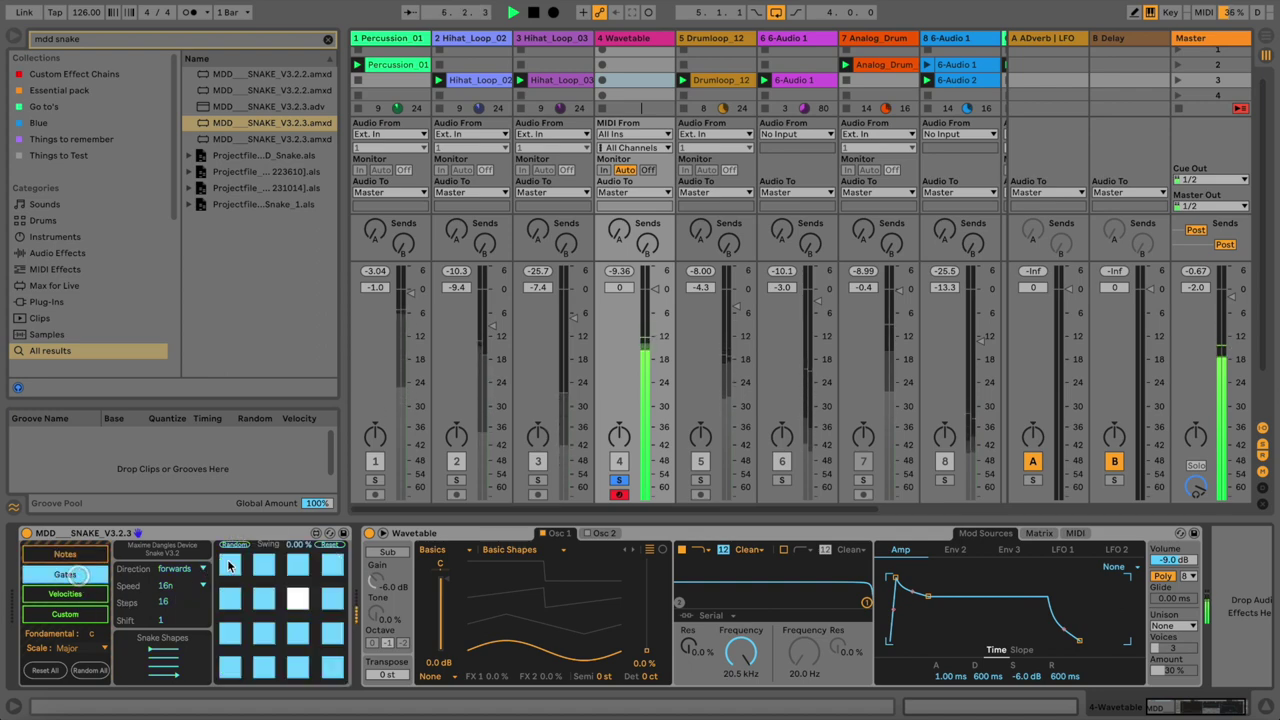
pyautogui.moveTo(299, 541); pyautogui.dragTo(298, 532)
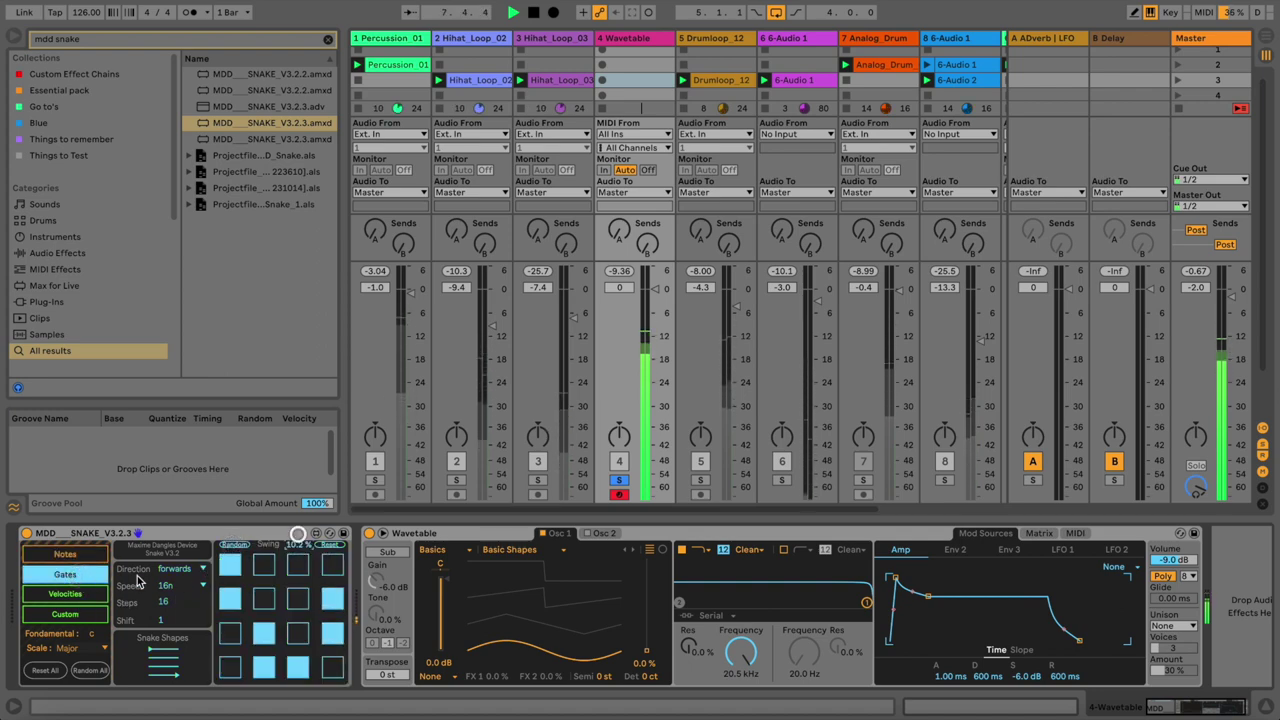
# Step: Try different scales in the Snake sequencer and settle on MinorBlues
pyautogui.click(87, 653)
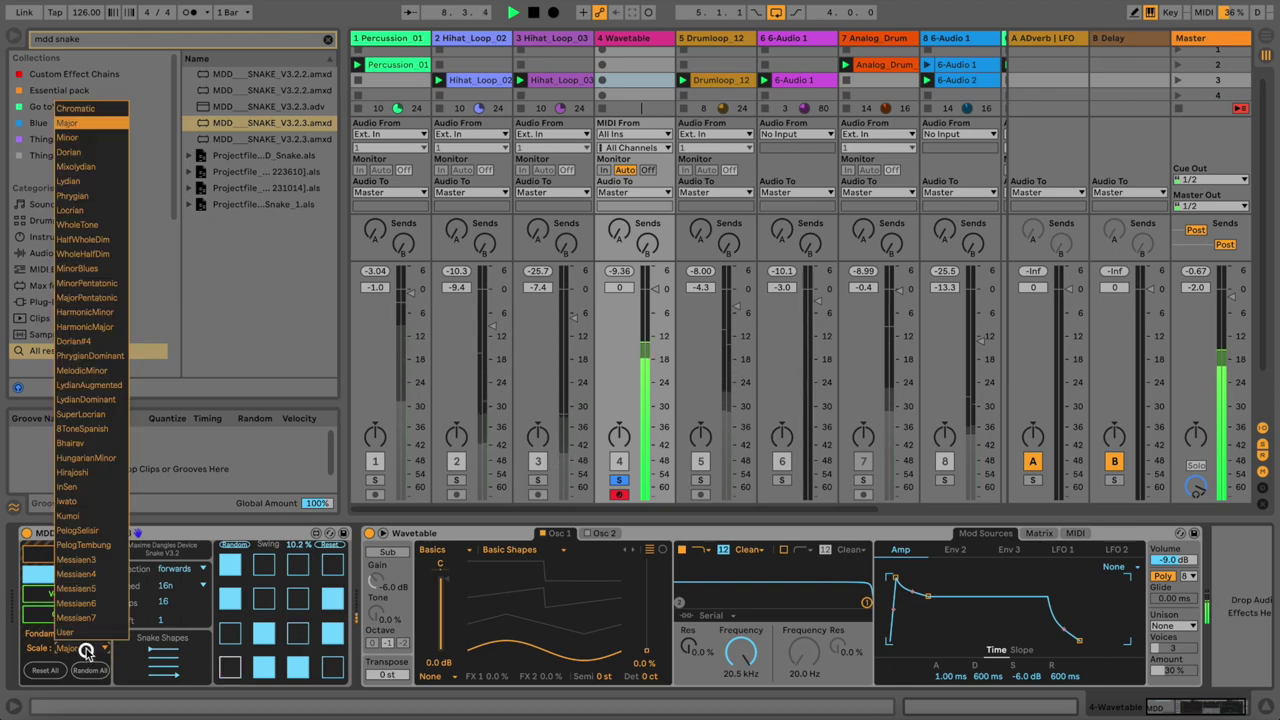
pyautogui.click(93, 327)
pyautogui.press('Up')
pyautogui.press('Up')
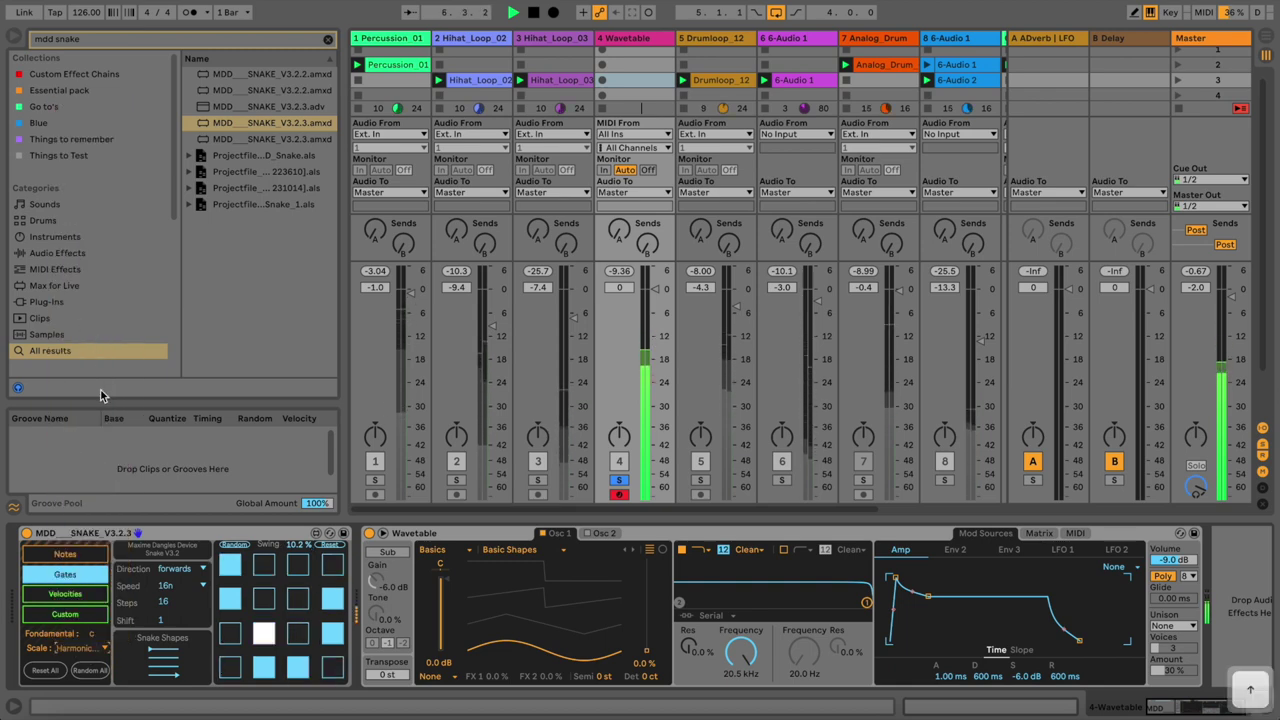
pyautogui.press('Down')
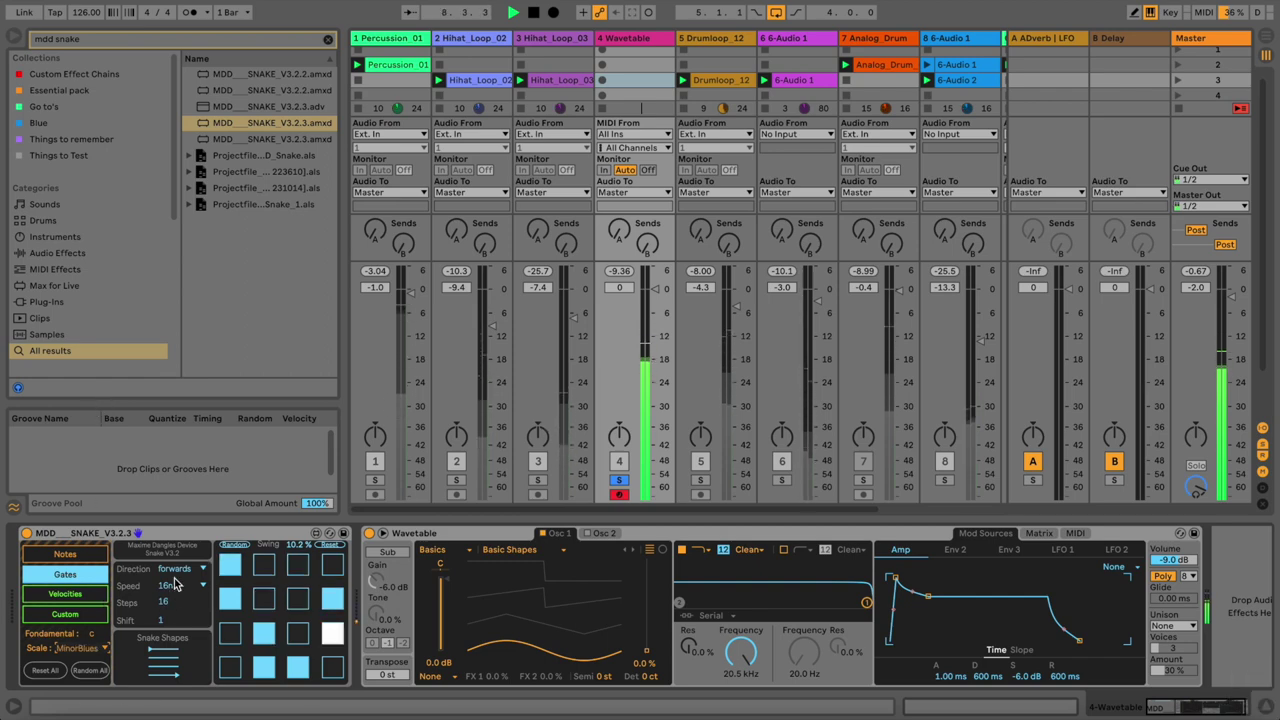
# Step: Try vertical snake shapes for the step order and return to a shape with horizontal rows
pyautogui.moveTo(167, 661); pyautogui.dragTo(167, 628)
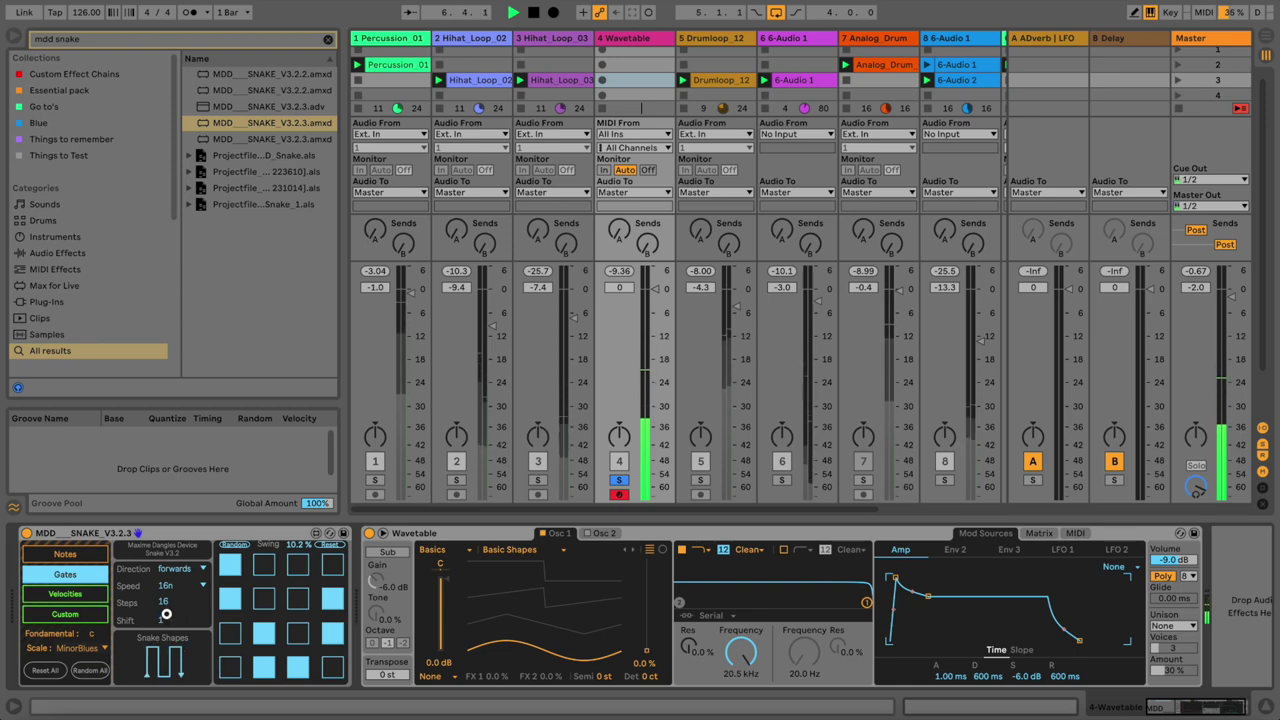
pyautogui.moveTo(166, 620); pyautogui.dragTo(166, 637)
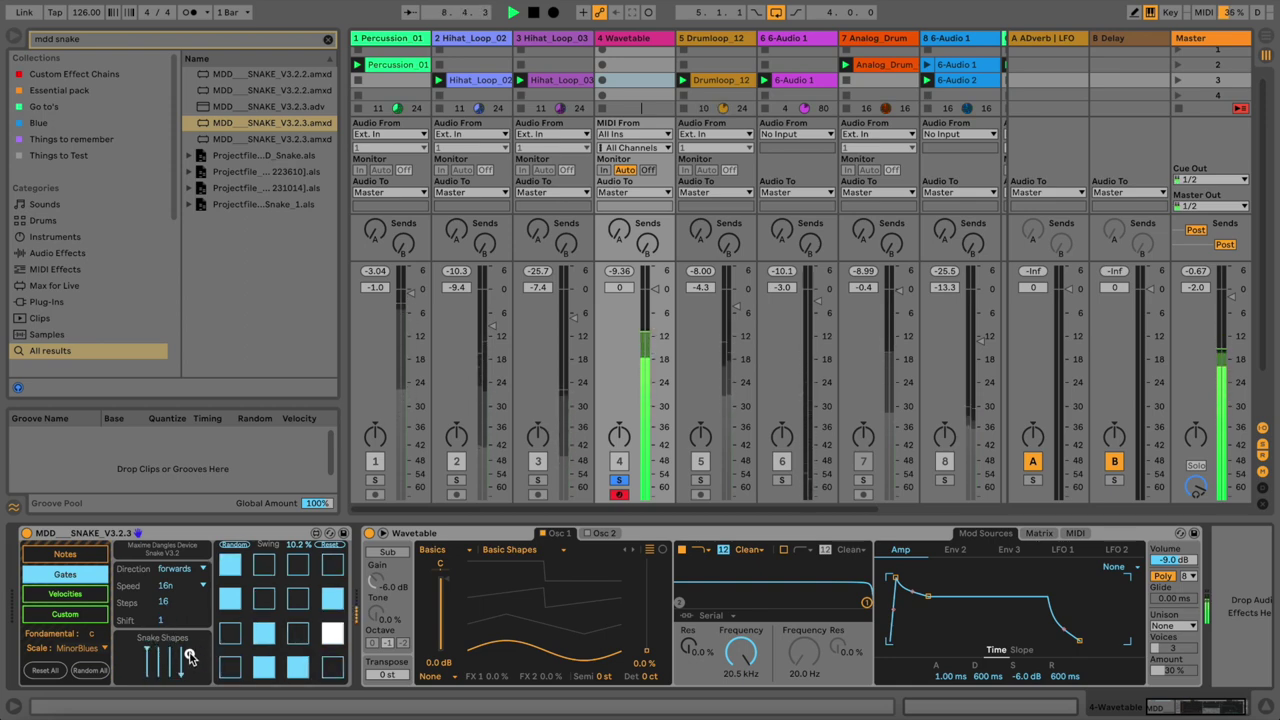
pyautogui.click(180, 668)
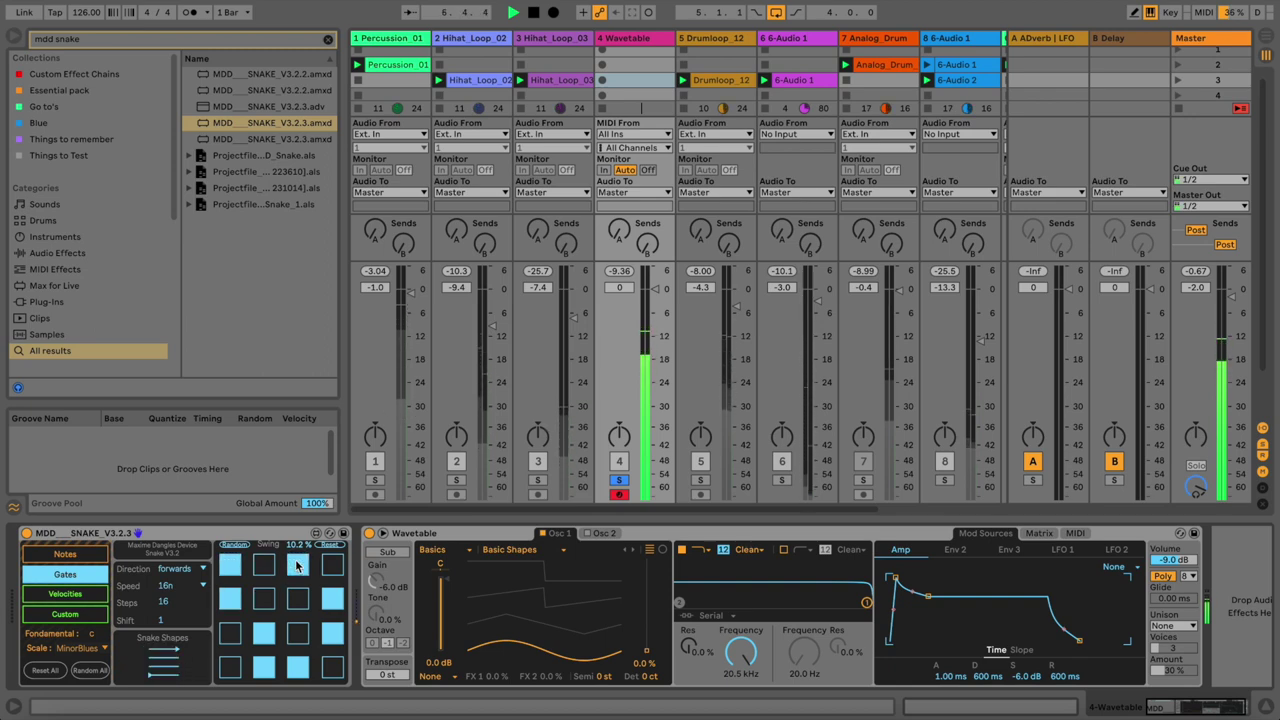
# Step: Edit individual gates, turning the first step off and the second and third on, and raise the swing to about 16 %
pyautogui.click(242, 598)
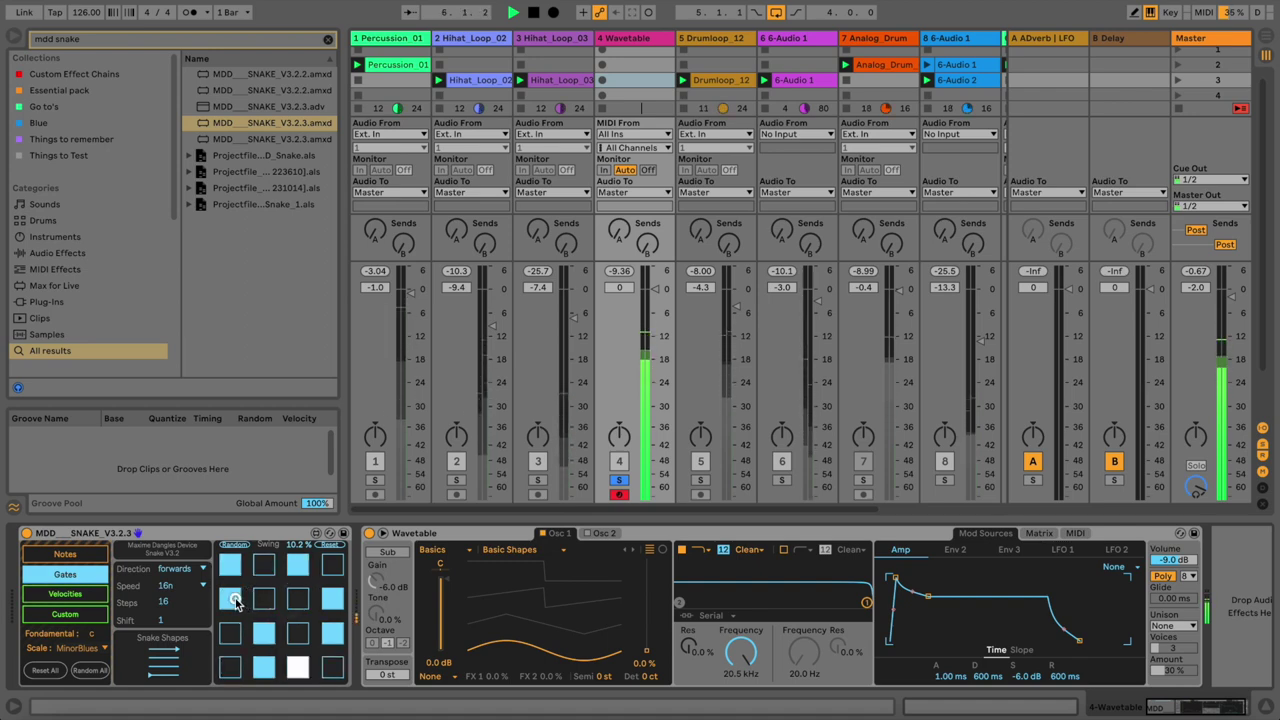
pyautogui.click(240, 566)
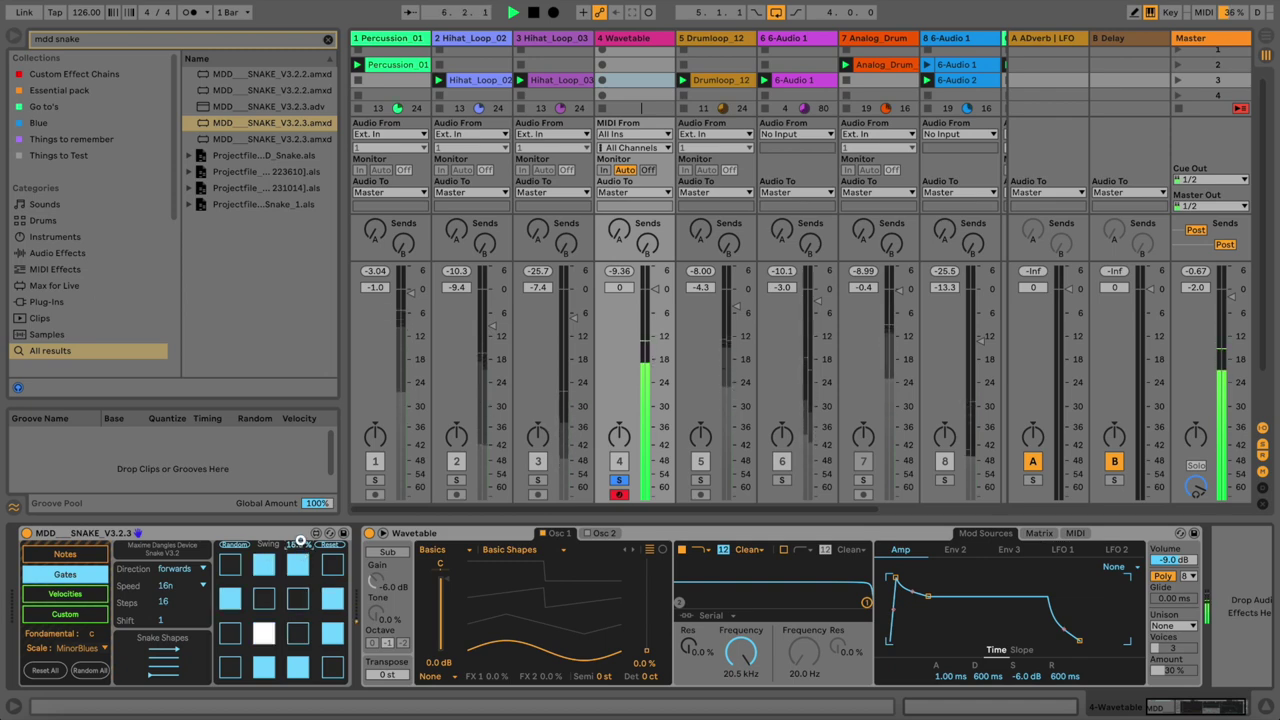
# Step: Switch the Snake sequencer to its notes, narrow the randomization range and randomize the notes until a new pattern is set
pyautogui.click(97, 558)
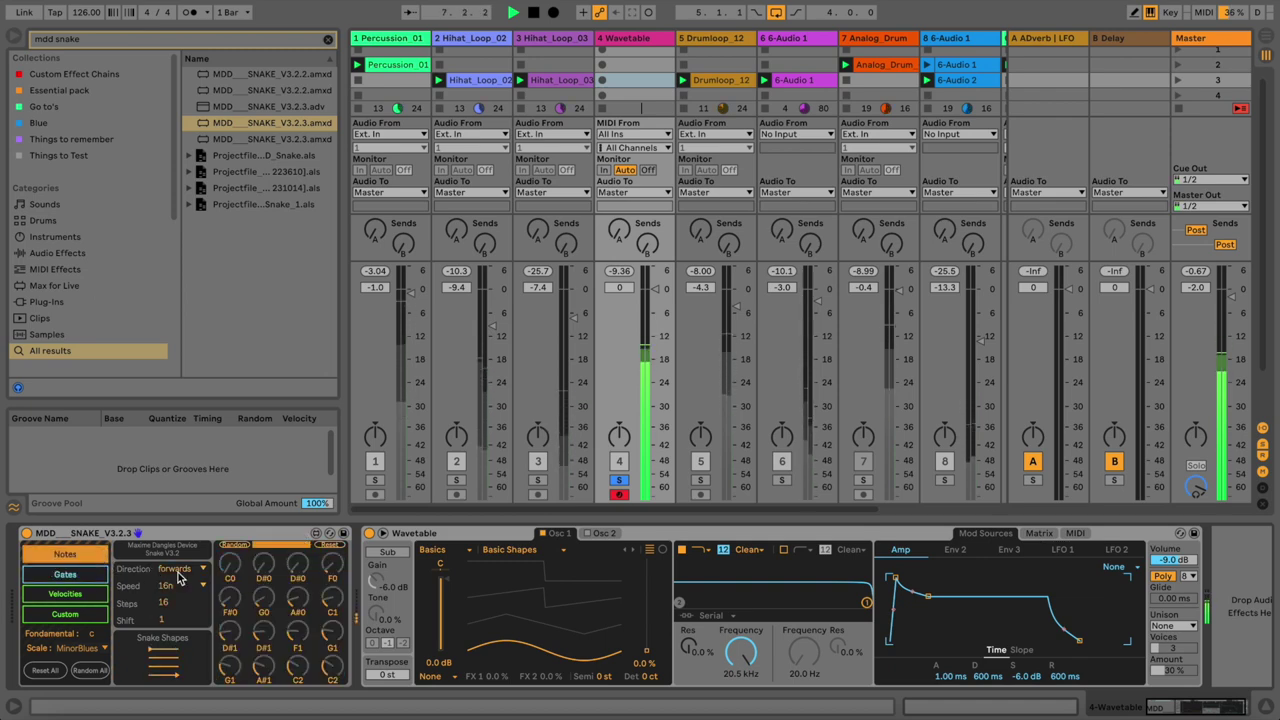
pyautogui.click(248, 547)
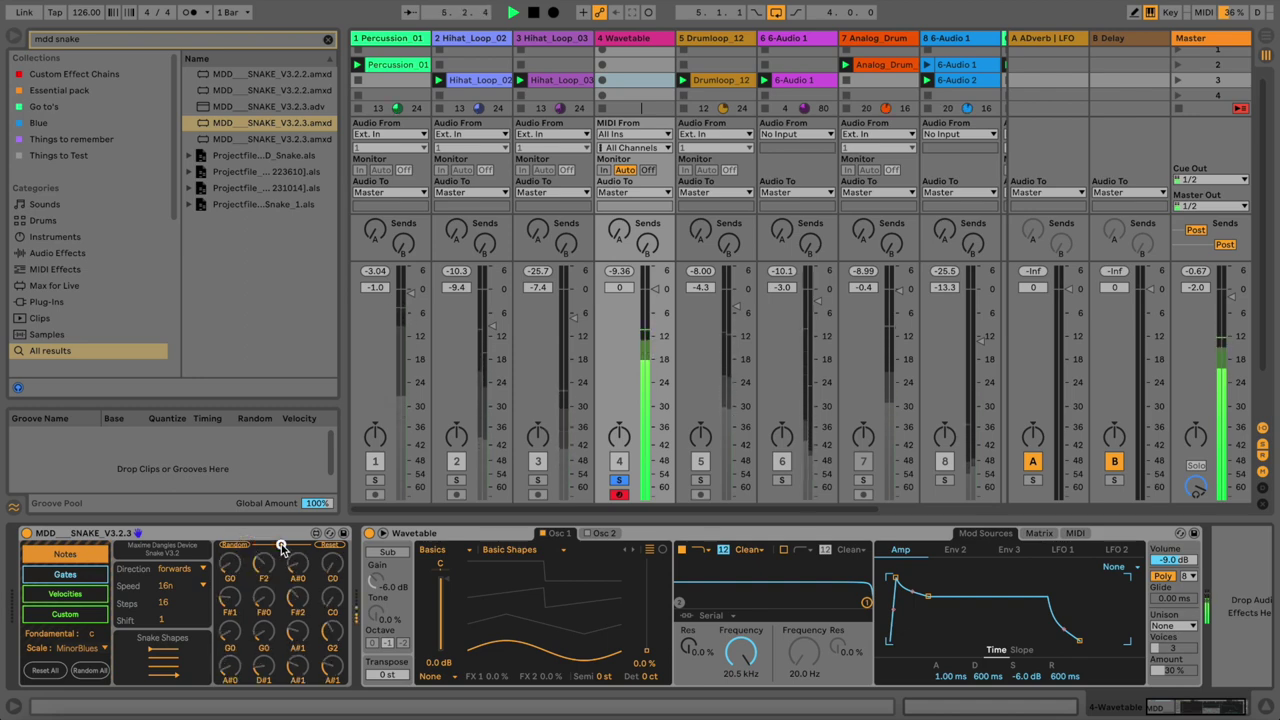
pyautogui.click(246, 547)
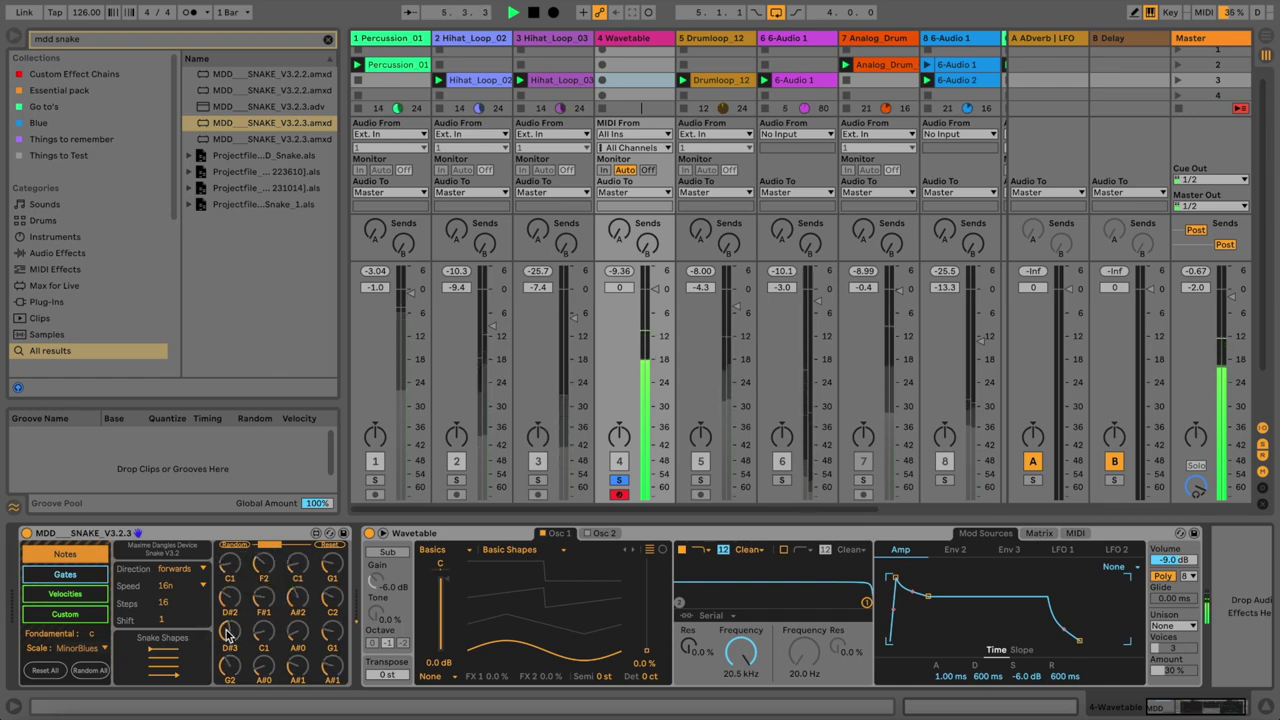
# Step: Set the first note of the third row to G2 and go through the snake shapes, ending on horizontal rows
pyautogui.moveTo(226, 633); pyautogui.dragTo(226, 636)
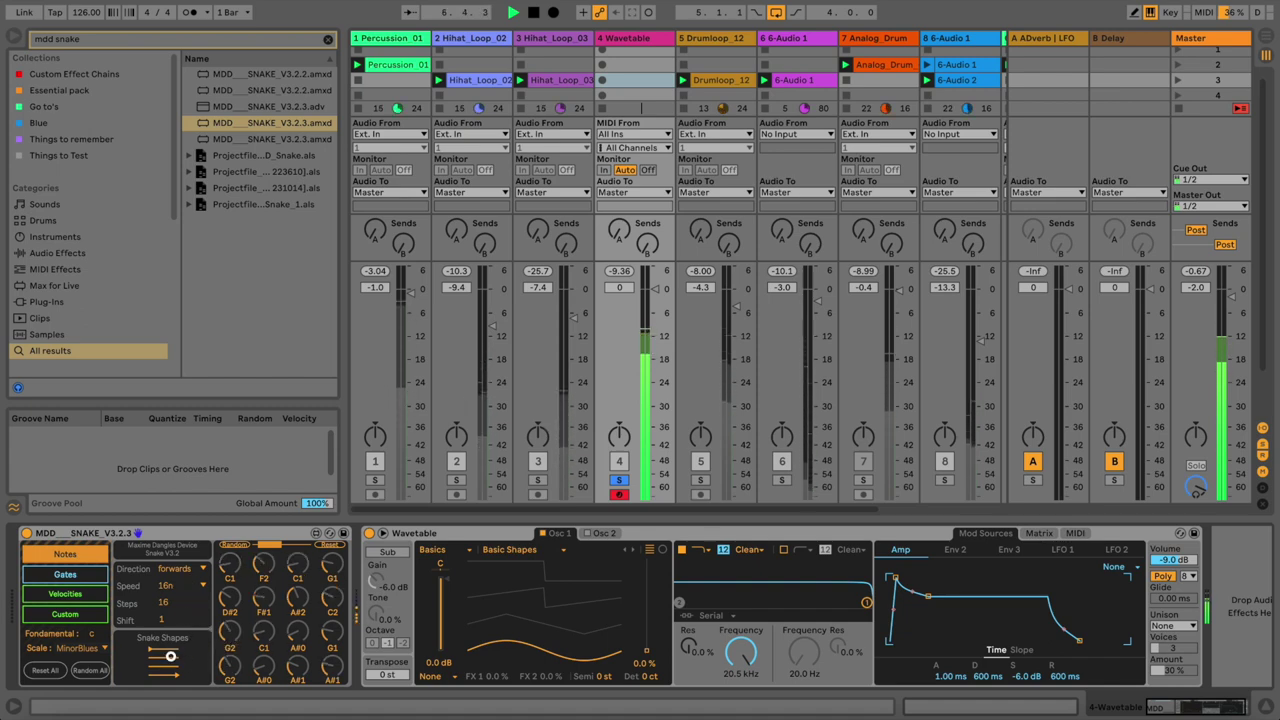
pyautogui.moveTo(170, 658); pyautogui.dragTo(170, 675)
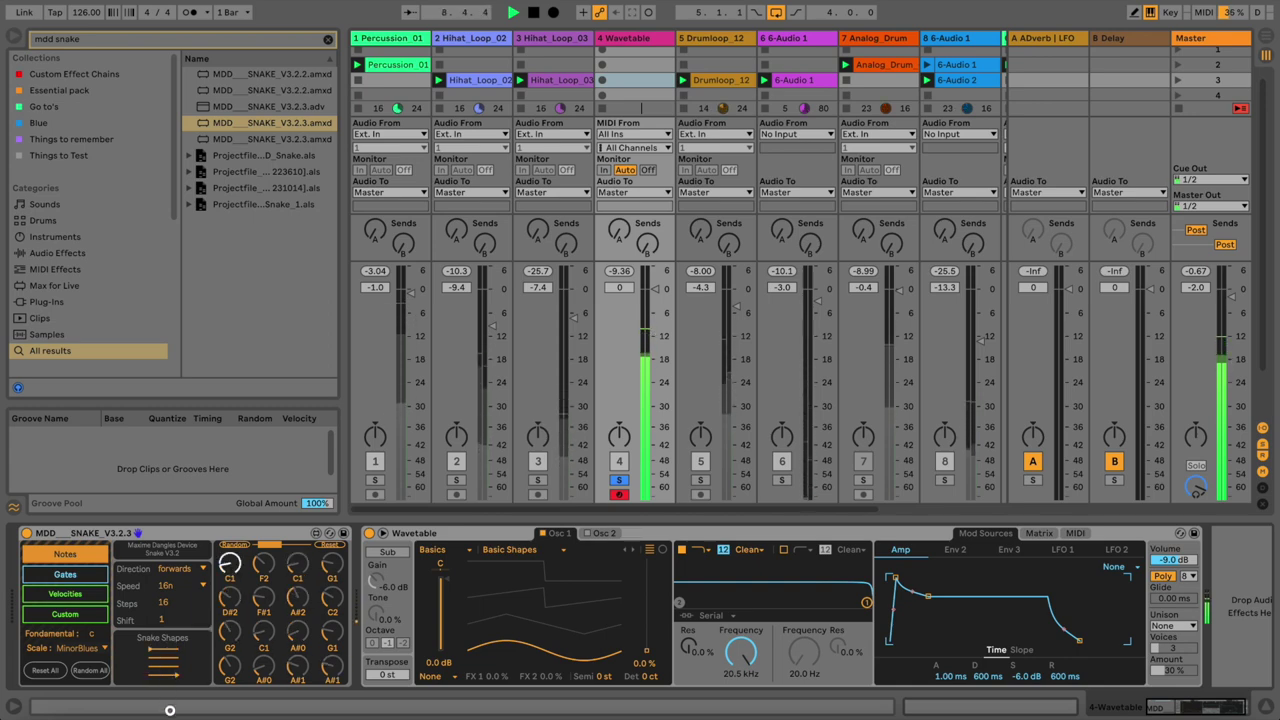
# Step: Expand the Wavetable device view, hide the browser and enlarge the expanded editor so both oscillators, envelopes and LFOs are shown
pyautogui.click(413, 534)
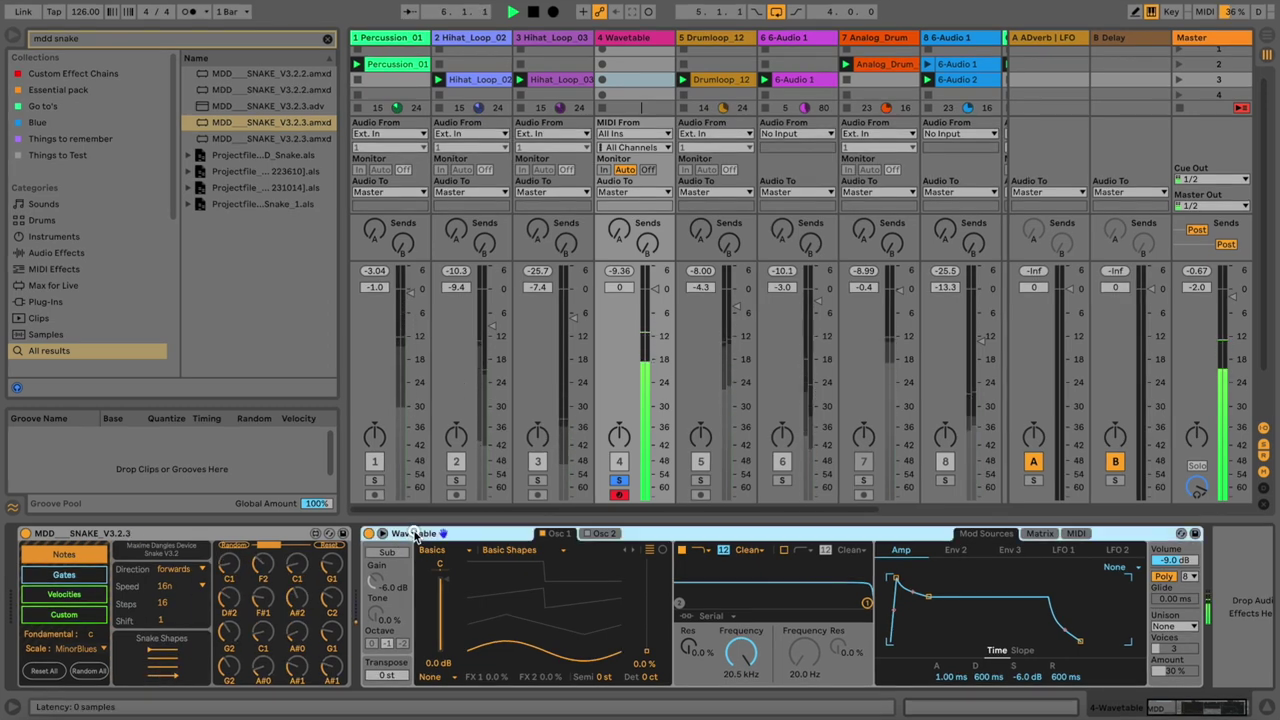
pyautogui.click(383, 533)
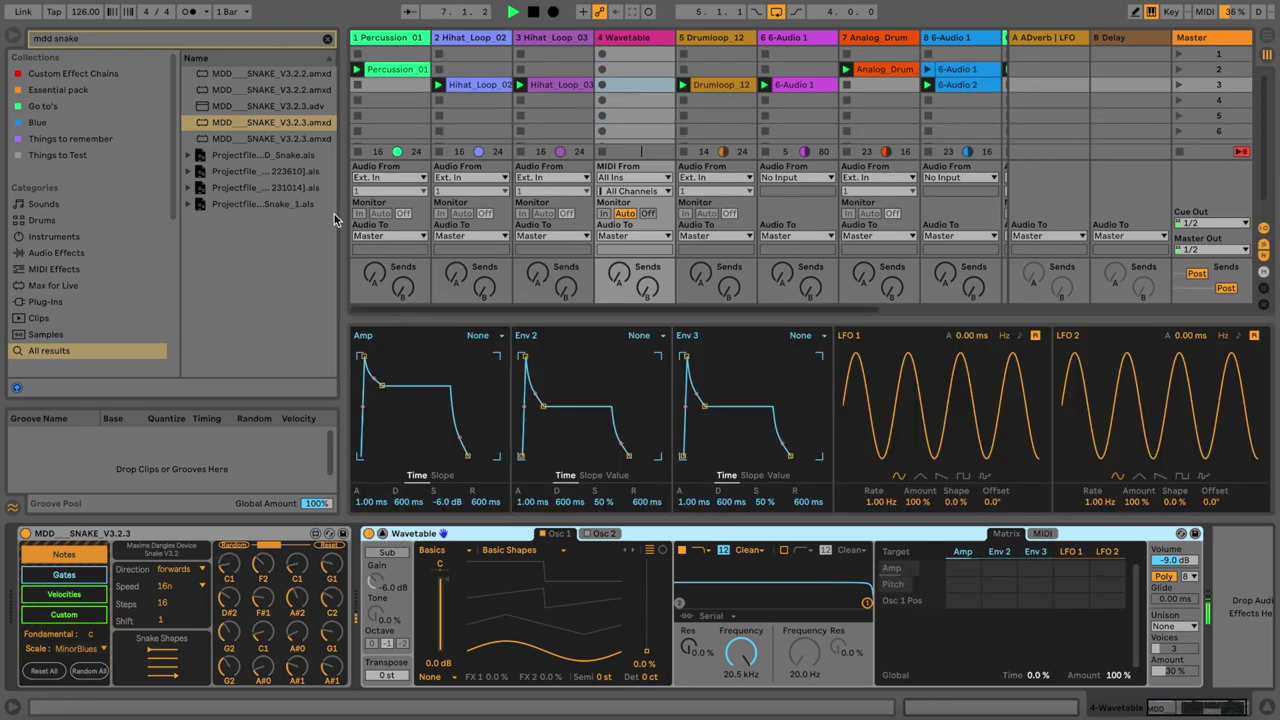
pyautogui.click(14, 36)
pyautogui.moveTo(332, 320); pyautogui.dragTo(347, 98)
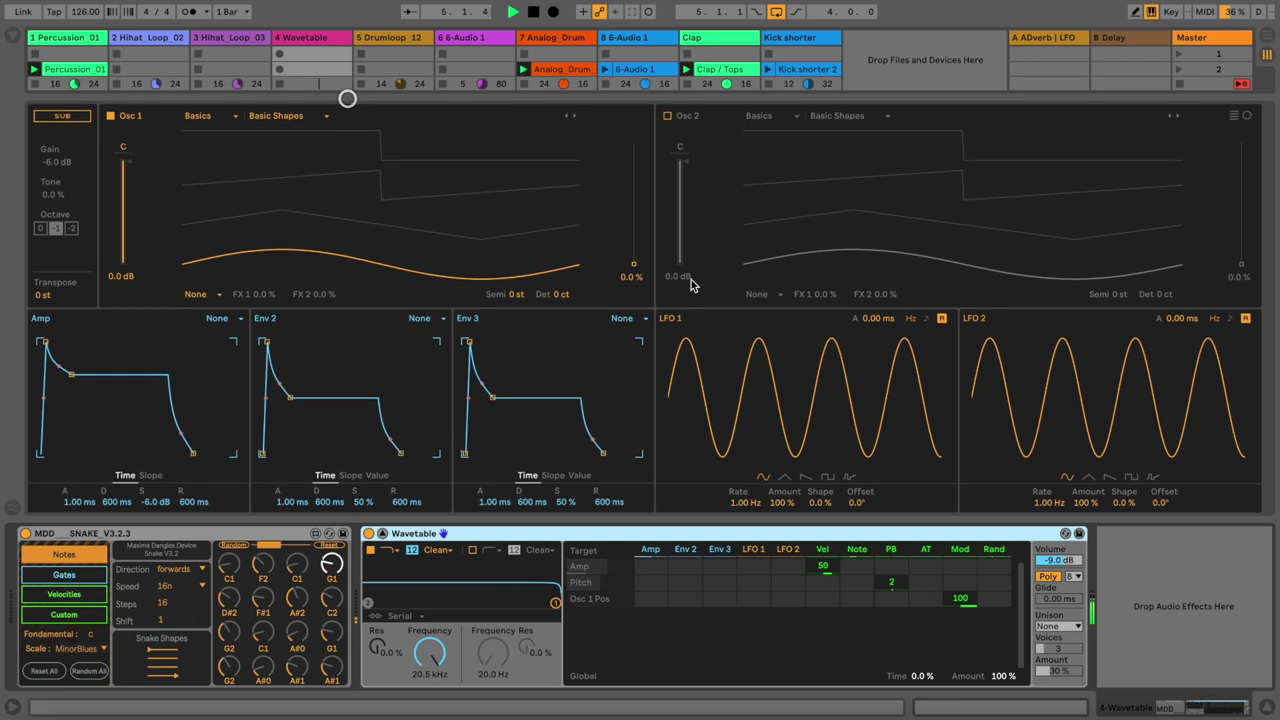
# Step: Keep Osc 1 on the Basic Shapes wavetable and audition different wavetable positions before returning the position to 0 %
pyautogui.click(220, 116)
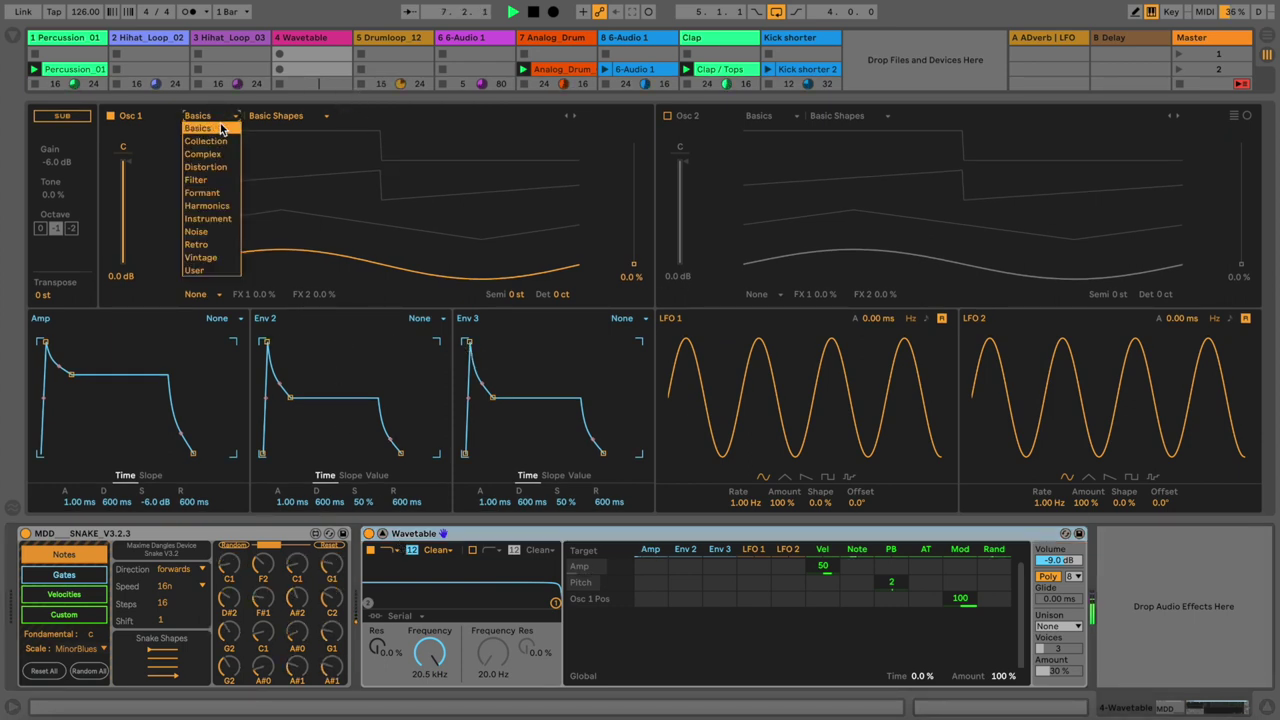
pyautogui.click(214, 122)
pyautogui.click(278, 116)
pyautogui.click(278, 118)
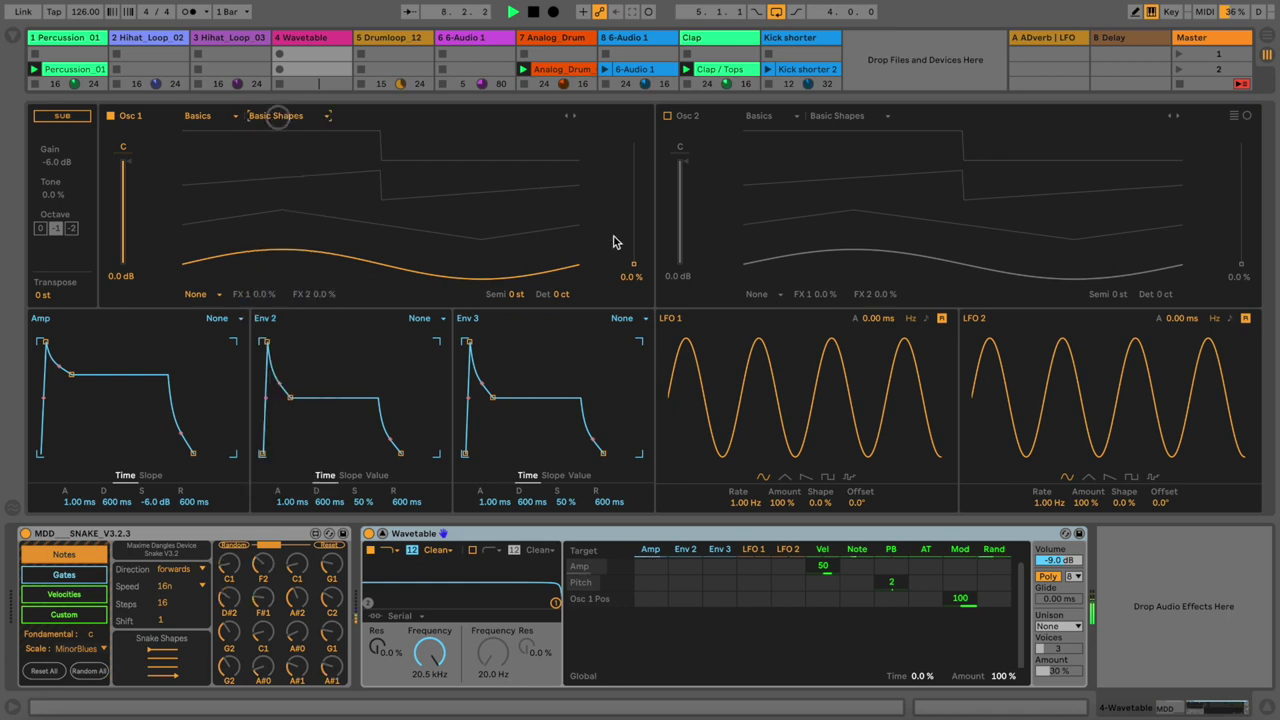
pyautogui.moveTo(632, 271); pyautogui.dragTo(618, 266)
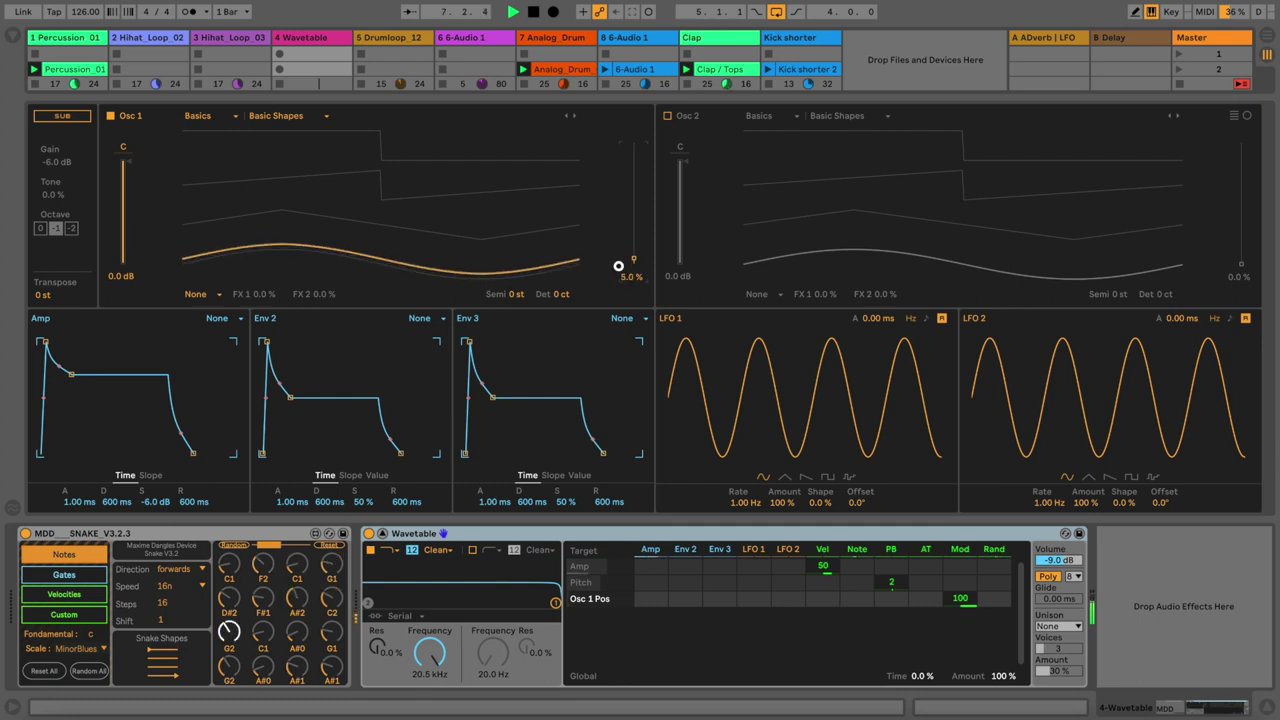
pyautogui.moveTo(618, 266); pyautogui.dragTo(618, 266)
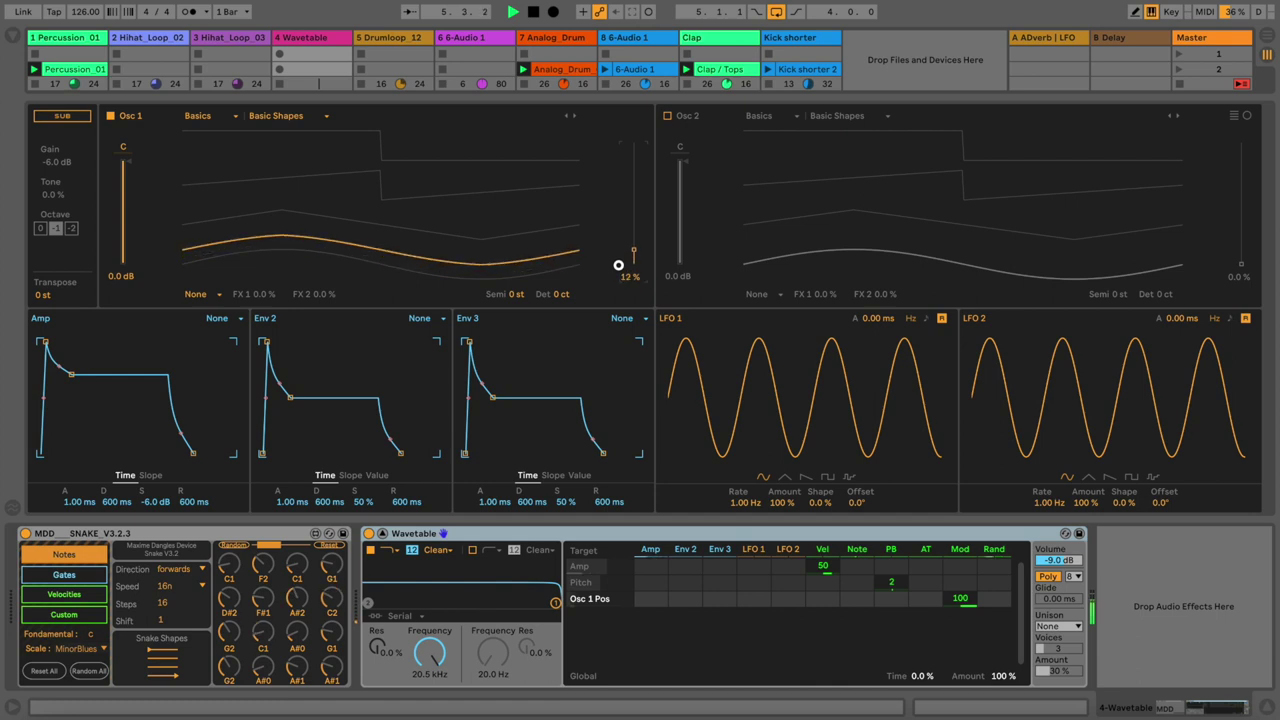
pyautogui.moveTo(618, 266); pyautogui.dragTo(618, 266)
# Step: Modulate the Osc 1 position with LFO 1 by 19, using a tempo-synced sawtooth waveform for the LFO
pyautogui.moveTo(761, 597); pyautogui.dragTo(761, 597)
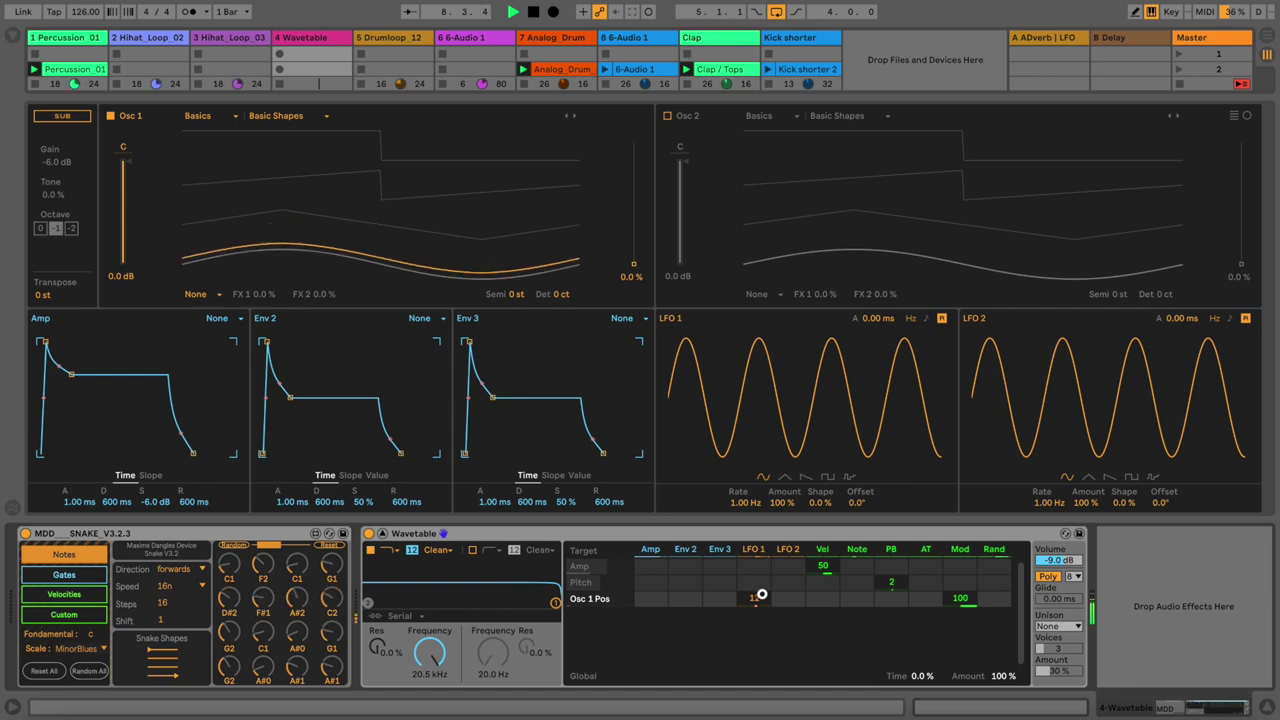
pyautogui.click(927, 319)
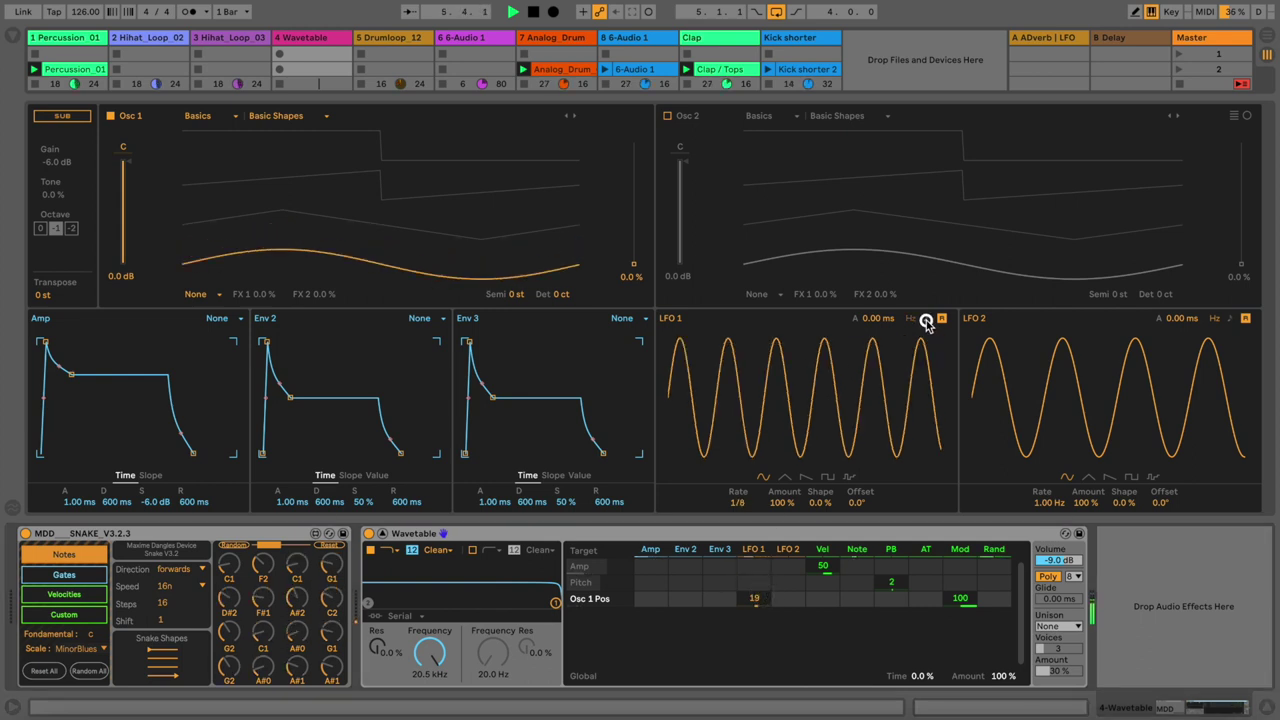
pyautogui.click(805, 479)
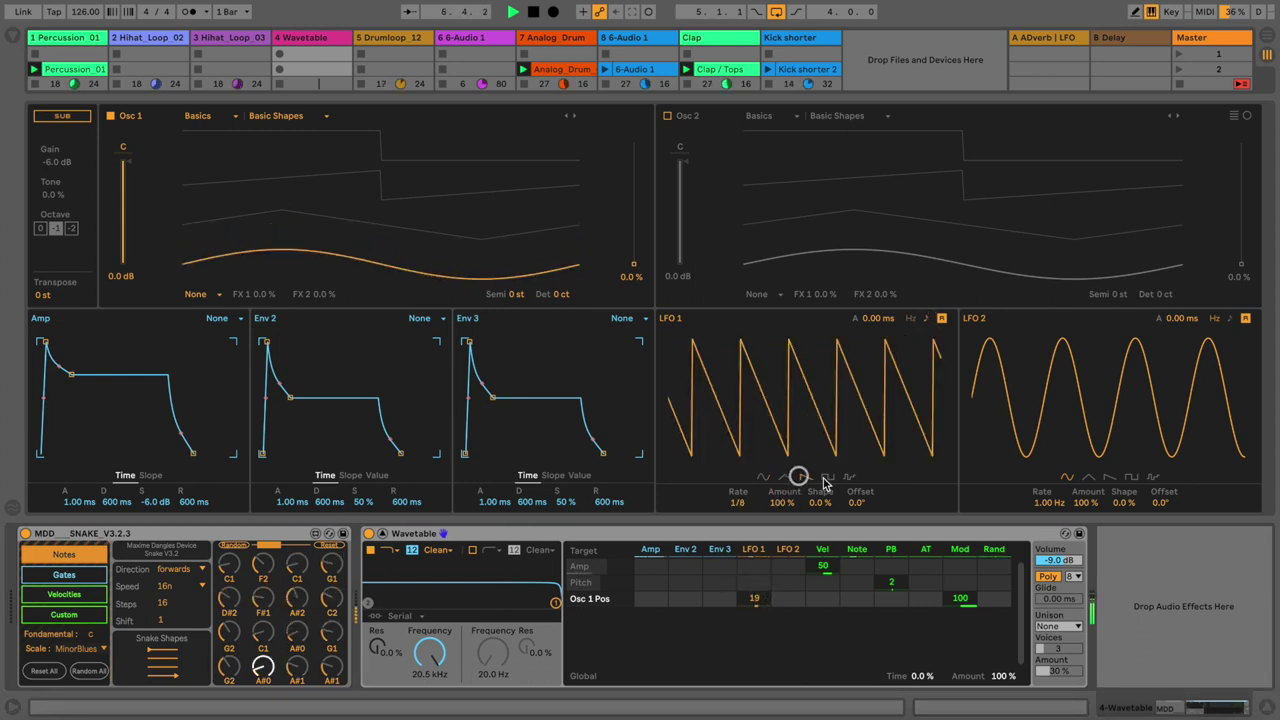
# Step: Set LFO 1's rate to 1/6 and its attack time to 1.79 s
pyautogui.click(737, 503)
pyautogui.moveTo(737, 503); pyautogui.dragTo(728, 414)
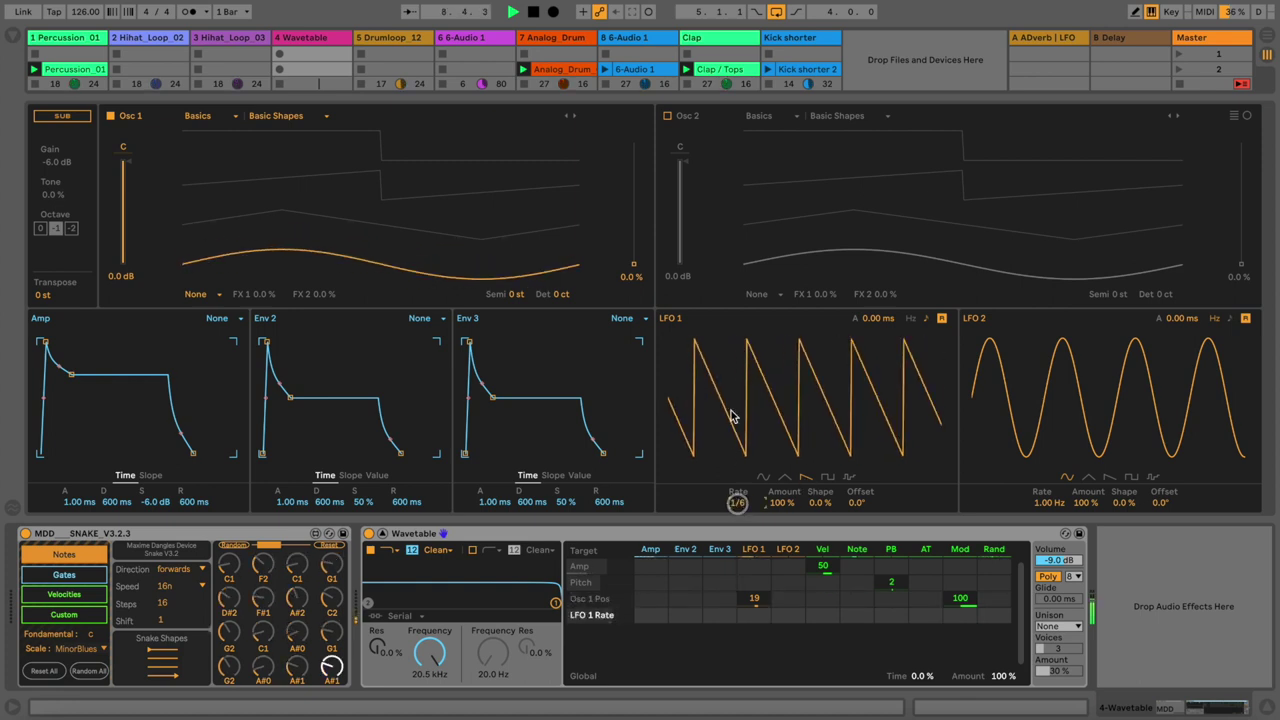
pyautogui.moveTo(877, 318); pyautogui.dragTo(877, 318)
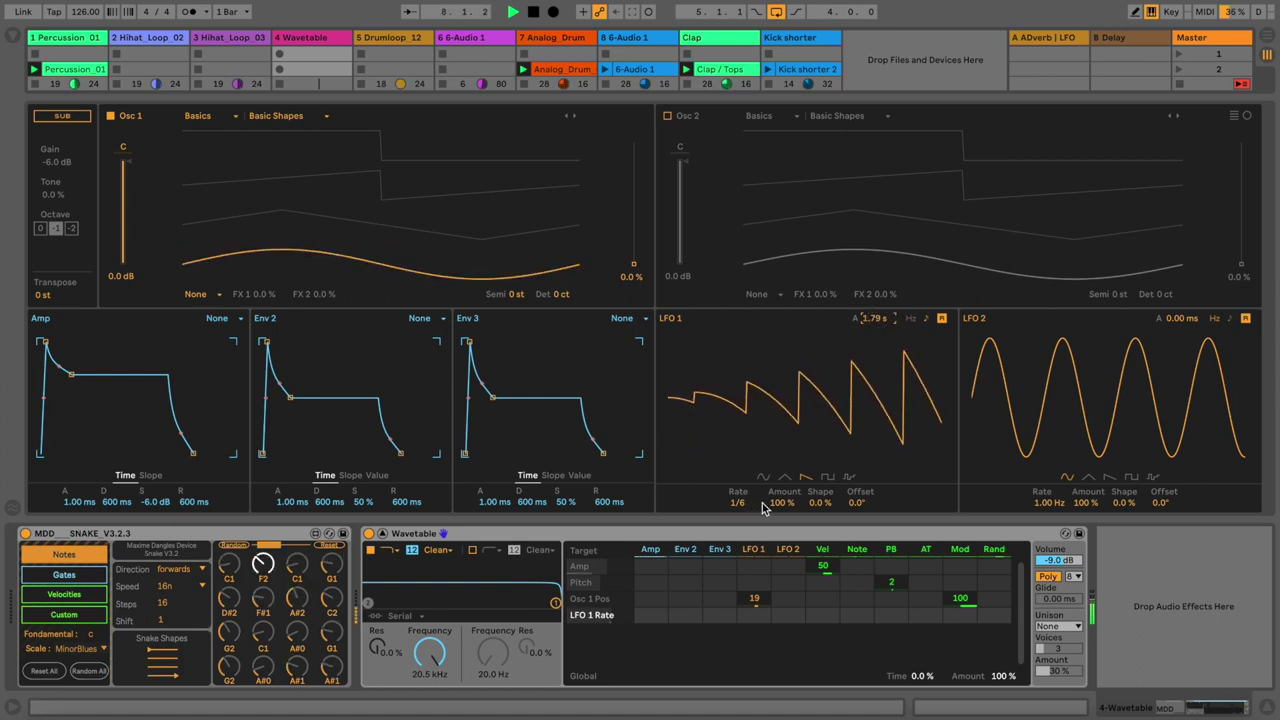
# Step: Raise the LFO 1 modulation of the Osc 1 position to 75 and change LFO 1 to a triangle waveform
pyautogui.moveTo(757, 600); pyautogui.dragTo(757, 600)
pyautogui.click(785, 478)
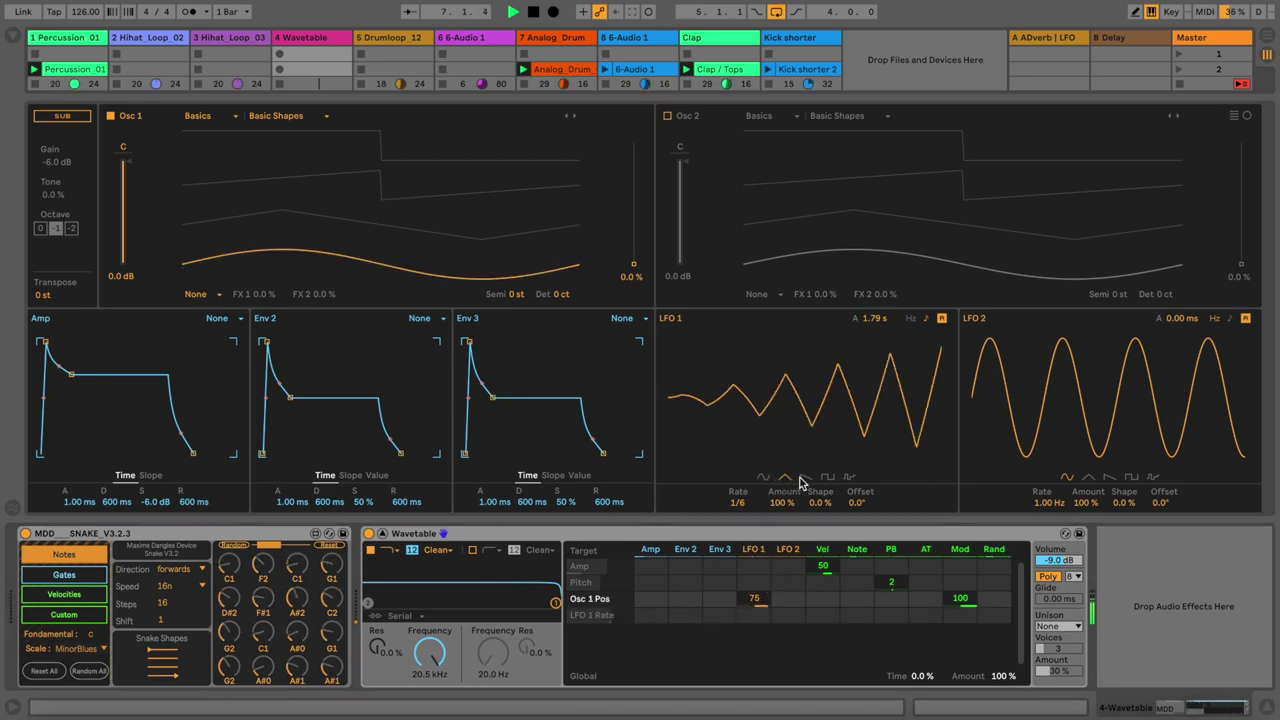
# Step: Give LFO 1 a square waveform with rate 3, amount 56 %, shape -28 % and offset 20°, modulating the Osc 1 position by 30
pyautogui.click(827, 477)
pyautogui.doubleClick(871, 320)
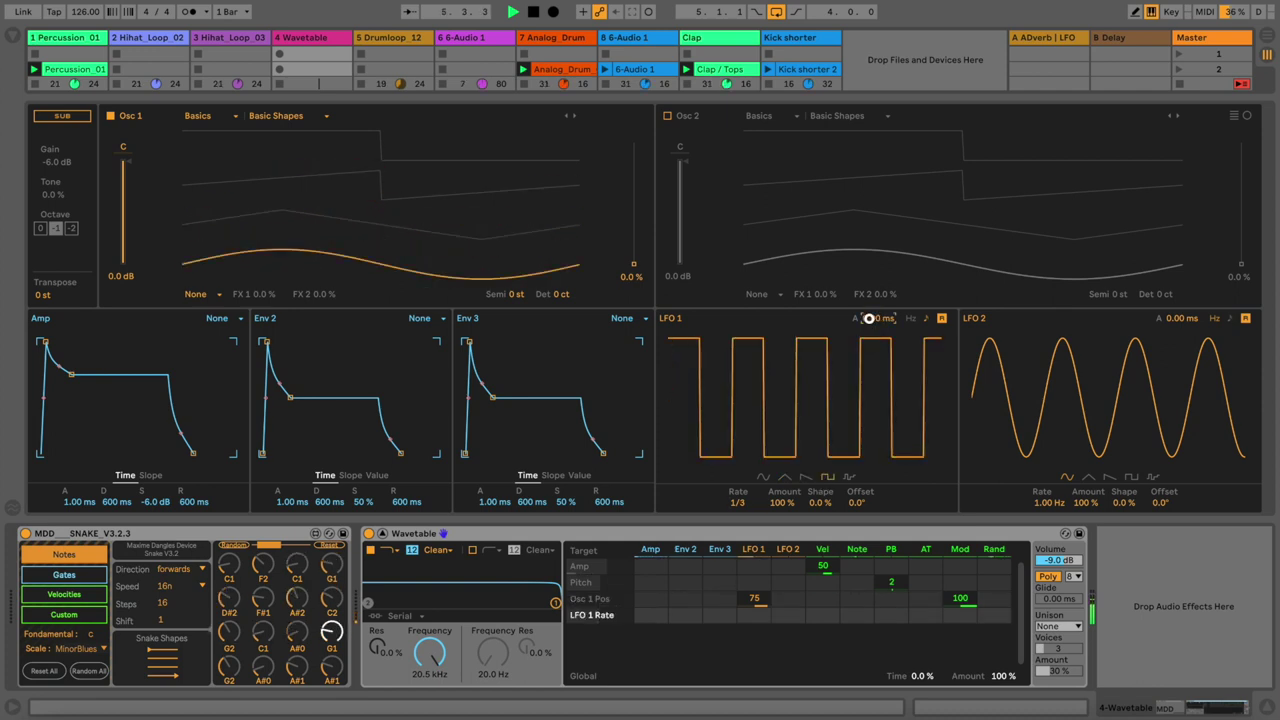
pyautogui.moveTo(749, 509); pyautogui.dragTo(790, 525)
pyautogui.moveTo(755, 597); pyautogui.dragTo(760, 602)
pyautogui.moveTo(806, 503)
pyautogui.mouseDown()
pyautogui.moveTo(848, 502)
pyautogui.moveTo(820, 487)
pyautogui.mouseUp()
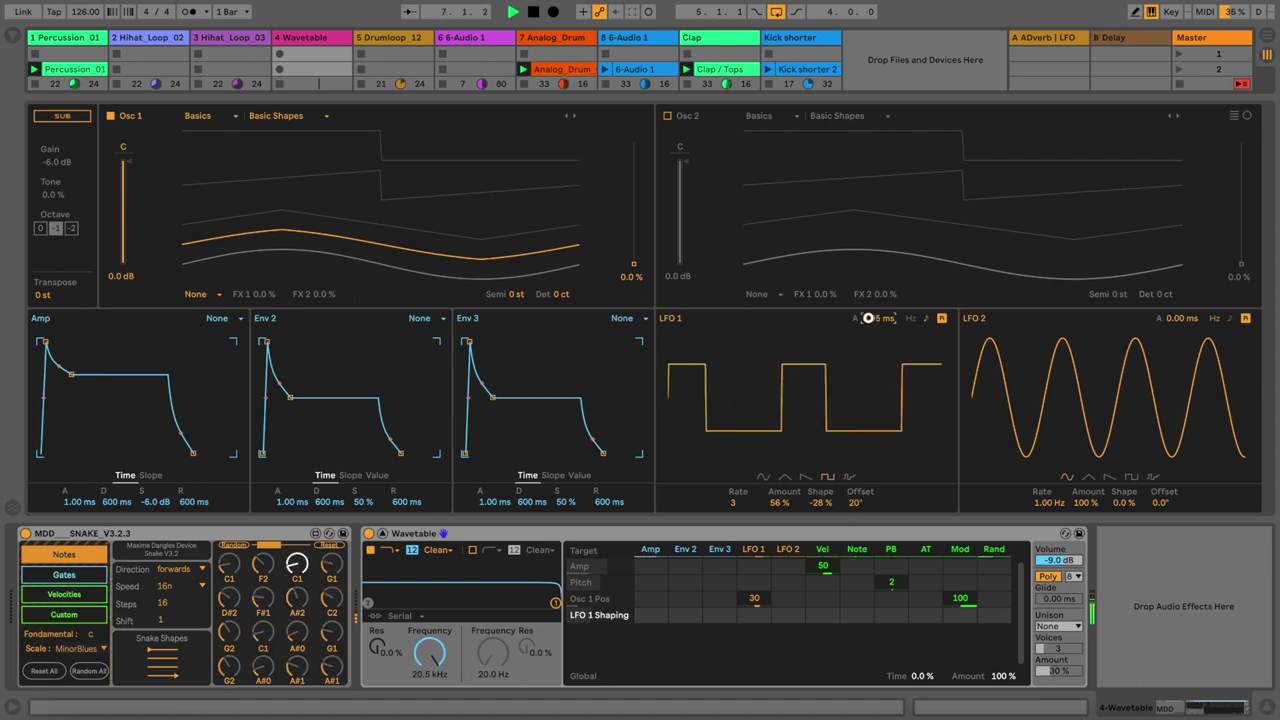
# Step: Set LFO 1's rate to 1, its attack to 843 ms and its modulation of the Osc 1 position to 59
pyautogui.click(735, 503)
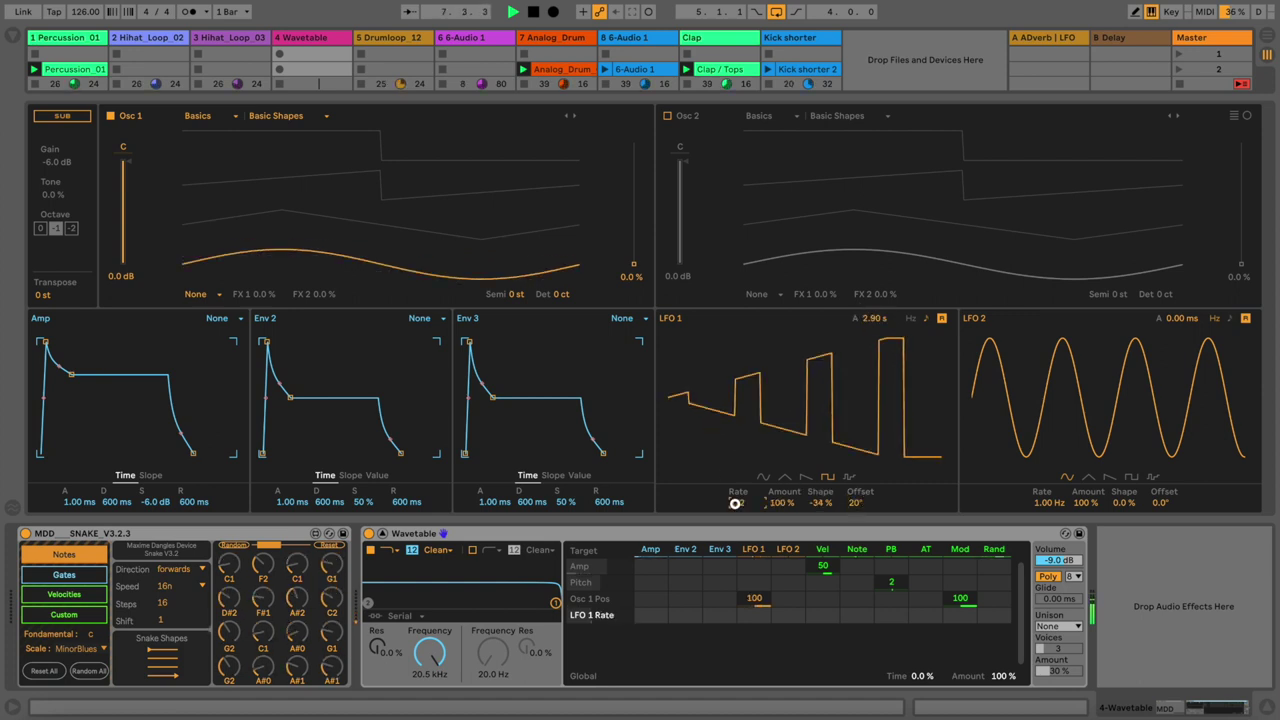
pyautogui.moveTo(735, 503); pyautogui.dragTo(735, 504)
pyautogui.moveTo(753, 600); pyautogui.dragTo(753, 640)
pyautogui.moveTo(869, 321); pyautogui.dragTo(868, 316)
# Step: Shape the Amp envelope with a 1.39 s decay, -16 dB sustain and 306 ms release
pyautogui.moveTo(72, 378); pyautogui.dragTo(78, 409)
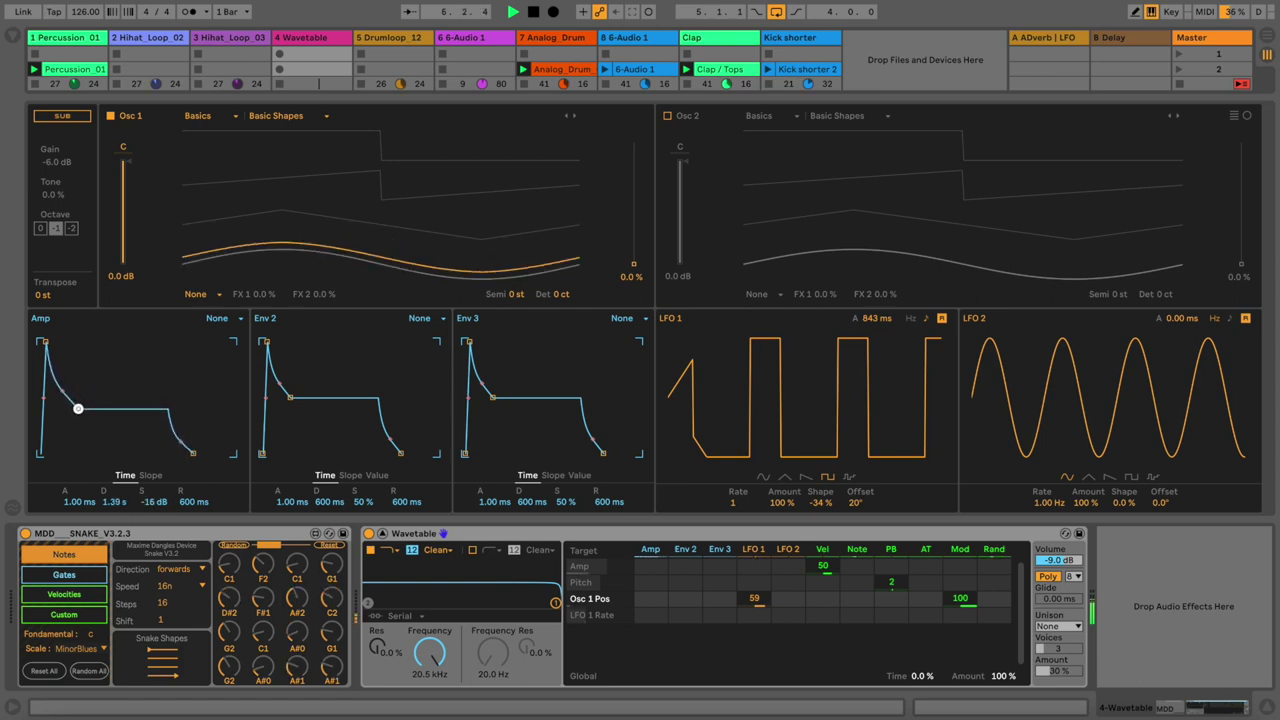
pyautogui.moveTo(193, 453); pyautogui.dragTo(189, 451)
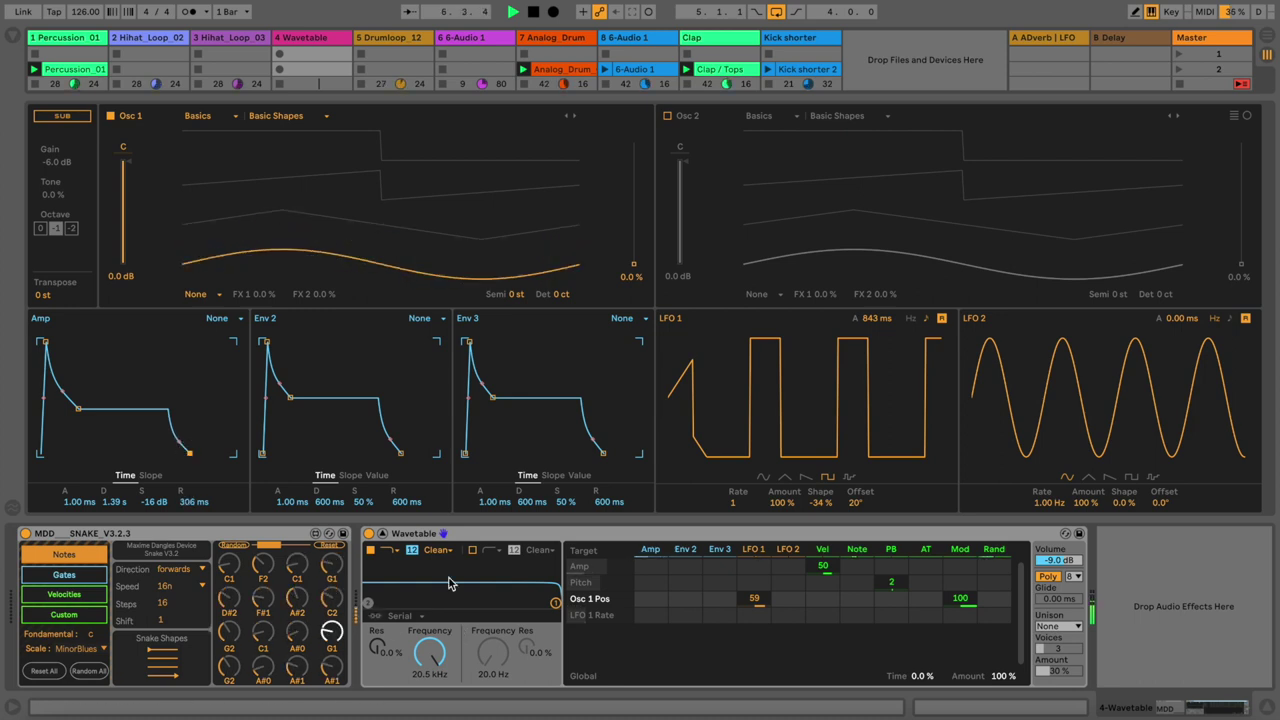
# Step: Audition the Harmonic Series, Sub 1 and Sub 2 wavetables on Osc 1
pyautogui.click(272, 115)
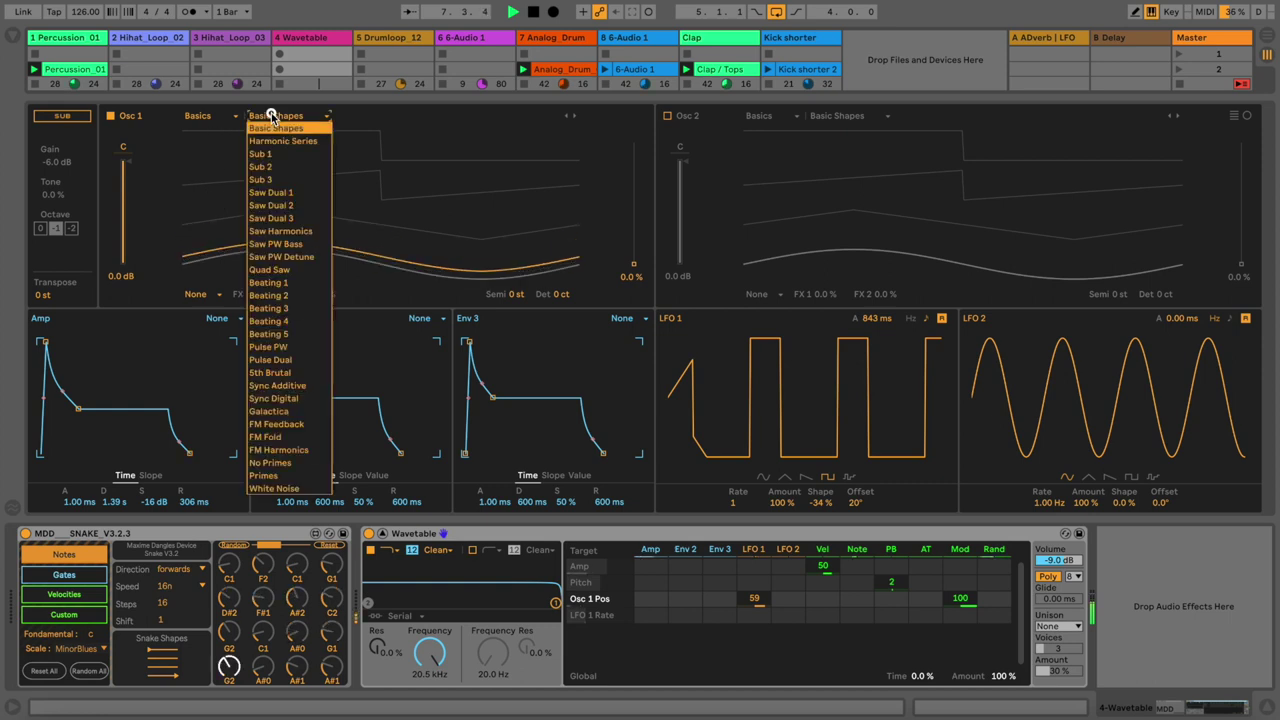
pyautogui.click(276, 142)
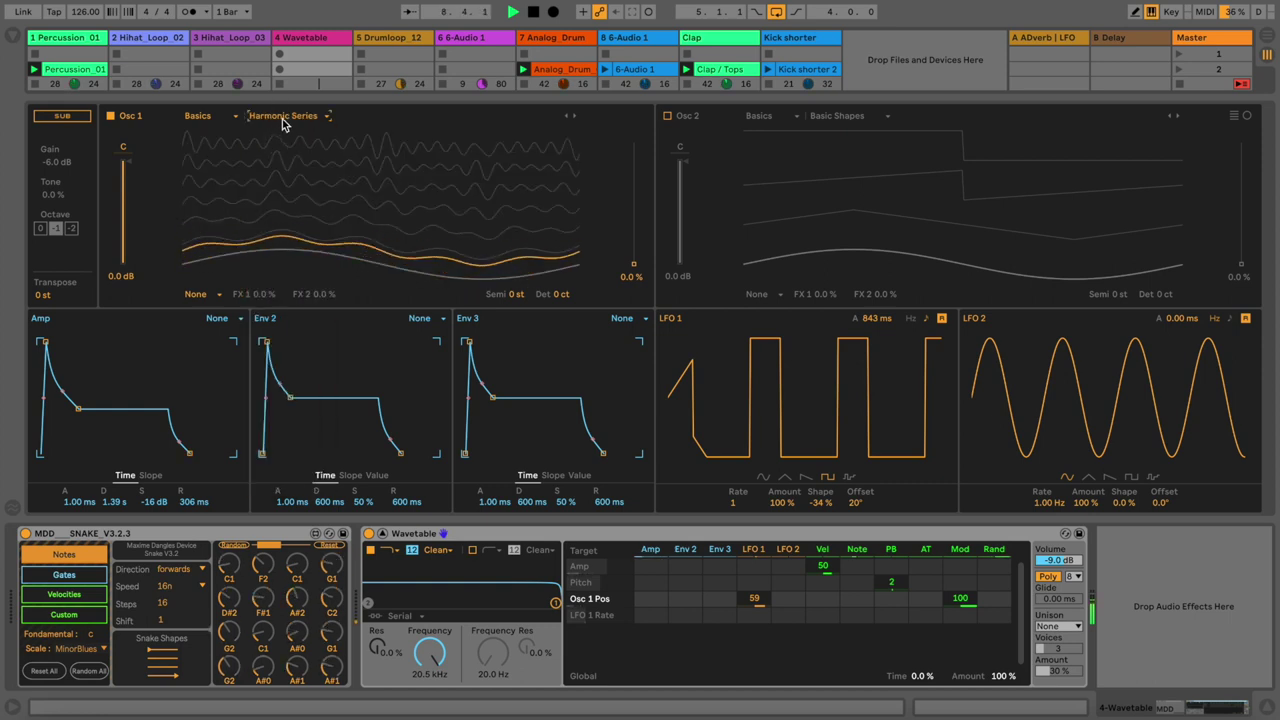
pyautogui.click(285, 116)
pyautogui.click(283, 155)
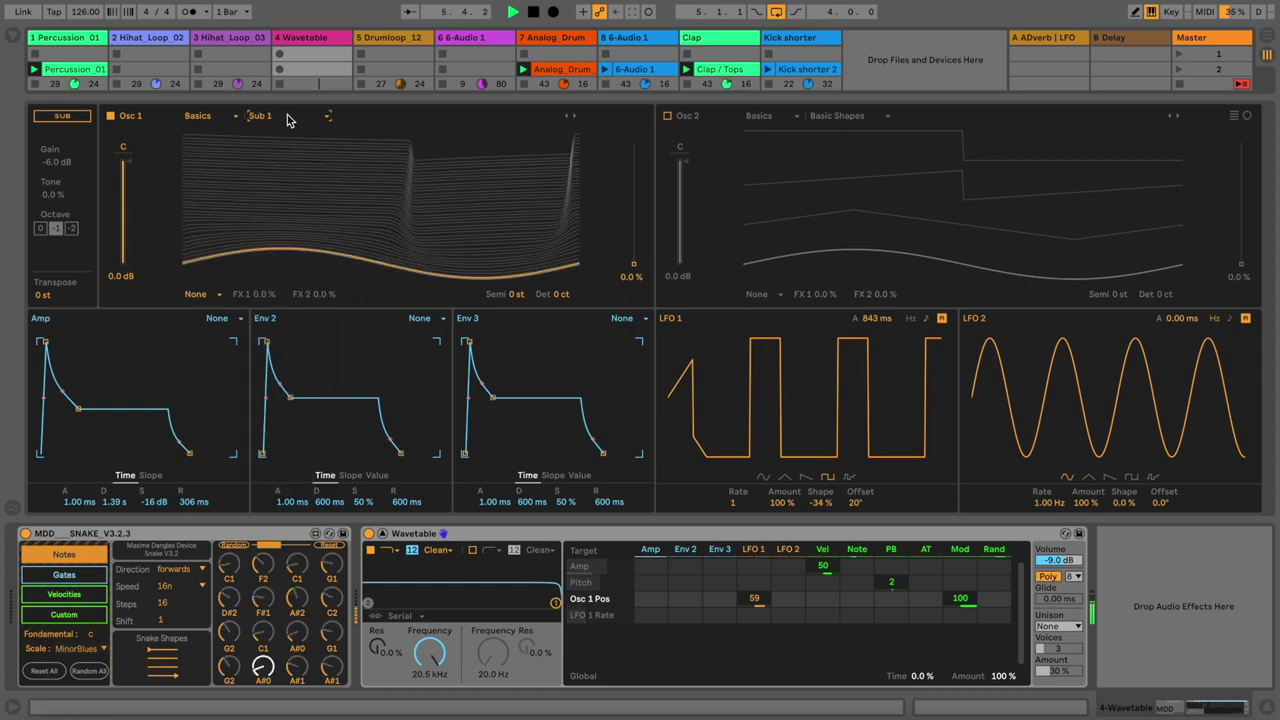
pyautogui.press('Down')
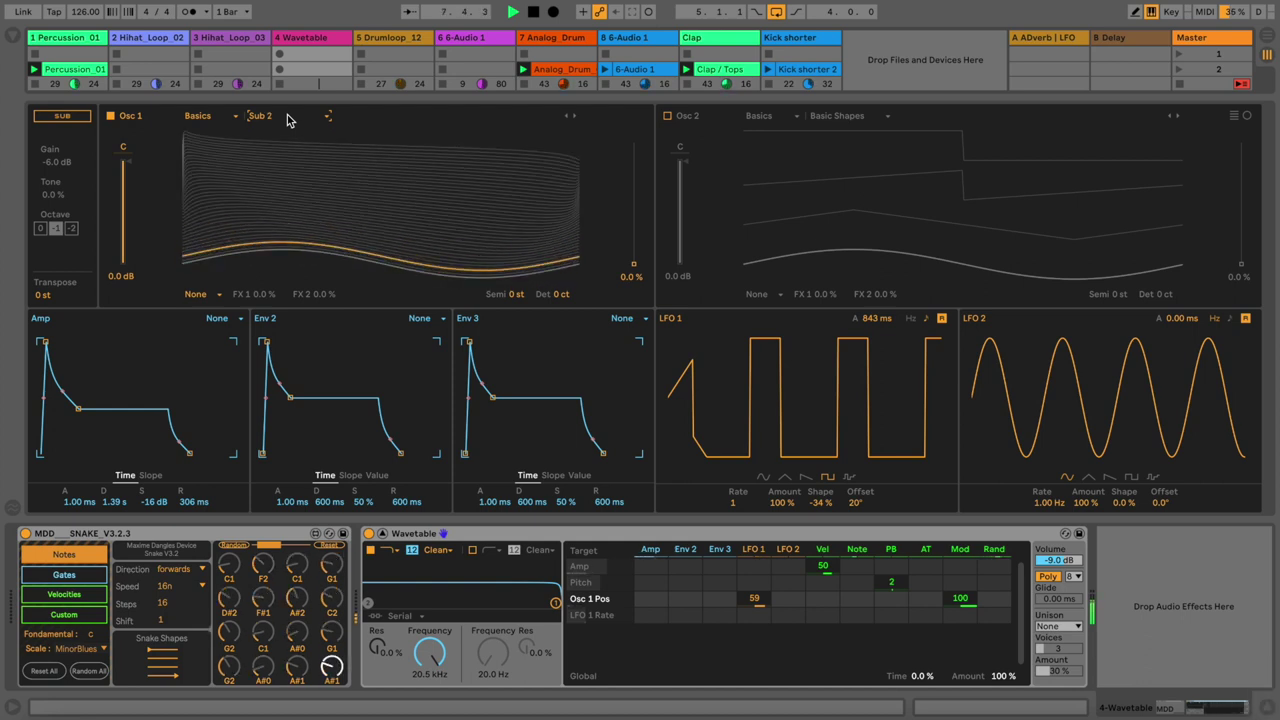
pyautogui.press('Down')
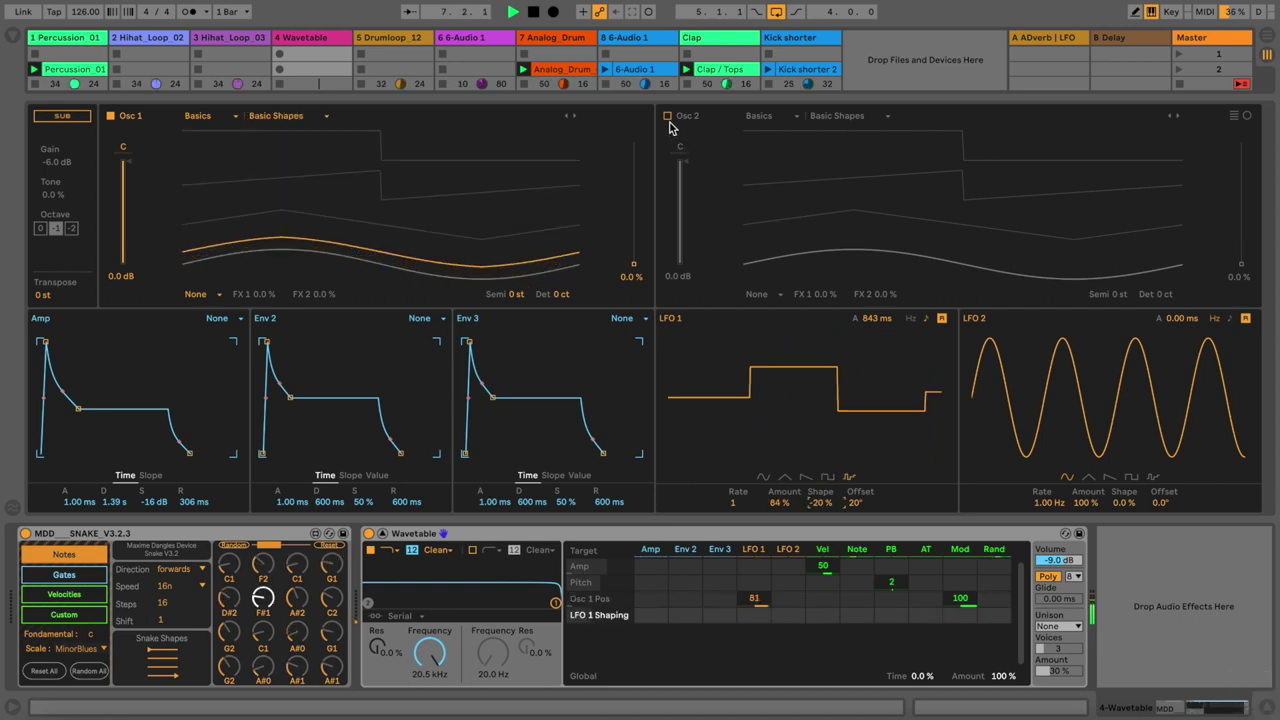
# Step: Enable Osc 2 and load the BS Sync wavetable from the Vintage category
pyautogui.click(668, 117)
pyautogui.click(753, 116)
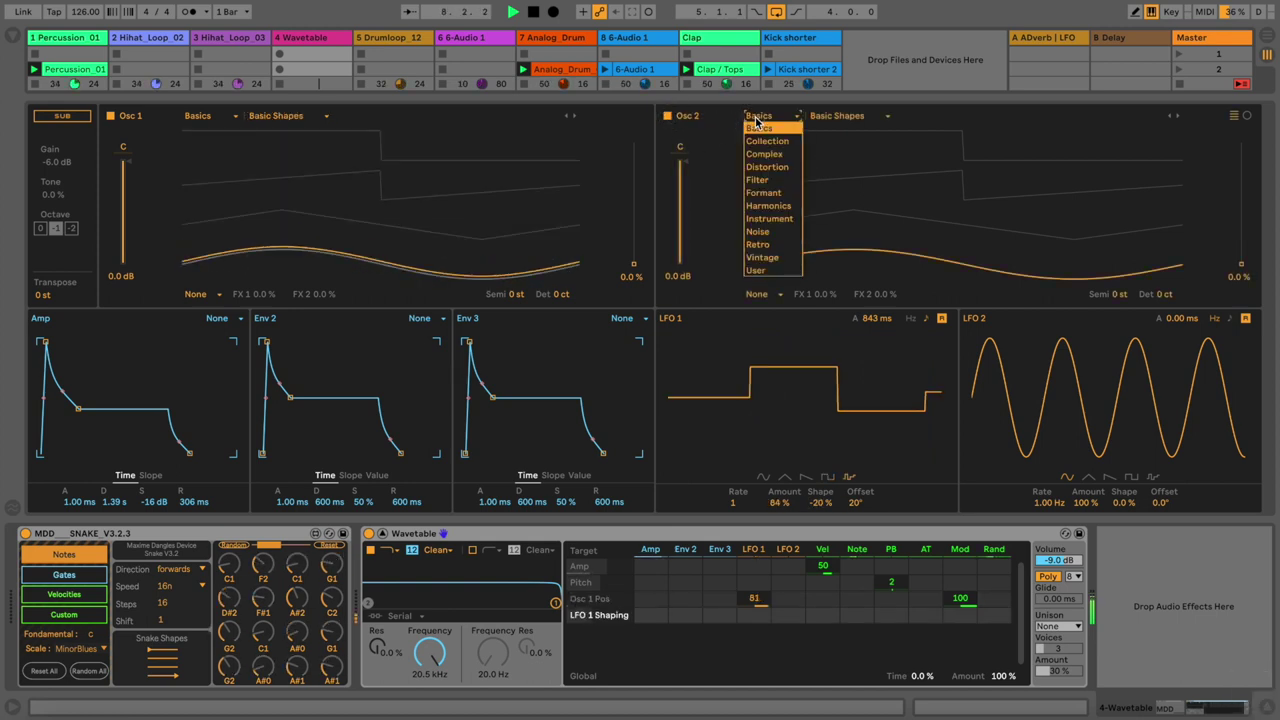
pyautogui.click(766, 257)
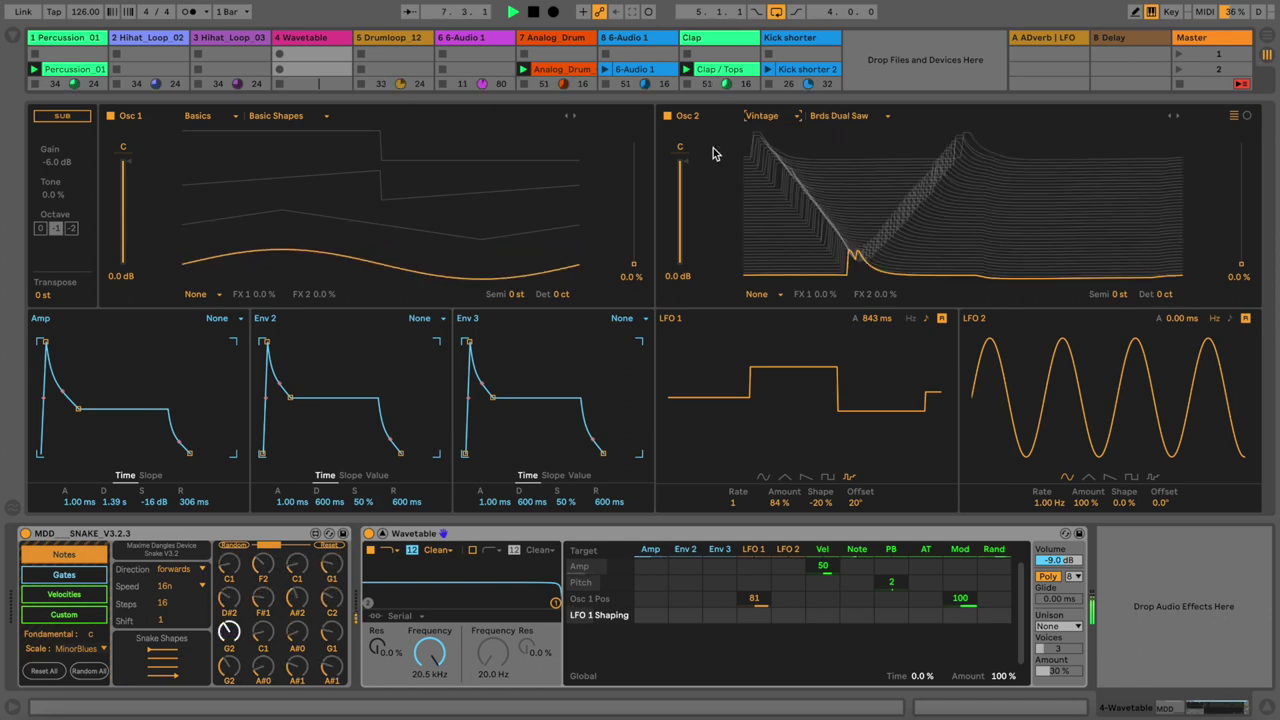
pyautogui.click(845, 116)
pyautogui.click(843, 137)
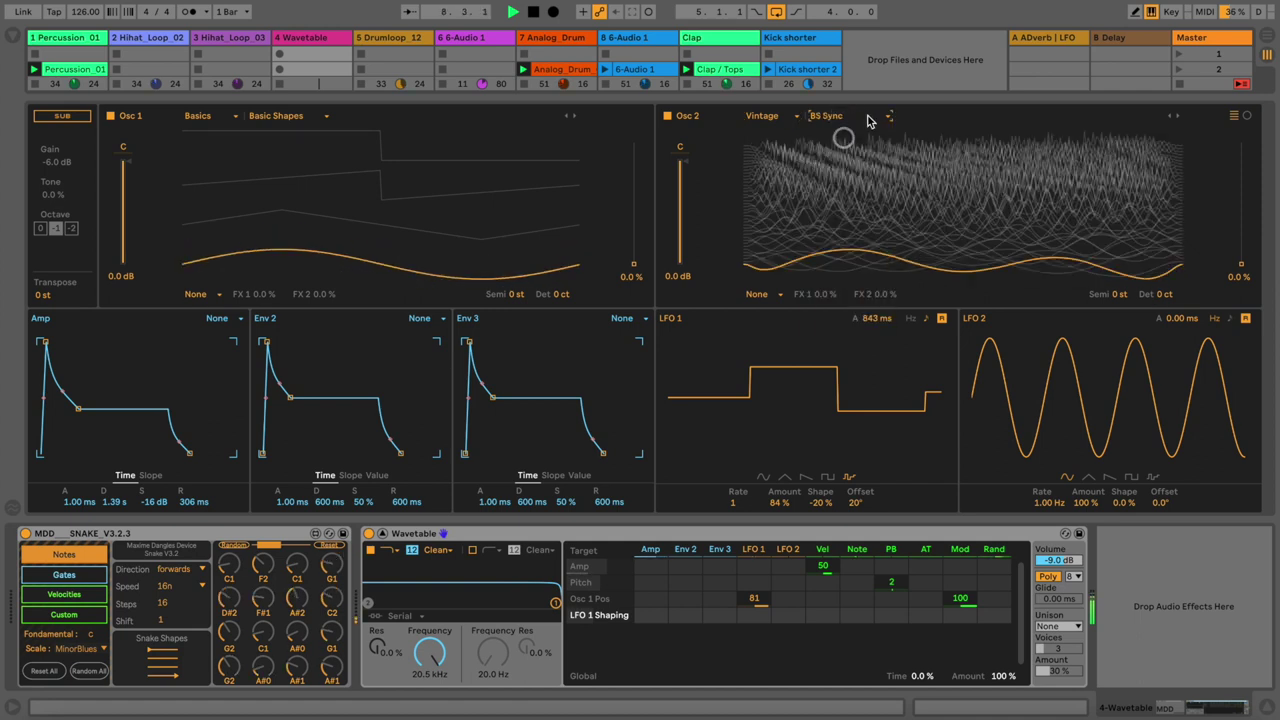
# Step: Modulate the Osc 2 position with LFO 1 by 69
pyautogui.moveTo(1241, 264)
pyautogui.mouseDown()
pyautogui.moveTo(1226, 263)
pyautogui.moveTo(1234, 277)
pyautogui.mouseUp()
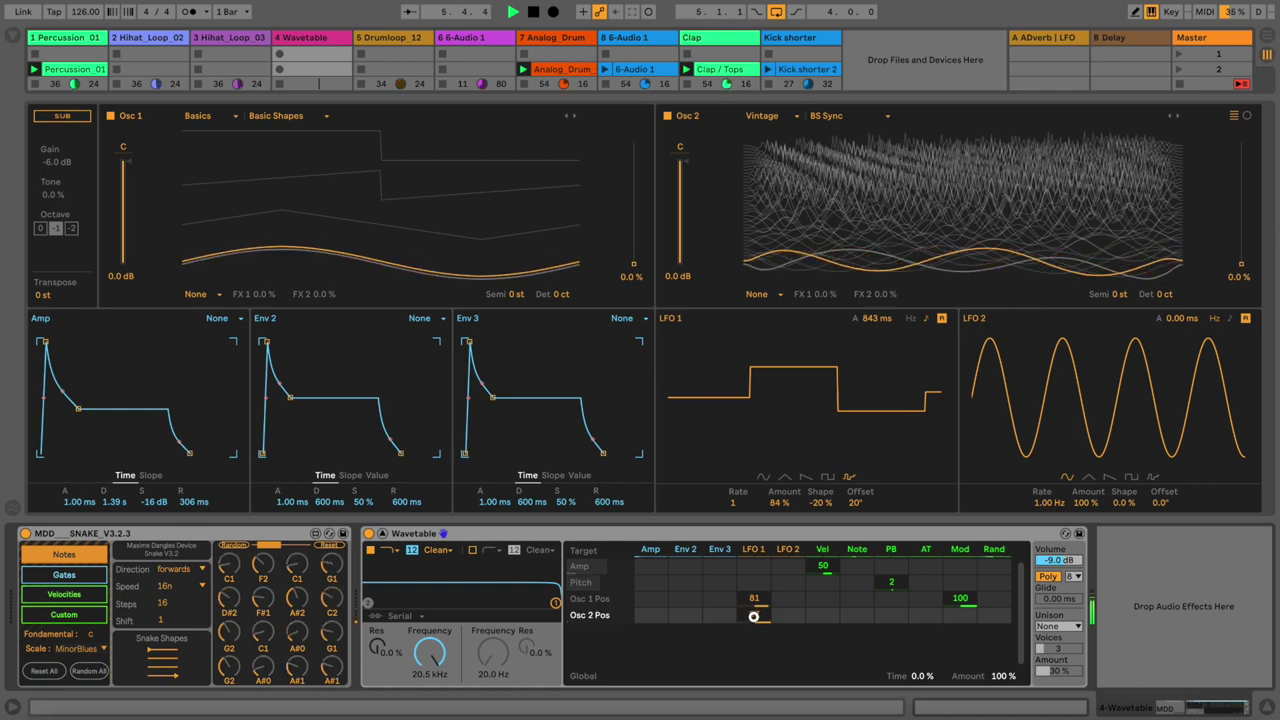
pyautogui.moveTo(754, 617); pyautogui.dragTo(754, 560)
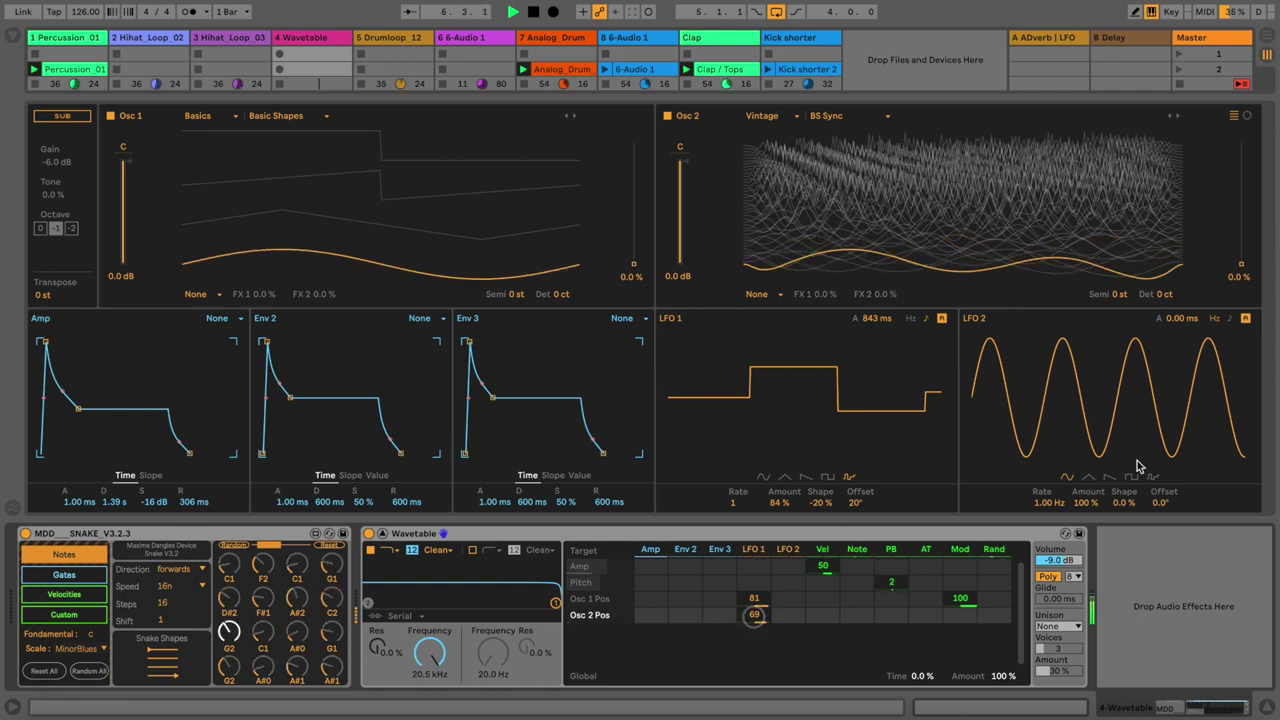
# Step: Configure LFO 2 as a tempo-synced square wave with rate 1/6, amount 73 % and attack 191 ms
pyautogui.click(1233, 318)
pyautogui.moveTo(1048, 501); pyautogui.dragTo(1048, 498)
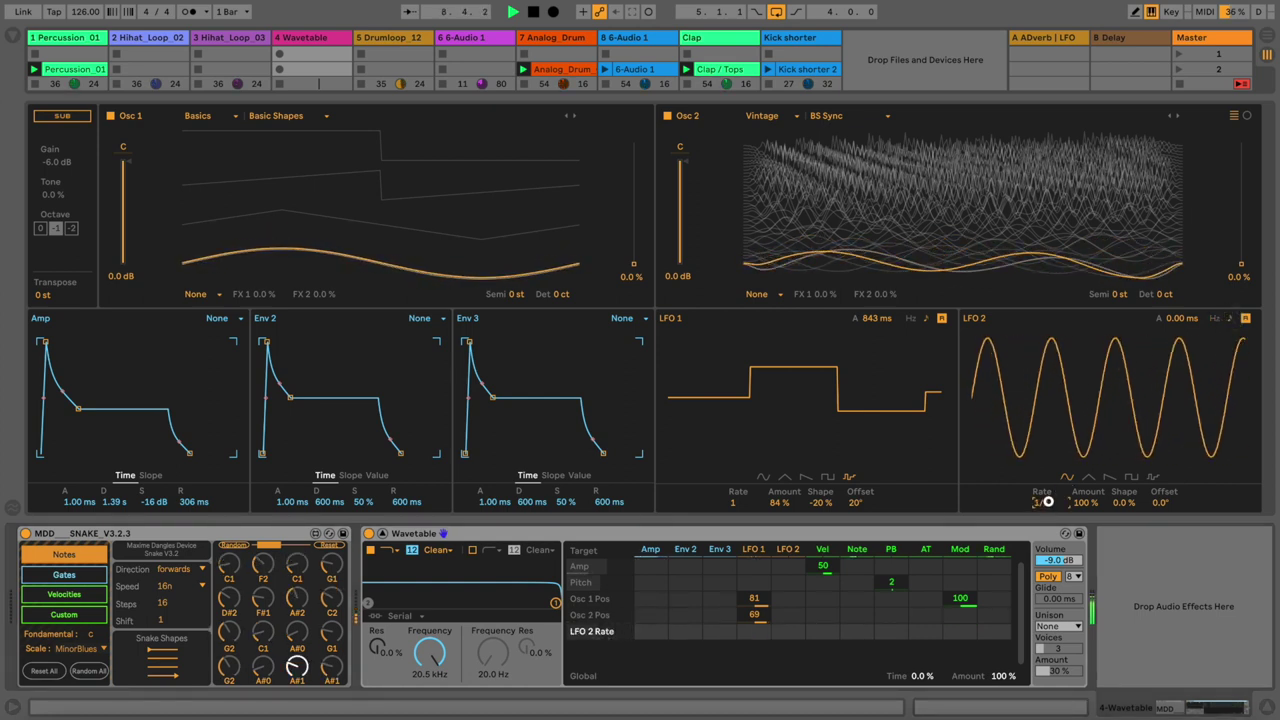
pyautogui.click(1130, 478)
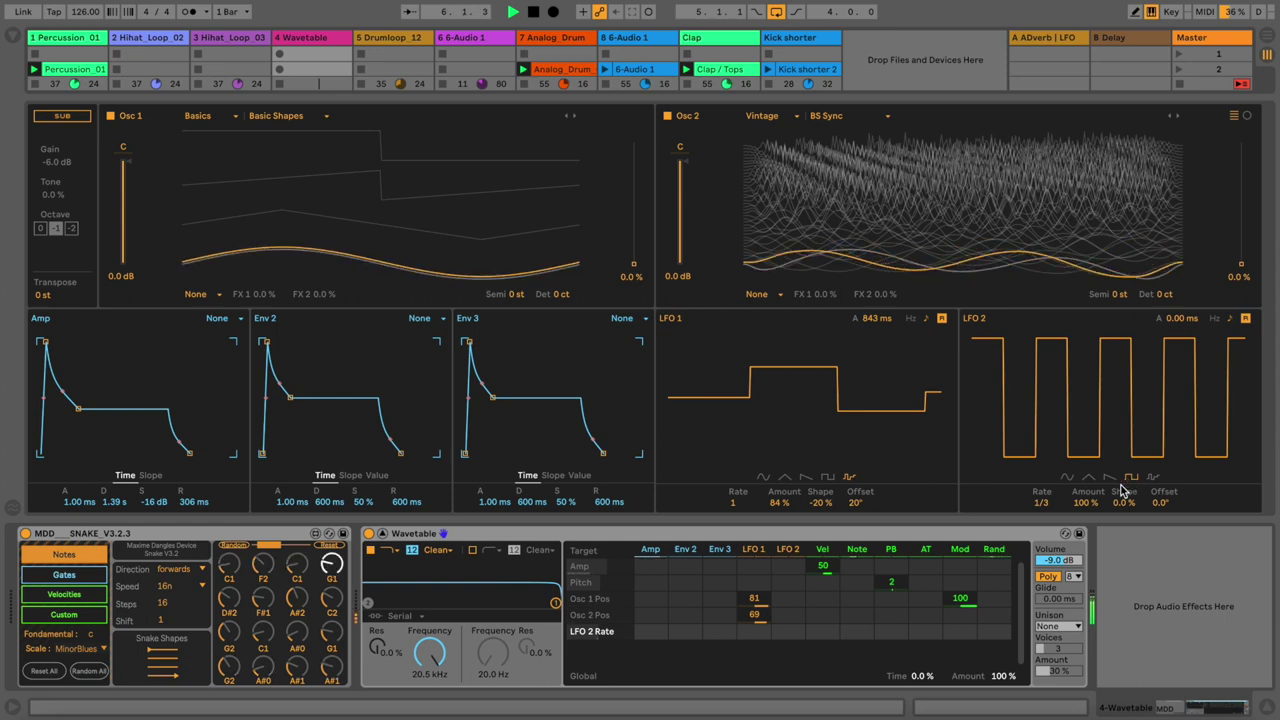
pyautogui.moveTo(1041, 505); pyautogui.dragTo(1080, 506)
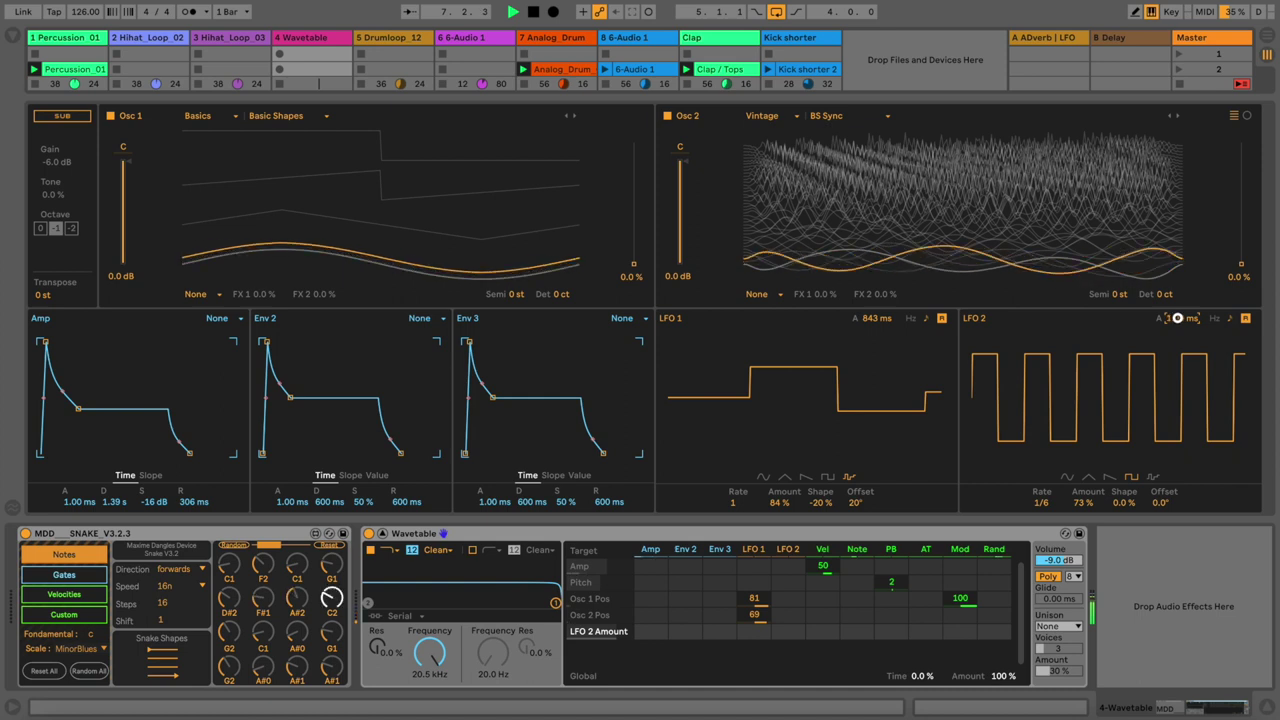
pyautogui.moveTo(1177, 318); pyautogui.dragTo(1177, 316)
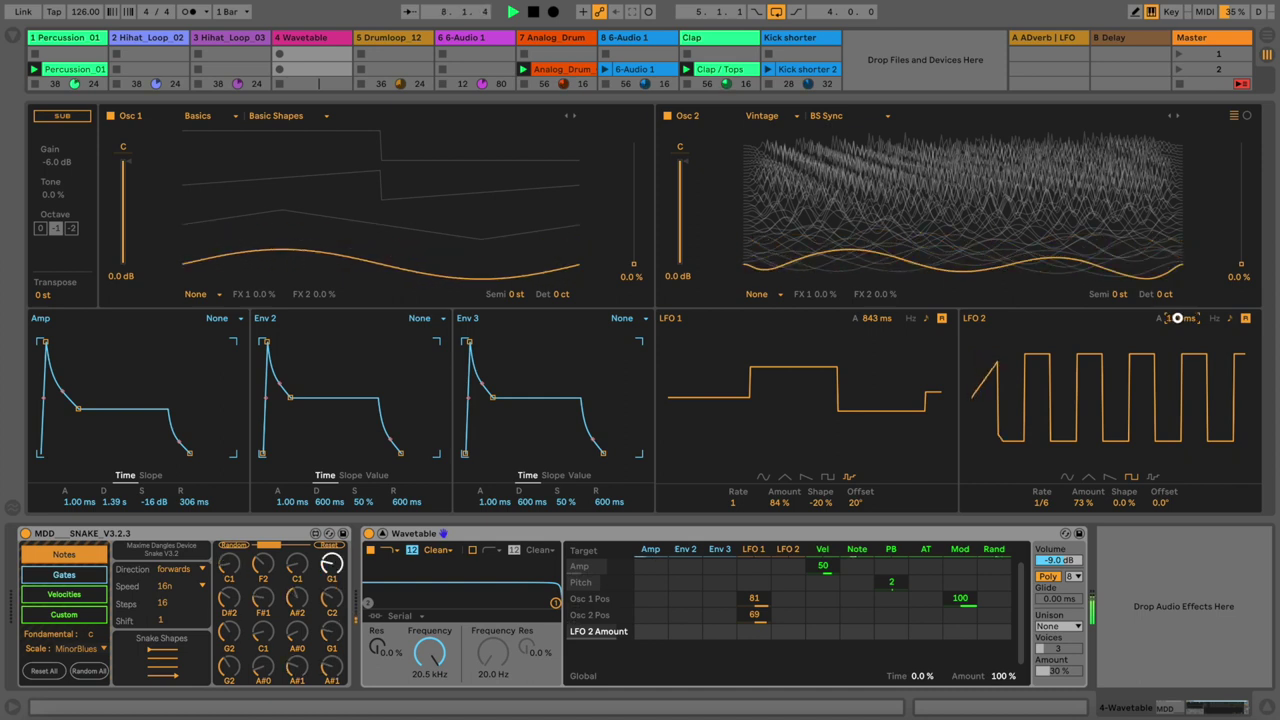
# Step: Lower the synth's volume to -13 dB and try mono mode before returning to Poly
pyautogui.click(1056, 561)
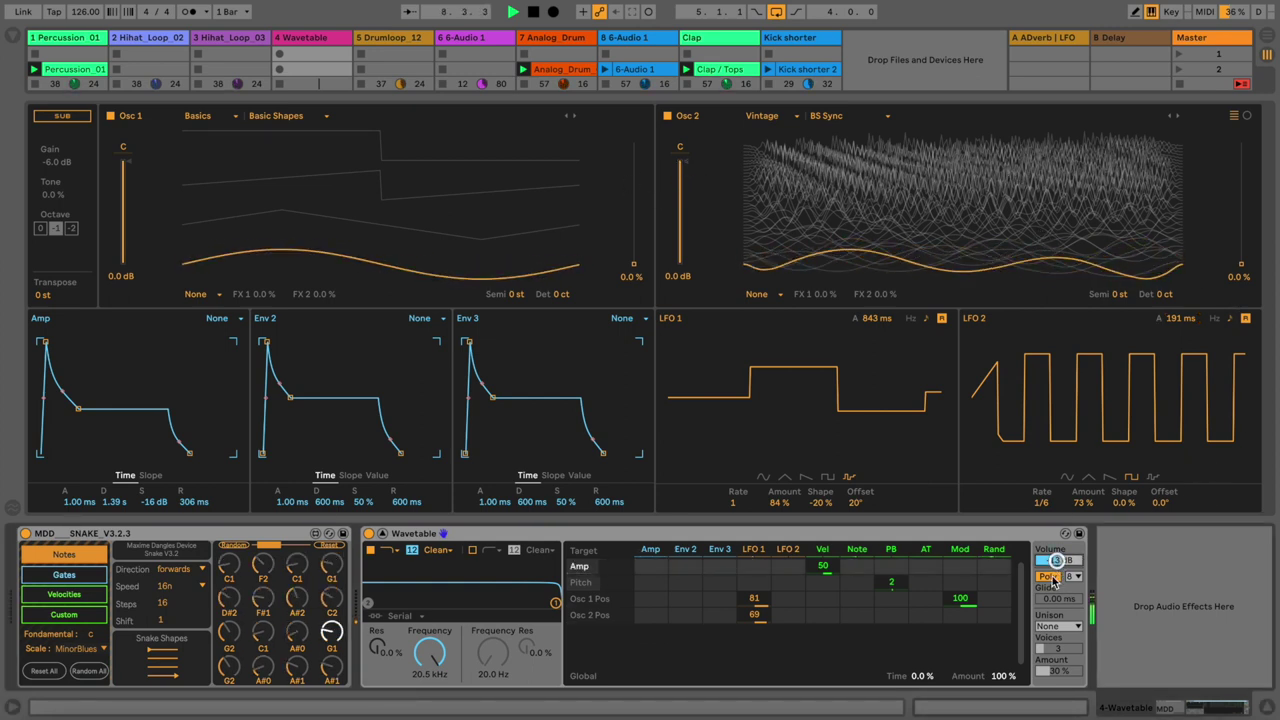
pyautogui.click(1050, 578)
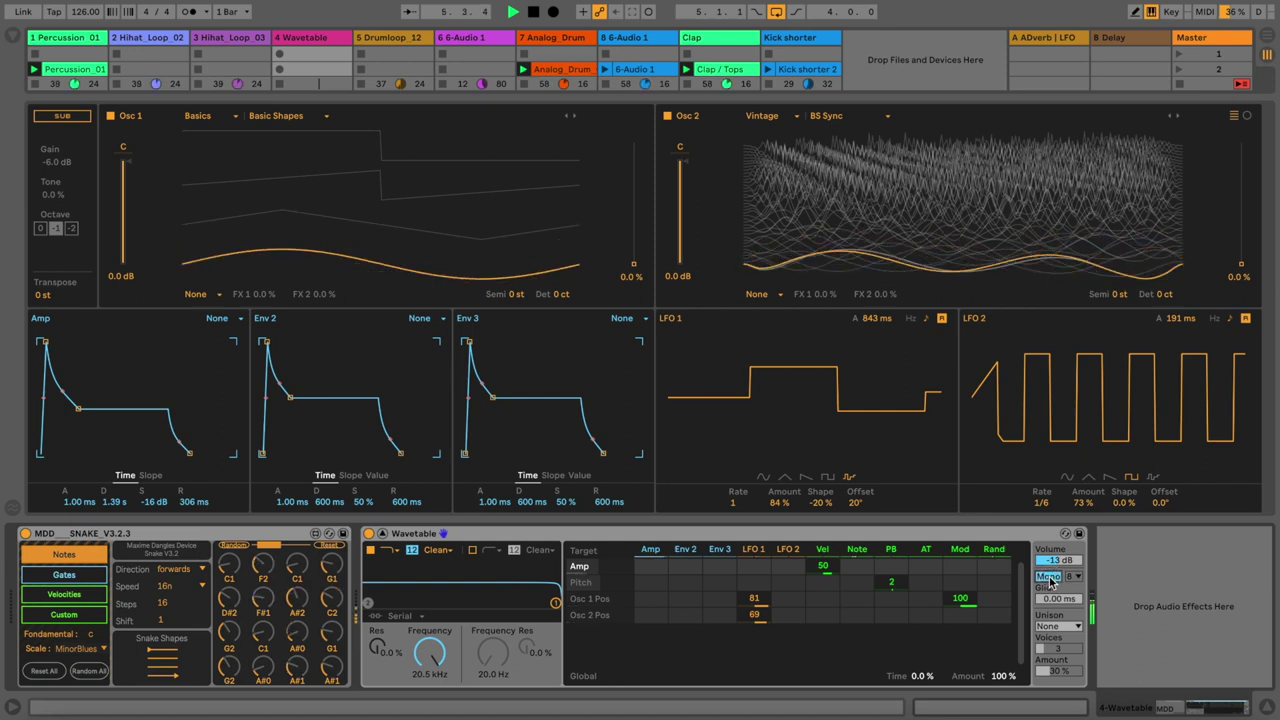
pyautogui.click(1050, 578)
# Step: Set unison to Classic with 2 voices and an amount of 8.6 %, and limit the polyphony to 2 voices
pyautogui.click(1059, 627)
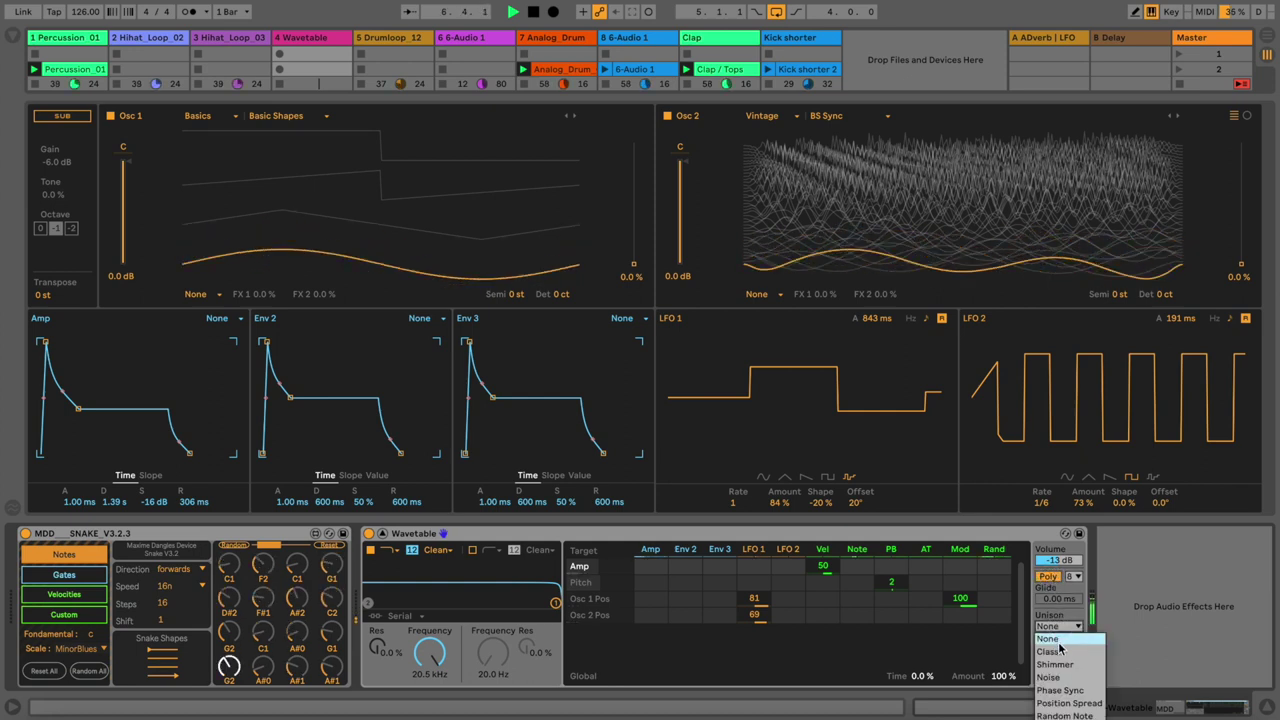
pyautogui.click(1059, 649)
pyautogui.click(1060, 645)
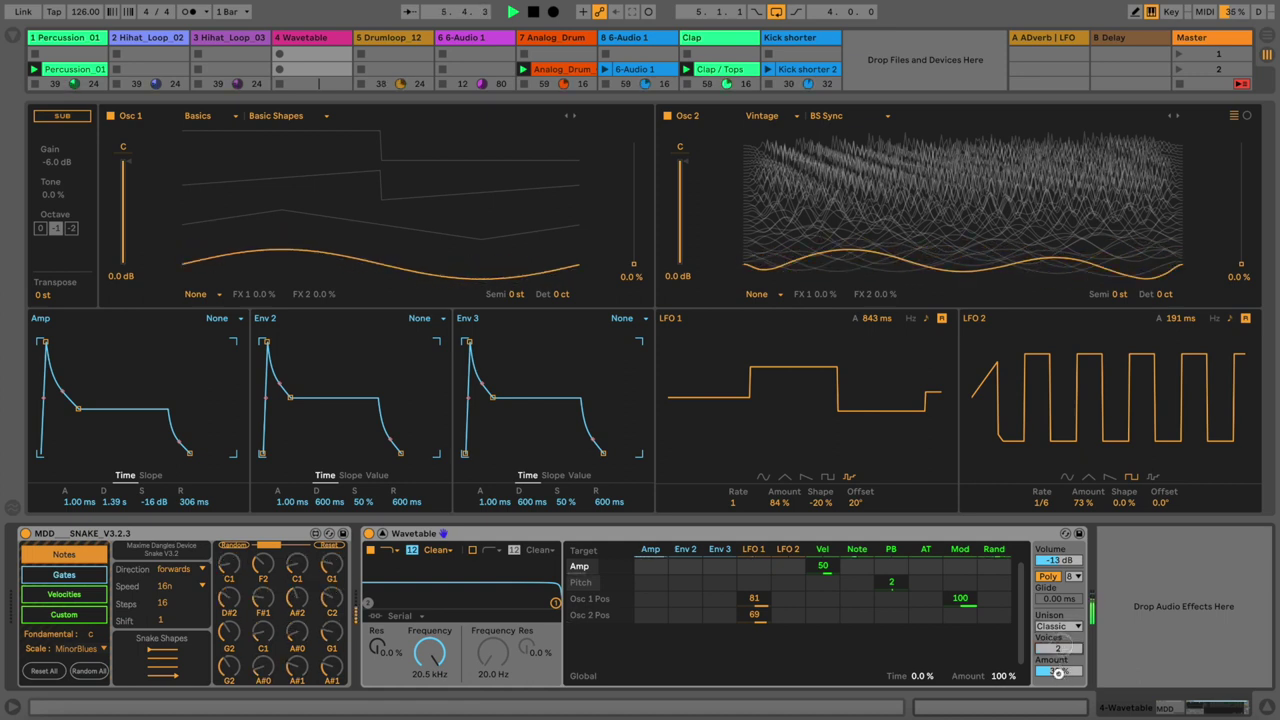
pyautogui.click(1058, 672)
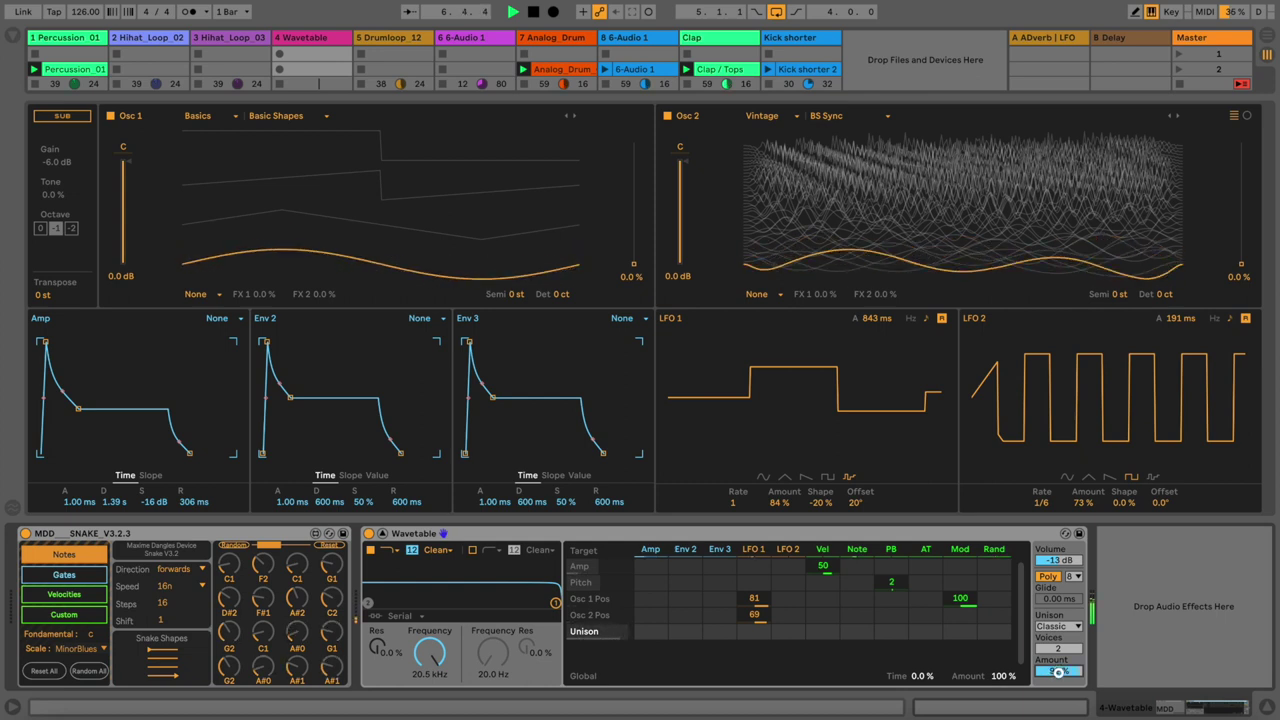
pyautogui.moveTo(1058, 676); pyautogui.dragTo(1058, 673)
pyautogui.click(1072, 577)
pyautogui.click(1070, 596)
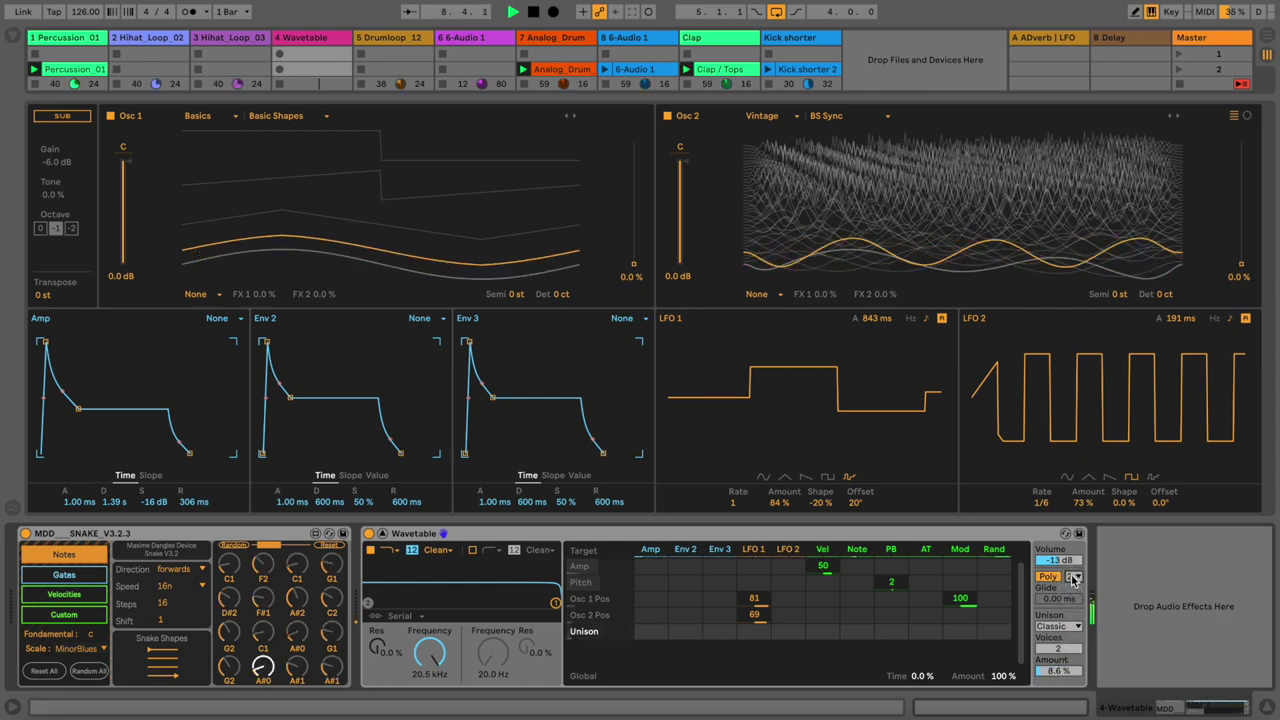
# Step: Try Shimmer unison with 8 voices and adjust its amount
pyautogui.click(1058, 626)
pyautogui.click(1064, 663)
pyautogui.moveTo(1061, 650); pyautogui.dragTo(1060, 647)
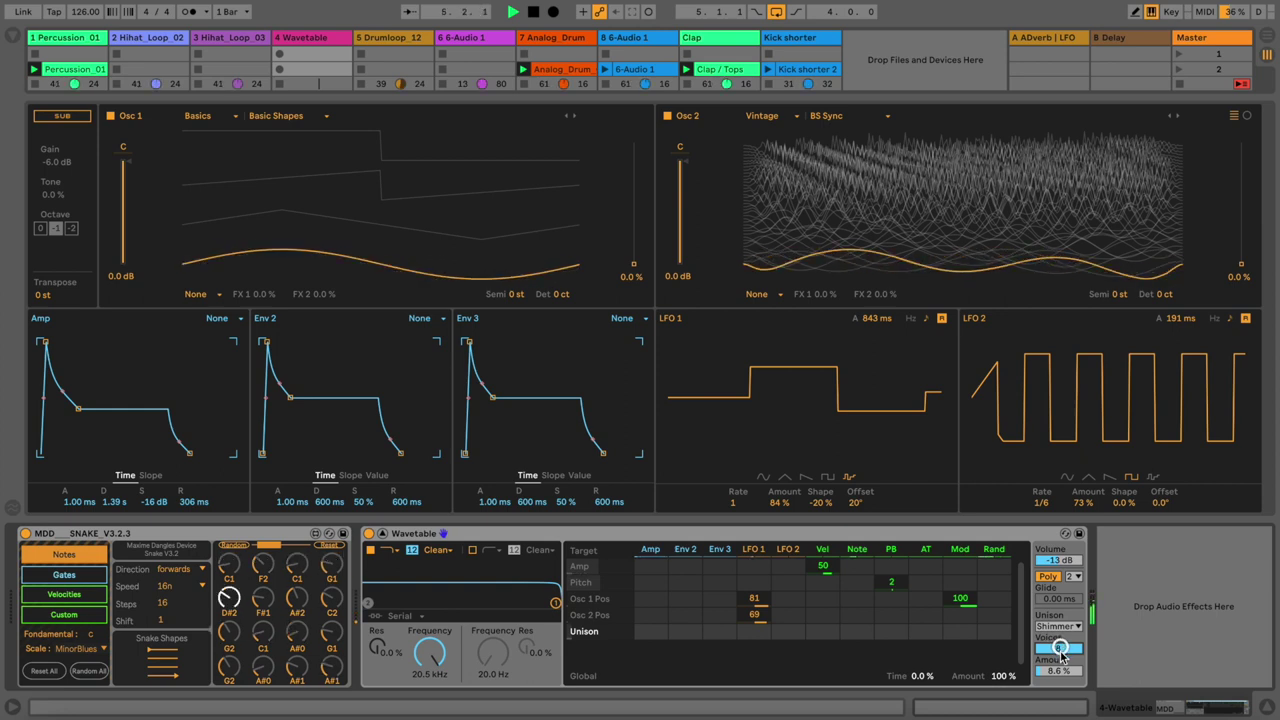
pyautogui.moveTo(1060, 670); pyautogui.dragTo(1060, 670)
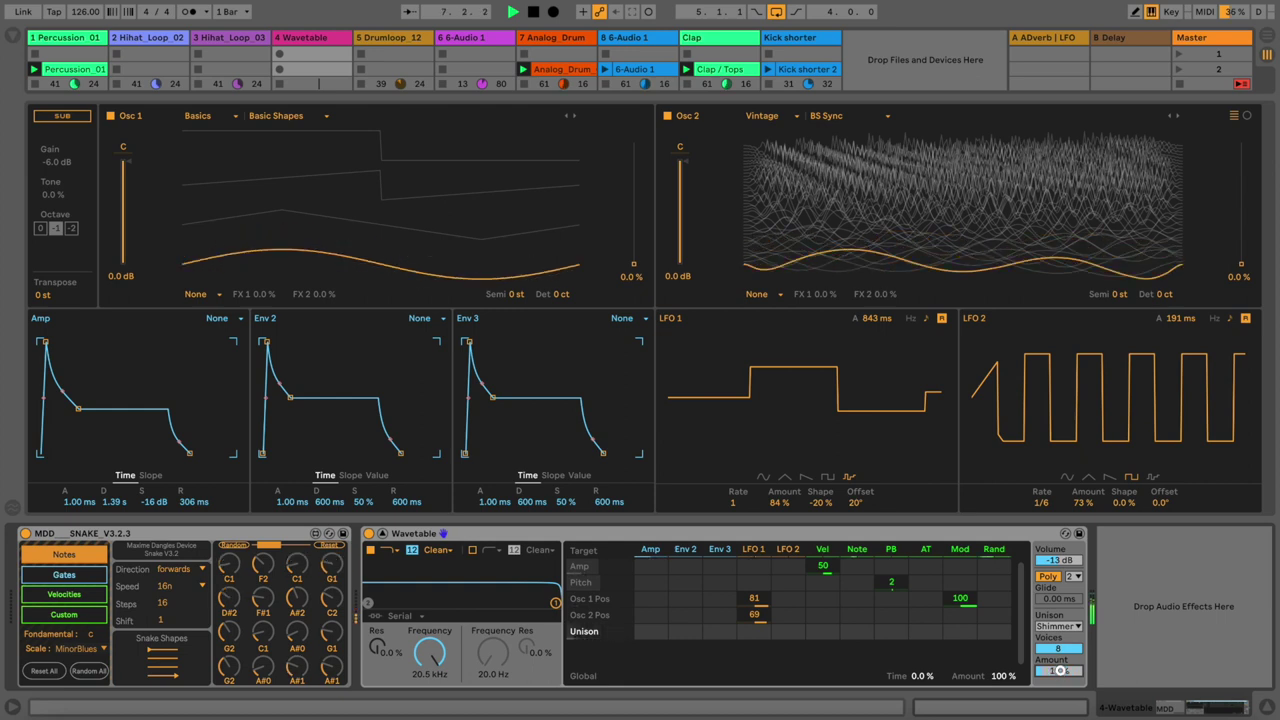
# Step: Try Noise unison with 2 voices and an amount of 20 %
pyautogui.click(1061, 630)
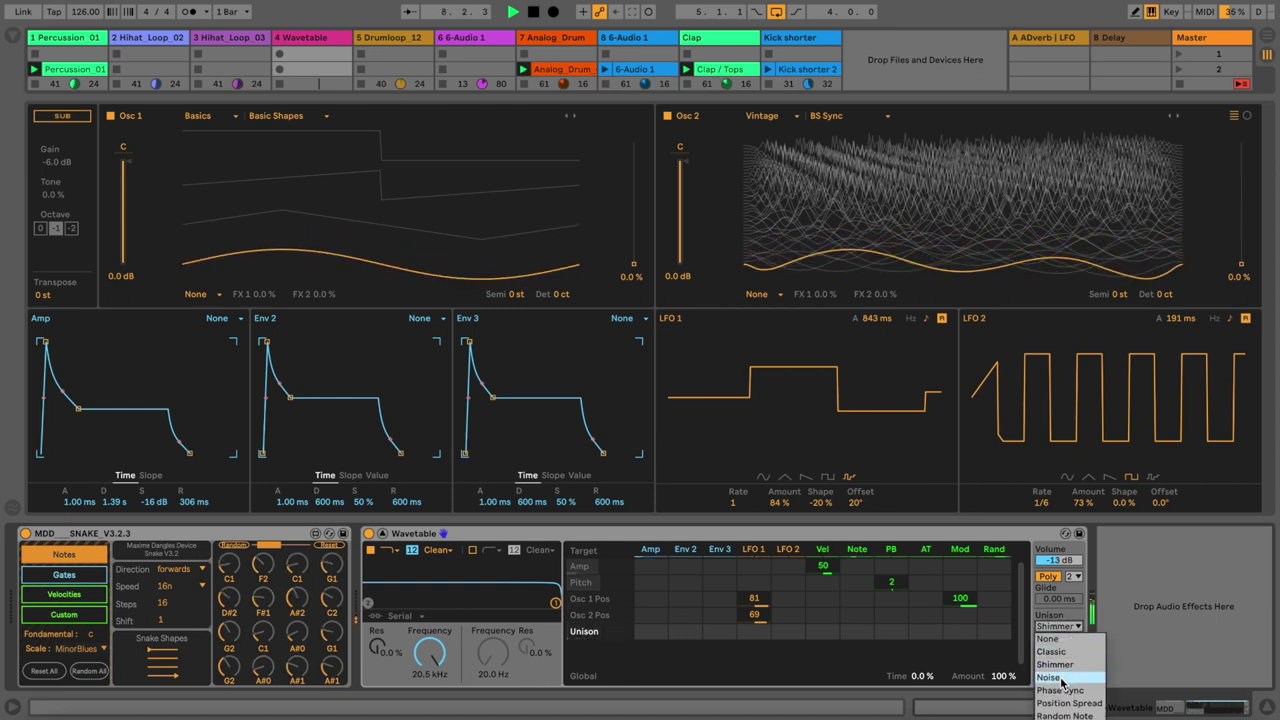
pyautogui.click(1062, 650)
pyautogui.moveTo(1065, 667); pyautogui.dragTo(1062, 672)
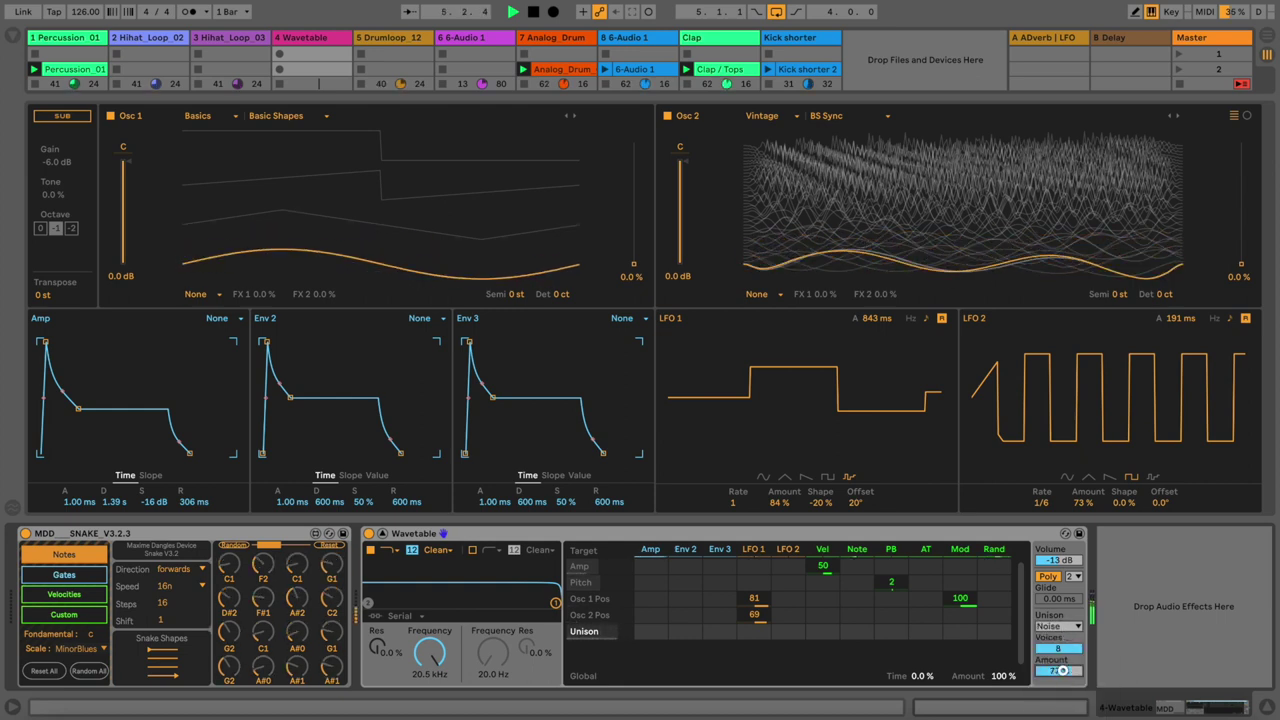
pyautogui.moveTo(1063, 675); pyautogui.dragTo(1064, 647)
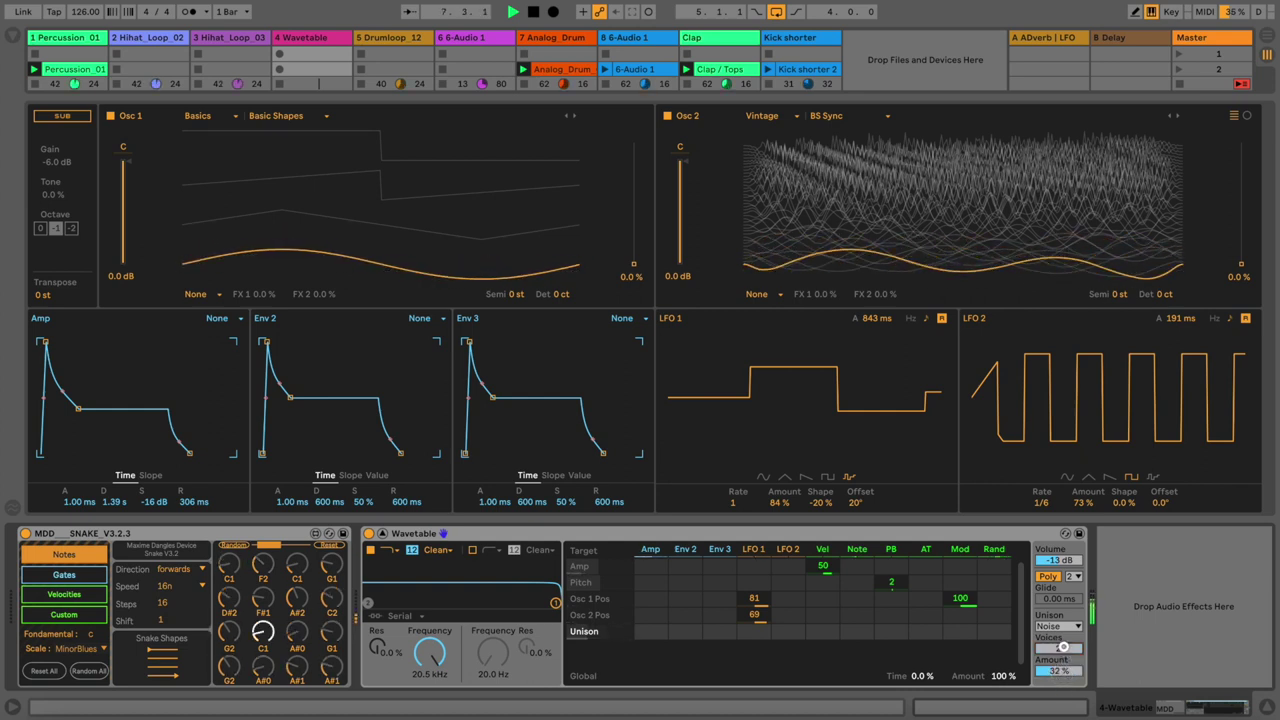
pyautogui.moveTo(1060, 660); pyautogui.dragTo(1058, 669)
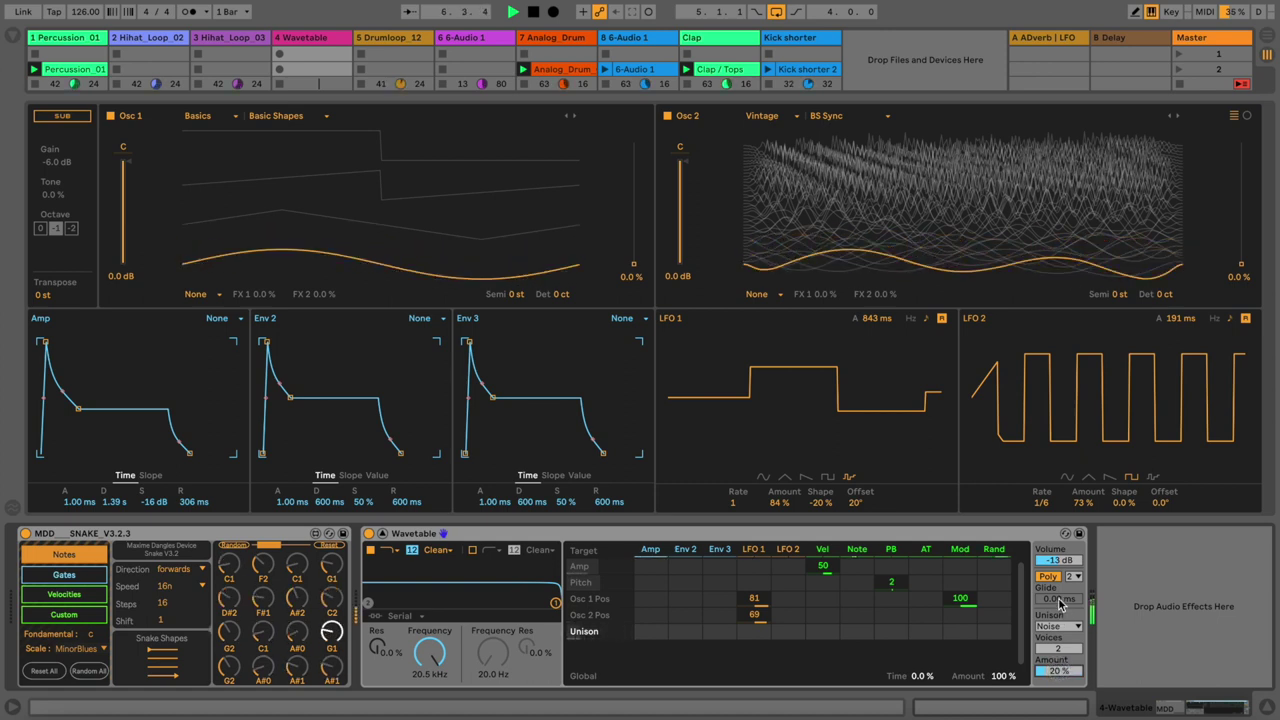
# Step: Try Phase Sync unison with an amount of 29 %
pyautogui.click(1068, 628)
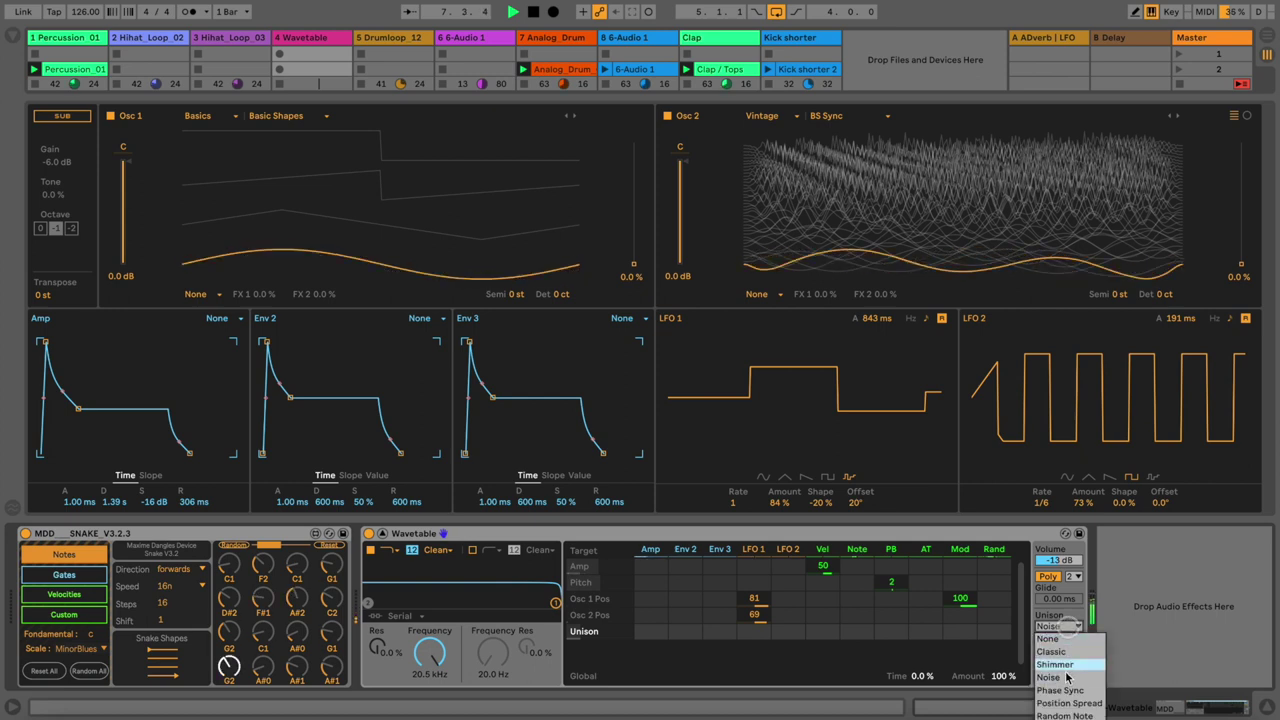
pyautogui.click(1052, 689)
pyautogui.click(1059, 651)
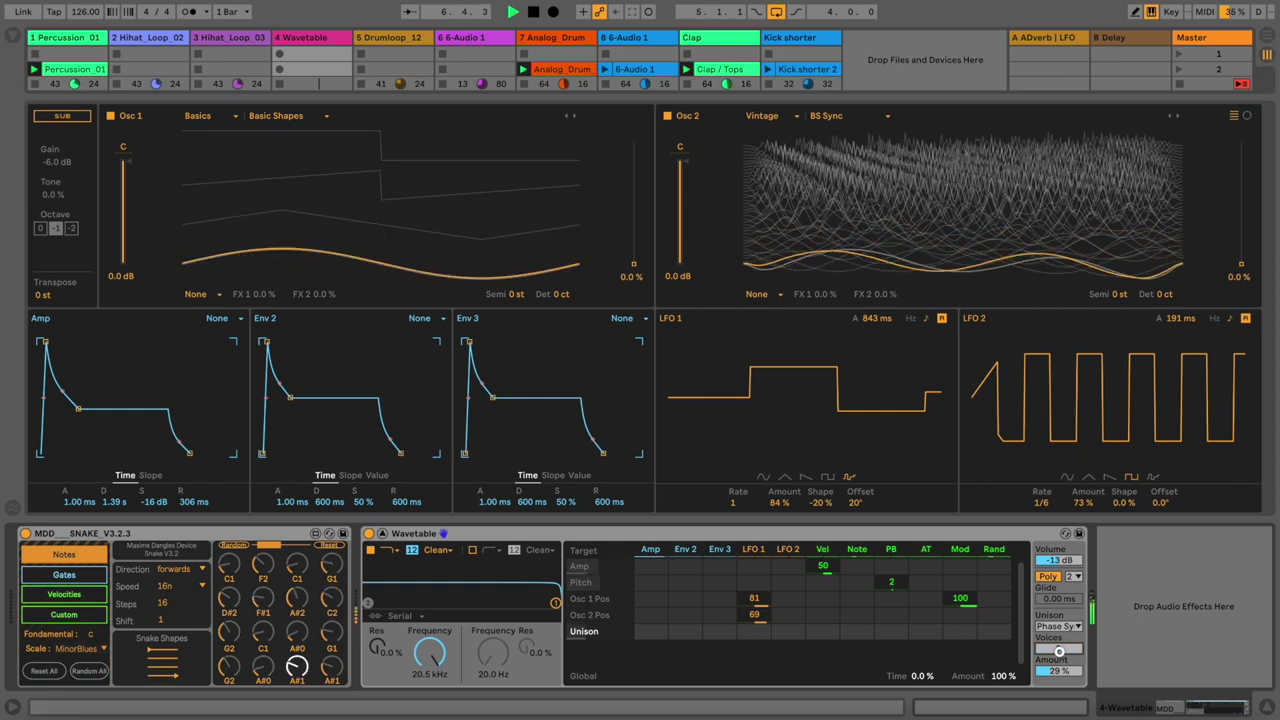
# Step: Try the Position Spread and Random Note unison modes with 2 voices, varying the unison amount
pyautogui.click(1062, 630)
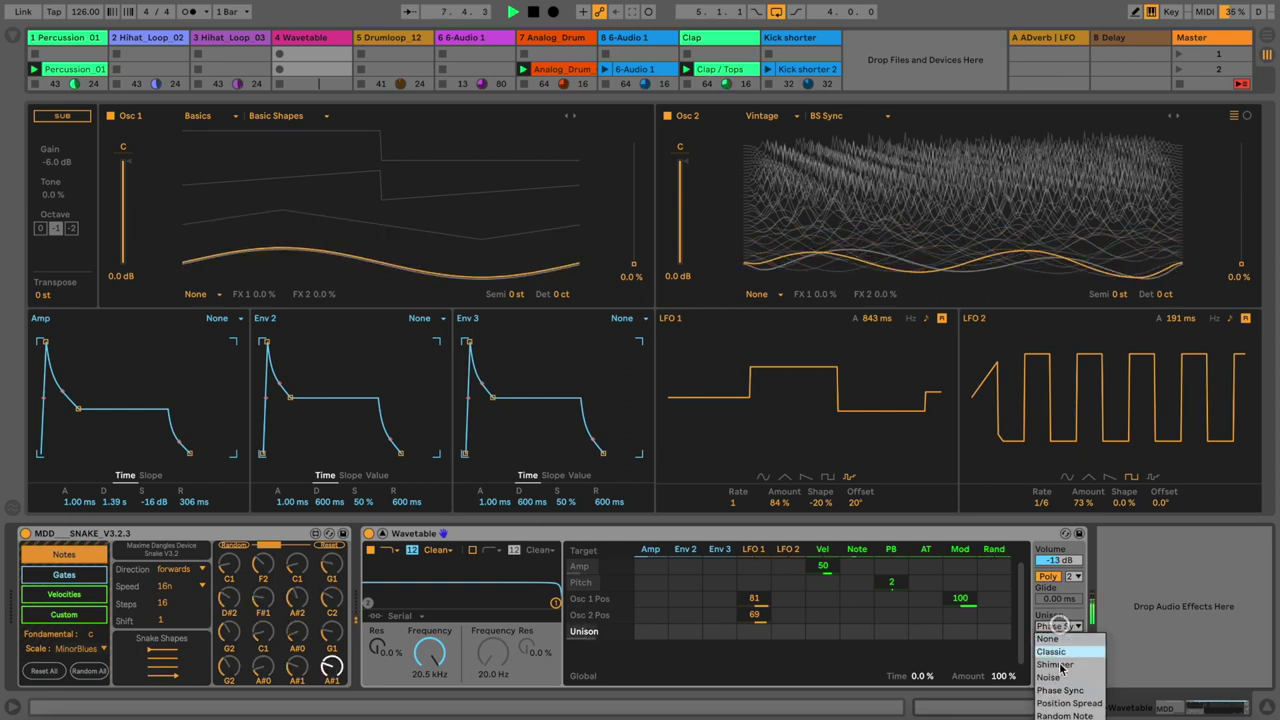
pyautogui.click(1059, 686)
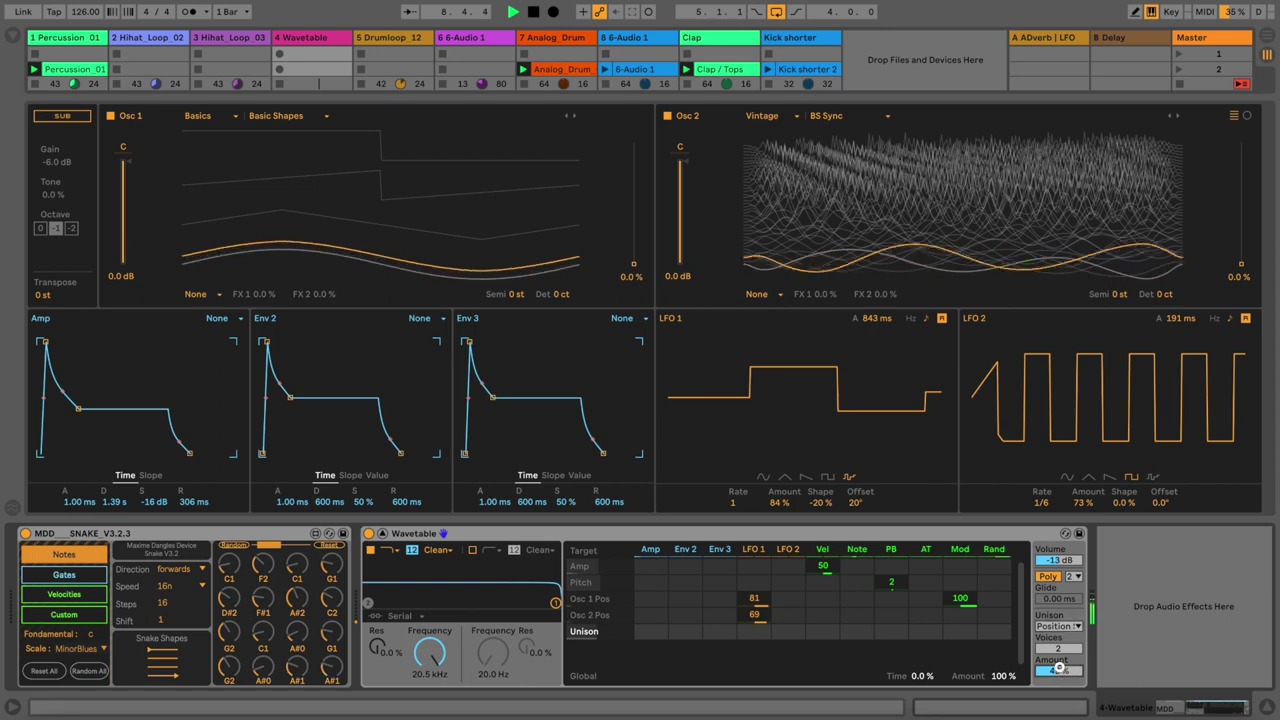
pyautogui.click(1058, 626)
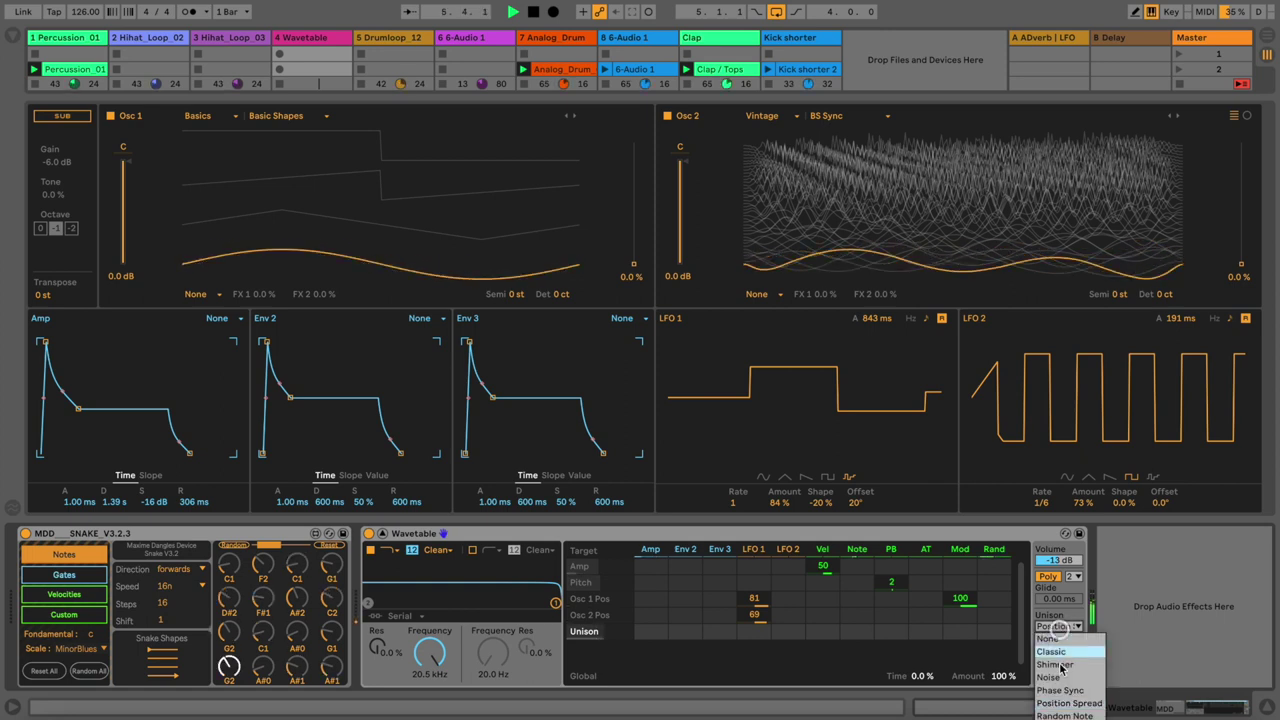
pyautogui.click(1064, 716)
pyautogui.moveTo(1059, 649); pyautogui.dragTo(1059, 648)
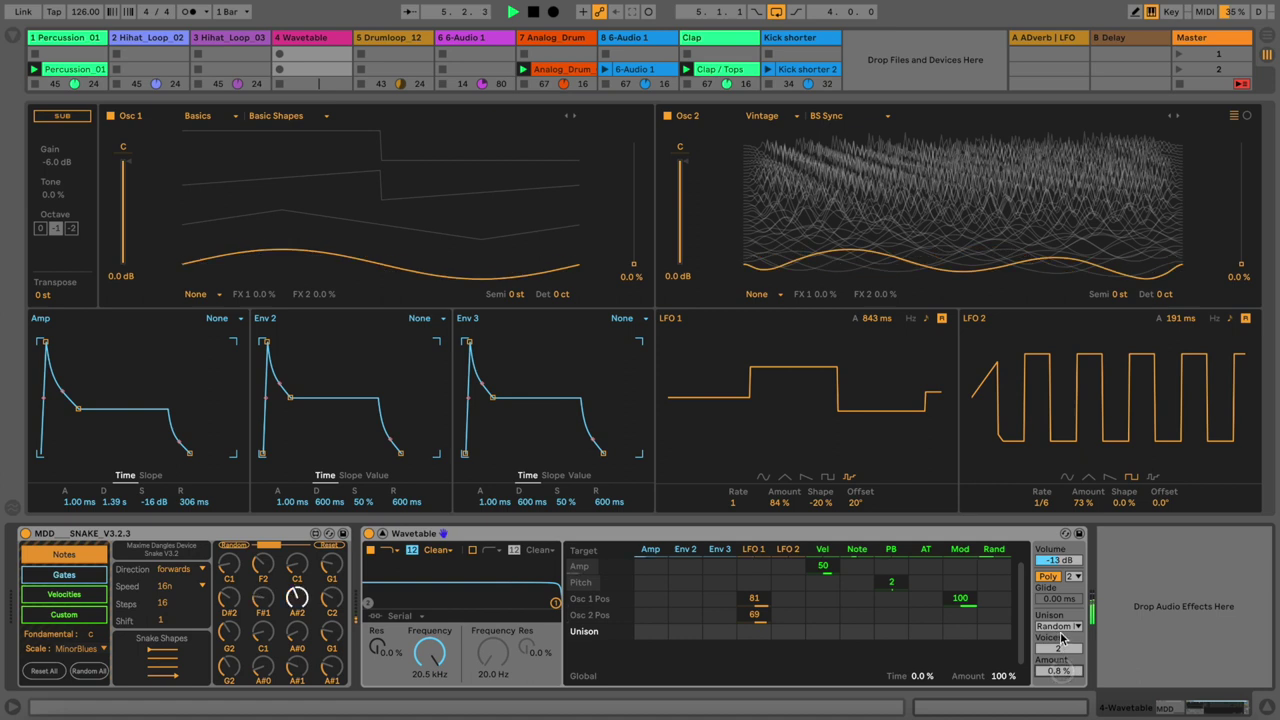
# Step: Return unison to Classic with 2 voices and set its amount to 8.6 %
pyautogui.click(1058, 625)
pyautogui.click(1063, 652)
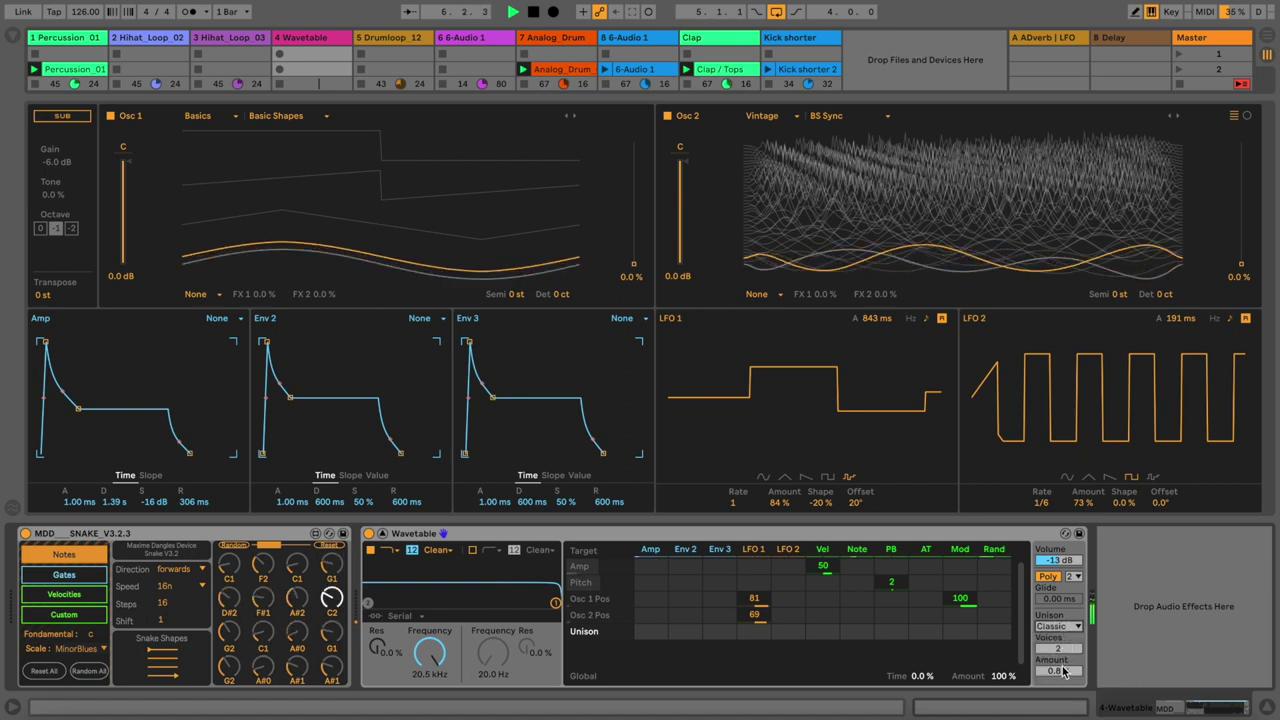
pyautogui.moveTo(1062, 672); pyautogui.dragTo(1062, 666)
# Step: Find the Bass Mono Utility preset, add it after Wavetable, and set its bass mono frequency to 170 Hz and width to 91 %
pyautogui.click(14, 36)
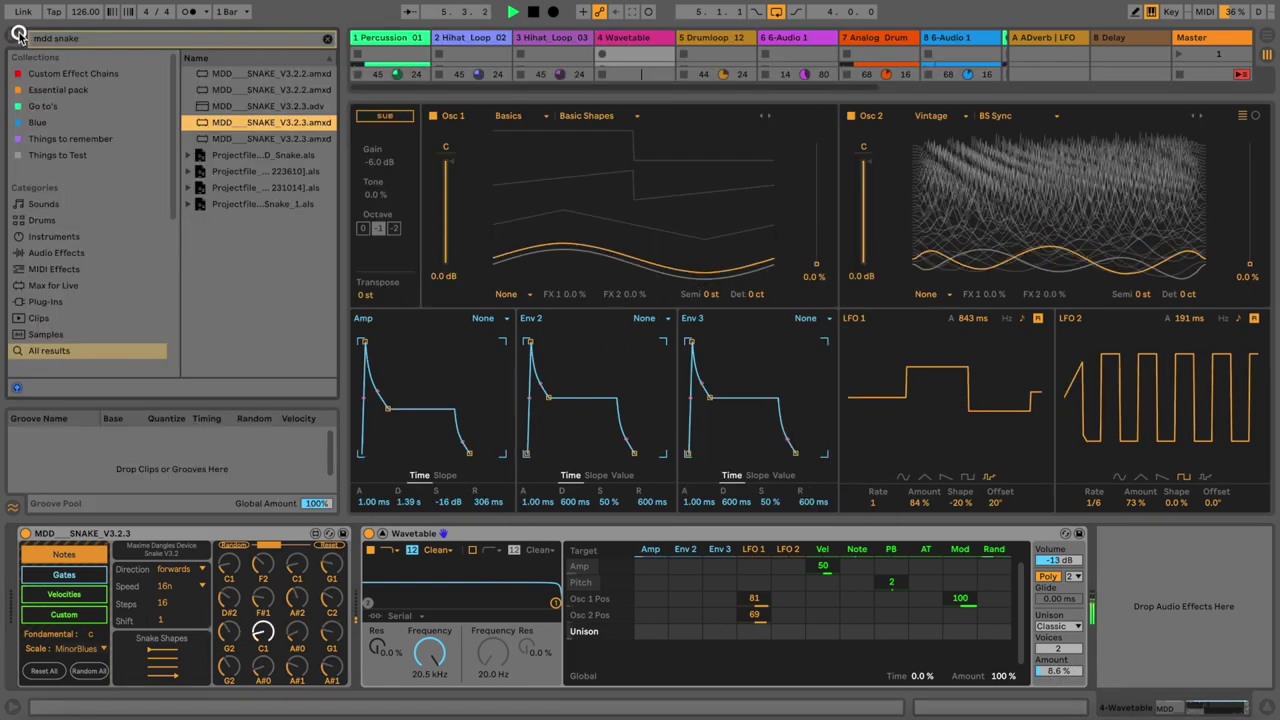
pyautogui.click(114, 41)
pyautogui.write('u')
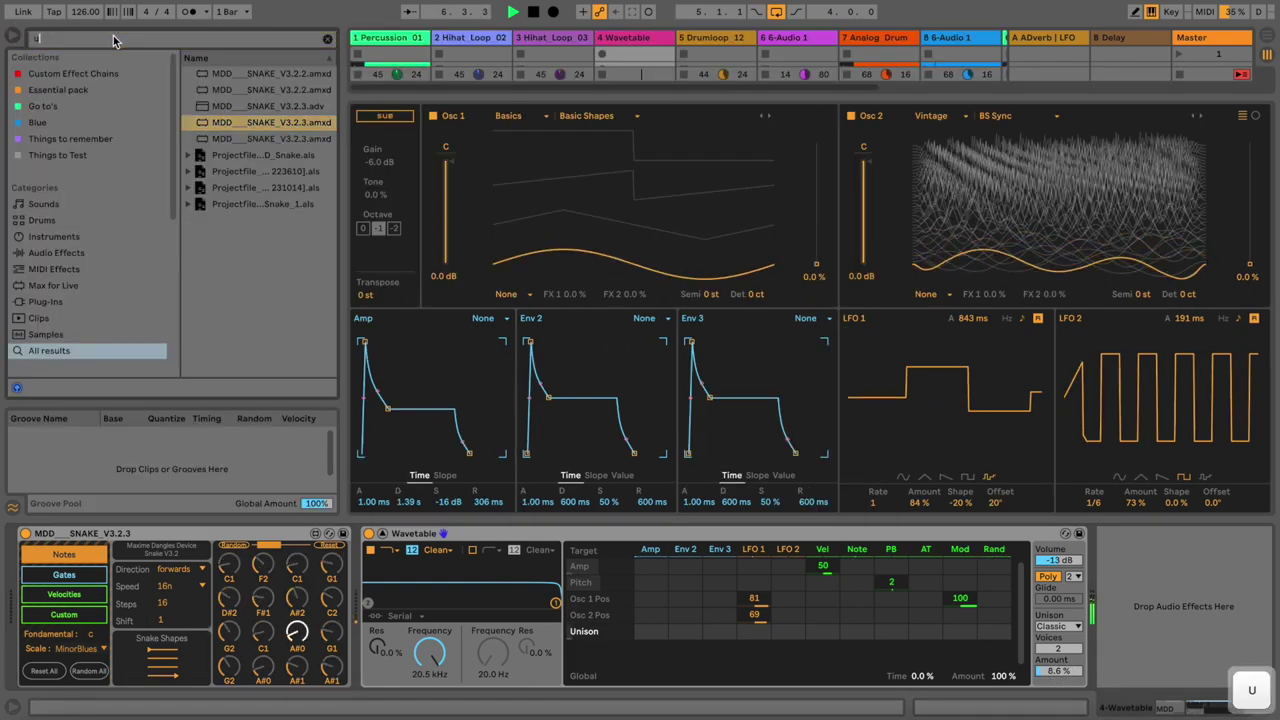
pyautogui.write('t')
pyautogui.moveTo(224, 88); pyautogui.dragTo(1113, 593)
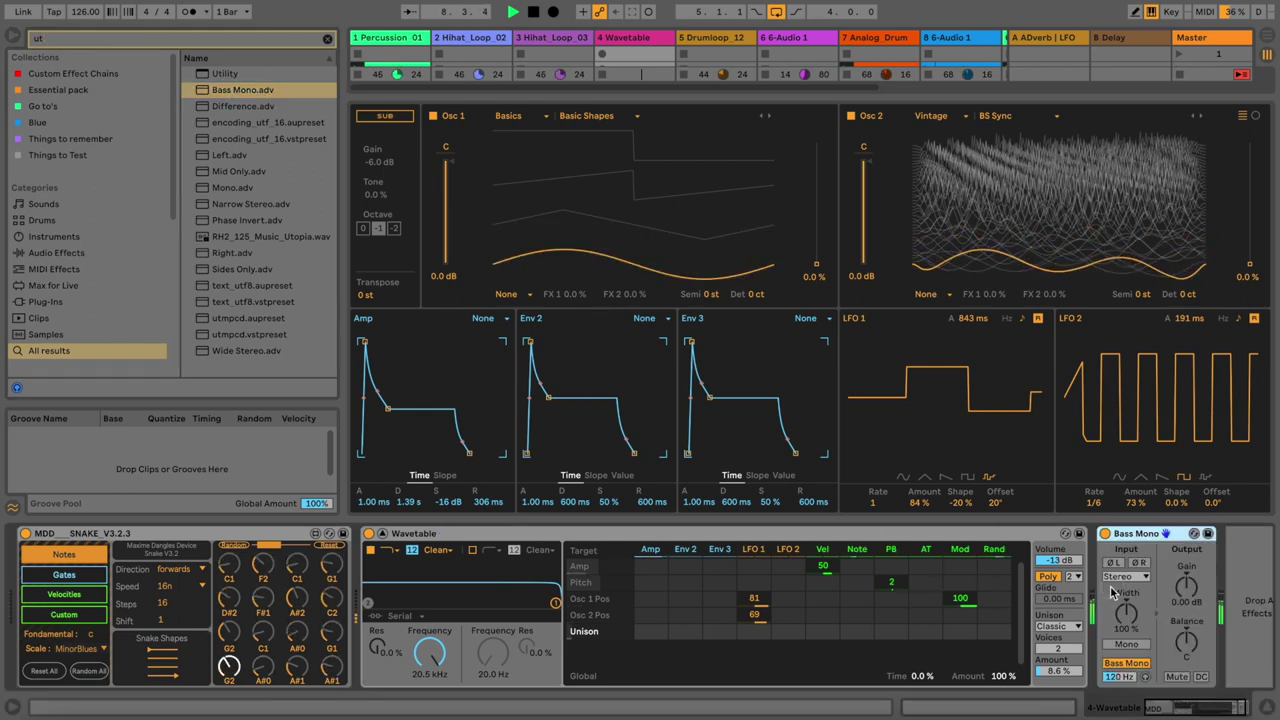
pyautogui.moveTo(1120, 679); pyautogui.dragTo(1123, 675)
pyautogui.moveTo(1124, 616); pyautogui.dragTo(1123, 621)
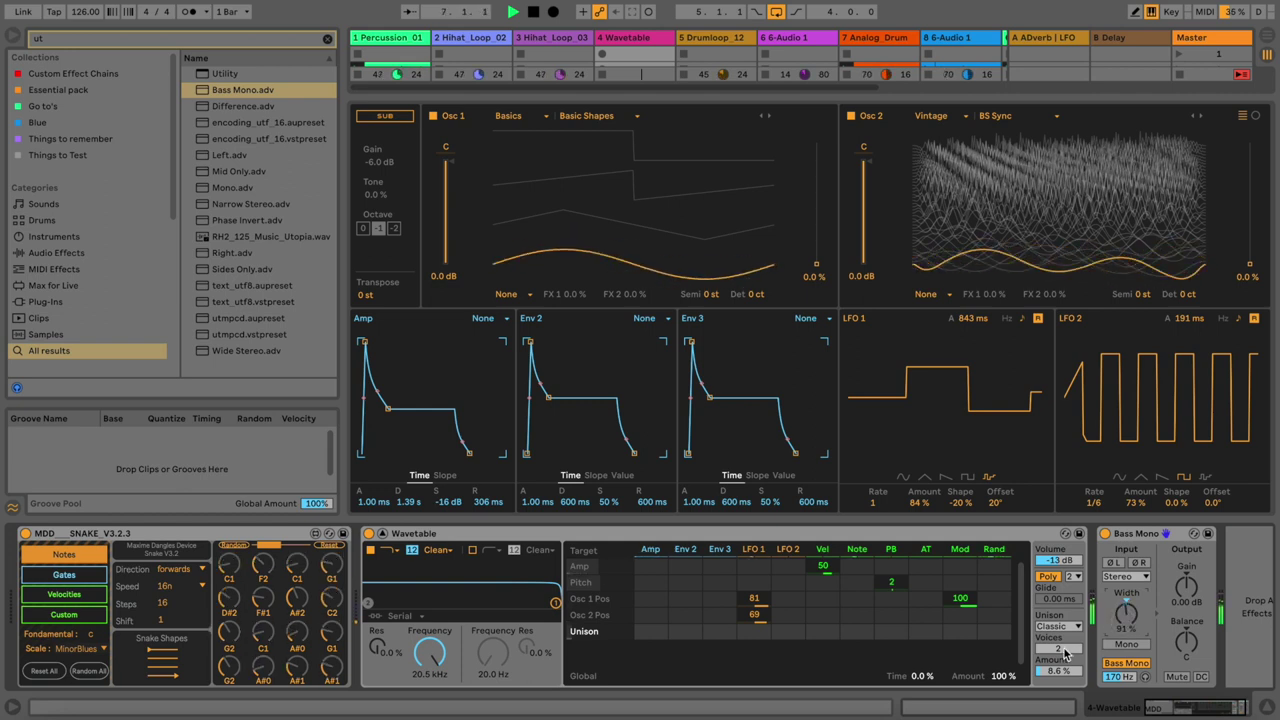
# Step: Raise the Classic unison to 4 voices with an amount of 20 %
pyautogui.moveTo(1063, 655); pyautogui.dragTo(1062, 649)
pyautogui.moveTo(1063, 671); pyautogui.dragTo(1063, 671)
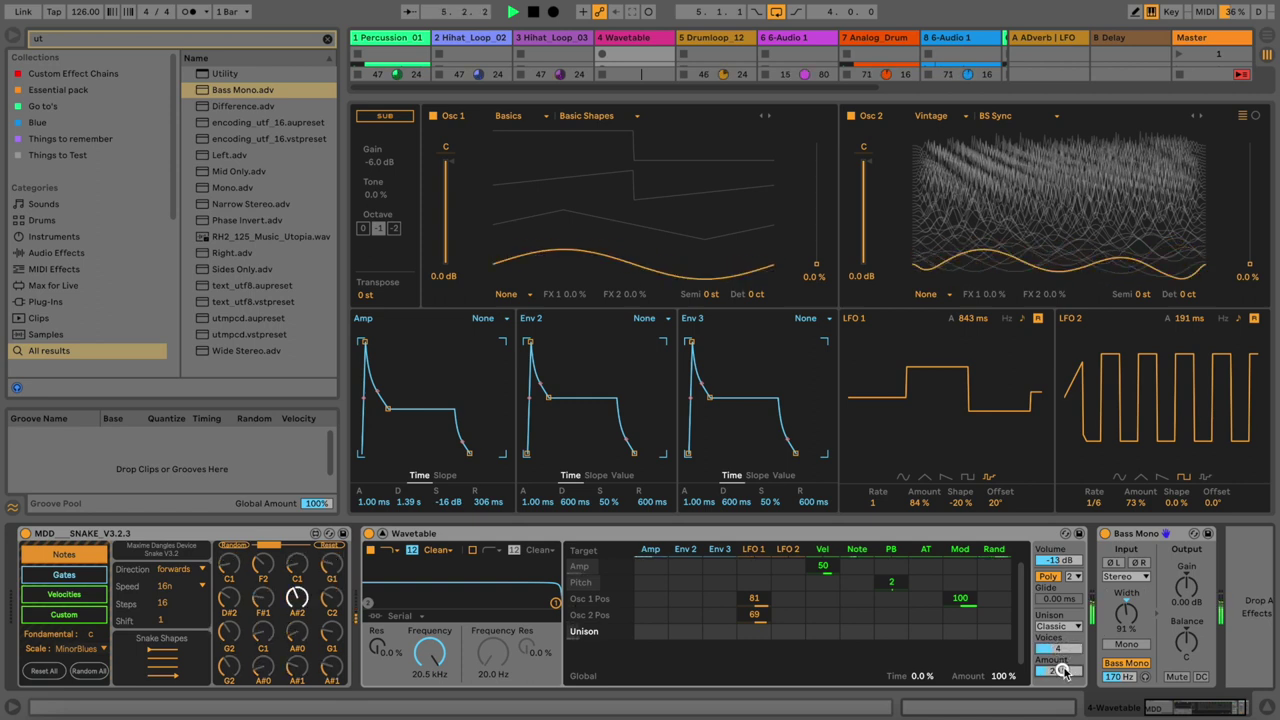
# Step: Change oscillator 2's wavetable to JUP Double Pulse and transpose the oscillator to -24 semitones
pyautogui.click(1033, 117)
pyautogui.click(1030, 153)
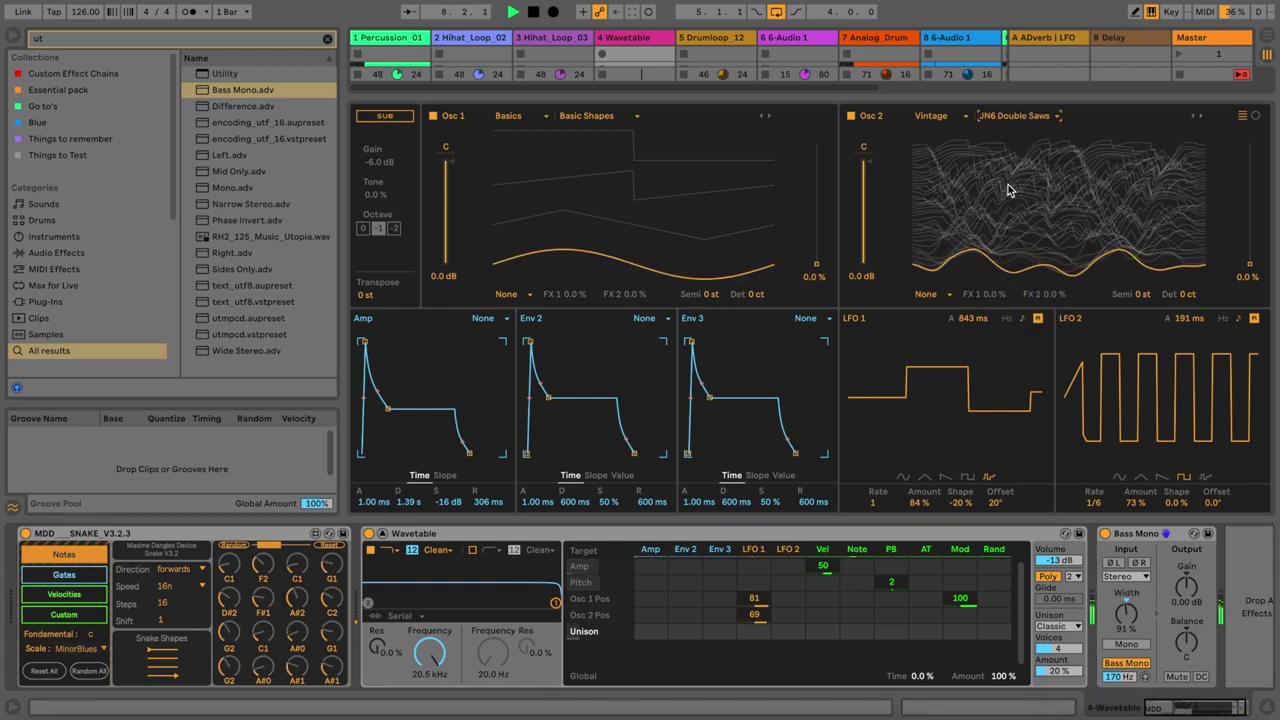
pyautogui.press('Down')
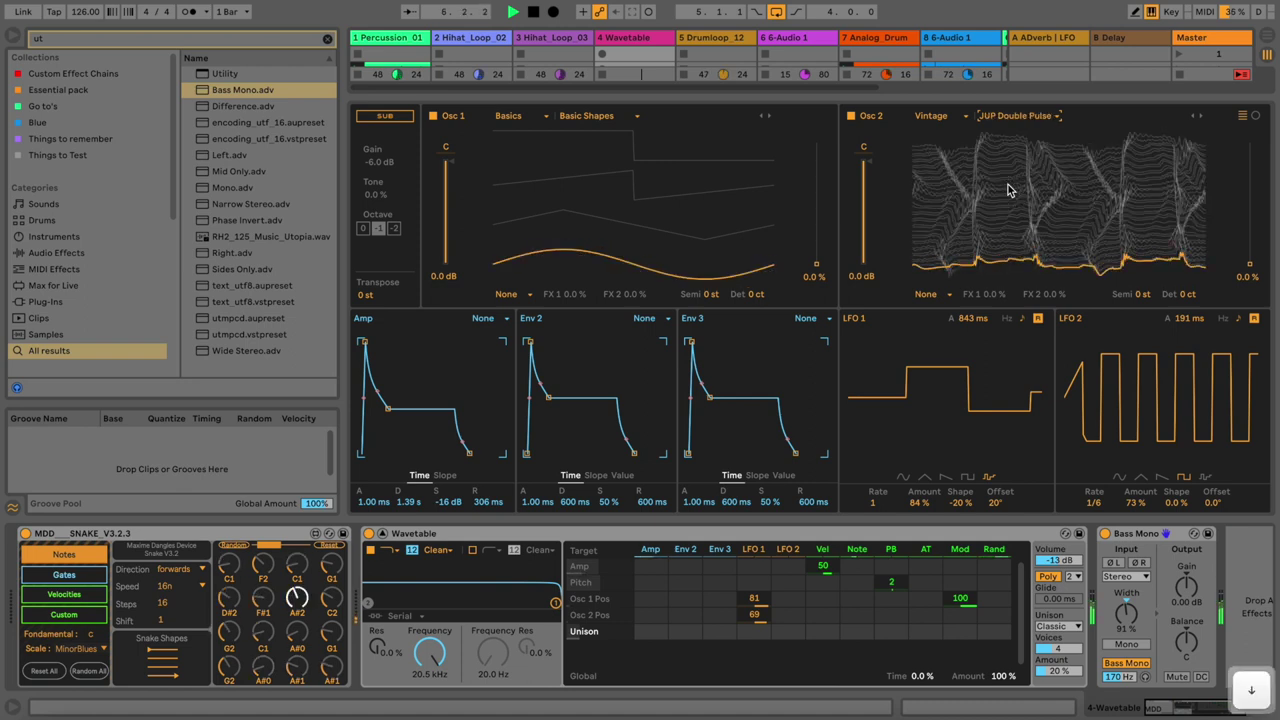
pyautogui.moveTo(1155, 294); pyautogui.dragTo(1145, 292)
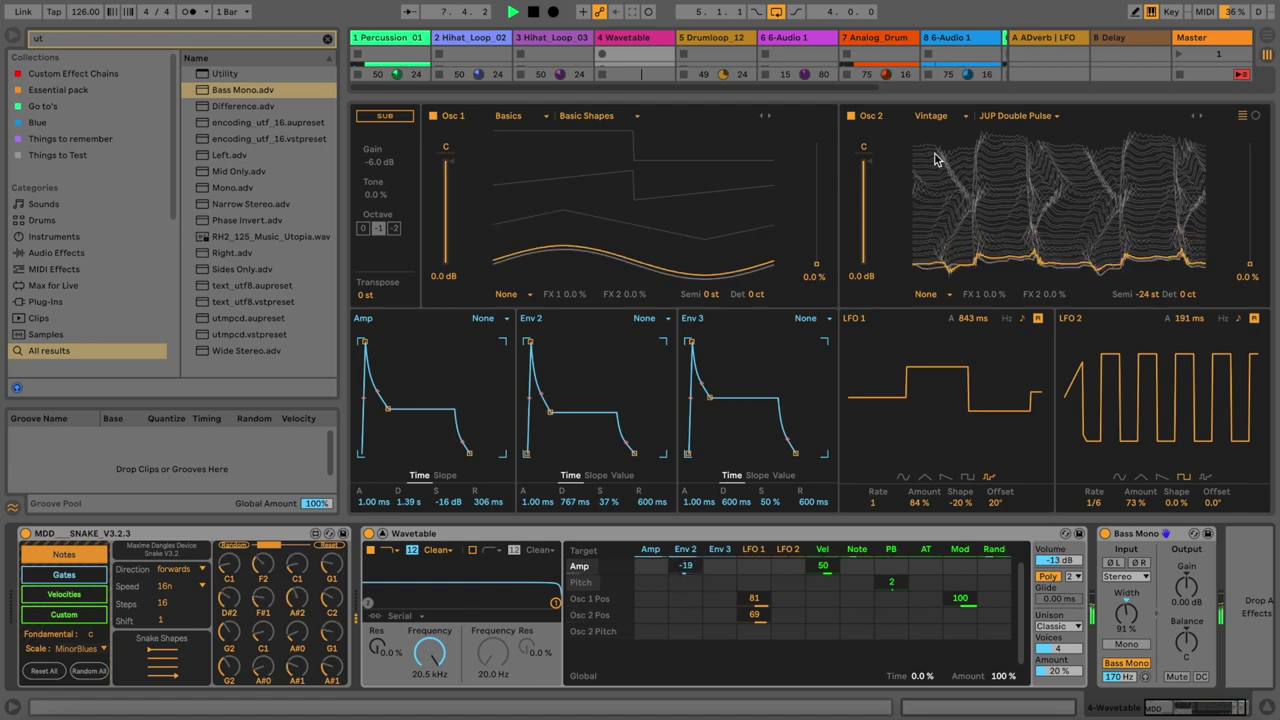
# Step: Try the JUP SawPulse and JX10 Sync wavetables on oscillator 2
pyautogui.click(1030, 116)
pyautogui.click(1021, 191)
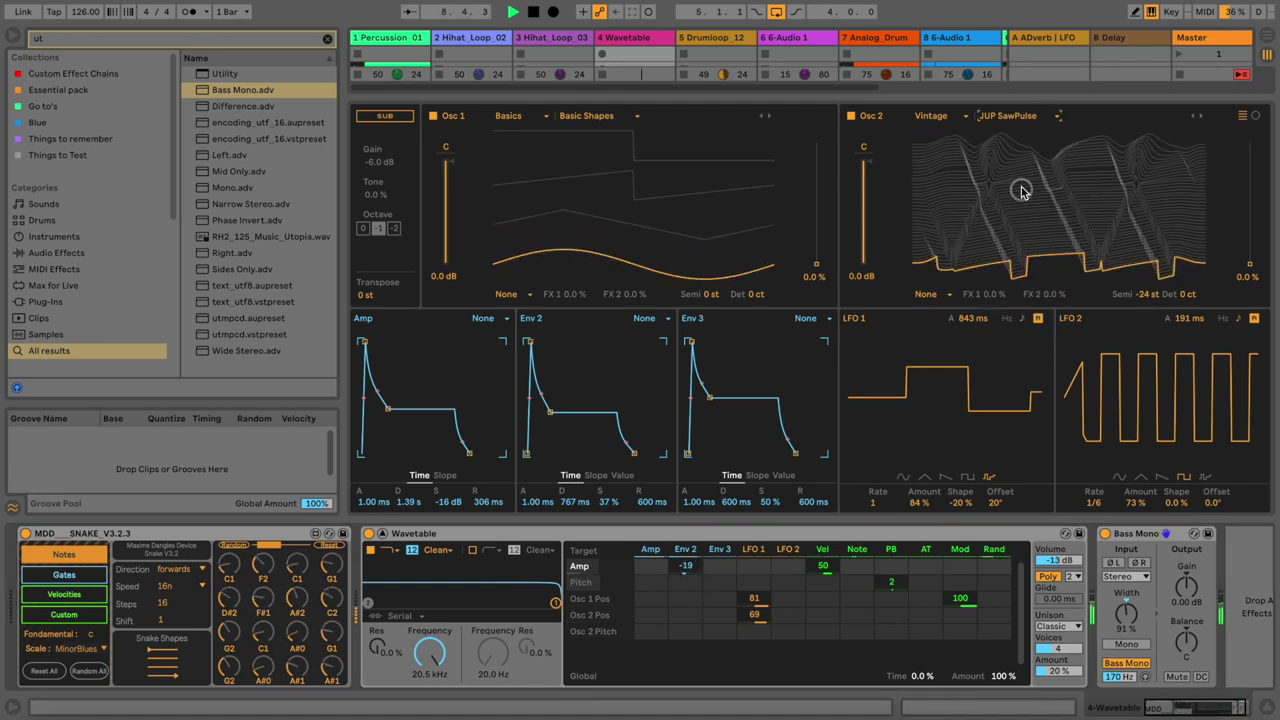
pyautogui.press('Down')
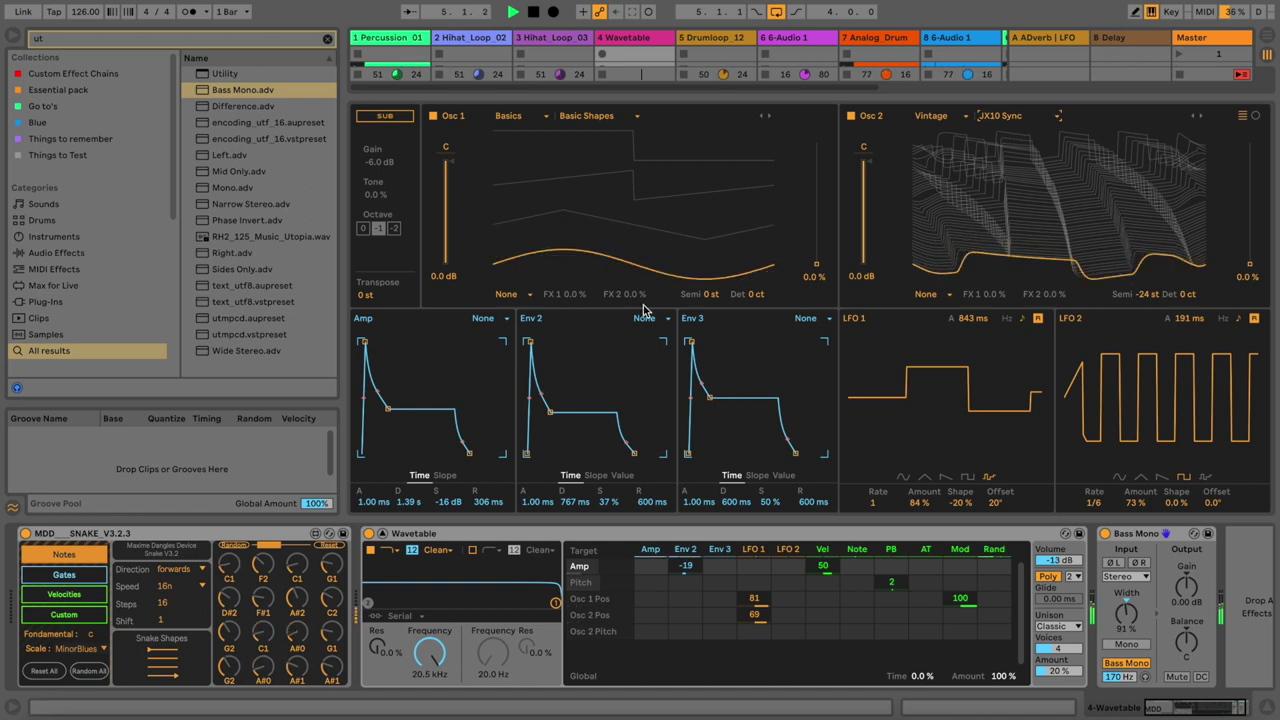
# Step: Reshape Envelope 2 with a 0.00 ms attack, 18.5 s decay and 29 % sustain
pyautogui.moveTo(530, 343); pyautogui.dragTo(527, 343)
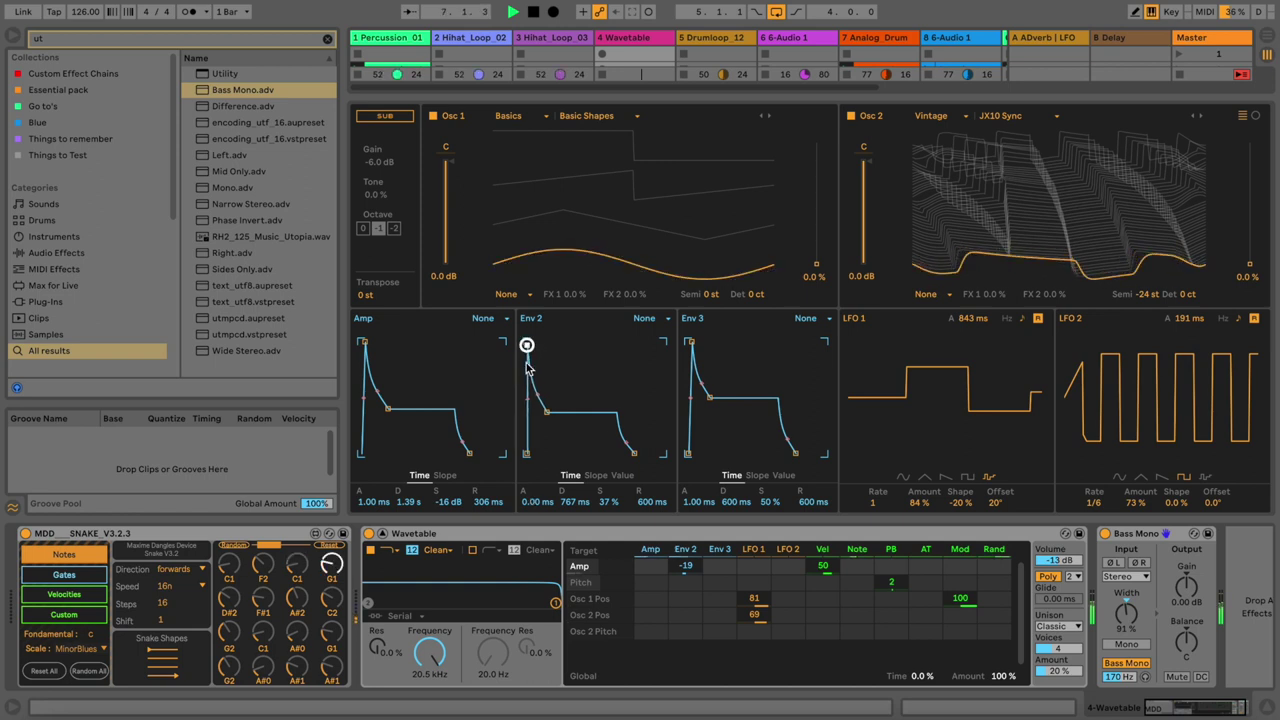
pyautogui.moveTo(547, 418); pyautogui.dragTo(571, 391)
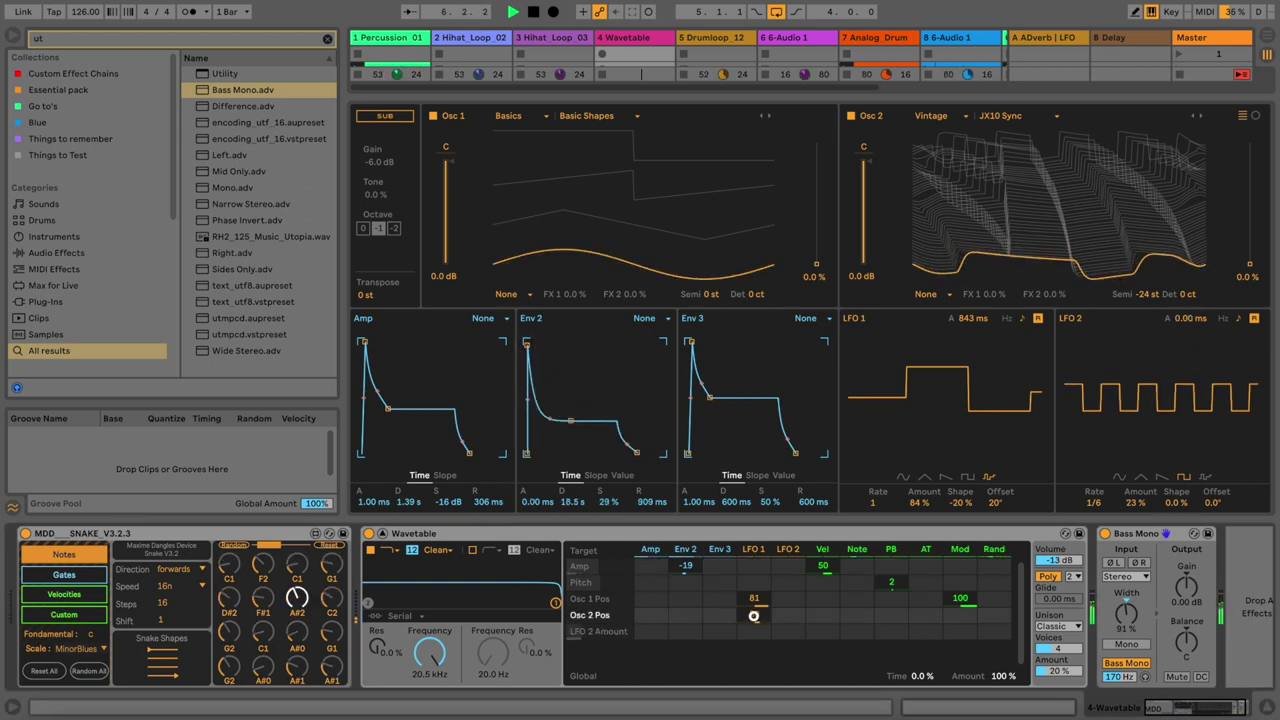
# Step: Load the Logue Saw Dist wavetable in oscillator 2 and reduce LFO 1's modulation of its position to 11
pyautogui.moveTo(754, 616); pyautogui.dragTo(753, 607)
pyautogui.click(1015, 116)
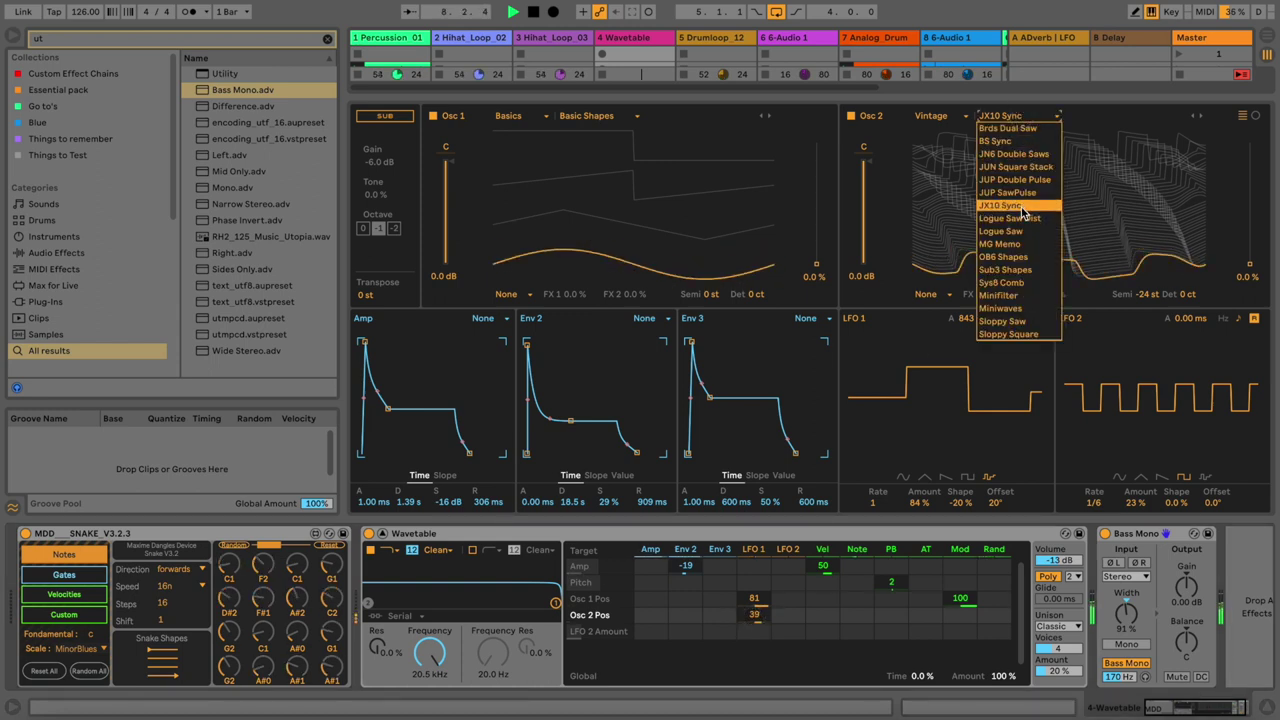
pyautogui.click(1022, 218)
pyautogui.click(768, 583)
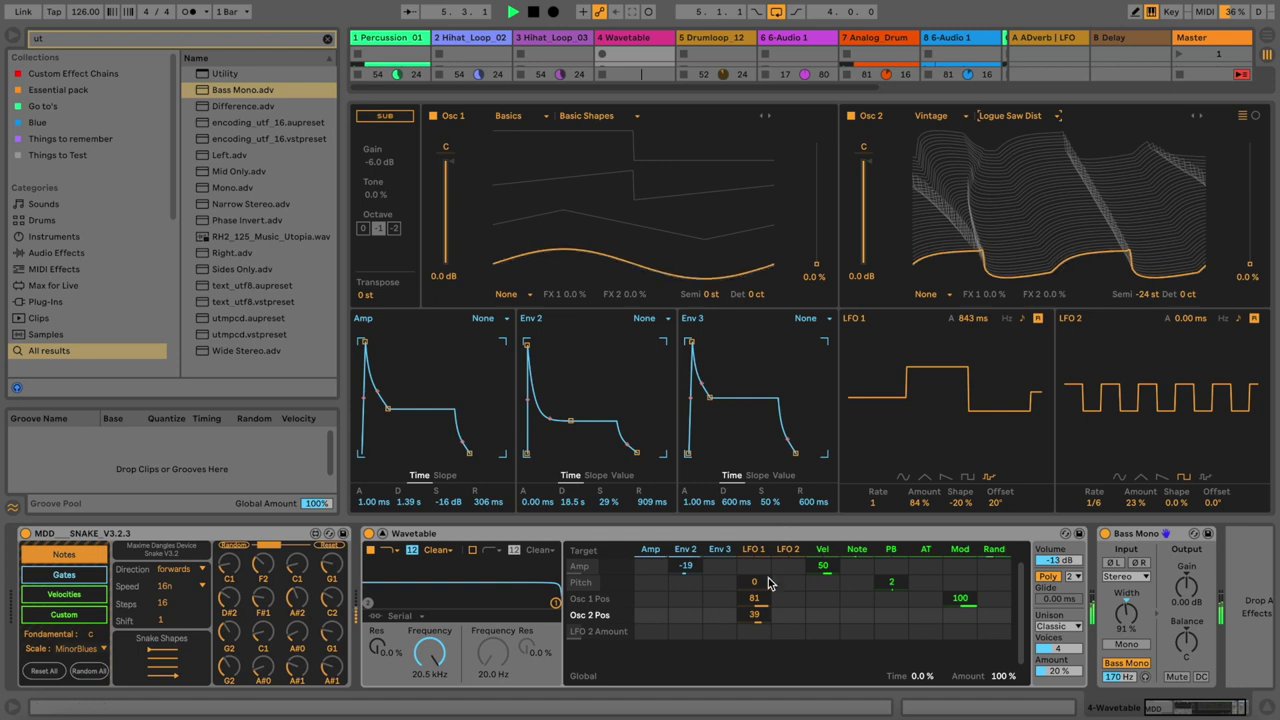
pyautogui.moveTo(763, 617); pyautogui.dragTo(762, 613)
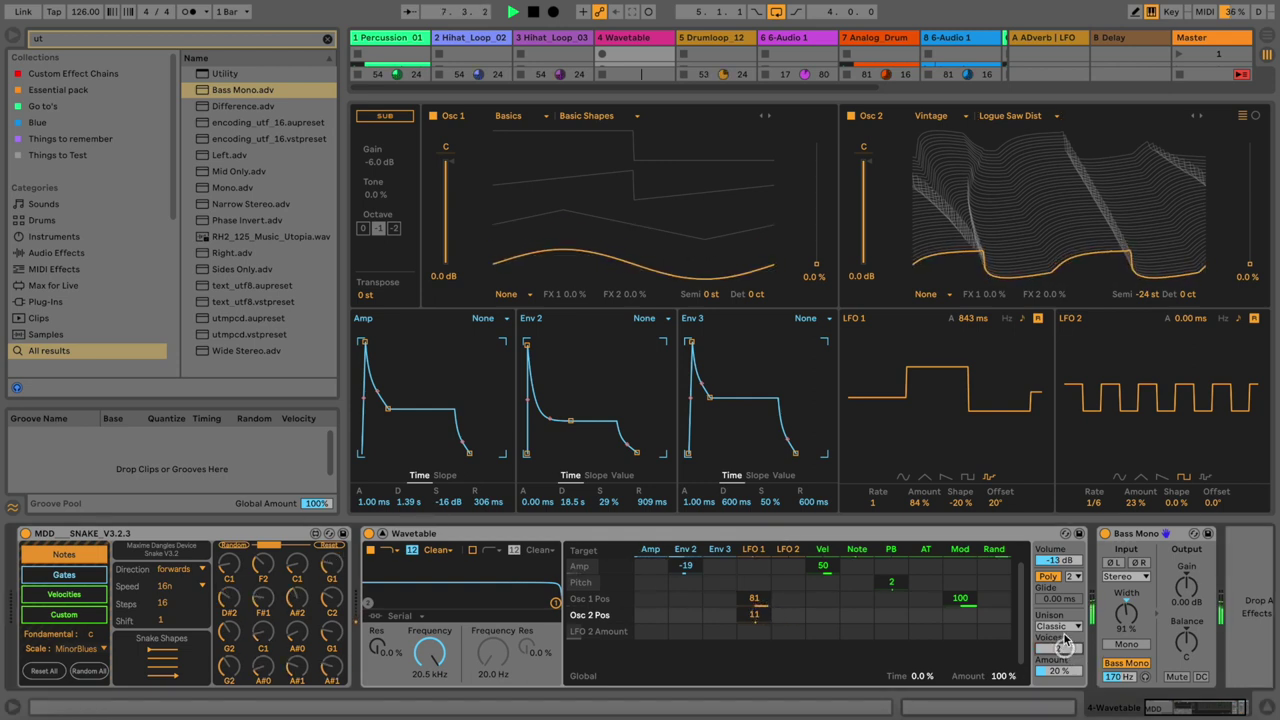
# Step: Turn unison off and lower LFO 1's modulation of oscillator 2's position to 6.2
pyautogui.click(1063, 674)
pyautogui.click(1065, 632)
pyautogui.click(1065, 632)
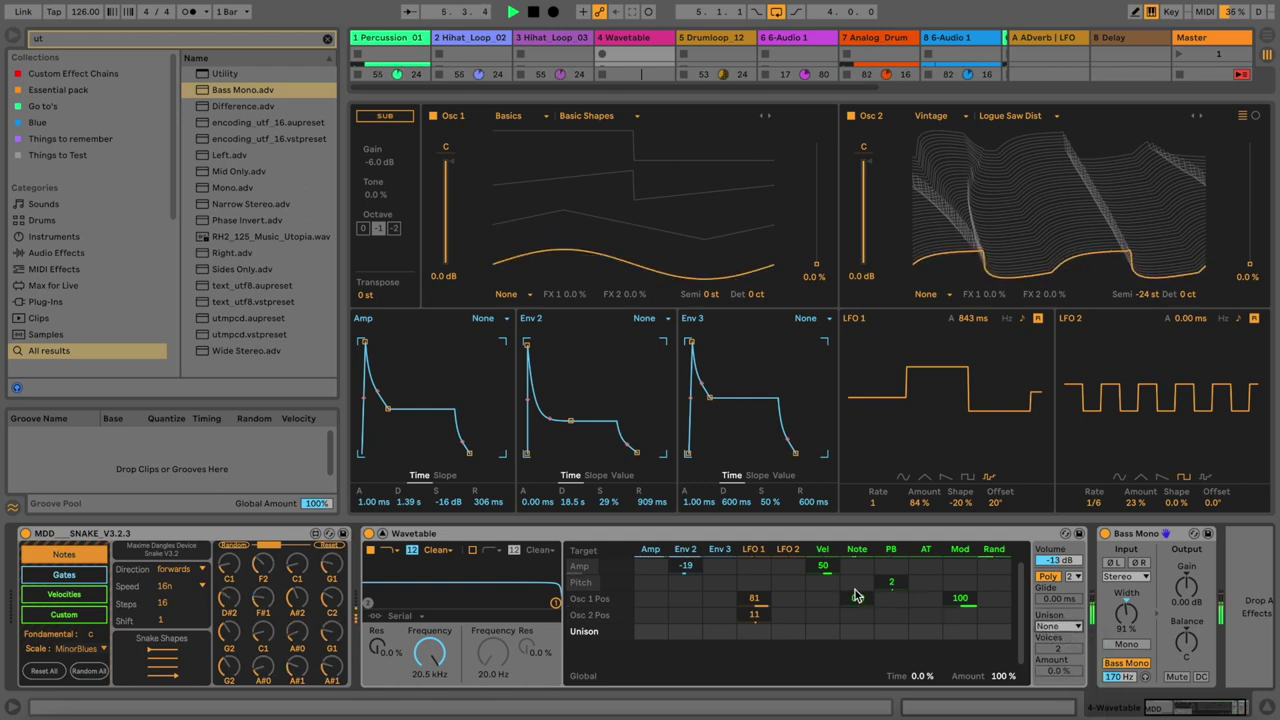
pyautogui.moveTo(756, 614); pyautogui.dragTo(758, 615)
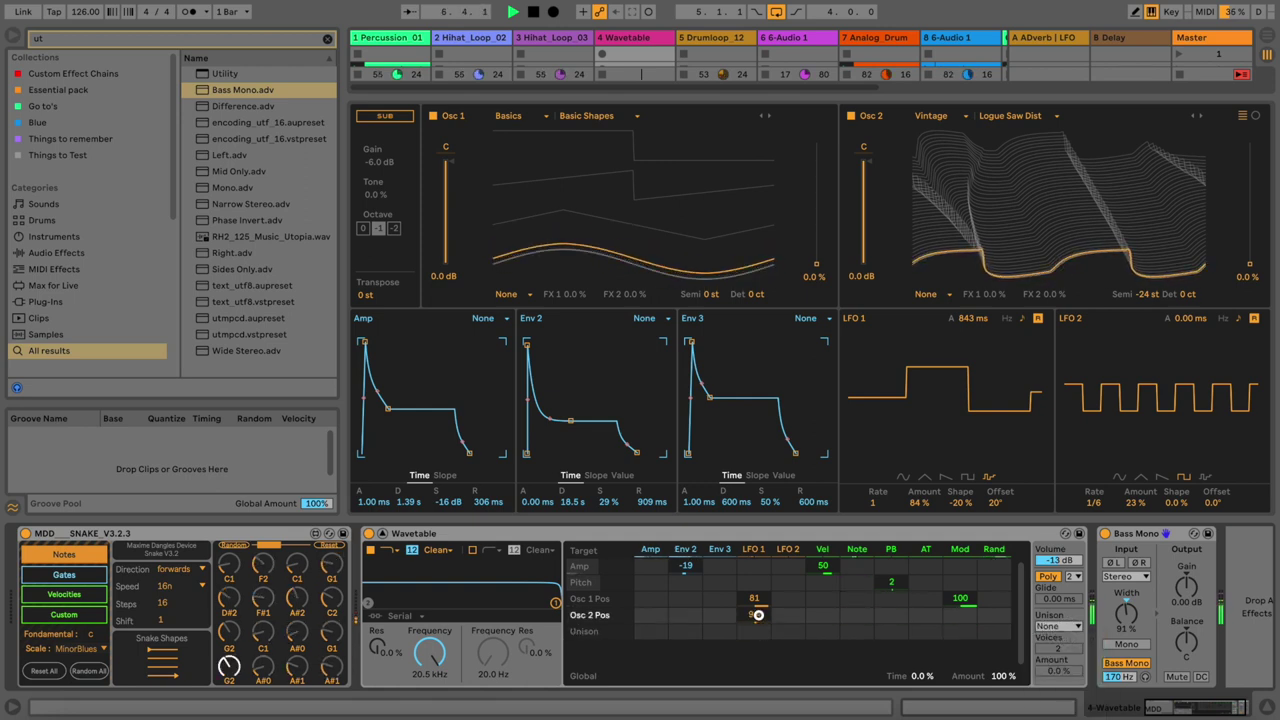
# Step: Set unison to Classic with 2 voices and an amount of 9.4 %
pyautogui.click(1060, 626)
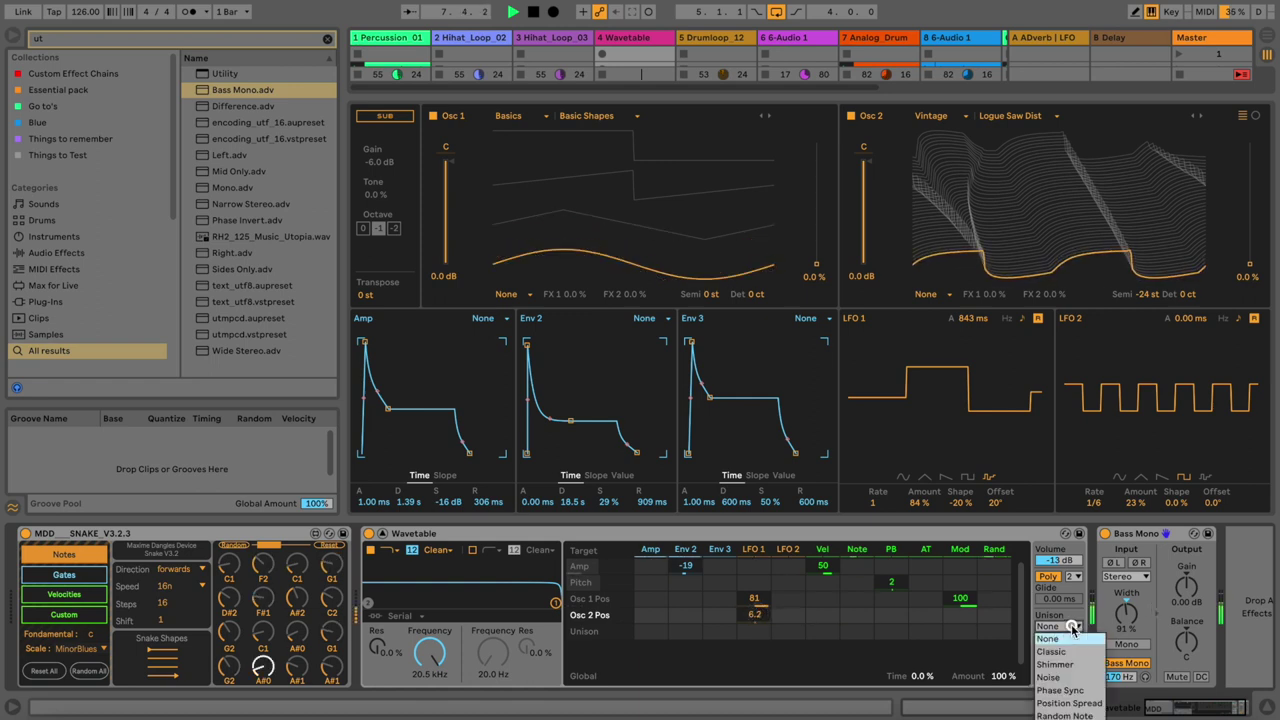
pyautogui.click(1072, 645)
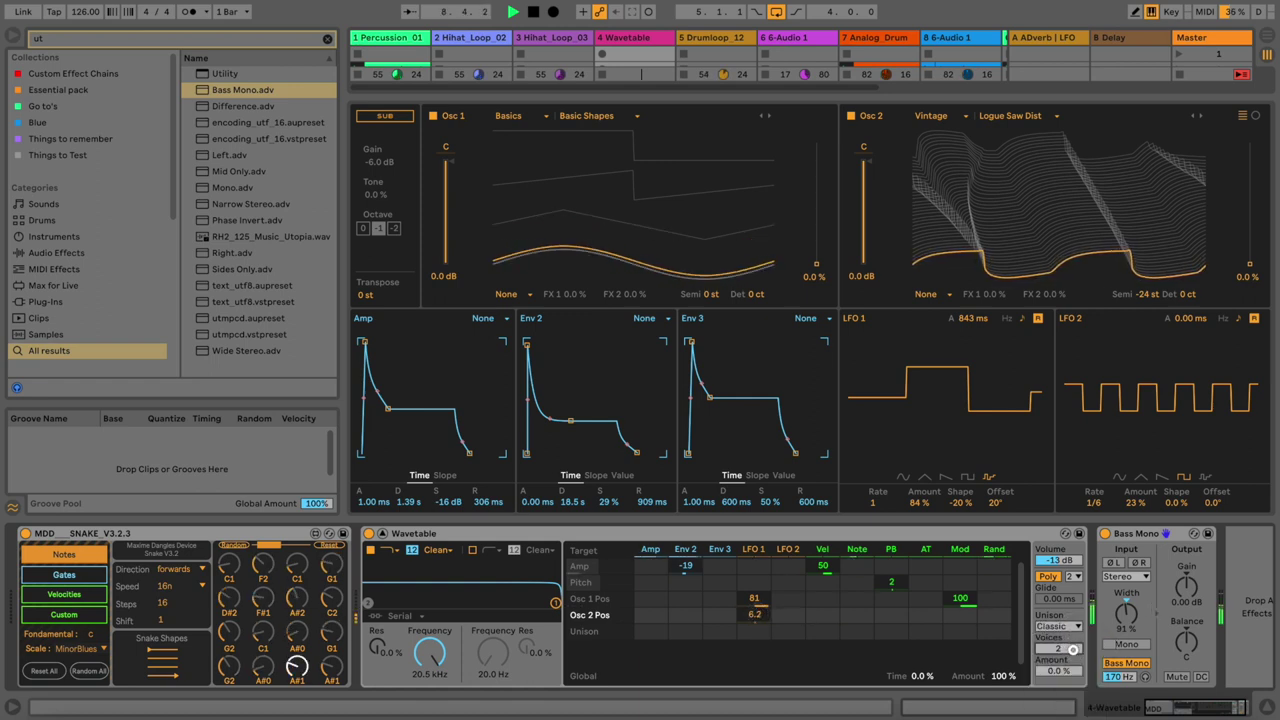
pyautogui.moveTo(1069, 667); pyautogui.dragTo(1070, 668)
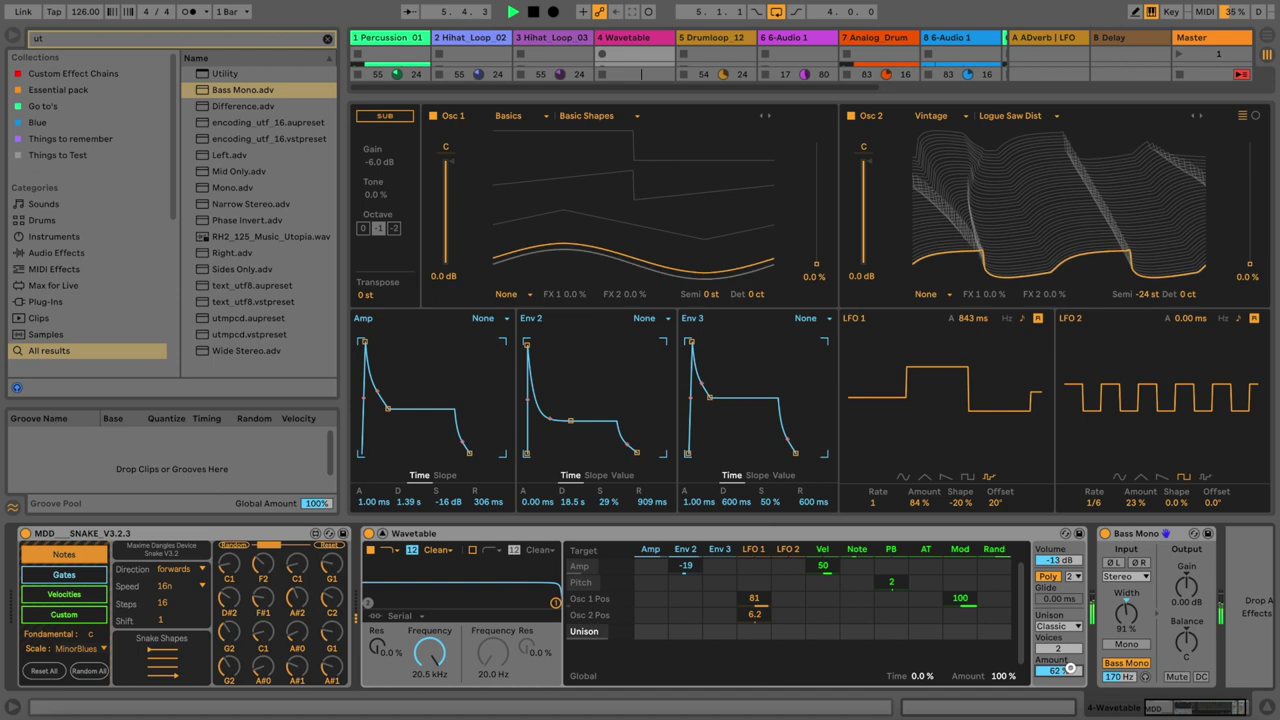
pyautogui.scroll(-5, 1127, 613)
pyautogui.moveTo(1062, 667); pyautogui.dragTo(1061, 668)
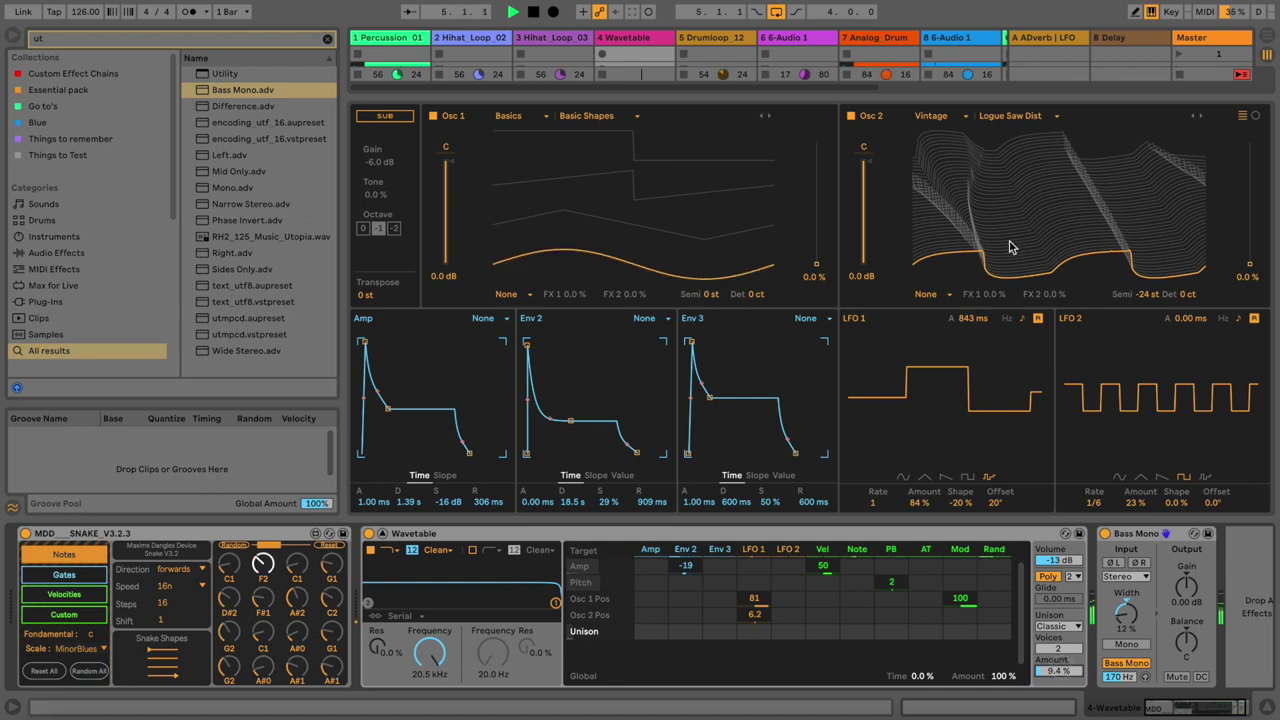
# Step: Set Filter 1 to 286 Hz with 34 % resonance and modulate its frequency with Envelope 2 by 6.2
pyautogui.moveTo(555, 602); pyautogui.dragTo(437, 591)
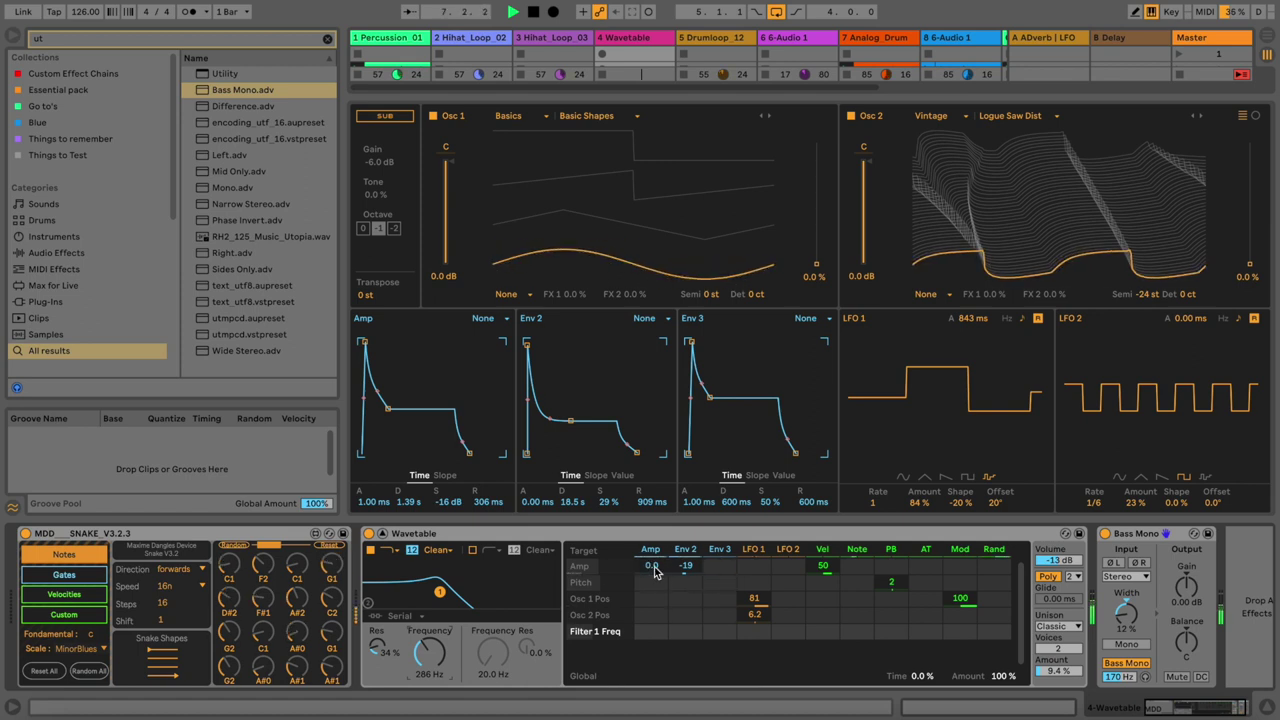
pyautogui.click(653, 567)
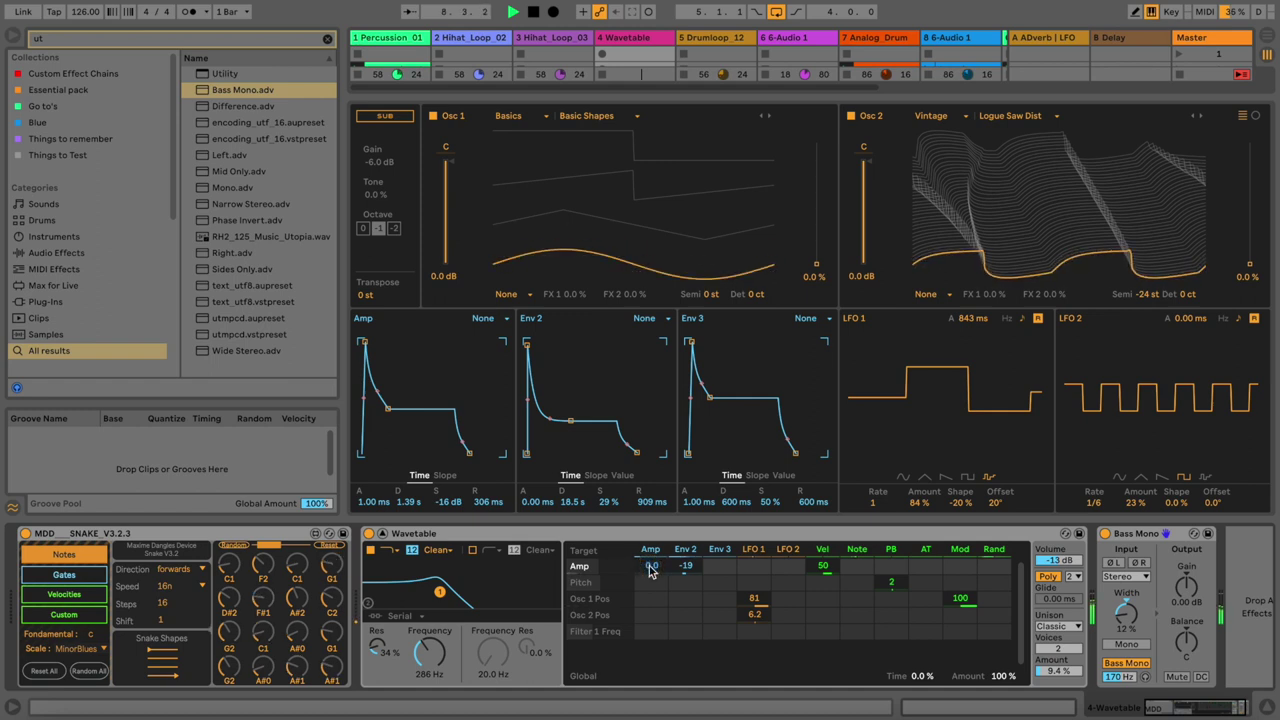
pyautogui.moveTo(687, 634); pyautogui.dragTo(688, 628)
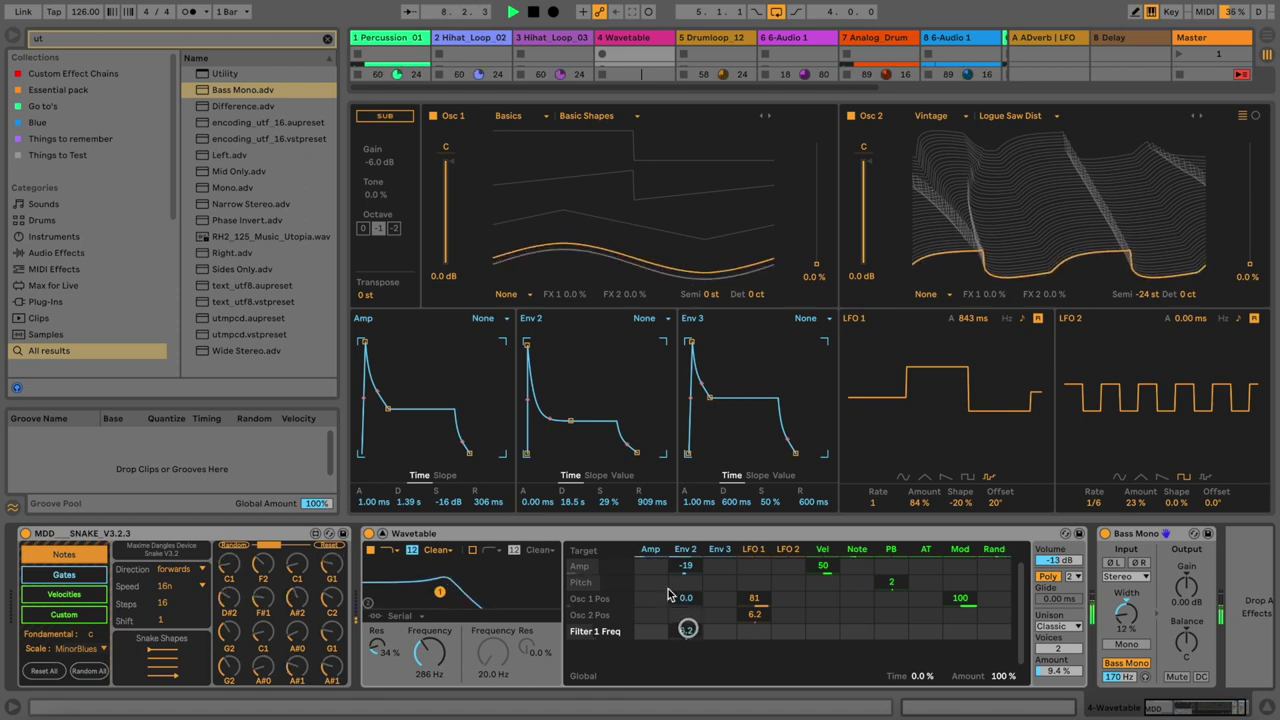
# Step: Reshape Envelope 2 with a 356 ms attack, 20.0 s decay, 62 % sustain and 18.5 s release
pyautogui.moveTo(571, 420); pyautogui.dragTo(569, 392)
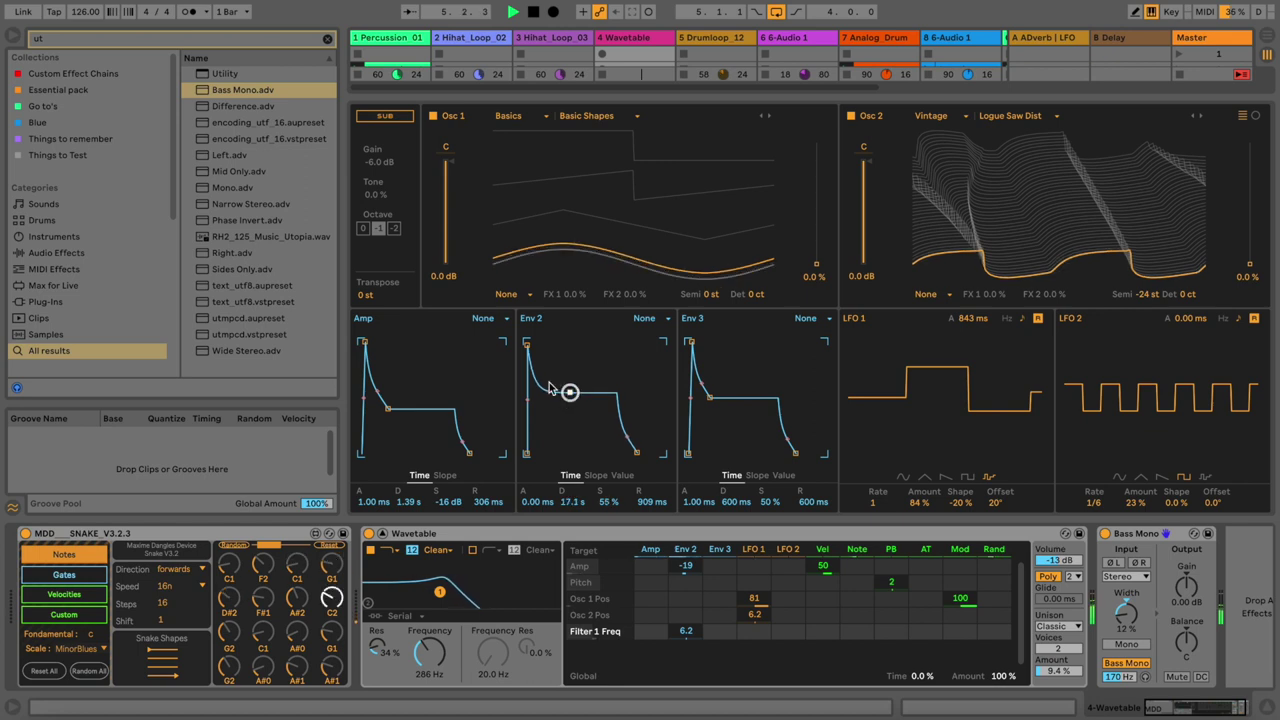
pyautogui.moveTo(527, 345); pyautogui.dragTo(543, 342)
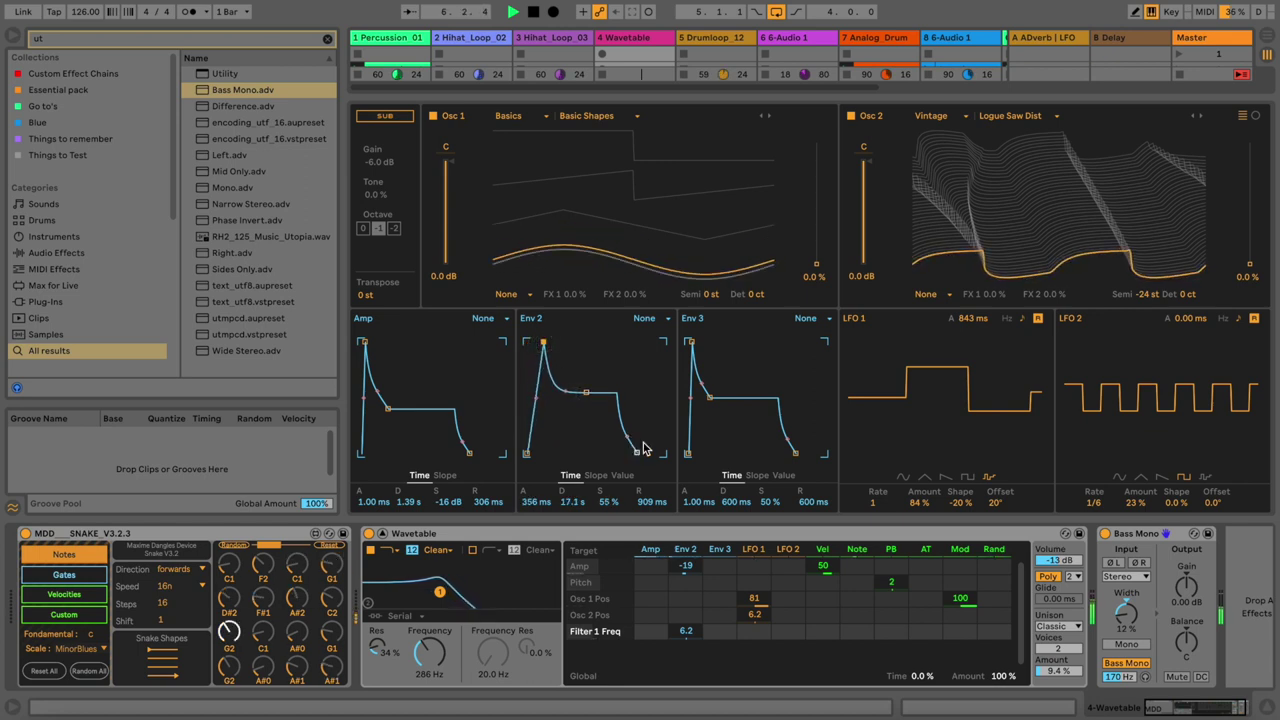
pyautogui.moveTo(643, 456); pyautogui.dragTo(660, 450)
pyautogui.moveTo(587, 391); pyautogui.dragTo(566, 372)
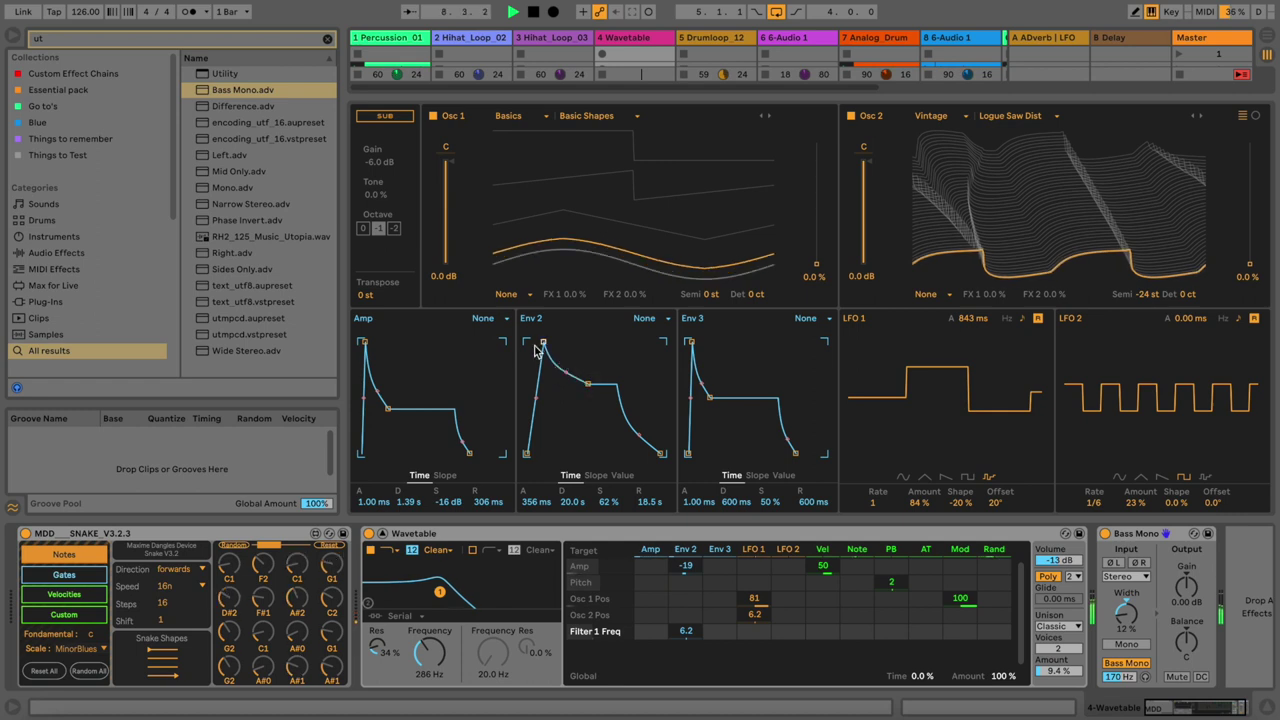
# Step: Set Filter 1's resonance to 49 % and Envelope 2's modulation to 27 for its frequency and 86 for its resonance
pyautogui.doubleClick(684, 631)
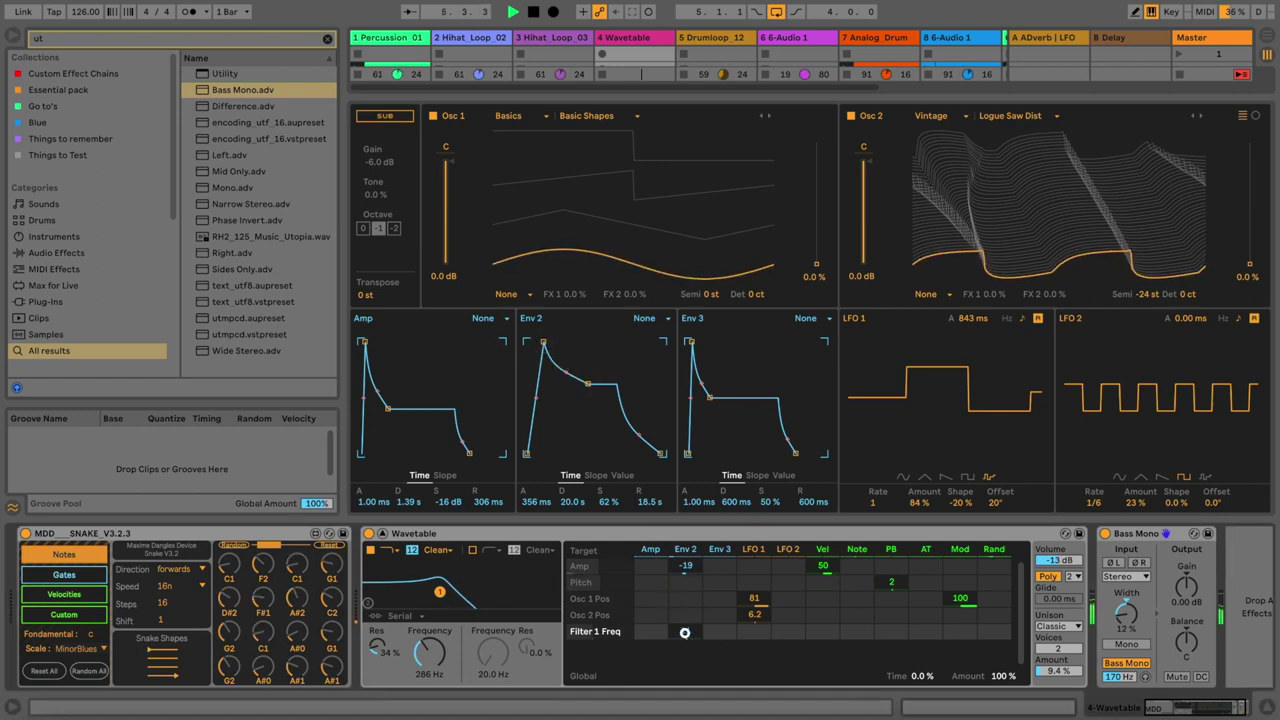
pyautogui.moveTo(685, 632)
pyautogui.mouseDown()
pyautogui.moveTo(685, 606)
pyautogui.moveTo(685, 624)
pyautogui.mouseUp()
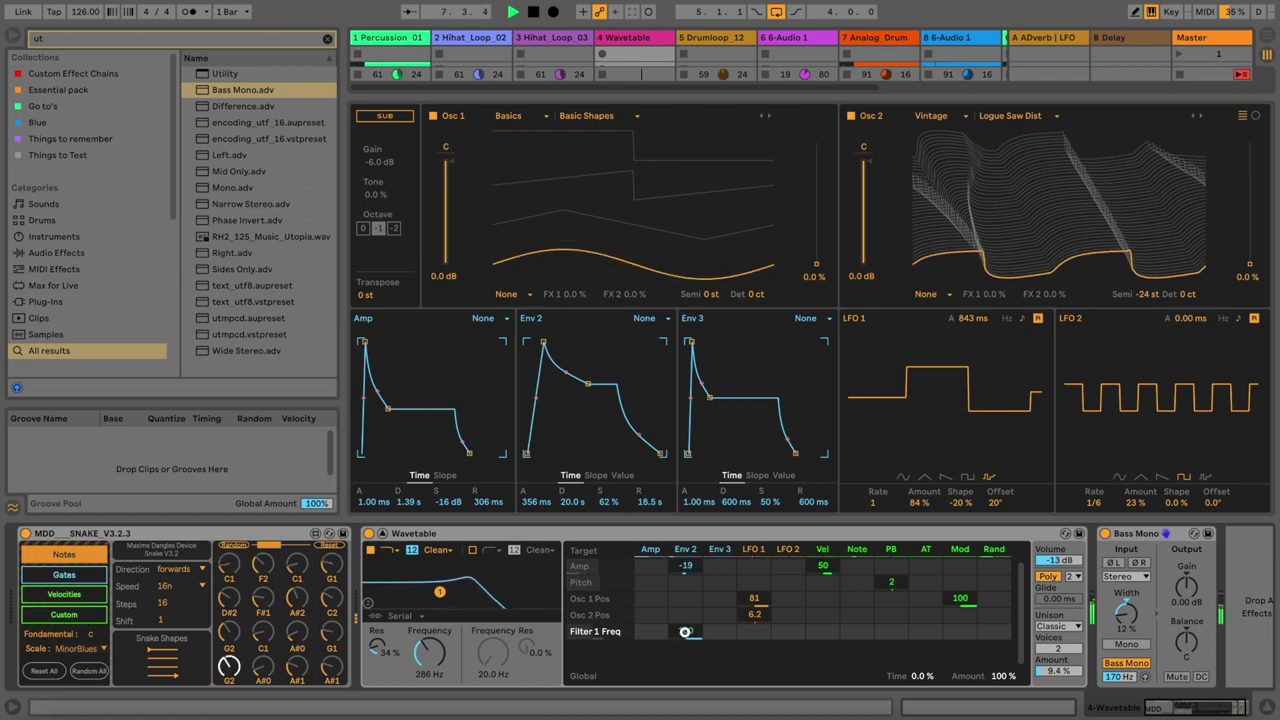
pyautogui.click(378, 646)
pyautogui.moveTo(378, 646); pyautogui.dragTo(378, 648)
pyautogui.moveTo(677, 649); pyautogui.dragTo(677, 647)
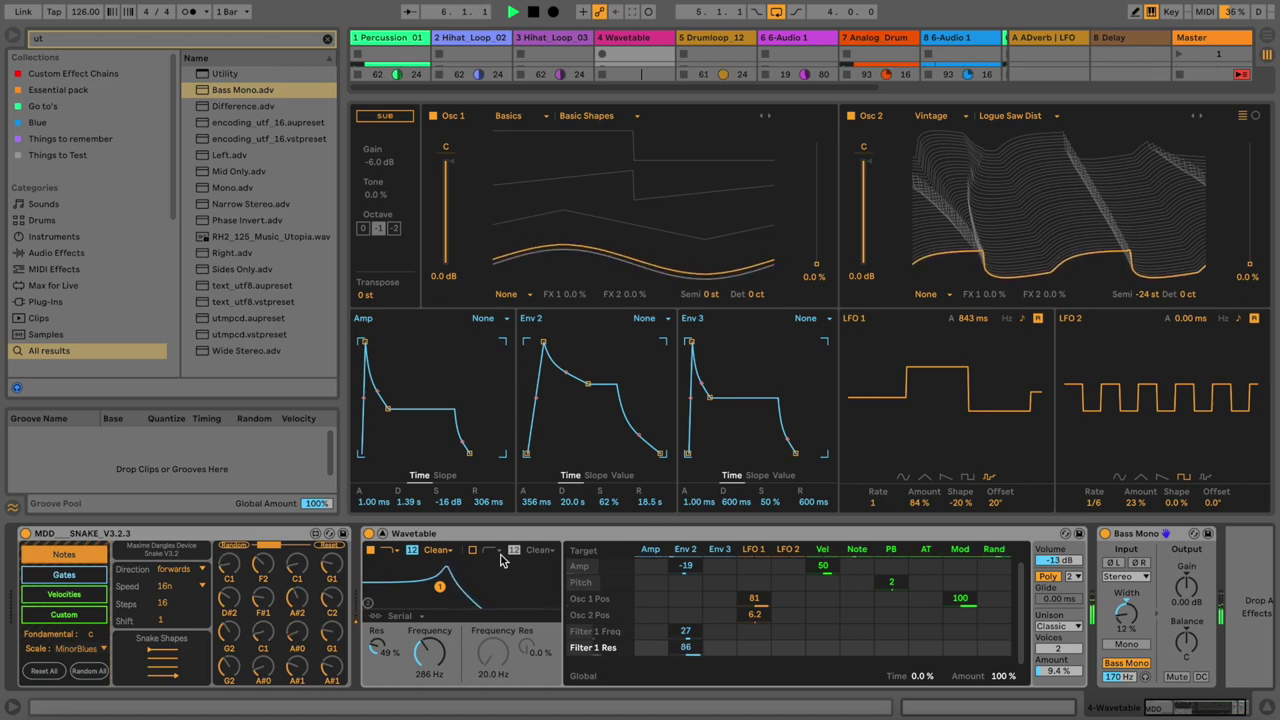
# Step: Set Filter 1 to a 24 dB slope at 514 Hz, trying the MS2 circuit before returning to Clean
pyautogui.click(443, 553)
pyautogui.click(442, 551)
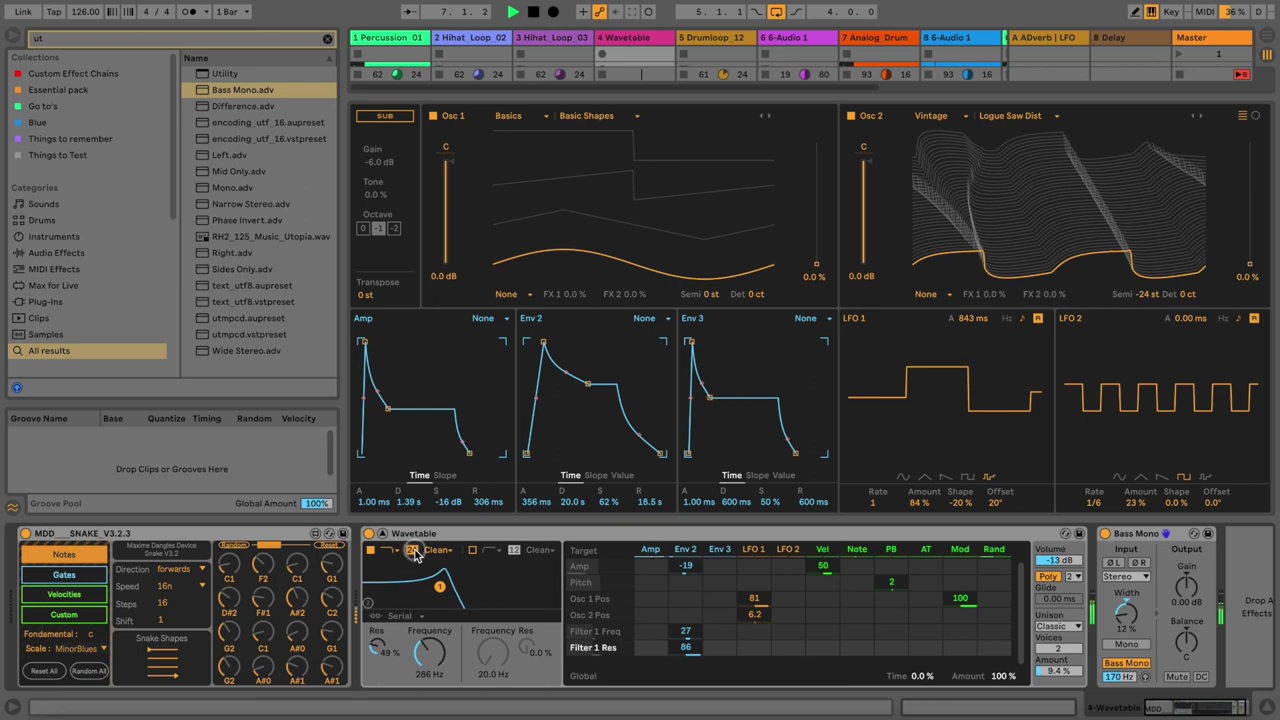
pyautogui.moveTo(423, 649); pyautogui.dragTo(423, 649)
pyautogui.click(438, 552)
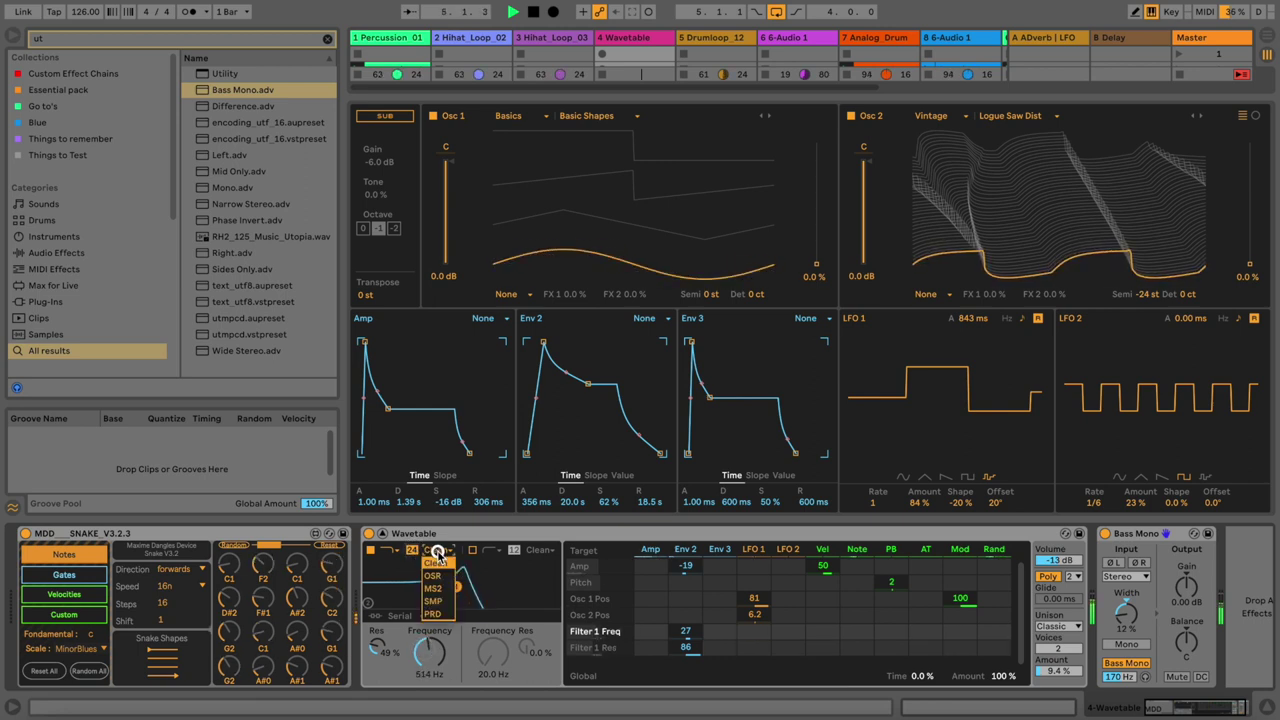
pyautogui.click(438, 588)
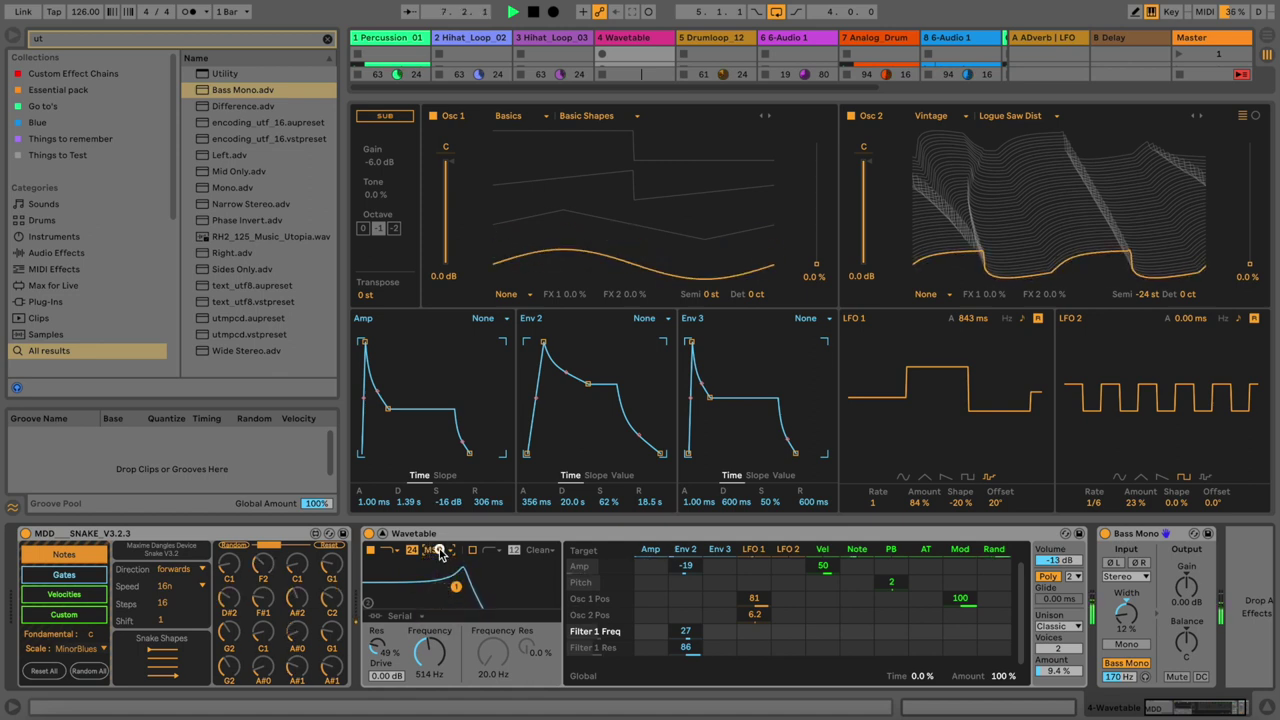
pyautogui.click(438, 552)
pyautogui.click(440, 612)
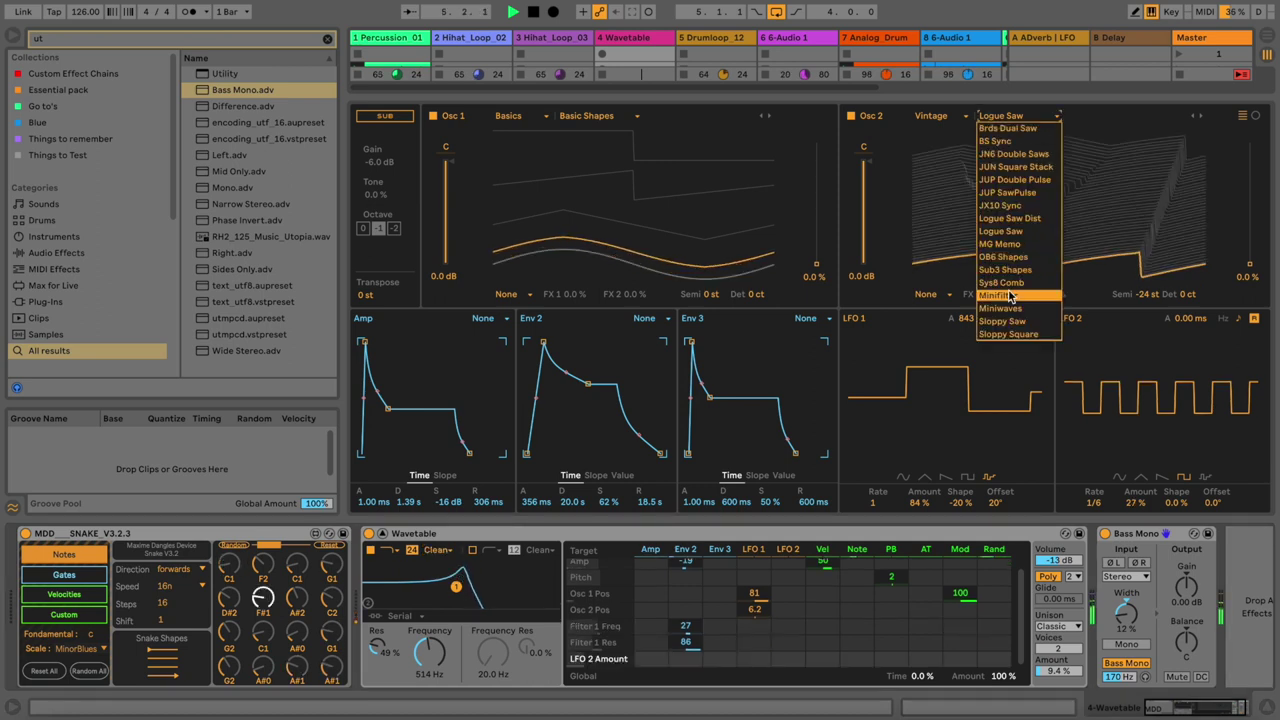
# Step: Load the Sub3 Shapes wavetable in Osc 2 and switch unison to Shimmer with 4 voices
pyautogui.click(1008, 270)
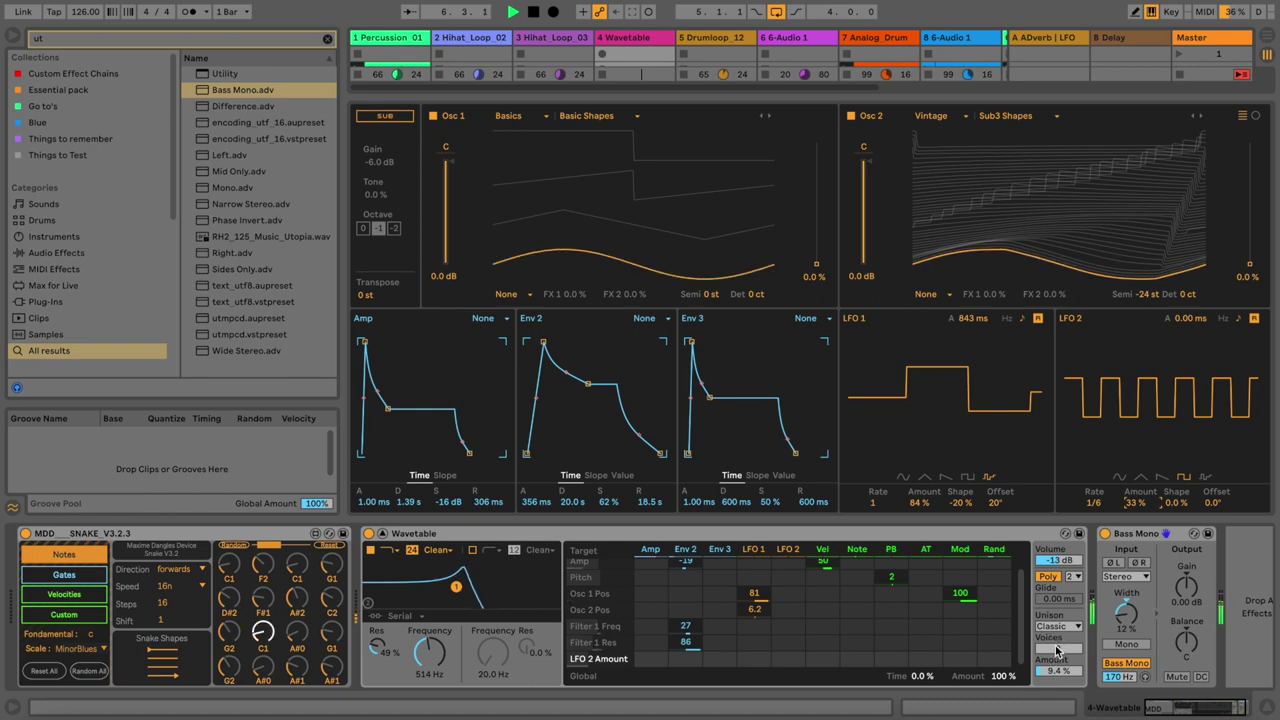
pyautogui.click(1055, 628)
pyautogui.click(1058, 686)
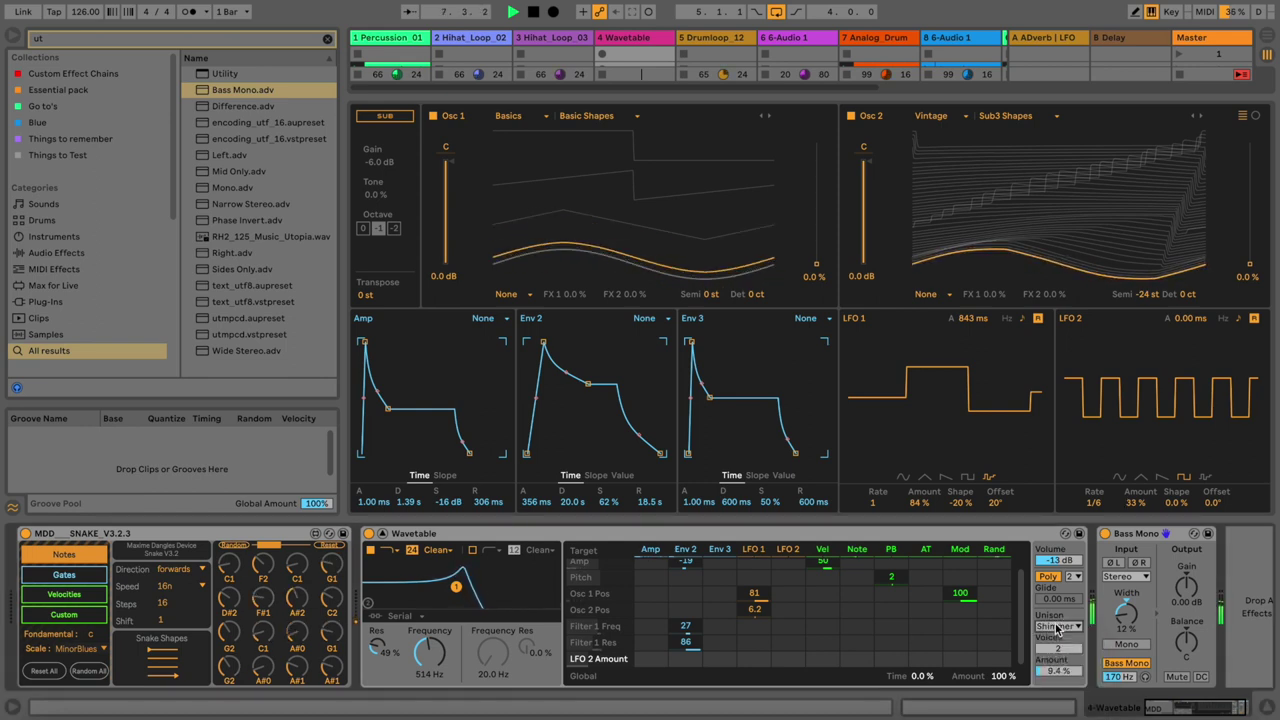
pyautogui.moveTo(1055, 670); pyautogui.dragTo(1057, 647)
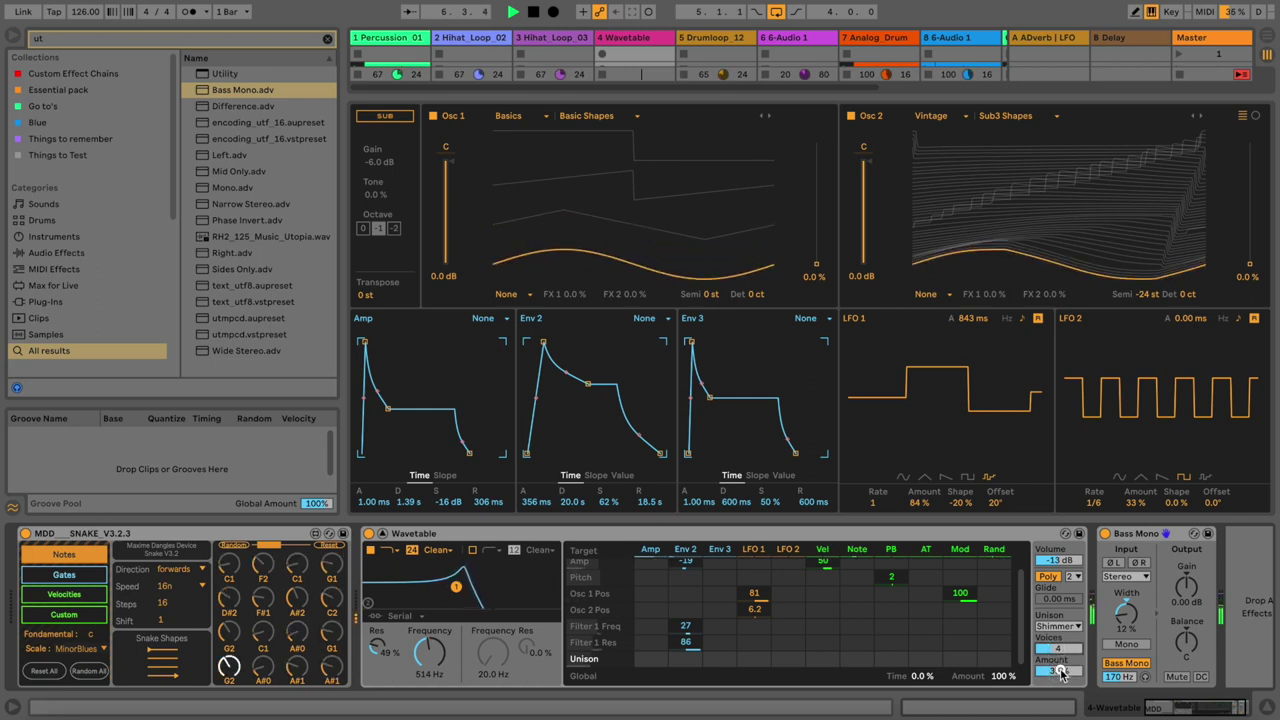
# Step: Set the Bass Mono Utility's width to 76 % and switch Wavetable's unison to Phase Sync with an amount of 39 %
pyautogui.moveTo(1123, 619); pyautogui.dragTo(1122, 622)
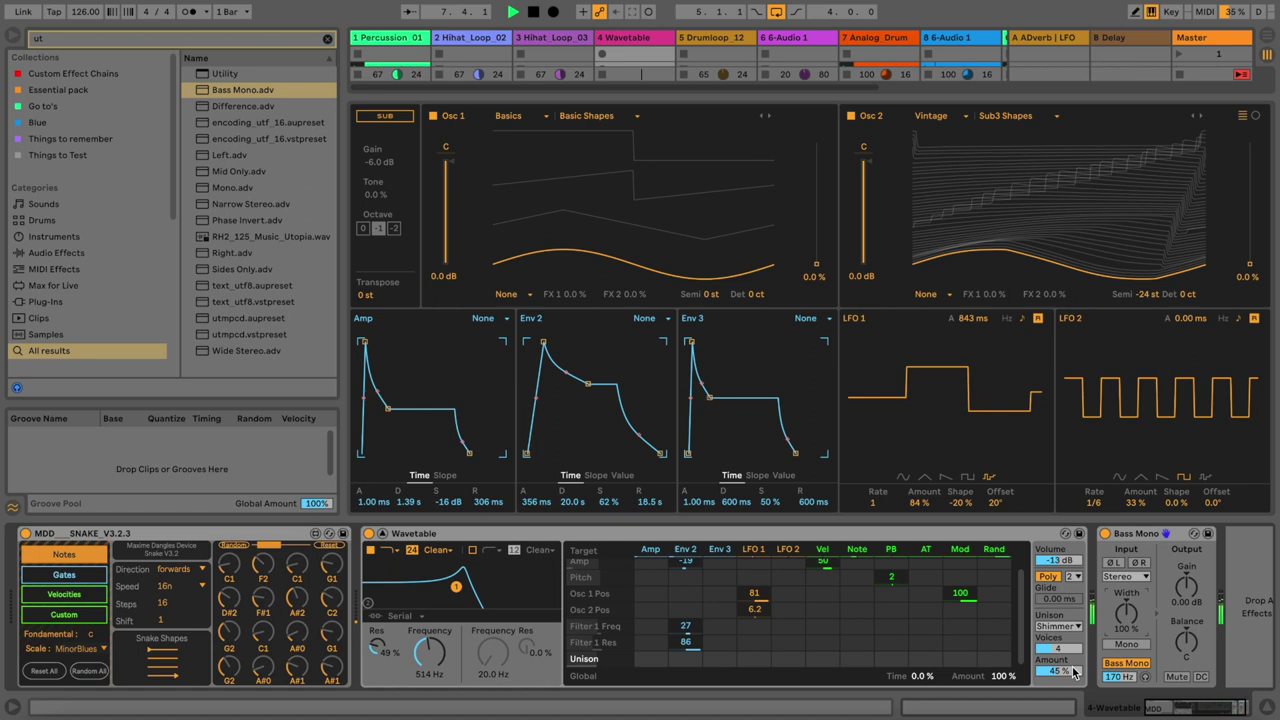
pyautogui.moveTo(1066, 673); pyautogui.dragTo(1066, 676)
pyautogui.moveTo(1122, 617); pyautogui.dragTo(1122, 622)
pyautogui.click(1058, 626)
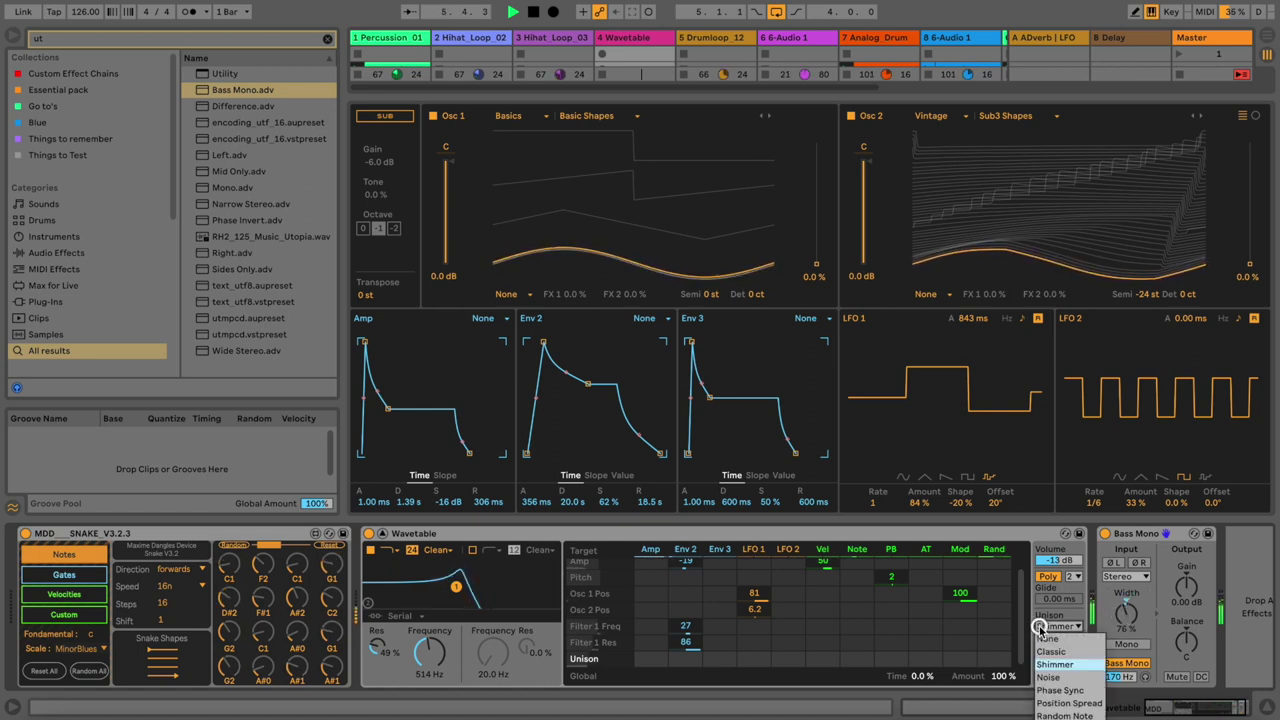
pyautogui.click(1055, 690)
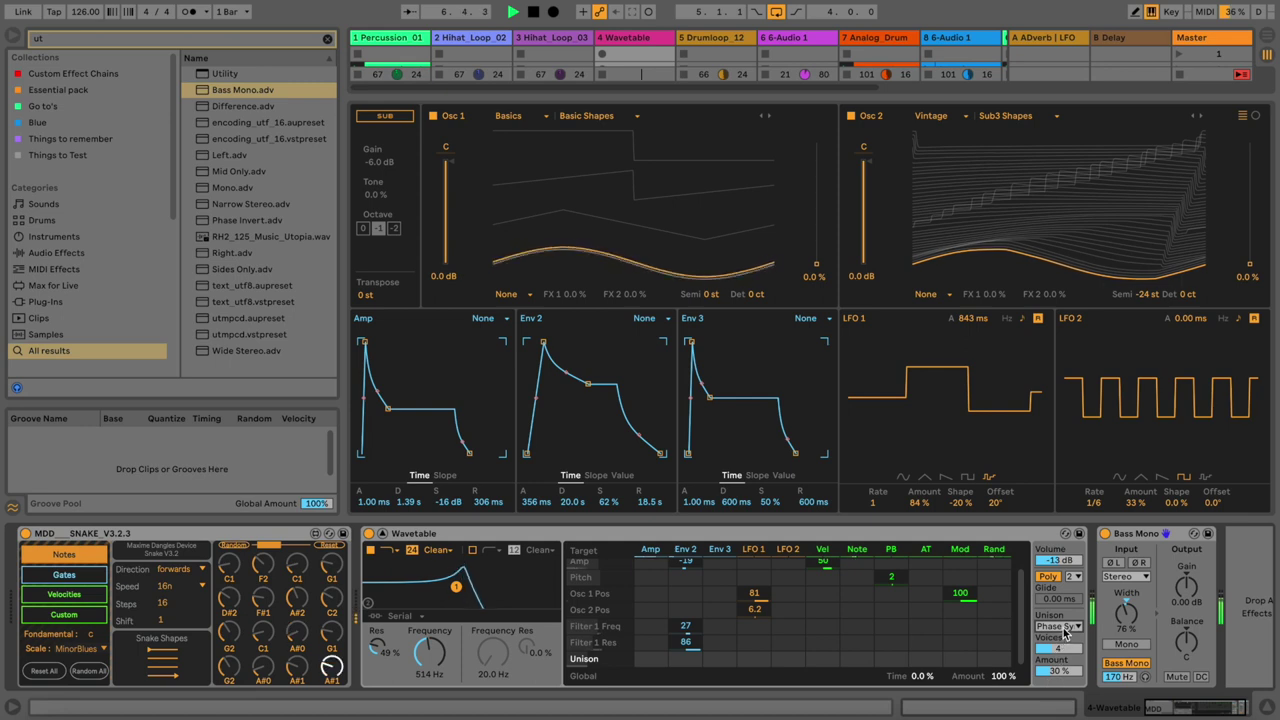
pyautogui.moveTo(1064, 673); pyautogui.dragTo(1063, 666)
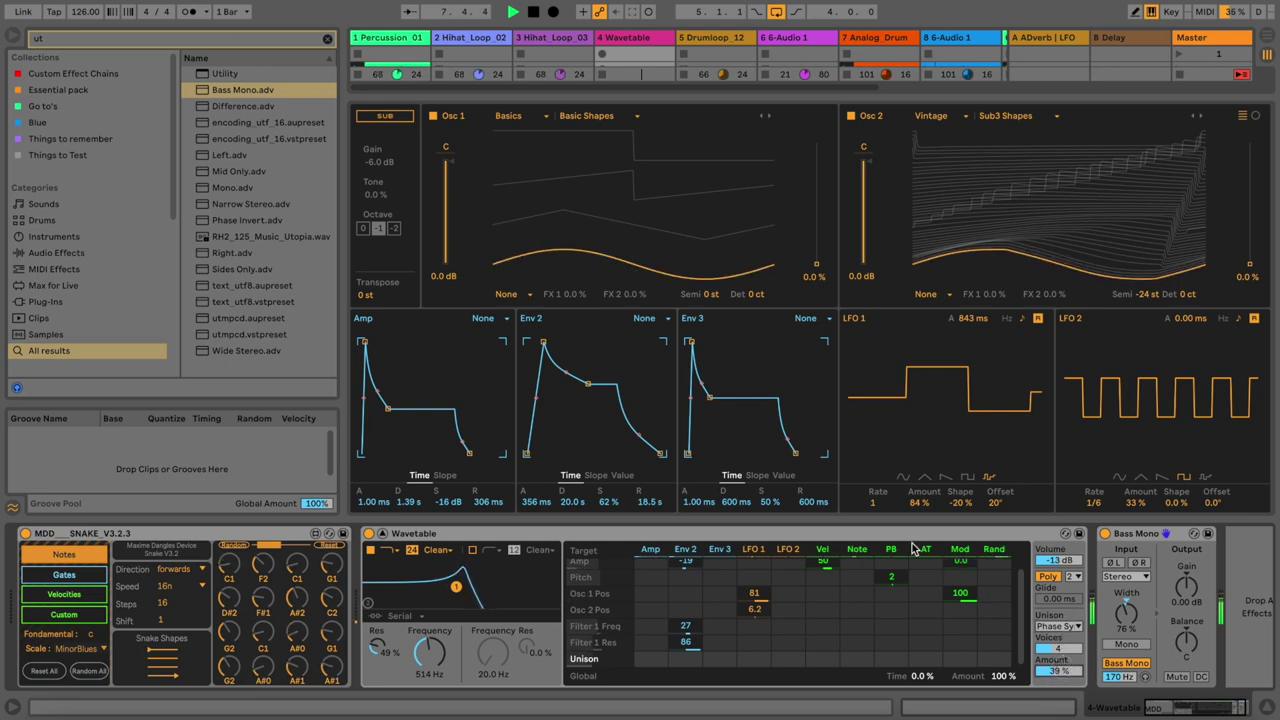
# Step: Reshape Envelope 2 with a 179 ms attack, 72 % sustain and a more rounded release slope
pyautogui.moveTo(588, 384)
pyautogui.mouseDown()
pyautogui.moveTo(588, 364)
pyautogui.moveTo(588, 385)
pyautogui.mouseUp()
pyautogui.moveTo(638, 422); pyautogui.dragTo(639, 403)
pyautogui.moveTo(543, 343); pyautogui.dragTo(528, 344)
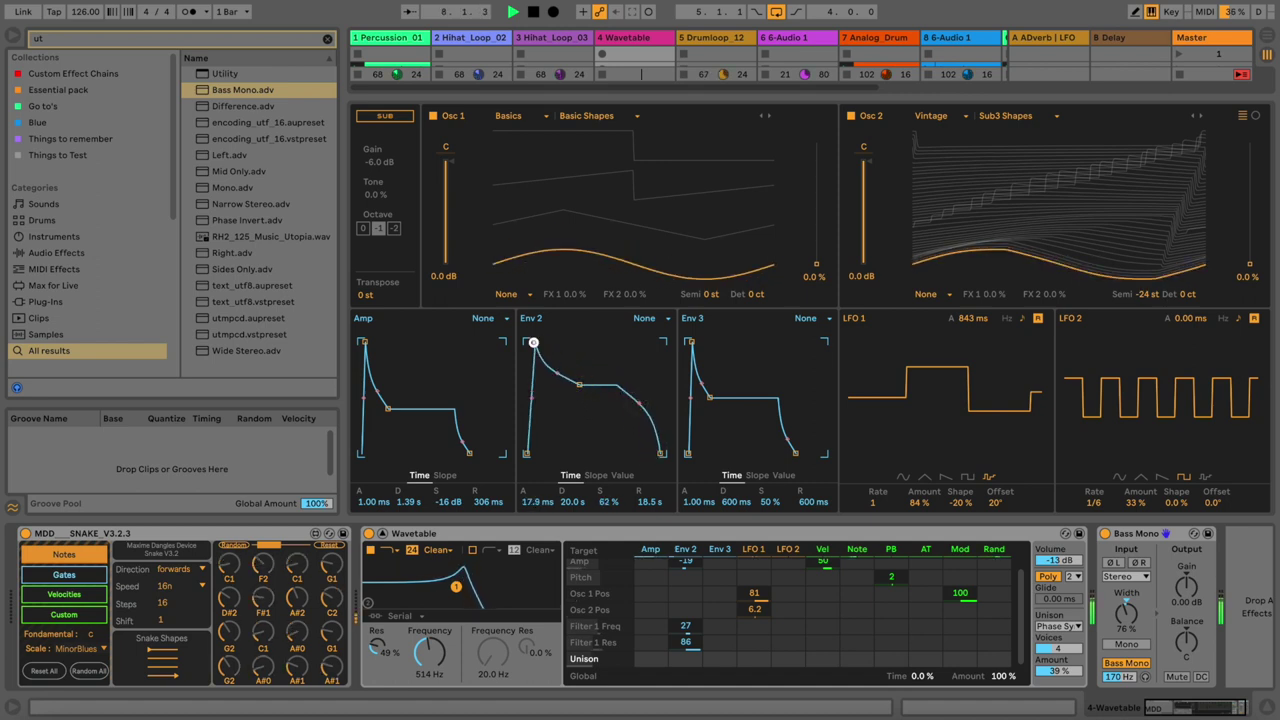
pyautogui.moveTo(572, 385); pyautogui.dragTo(533, 345)
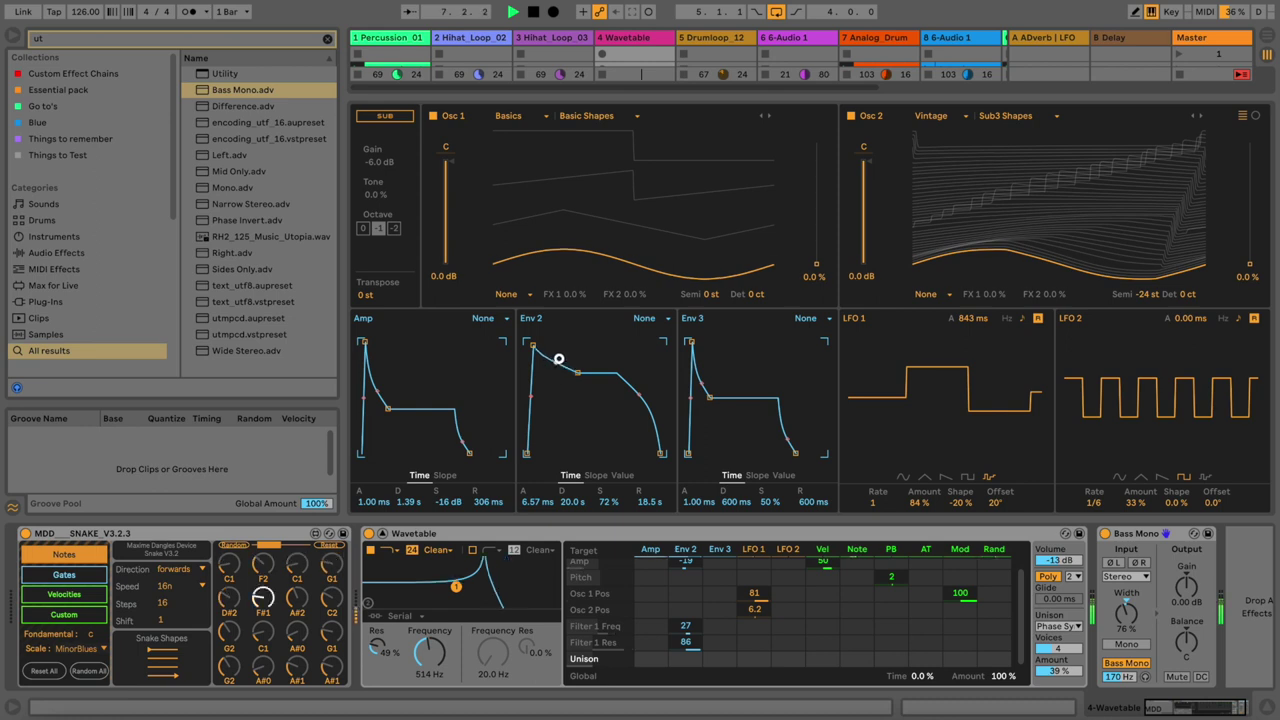
pyautogui.moveTo(534, 344); pyautogui.dragTo(541, 344)
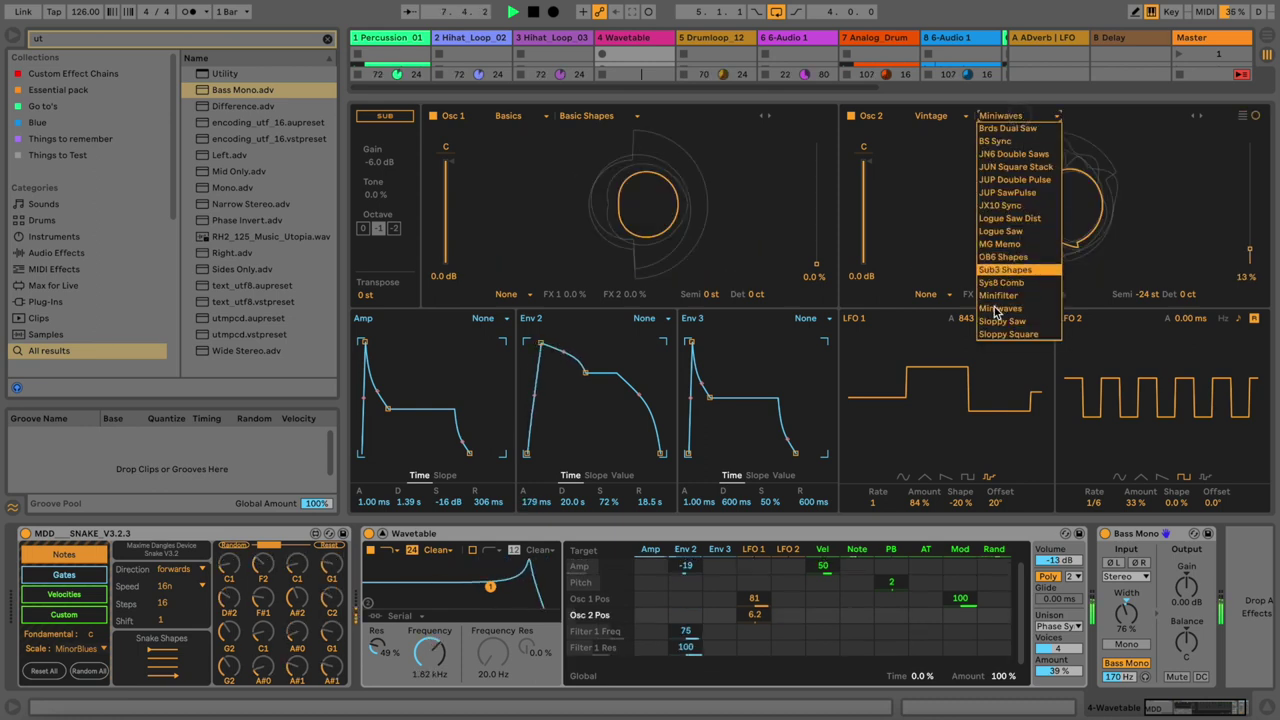
# Step: Load Sloppy Saw in Osc 2 at 45 % position and set Filter 1 to 1.46 kHz with 44 % resonance
pyautogui.click(1014, 322)
pyautogui.moveTo(1232, 243); pyautogui.dragTo(1234, 249)
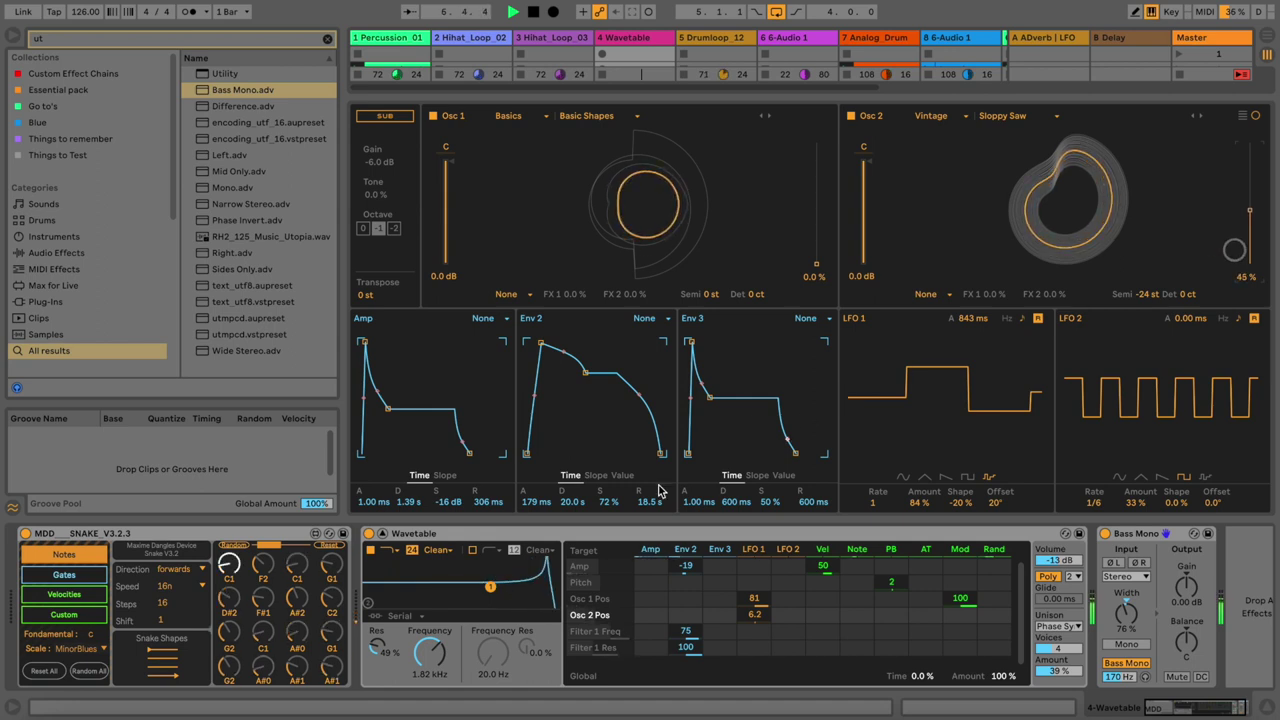
pyautogui.moveTo(428, 652)
pyautogui.mouseDown()
pyautogui.moveTo(428, 664)
pyautogui.moveTo(417, 617)
pyautogui.moveTo(432, 642)
pyautogui.moveTo(381, 651)
pyautogui.moveTo(430, 636)
pyautogui.mouseUp()
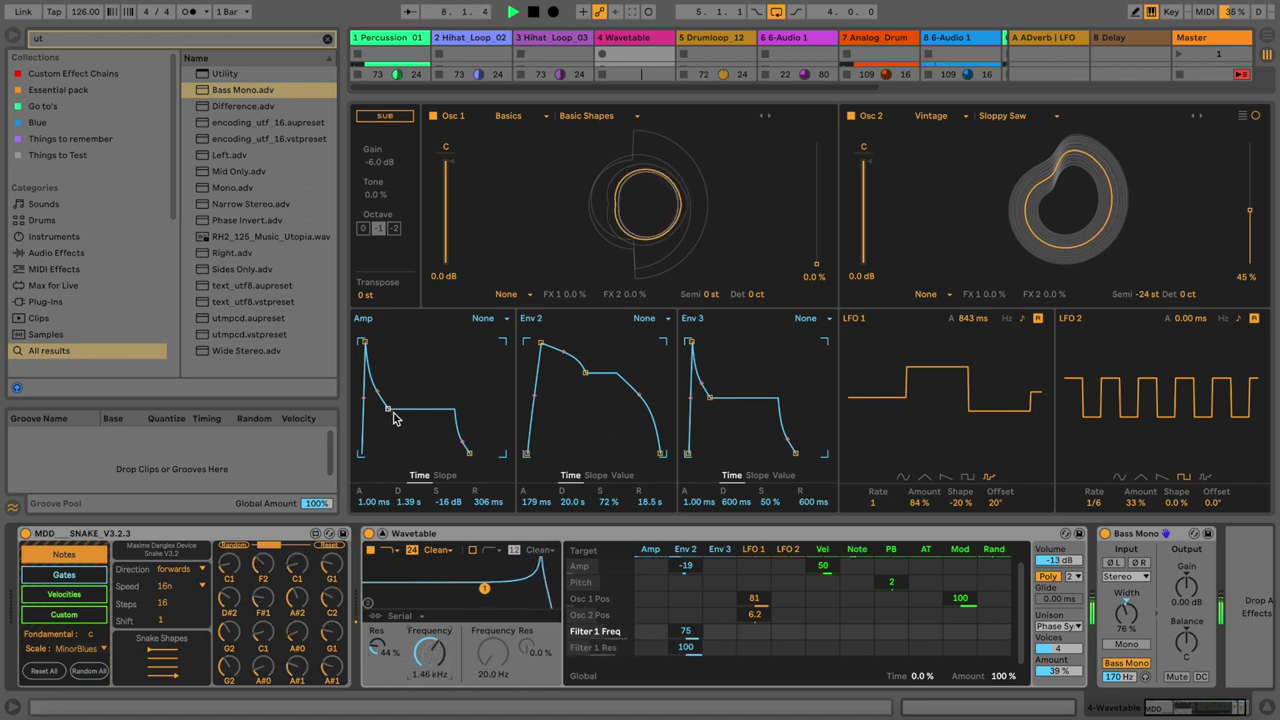
# Step: Set the Amp envelope to 552 ms decay, -18 dB sustain and 660 ms release, and Envelope 2 to 27.4 ms attack and 56 % sustain
pyautogui.moveTo(470, 457)
pyautogui.mouseDown()
pyautogui.moveTo(500, 449)
pyautogui.moveTo(478, 453)
pyautogui.mouseUp()
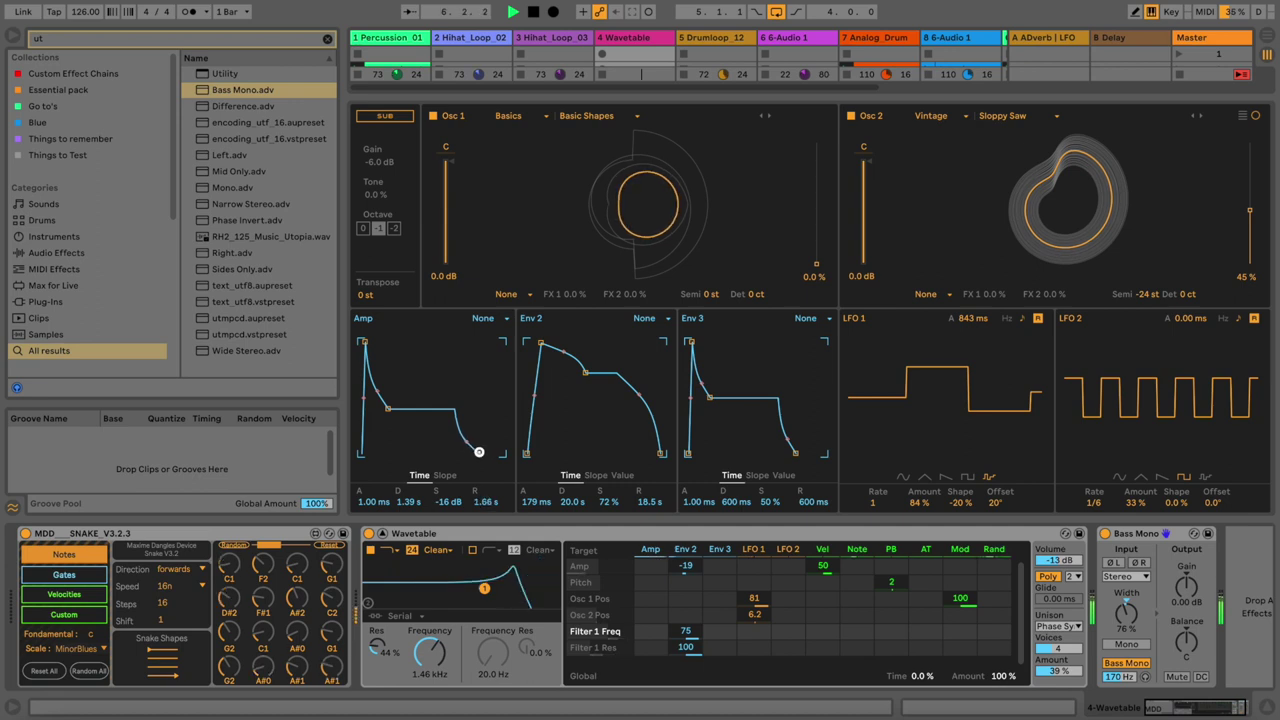
pyautogui.moveTo(388, 408)
pyautogui.mouseDown()
pyautogui.moveTo(374, 405)
pyautogui.moveTo(382, 413)
pyautogui.mouseUp()
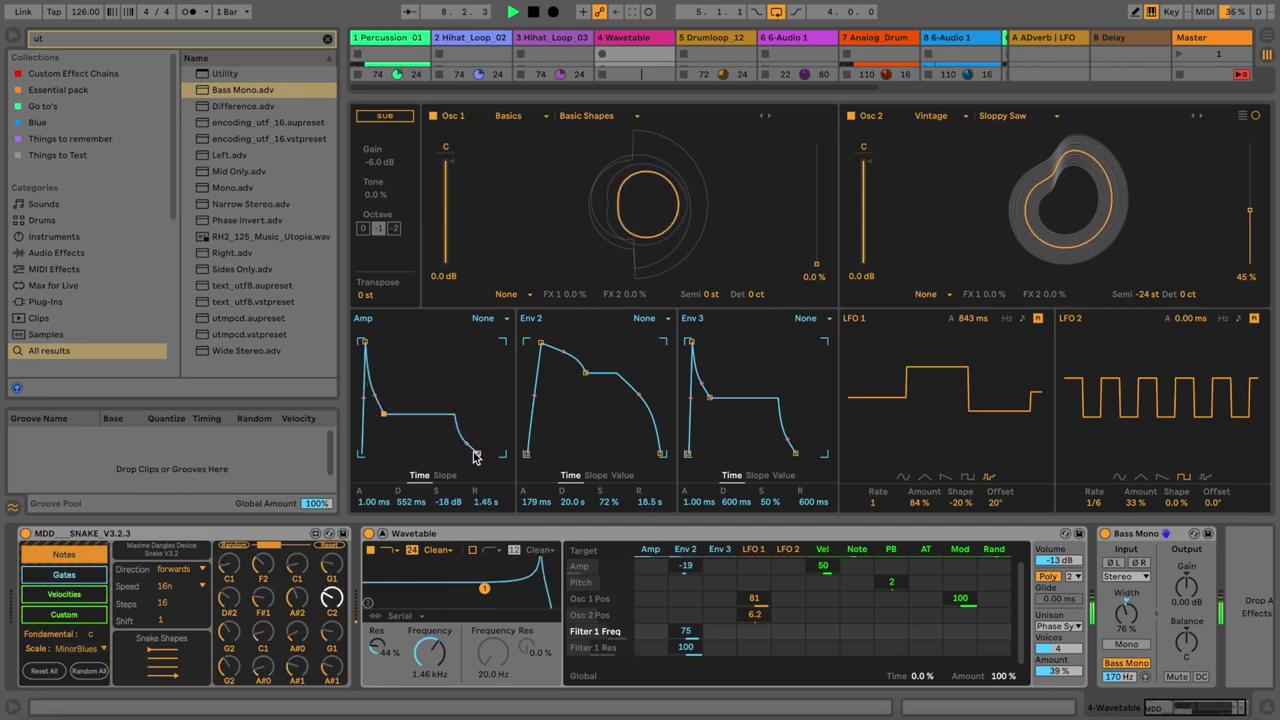
pyautogui.moveTo(476, 452); pyautogui.dragTo(473, 453)
pyautogui.moveTo(585, 363); pyautogui.dragTo(583, 391)
pyautogui.moveTo(540, 344); pyautogui.dragTo(535, 353)
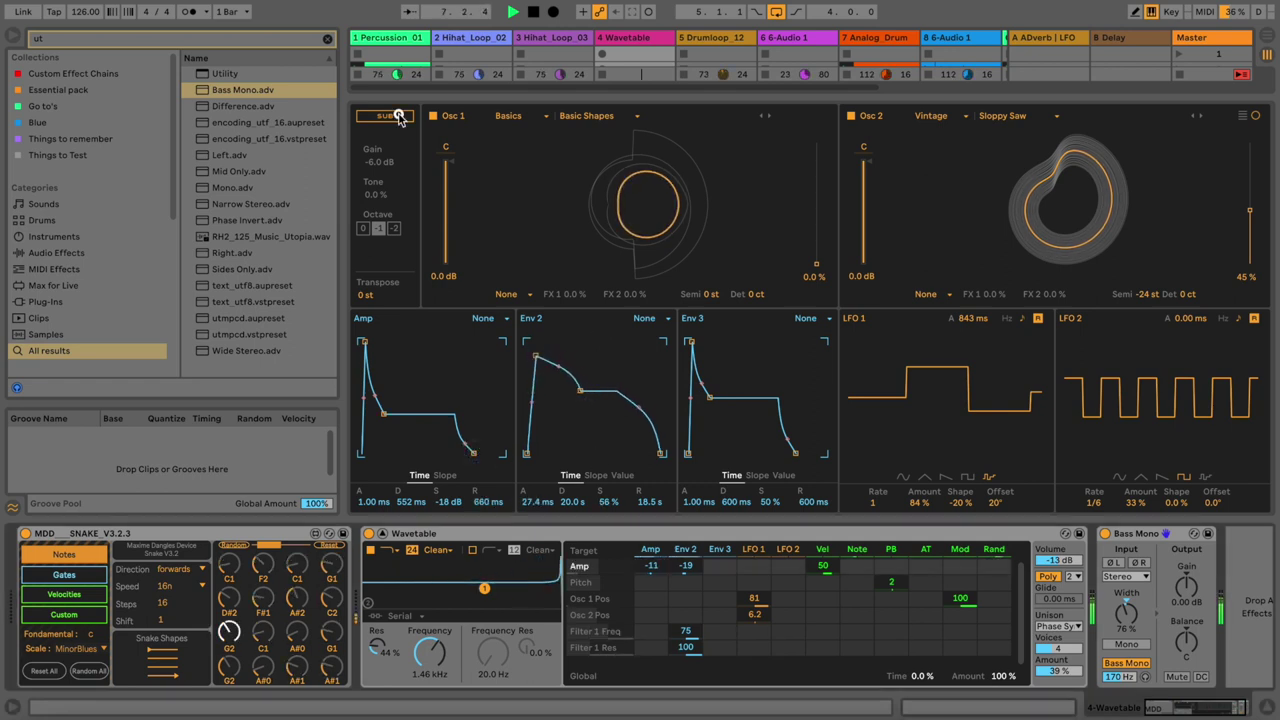
# Step: Enable the sub oscillator at octave 0 with 12 % tone and set Osc 1's wavetable position to 9.2 %
pyautogui.click(385, 116)
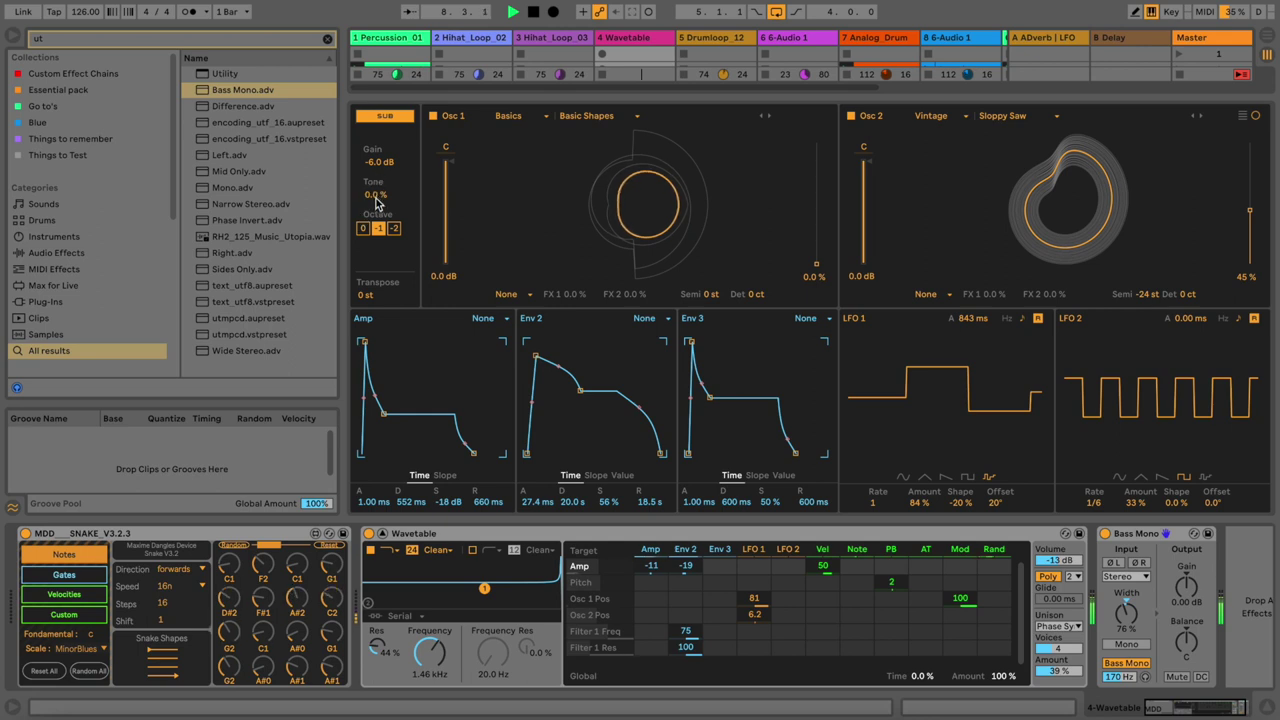
pyautogui.click(373, 192)
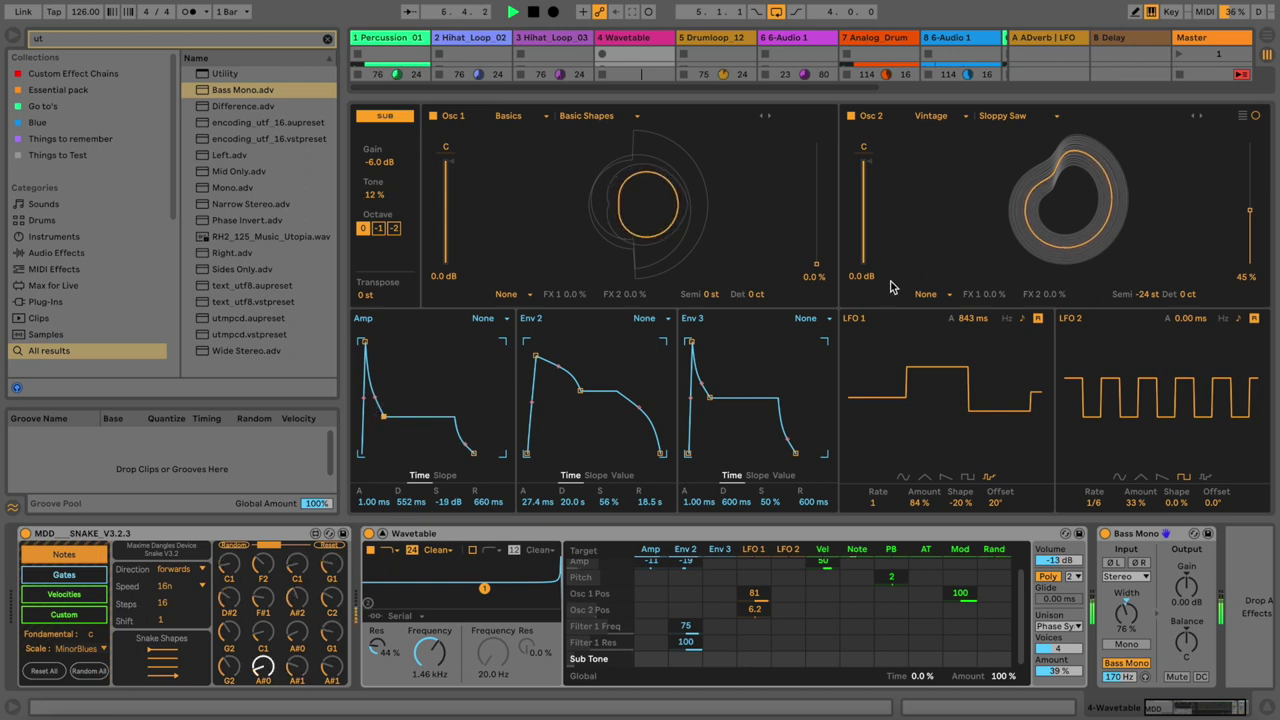
pyautogui.moveTo(817, 268); pyautogui.dragTo(801, 265)
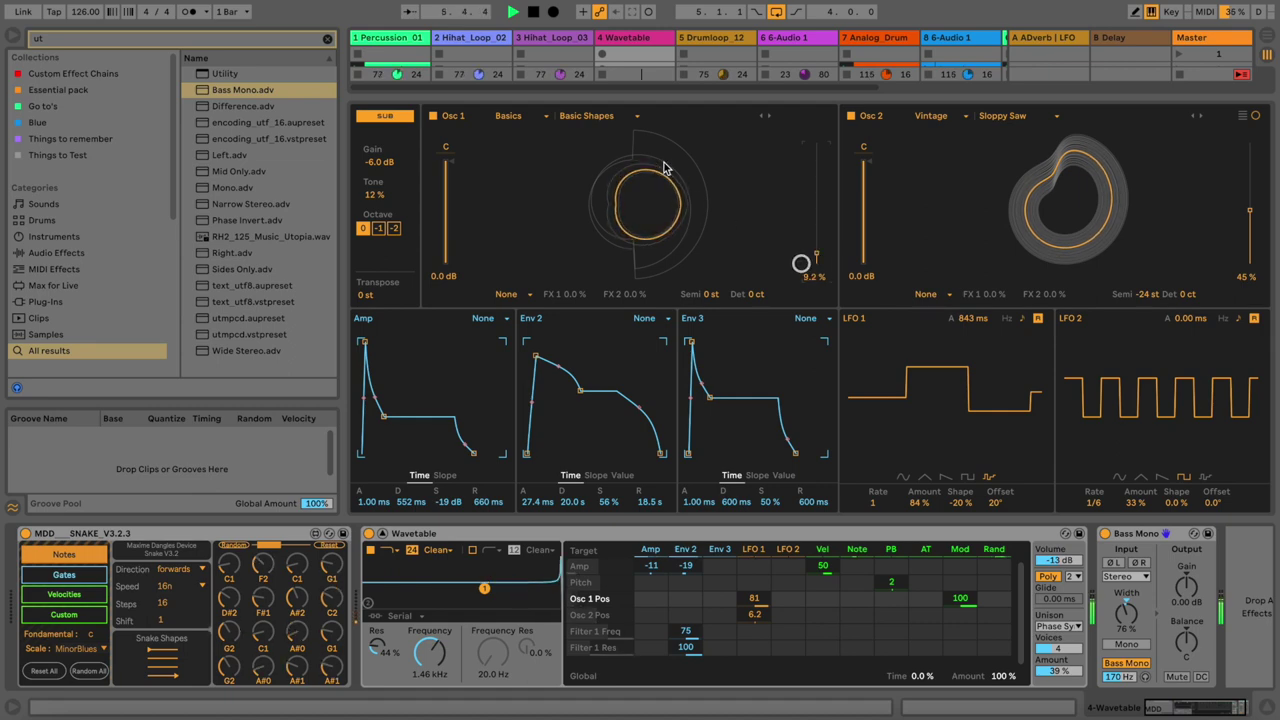
# Step: Reveal the mixer, set track 8's volume to -19.0 dB and reactivate the 7 Analog_Drum track
pyautogui.moveTo(643, 100); pyautogui.dragTo(729, 400)
pyautogui.moveTo(797, 214); pyautogui.dragTo(805, 250)
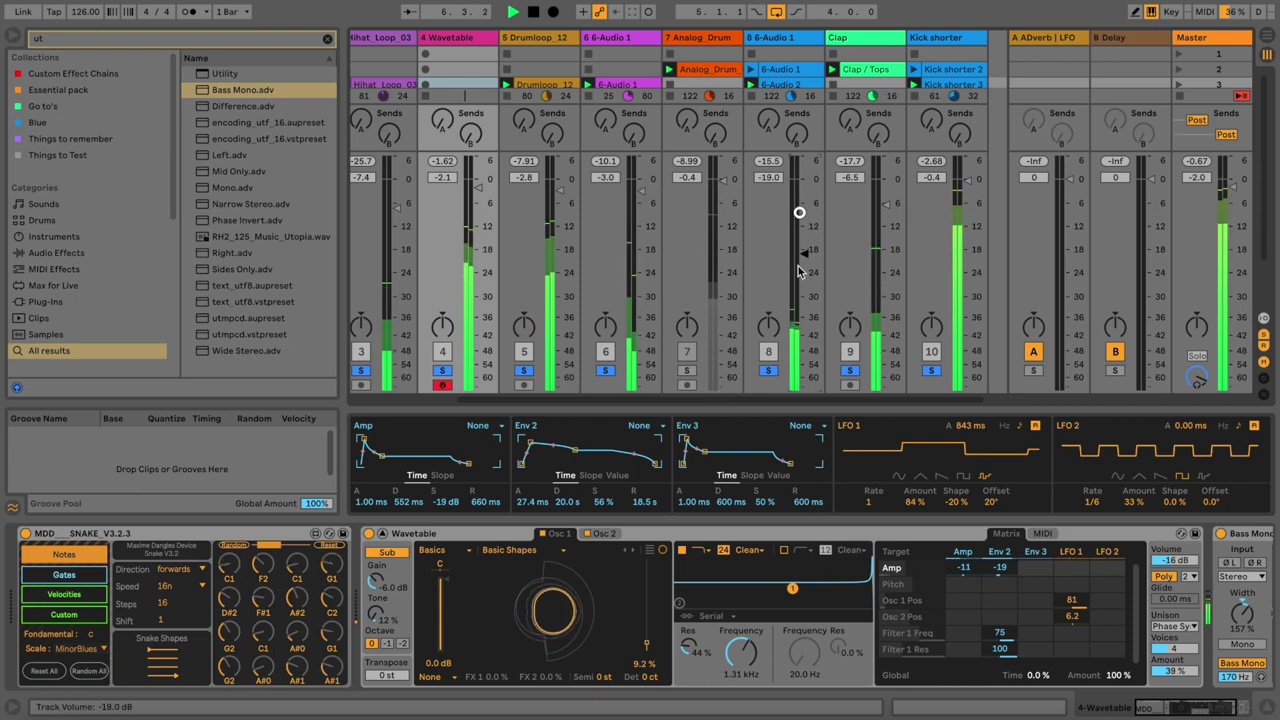
pyautogui.click(689, 371)
pyautogui.click(688, 352)
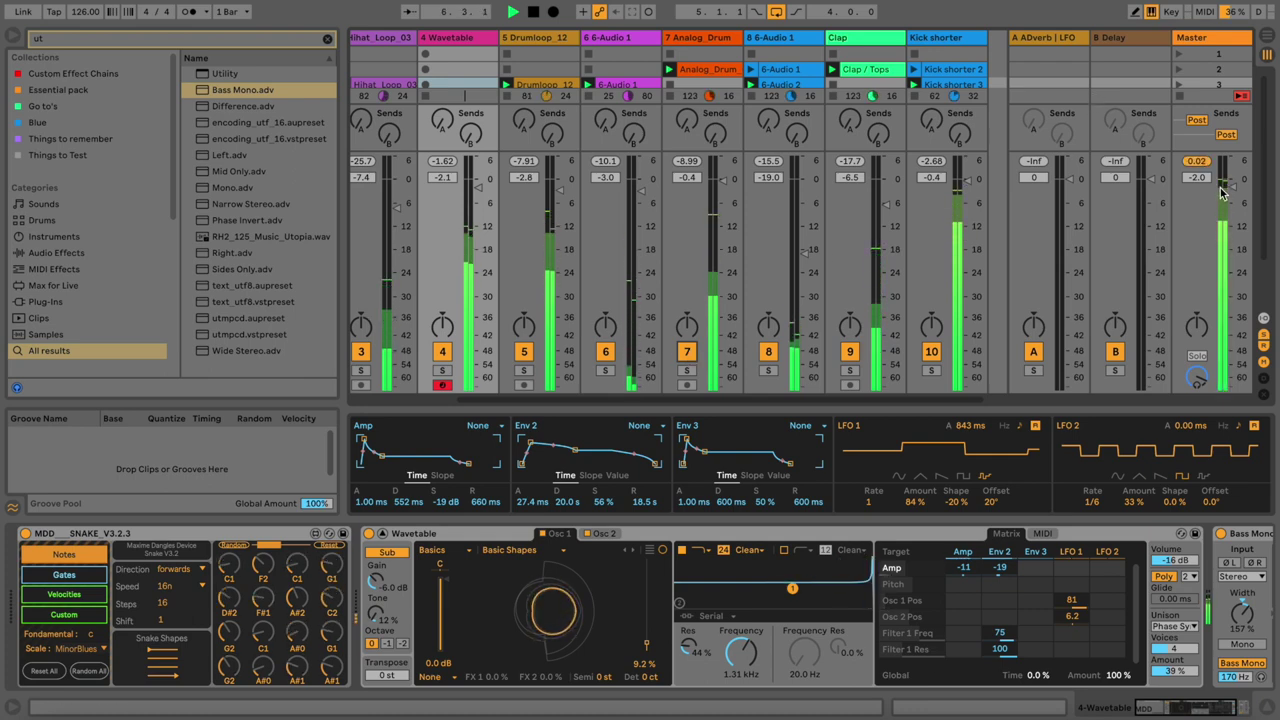
# Step: Lower the Master volume to -4.0 dB and turn down the Analog_Drum track, toggling that track to compare
pyautogui.moveTo(1222, 179); pyautogui.dragTo(1228, 190)
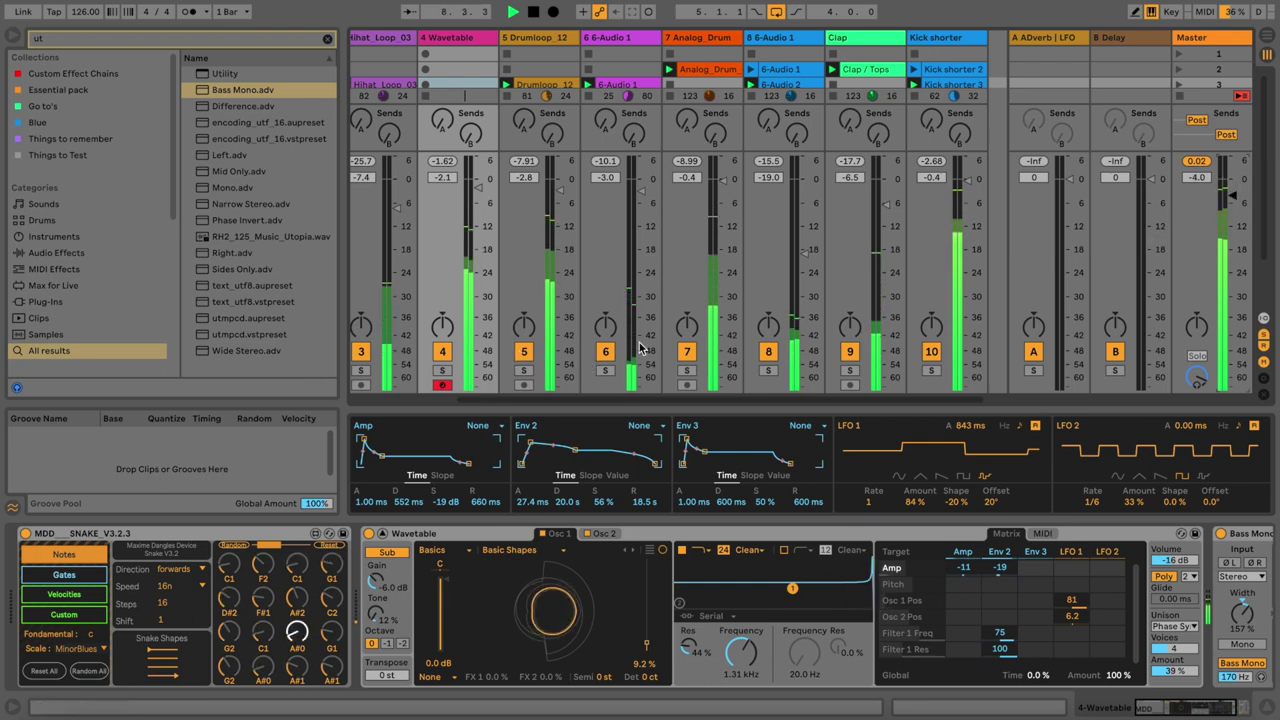
pyautogui.click(687, 351)
pyautogui.moveTo(718, 179); pyautogui.dragTo(718, 249)
pyautogui.click(687, 351)
pyautogui.click(690, 348)
pyautogui.moveTo(660, 399); pyautogui.dragTo(495, 393)
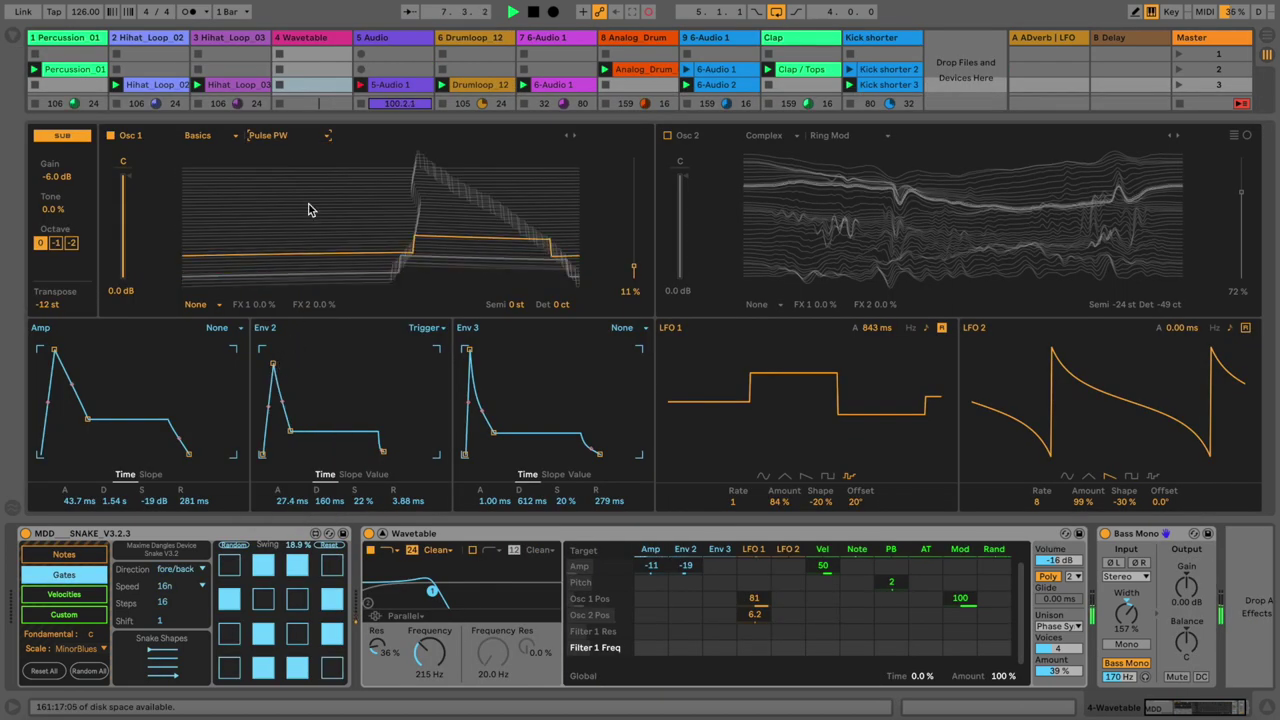
# Step: Try the FM Harmonics wavetable in Osc 1 with its position at 17 %
pyautogui.moveTo(629, 268); pyautogui.dragTo(618, 265)
pyautogui.click(295, 135)
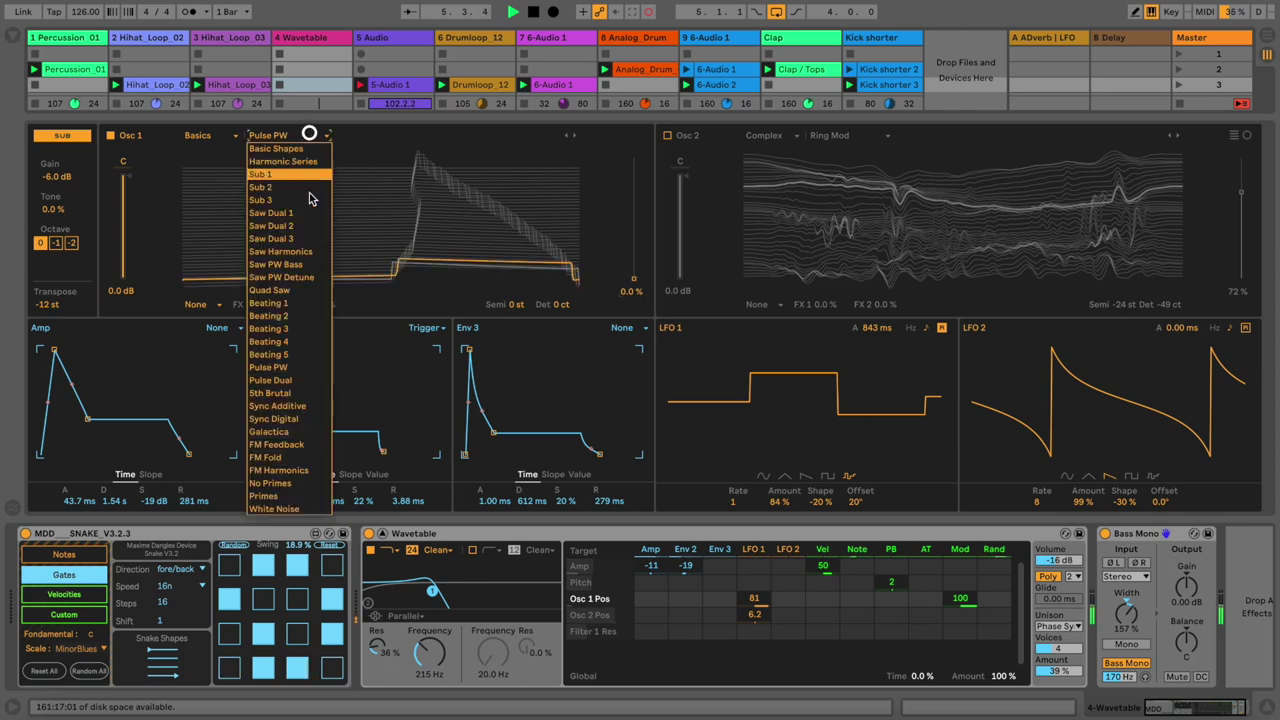
pyautogui.click(274, 472)
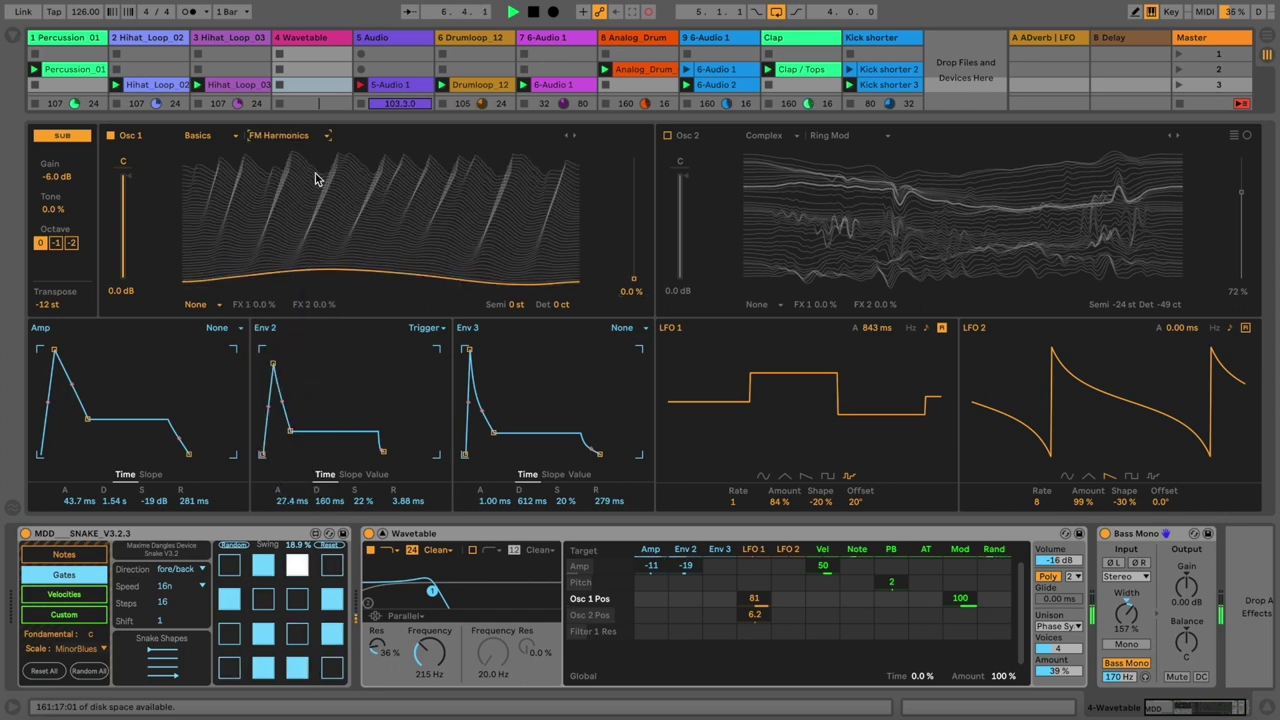
pyautogui.moveTo(631, 277); pyautogui.dragTo(618, 277)
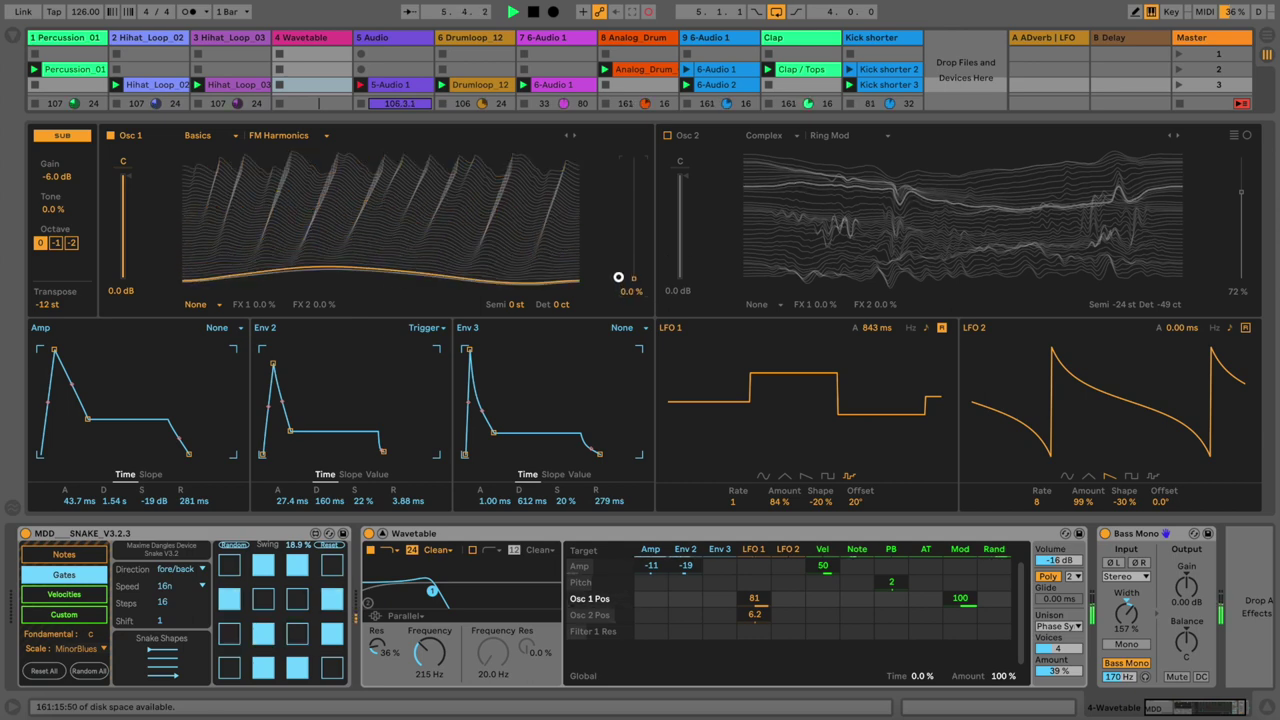
# Step: Switch Osc 1 to the FM Feedback wavetable and set its position to 27 %
pyautogui.click(305, 138)
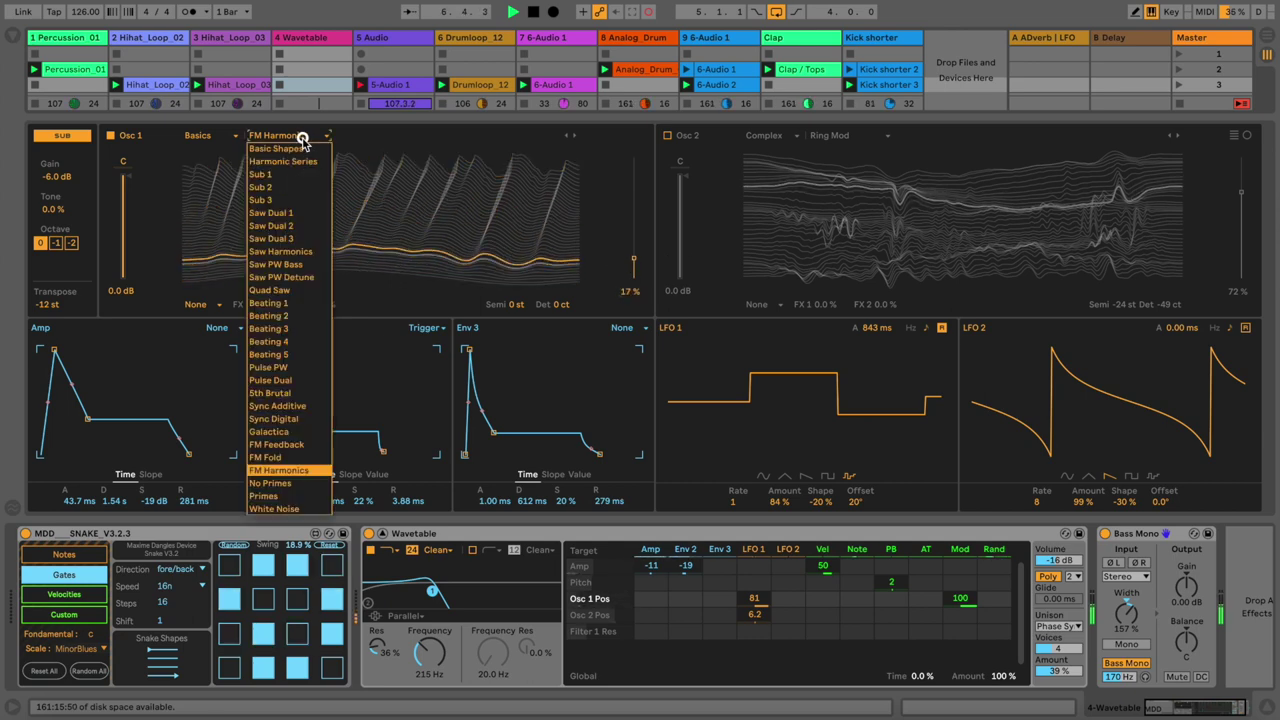
pyautogui.click(258, 470)
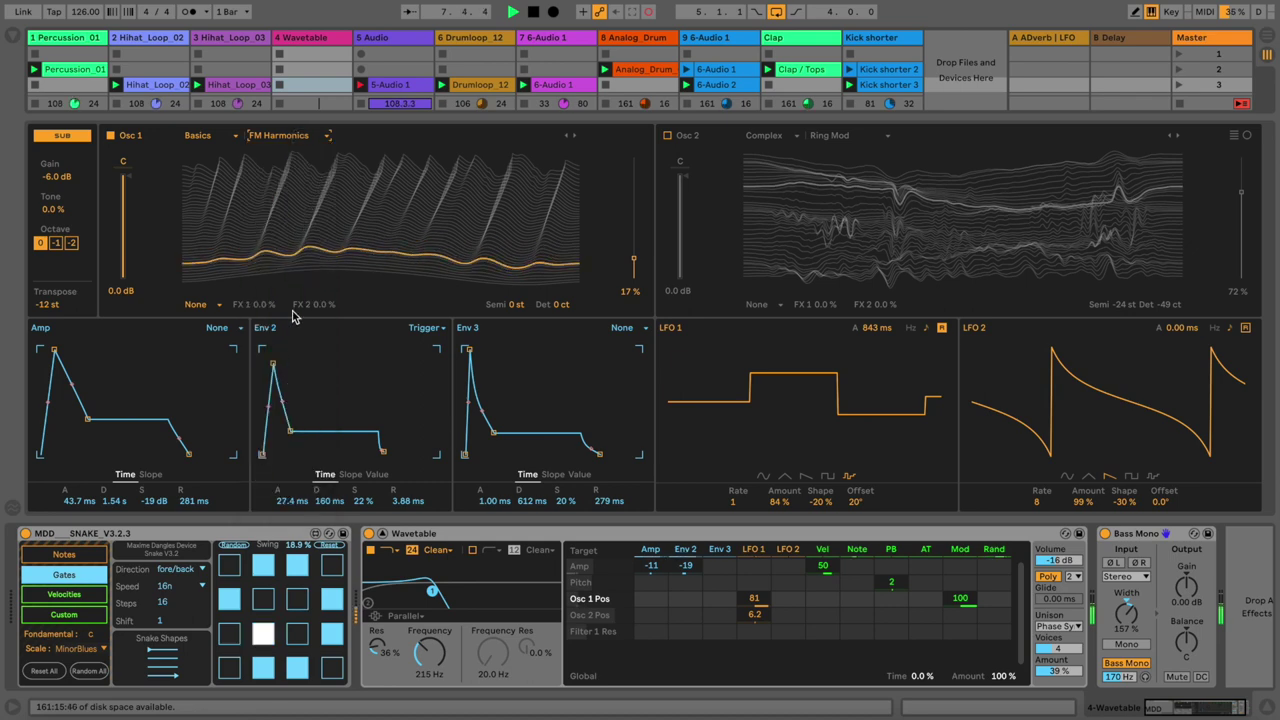
pyautogui.press('Up')
pyautogui.press('Up')
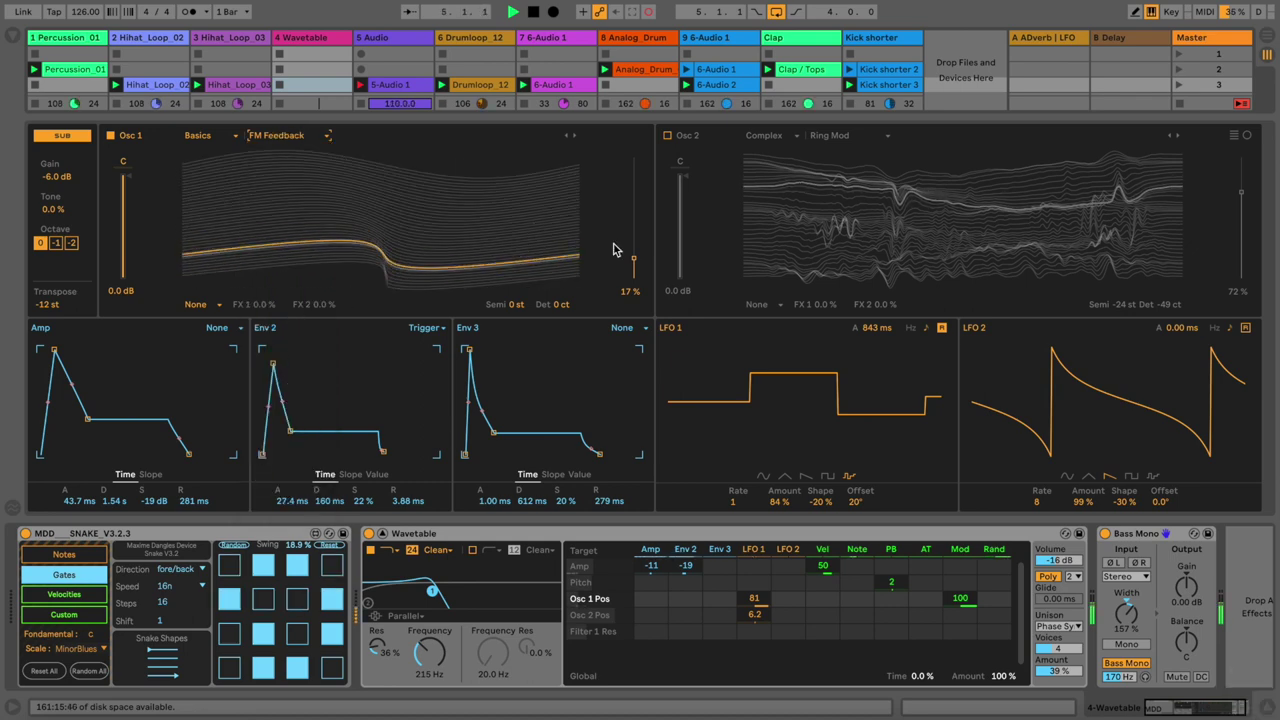
pyautogui.moveTo(618, 255); pyautogui.dragTo(618, 254)
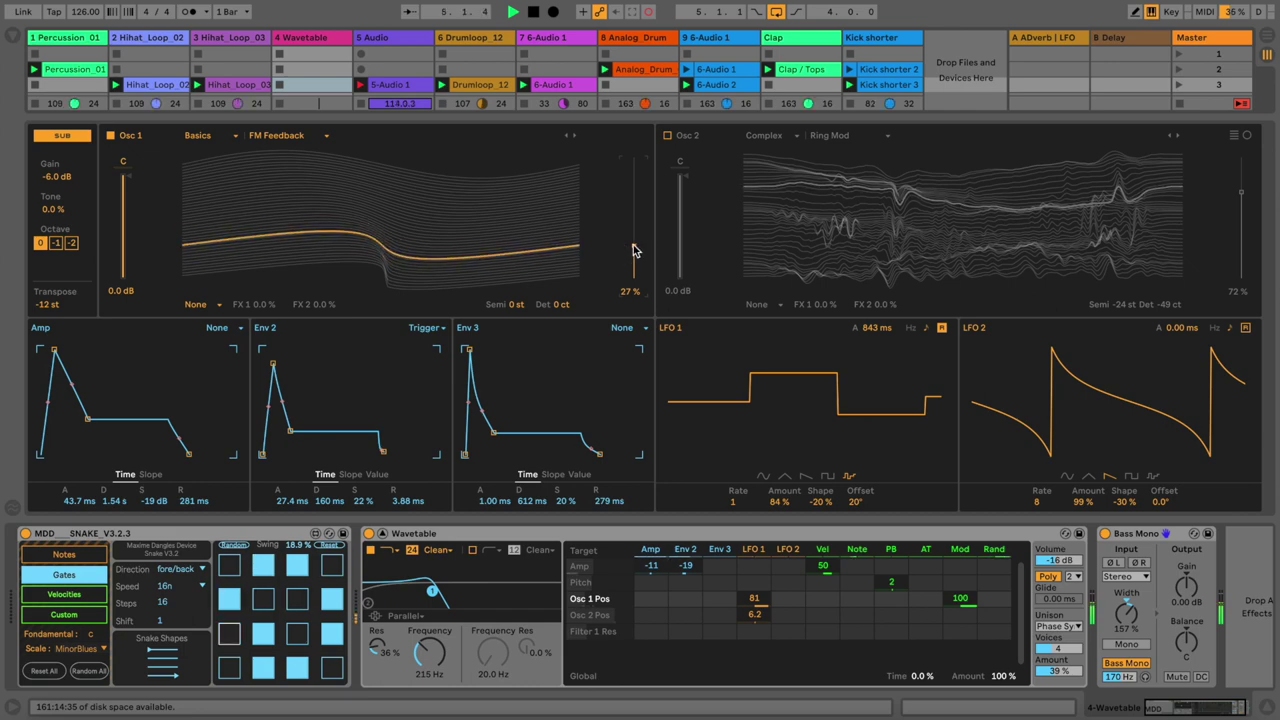
# Step: Set Wavetable's overall transposition to 0 st
pyautogui.click(47, 302)
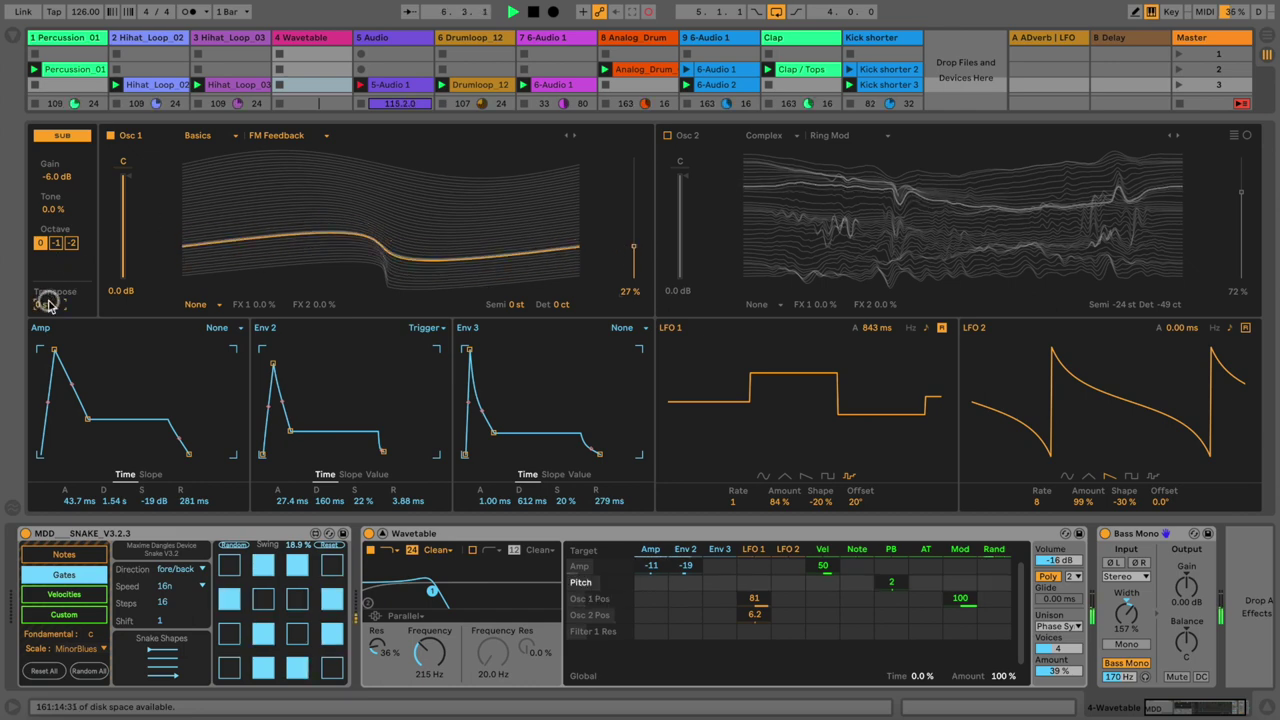
pyautogui.click(51, 210)
pyautogui.click(47, 303)
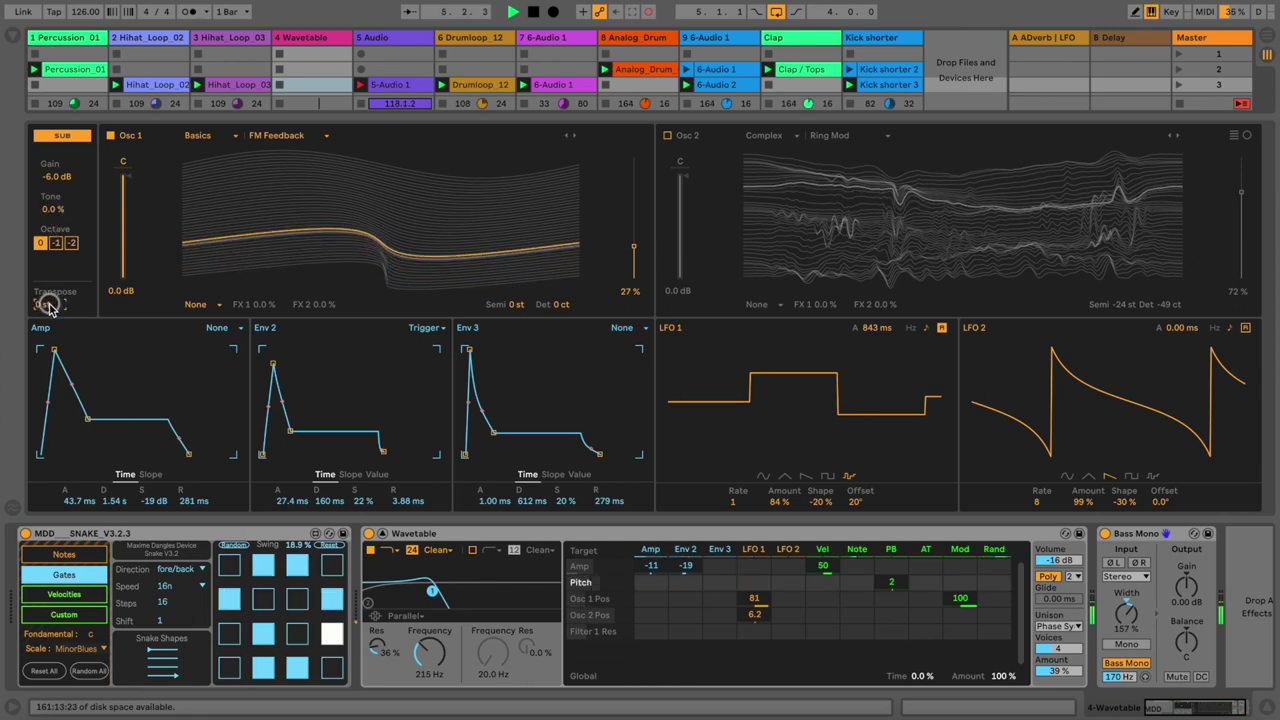
# Step: Try the sub oscillator at octaves -1 and -2, return it to 0, and set the overall transposition to -24 st
pyautogui.click(53, 244)
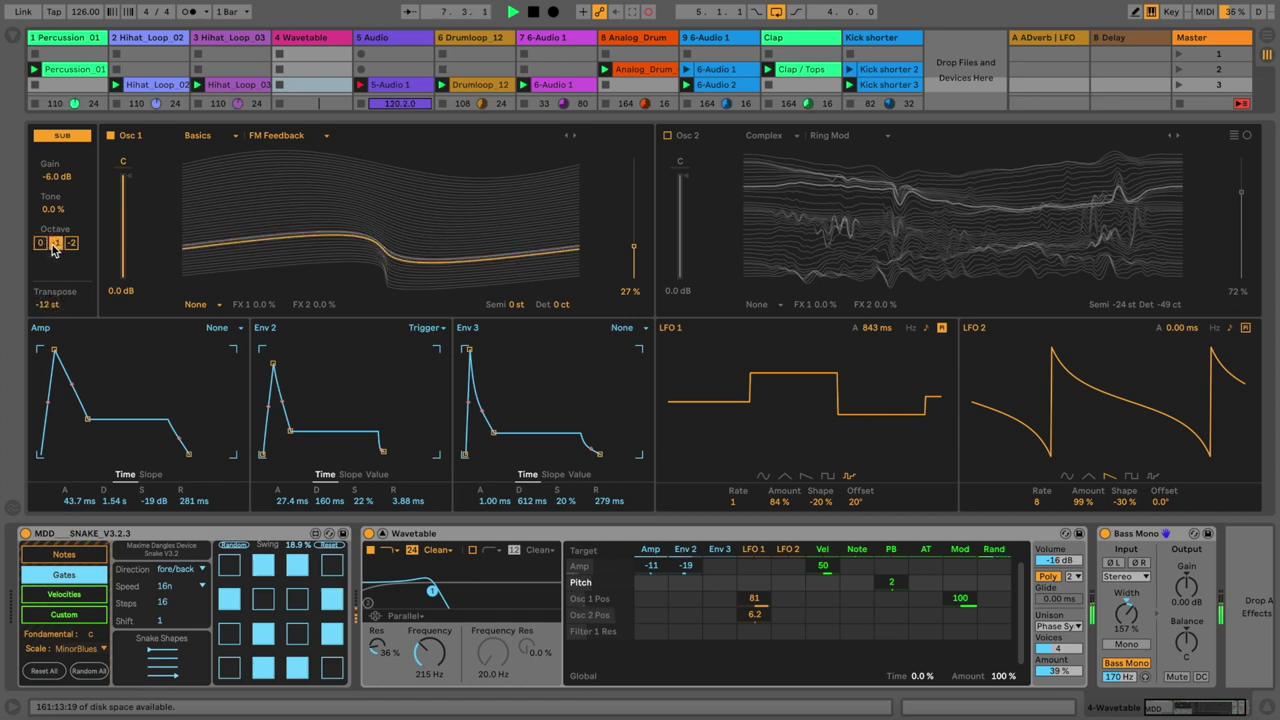
pyautogui.doubleClick(56, 302)
pyautogui.click(70, 244)
pyautogui.click(41, 244)
pyautogui.moveTo(47, 301)
pyautogui.mouseDown()
pyautogui.moveTo(47, 326)
pyautogui.moveTo(47, 301)
pyautogui.mouseUp()
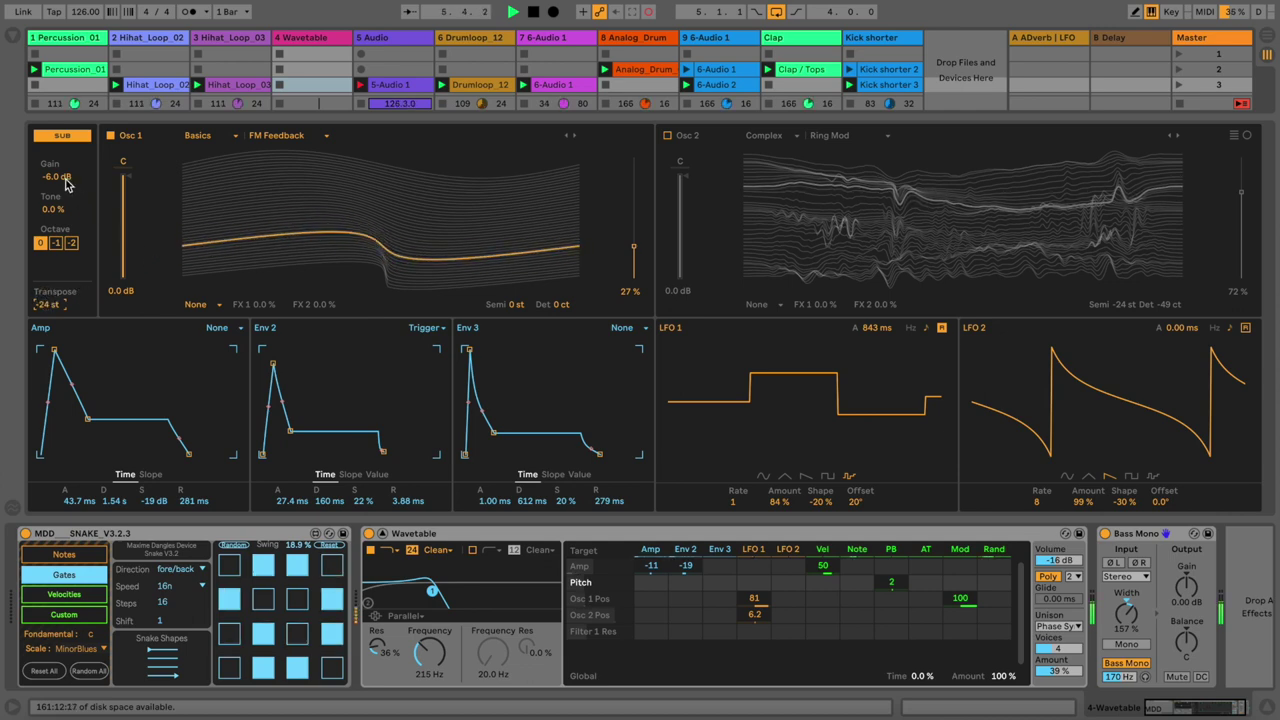
# Step: Raise the sub oscillator's gain to -3.1 dB and switch the sub off and on to compare
pyautogui.moveTo(65, 180); pyautogui.dragTo(66, 177)
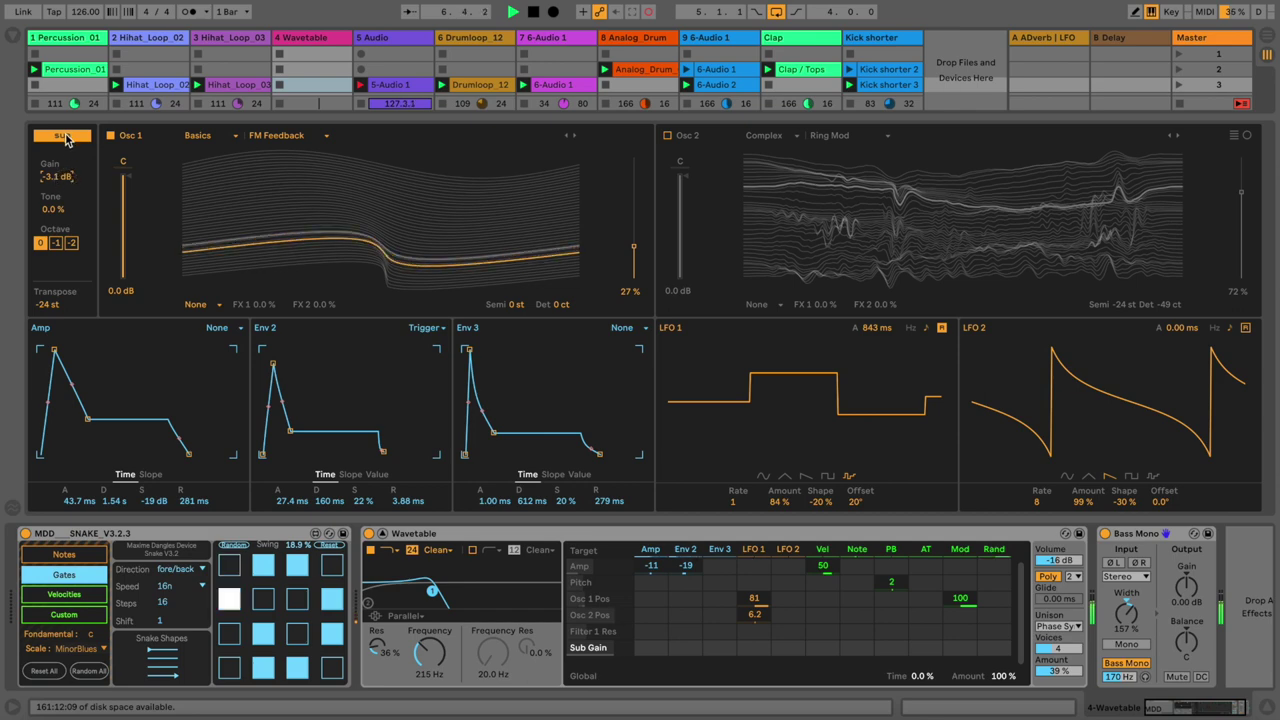
pyautogui.click(63, 136)
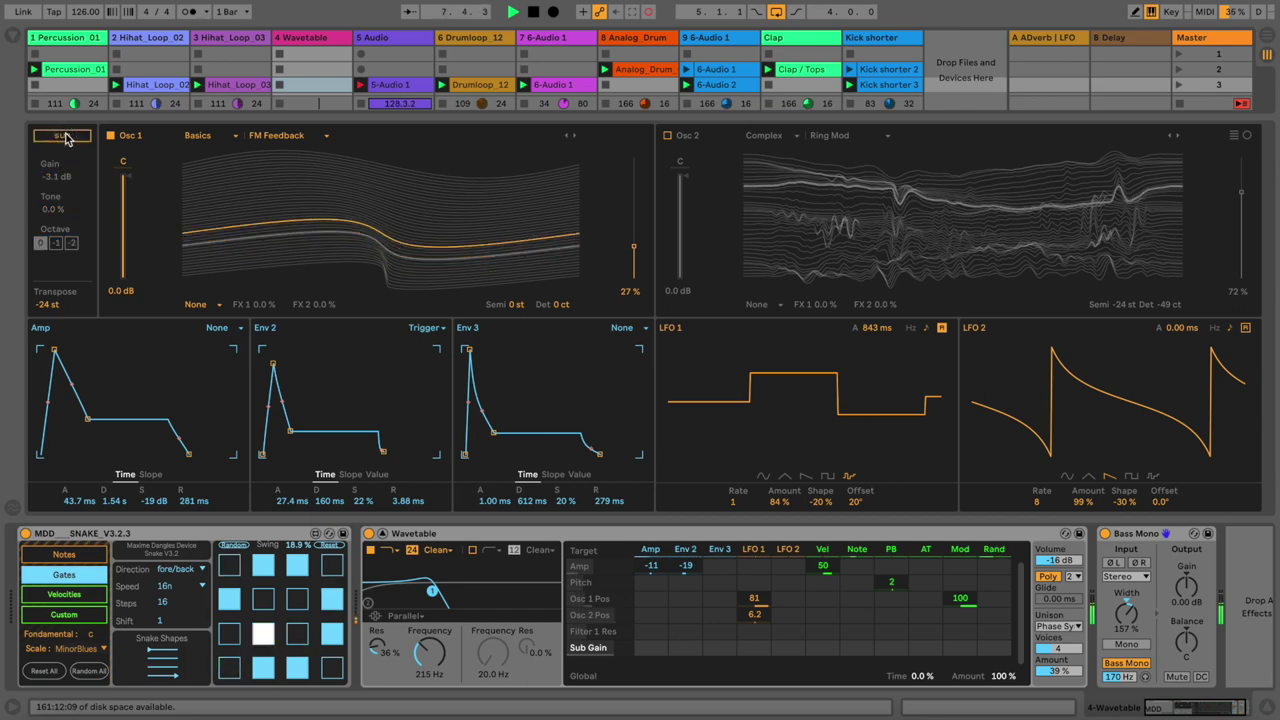
pyautogui.click(65, 136)
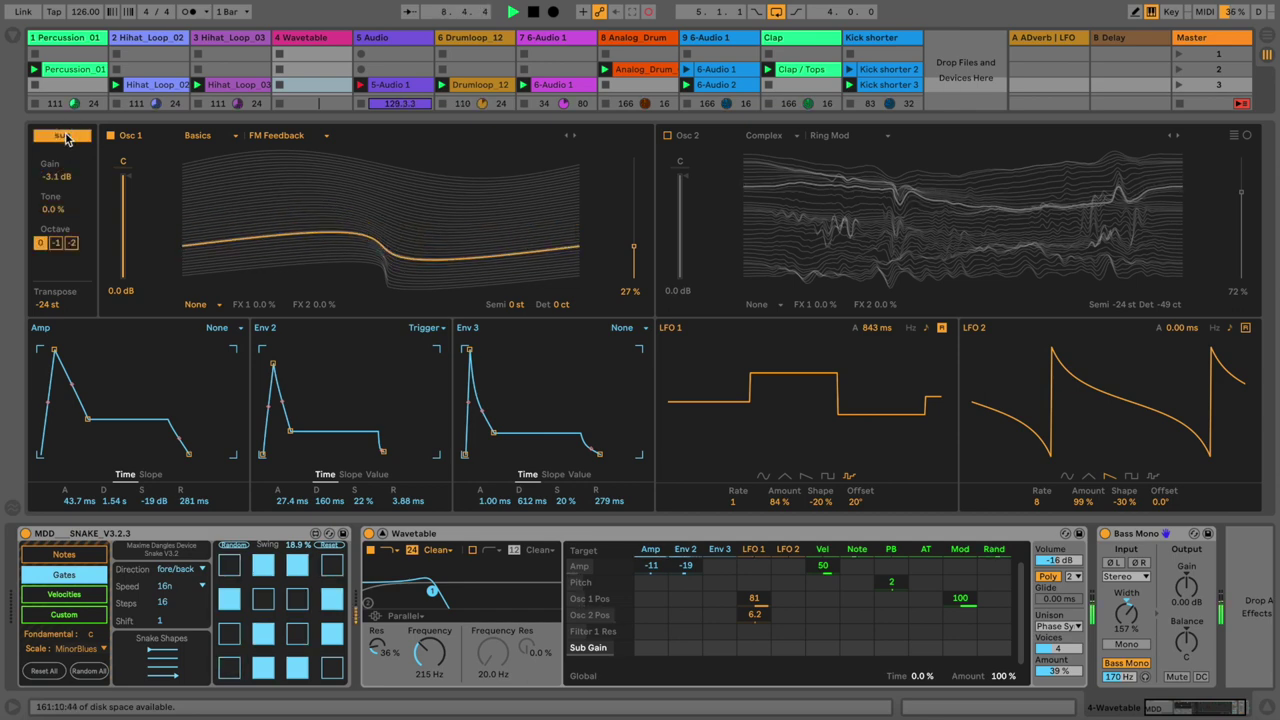
# Step: Set Osc 1's wavetable position to 39 % and Filter 1 to 1.05 kHz with 47 % resonance
pyautogui.moveTo(634, 250); pyautogui.dragTo(618, 243)
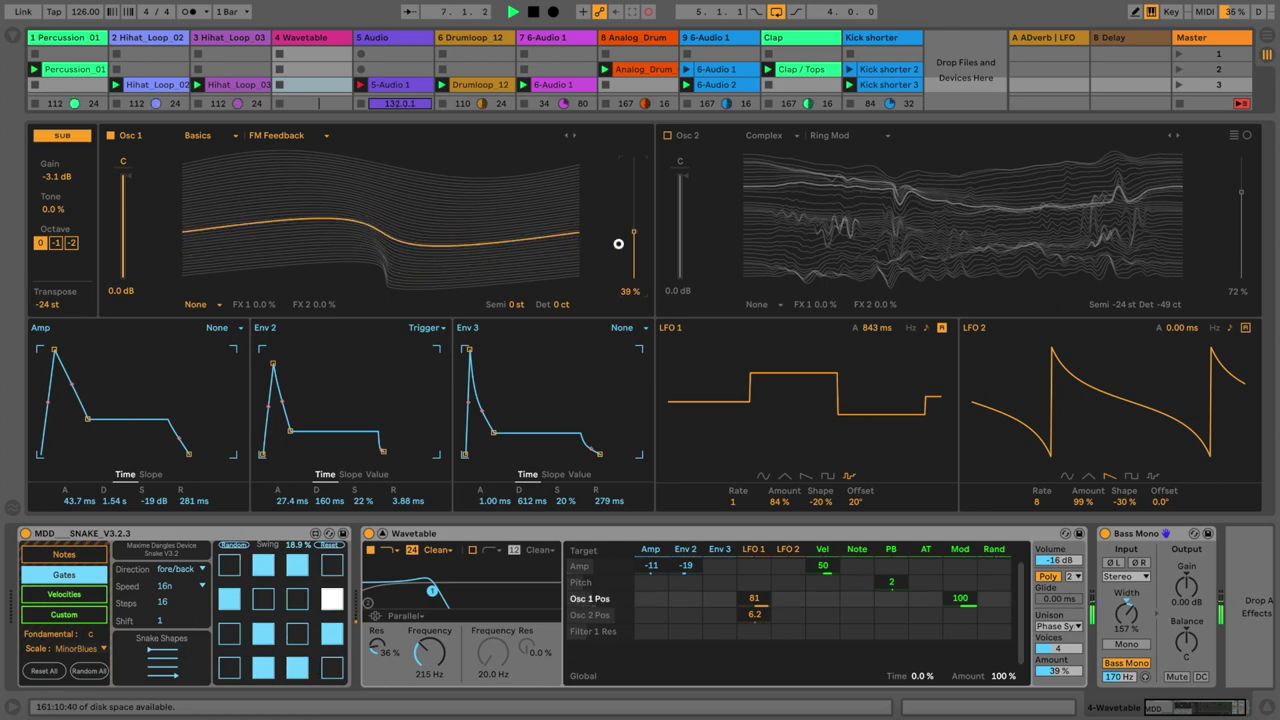
pyautogui.moveTo(433, 594); pyautogui.dragTo(455, 589)
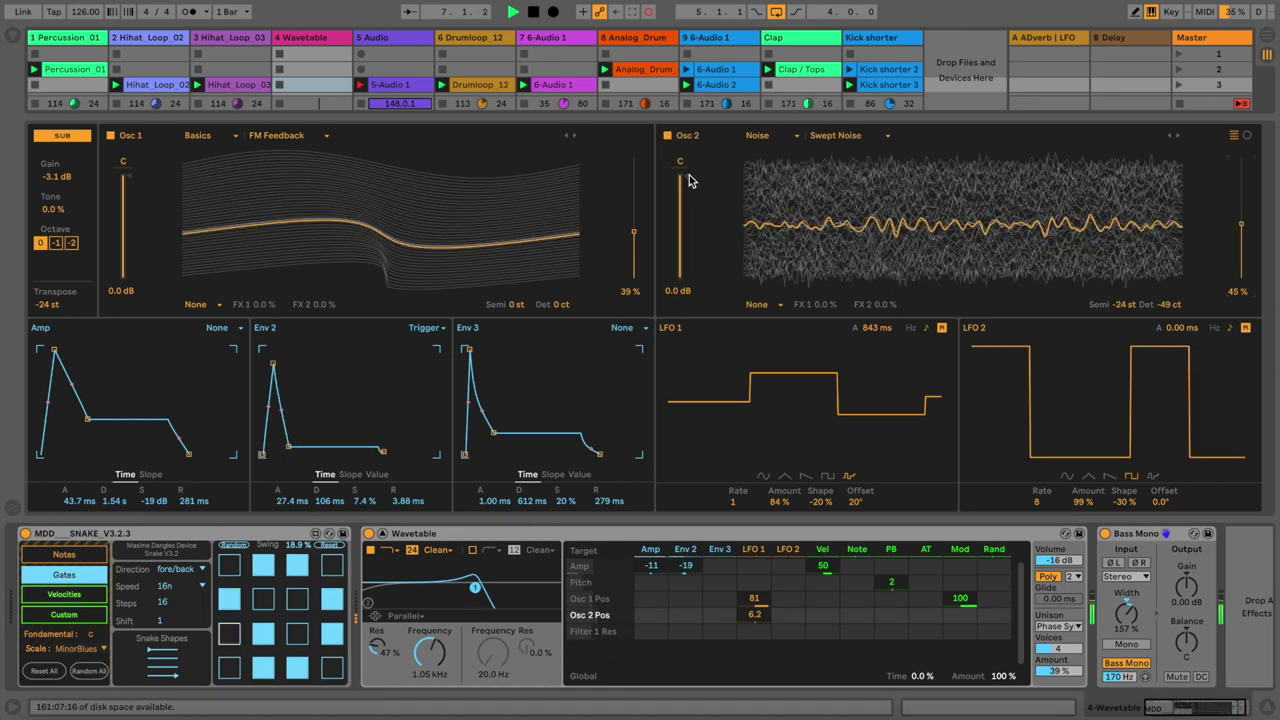
# Step: Lower the Osc 2 gain to -9.3 dB and try the Pink Noise wavetable in it
pyautogui.click(663, 176)
pyautogui.moveTo(663, 176); pyautogui.dragTo(664, 175)
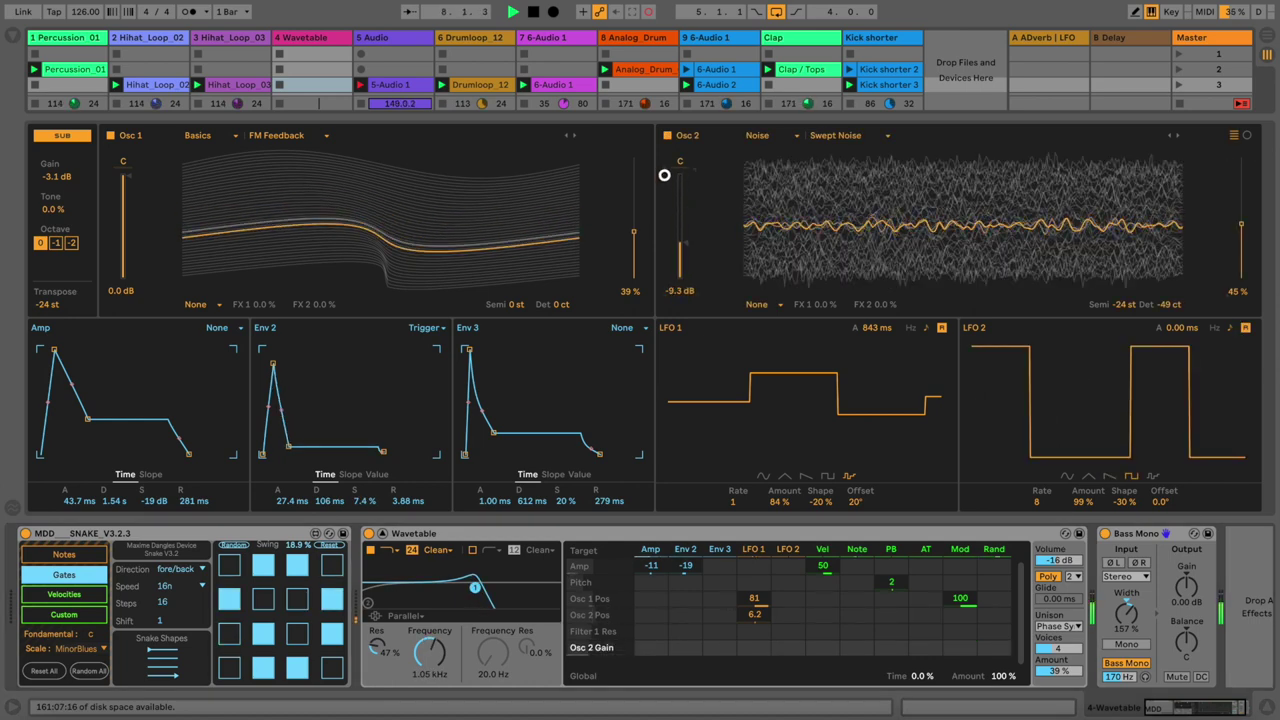
pyautogui.click(820, 140)
pyautogui.click(830, 150)
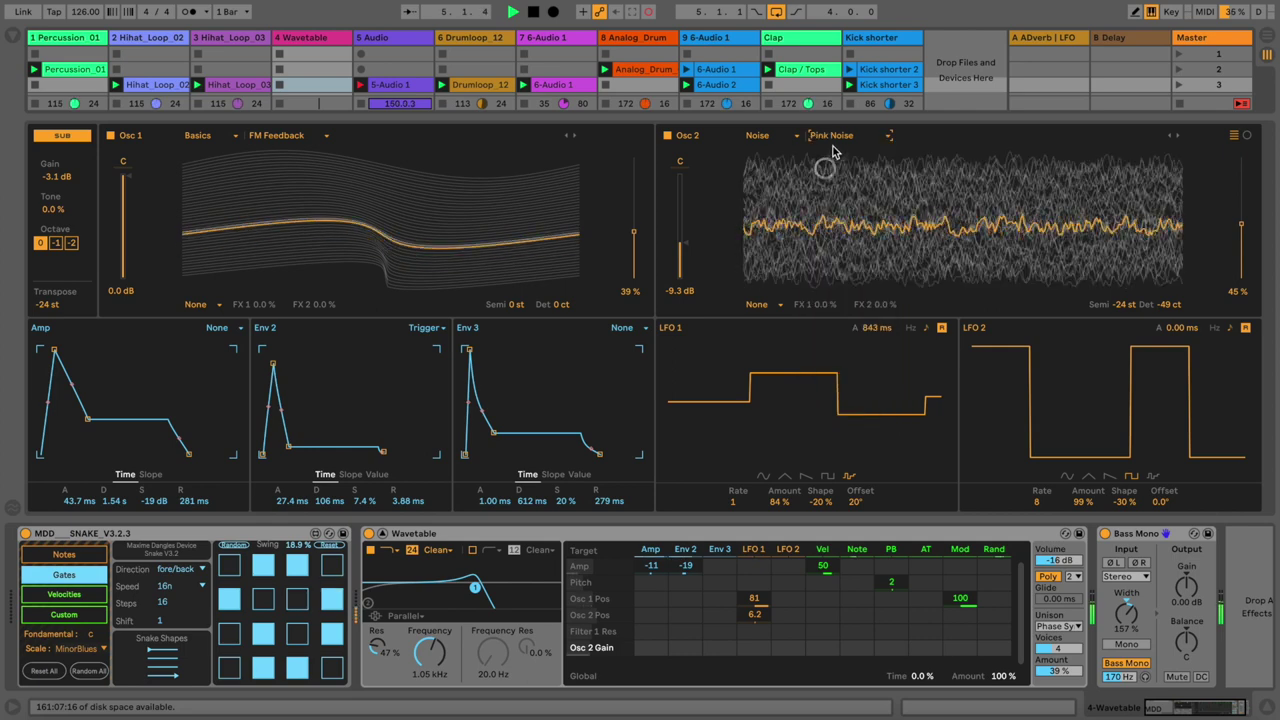
# Step: Switch Osc 2 to the Vintage Noise wavetable and set its position to 38 %
pyautogui.click(835, 140)
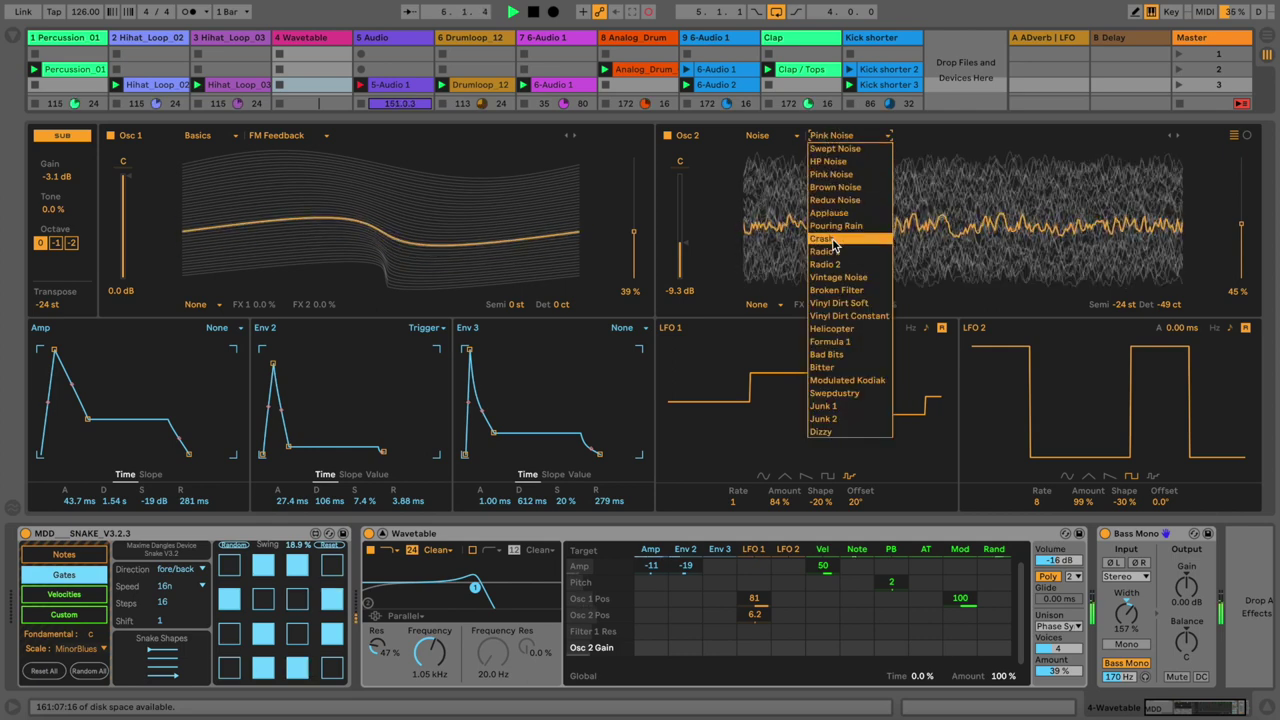
pyautogui.click(834, 277)
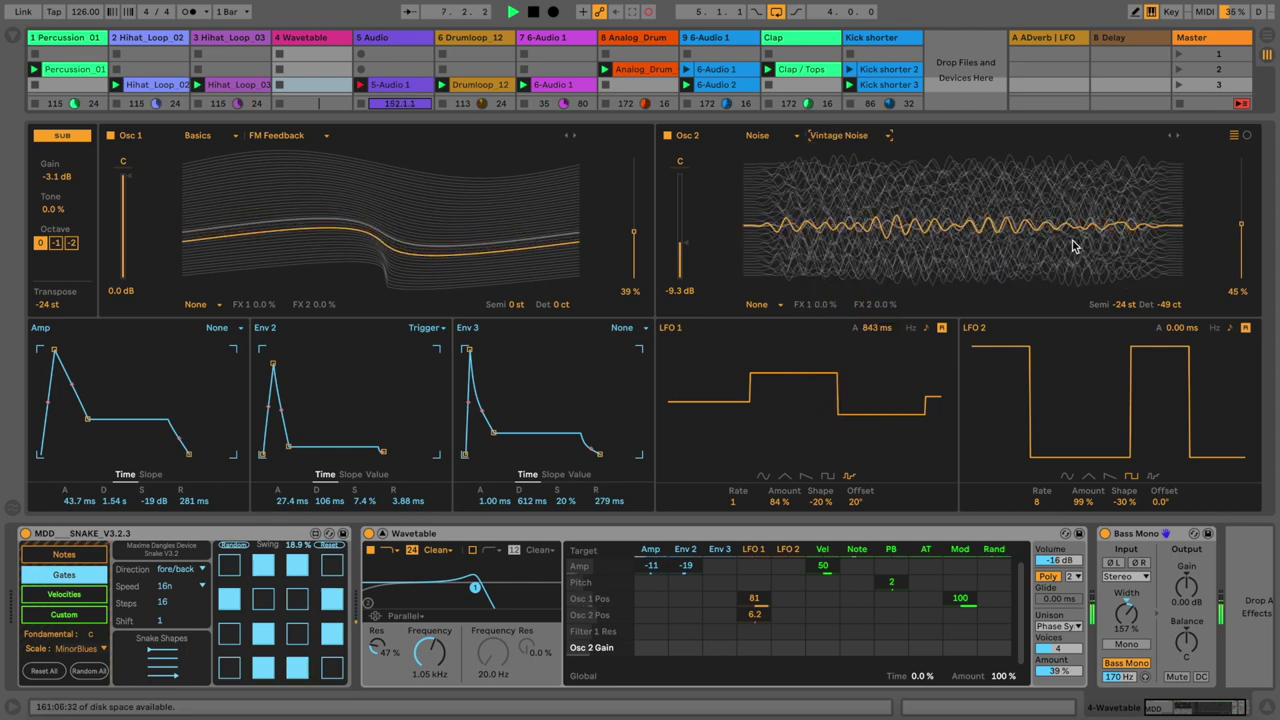
pyautogui.moveTo(1240, 228); pyautogui.dragTo(1226, 220)
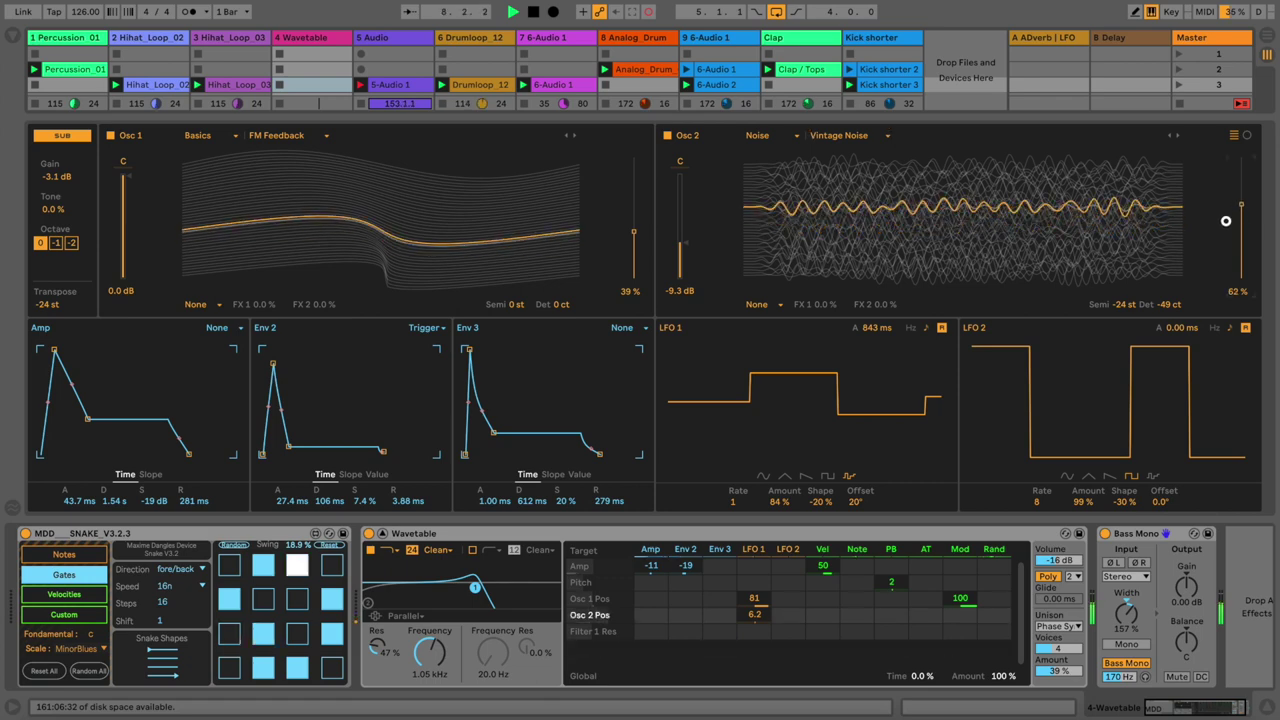
pyautogui.moveTo(1226, 222); pyautogui.dragTo(1226, 225)
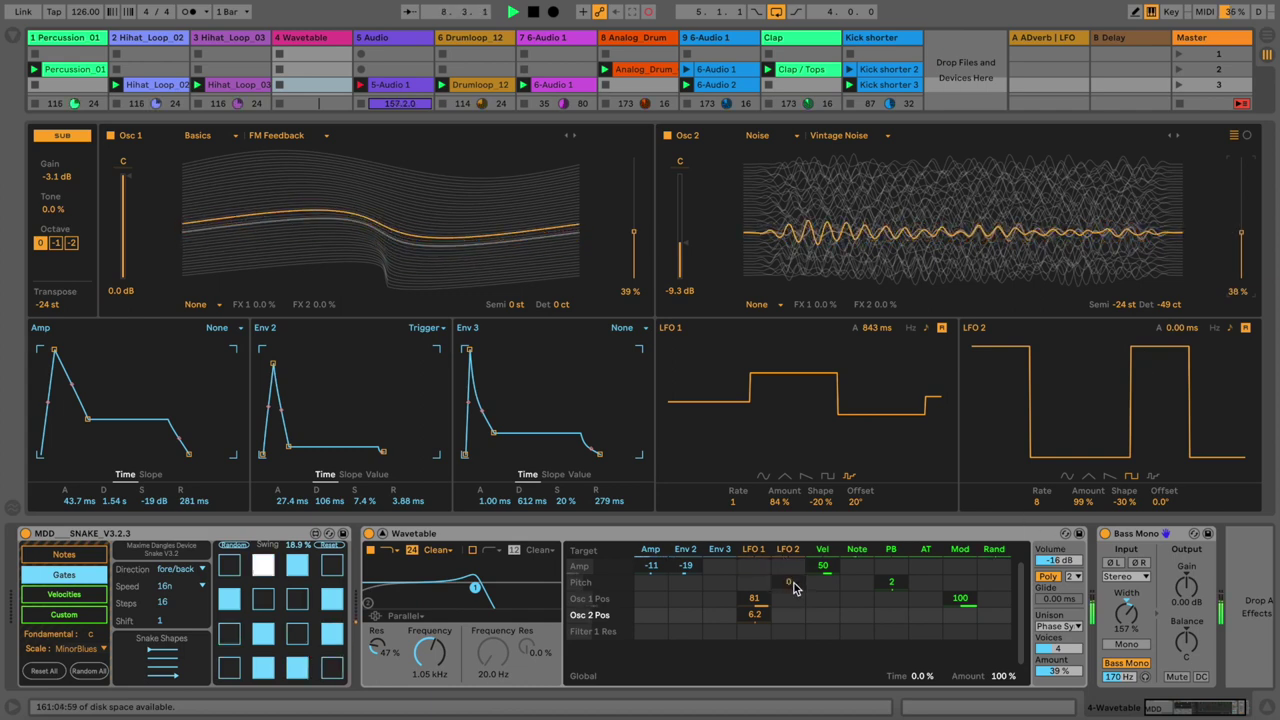
# Step: Modulate Osc 1 Pos with LFO 2 by 47, using a random LFO 2 waveform at 100 % amount
pyautogui.moveTo(790, 597); pyautogui.dragTo(792, 596)
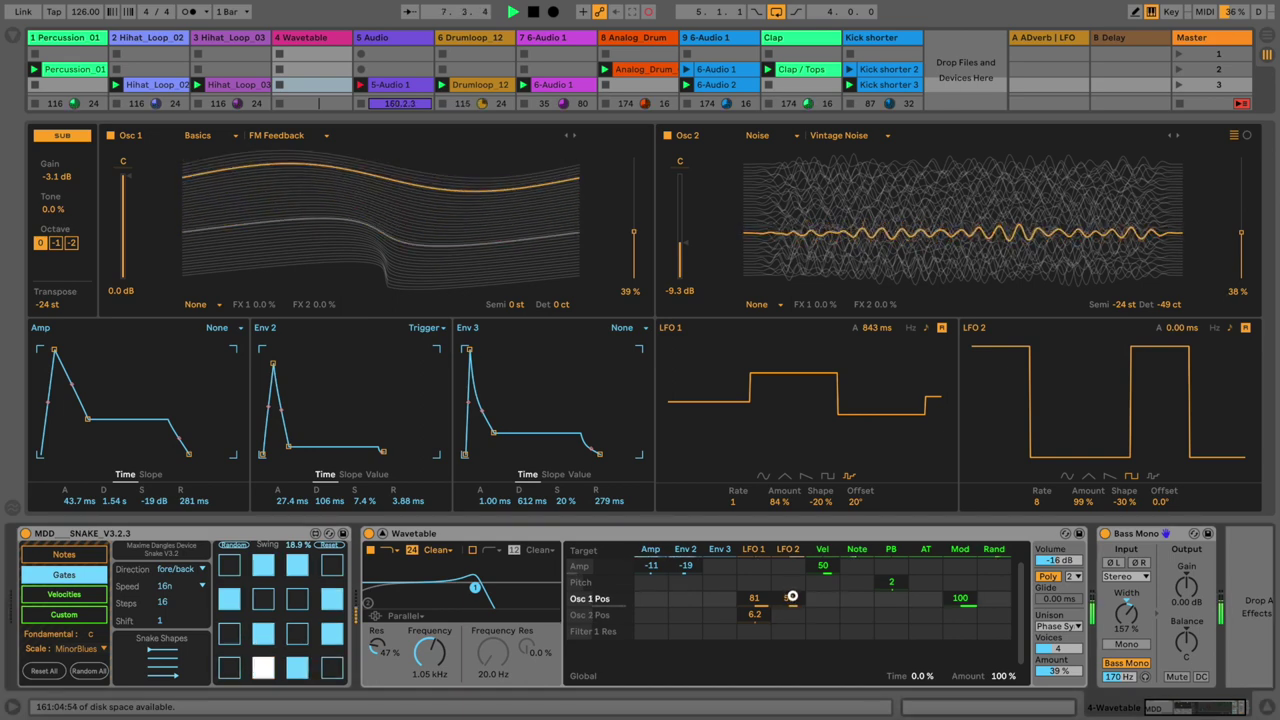
pyautogui.click(1093, 502)
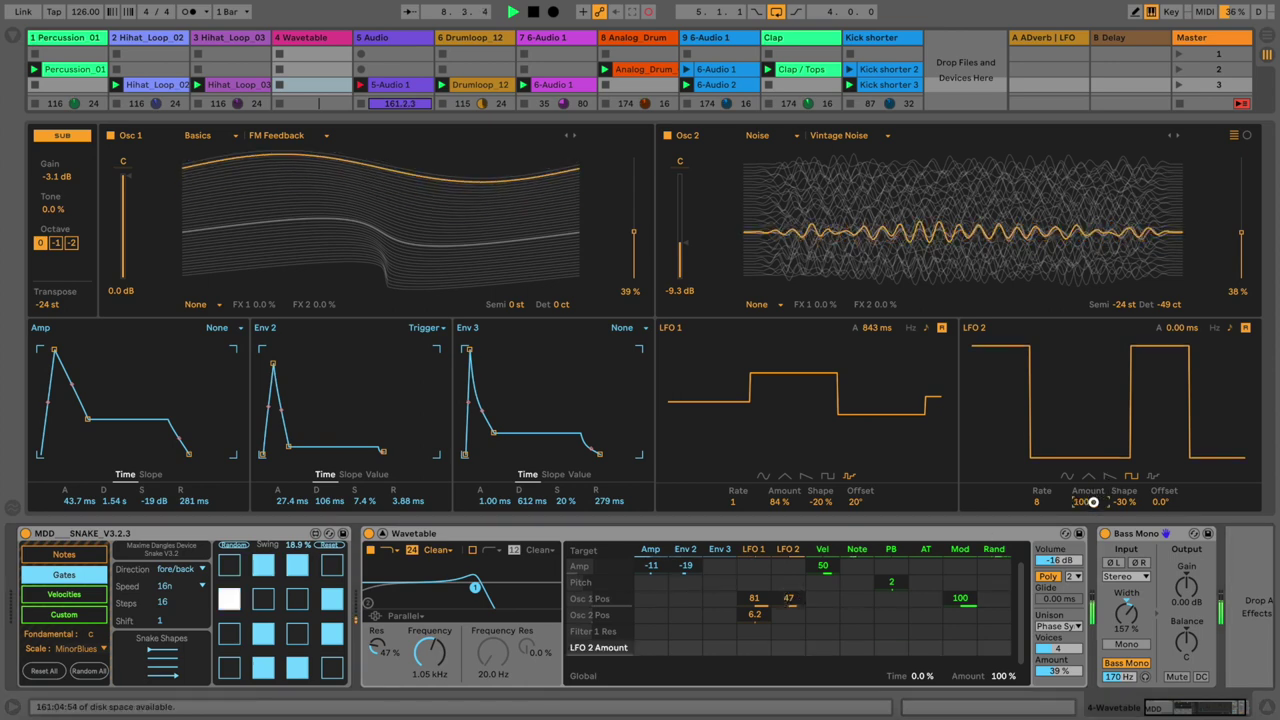
pyautogui.click(1152, 476)
# Step: Set Osc 2's wavetable position to 50 % and its gain to -7.5 dB, toggling the oscillator to compare
pyautogui.moveTo(1225, 227); pyautogui.dragTo(1228, 234)
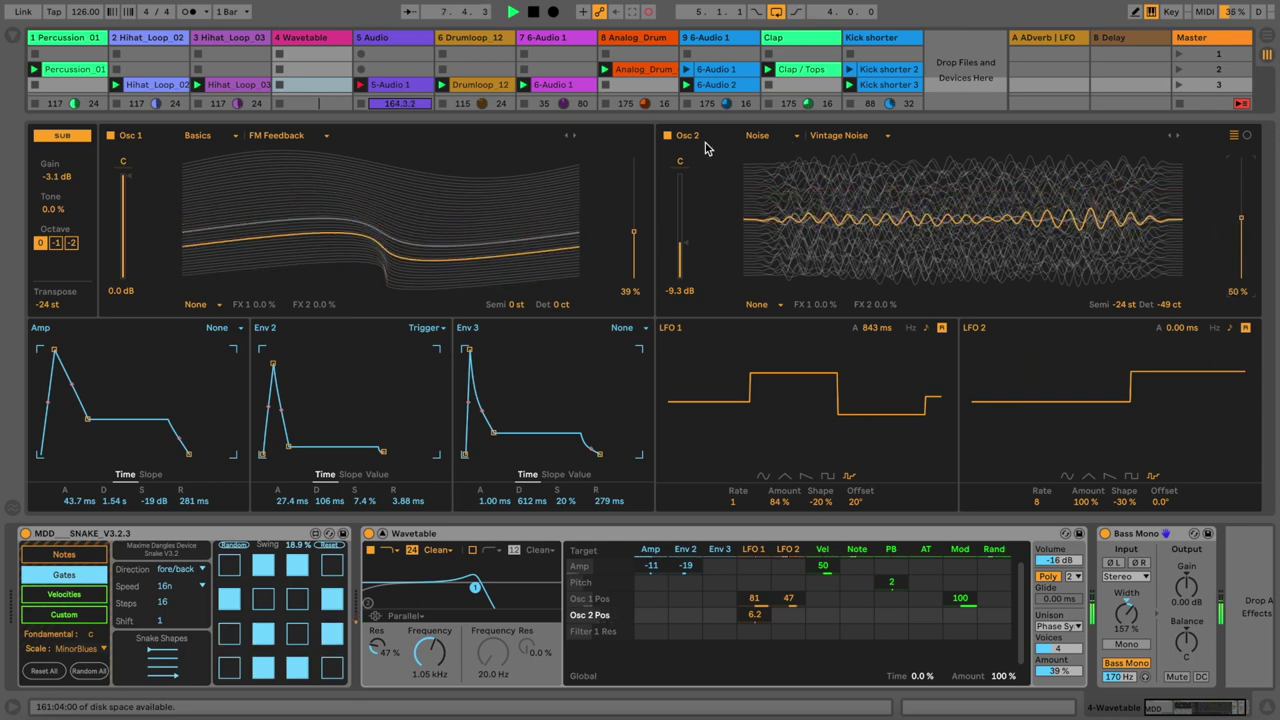
pyautogui.click(667, 135)
pyautogui.click(667, 135)
pyautogui.moveTo(681, 240); pyautogui.dragTo(680, 236)
# Step: Switch Osc 2 to the Vinyl Dirt Constant wavetable and raise its position to about 65 %
pyautogui.click(850, 135)
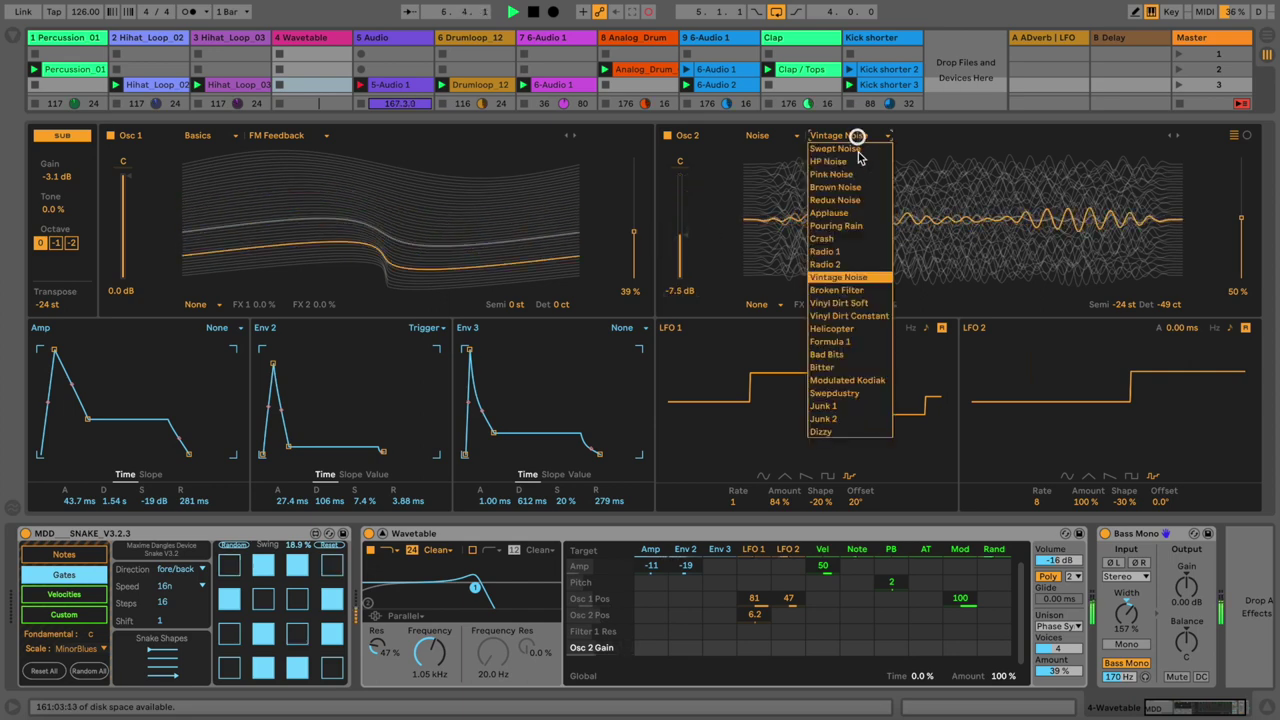
pyautogui.click(850, 316)
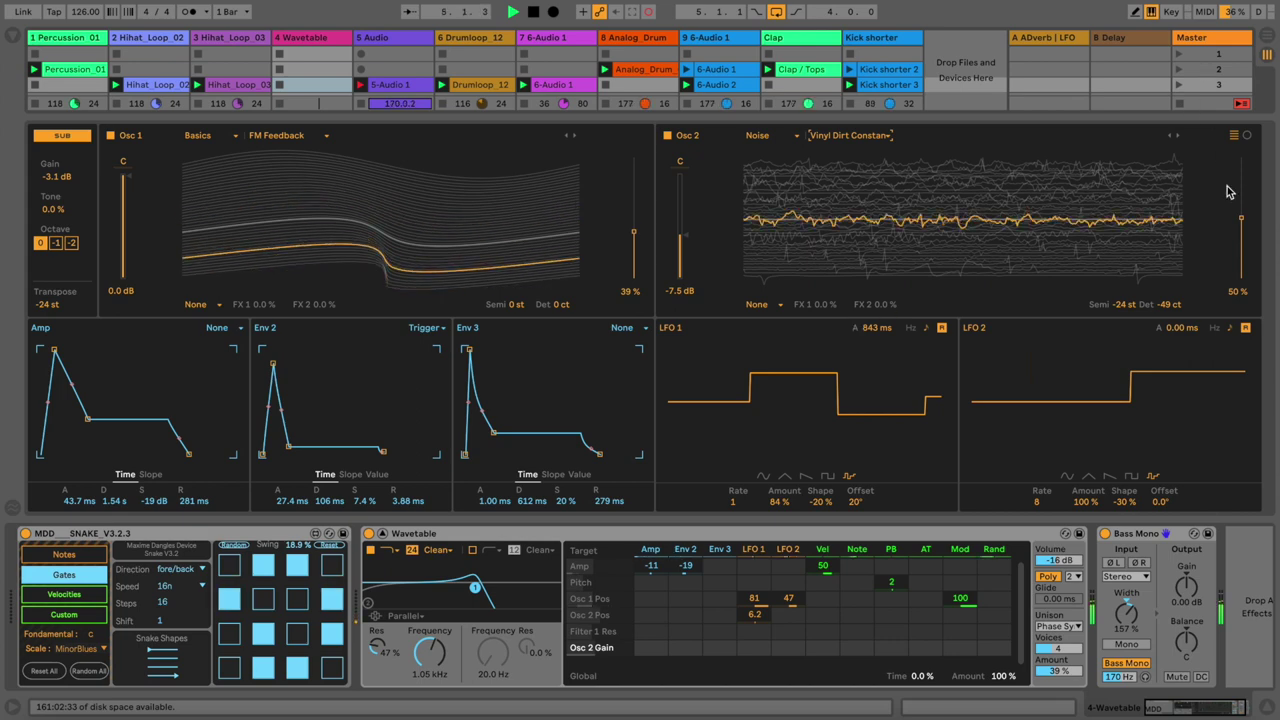
pyautogui.moveTo(1244, 218); pyautogui.dragTo(1244, 200)
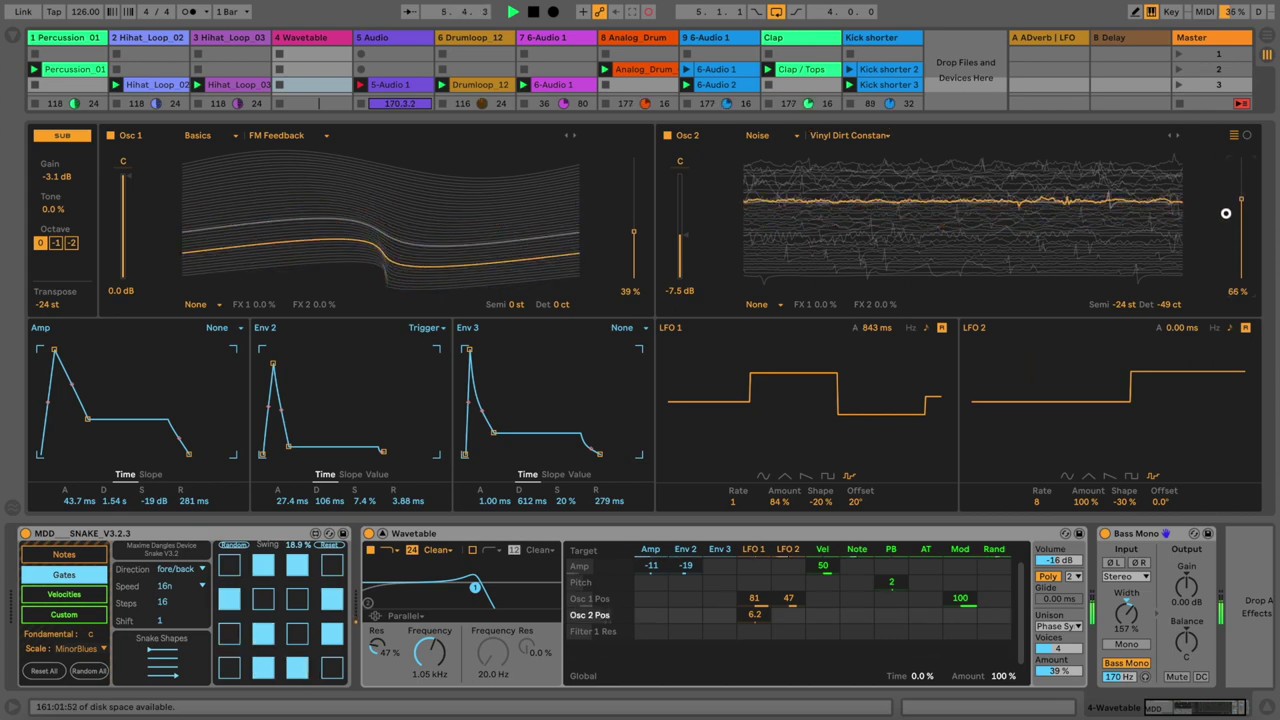
# Step: Show the wavetables in the circular view and toggle Osc 2 off and on to compare
pyautogui.click(1247, 136)
pyautogui.click(669, 136)
pyautogui.click(668, 137)
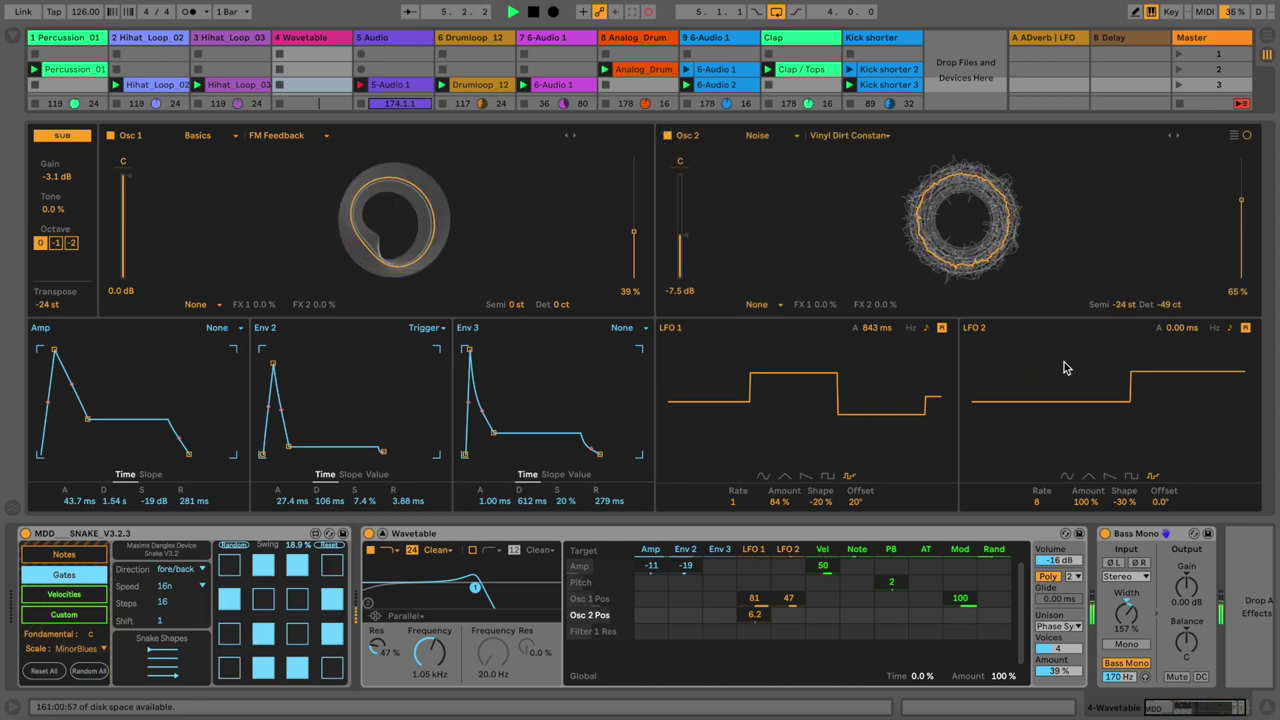
# Step: Set the LFO 2 rate to 1/2 and Osc 2's wavetable position to 53 %, toggling Osc 2 to compare
pyautogui.click(1040, 503)
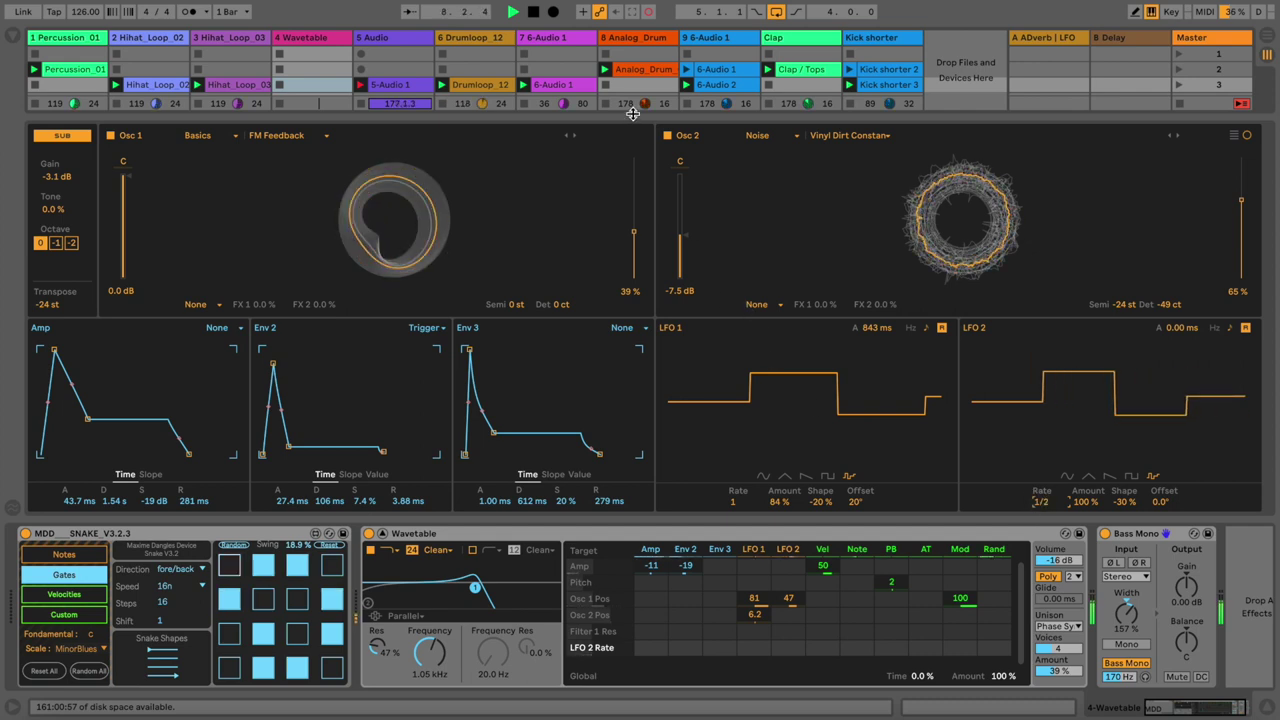
pyautogui.click(669, 135)
pyautogui.click(669, 135)
pyautogui.moveTo(1243, 203); pyautogui.dragTo(1243, 220)
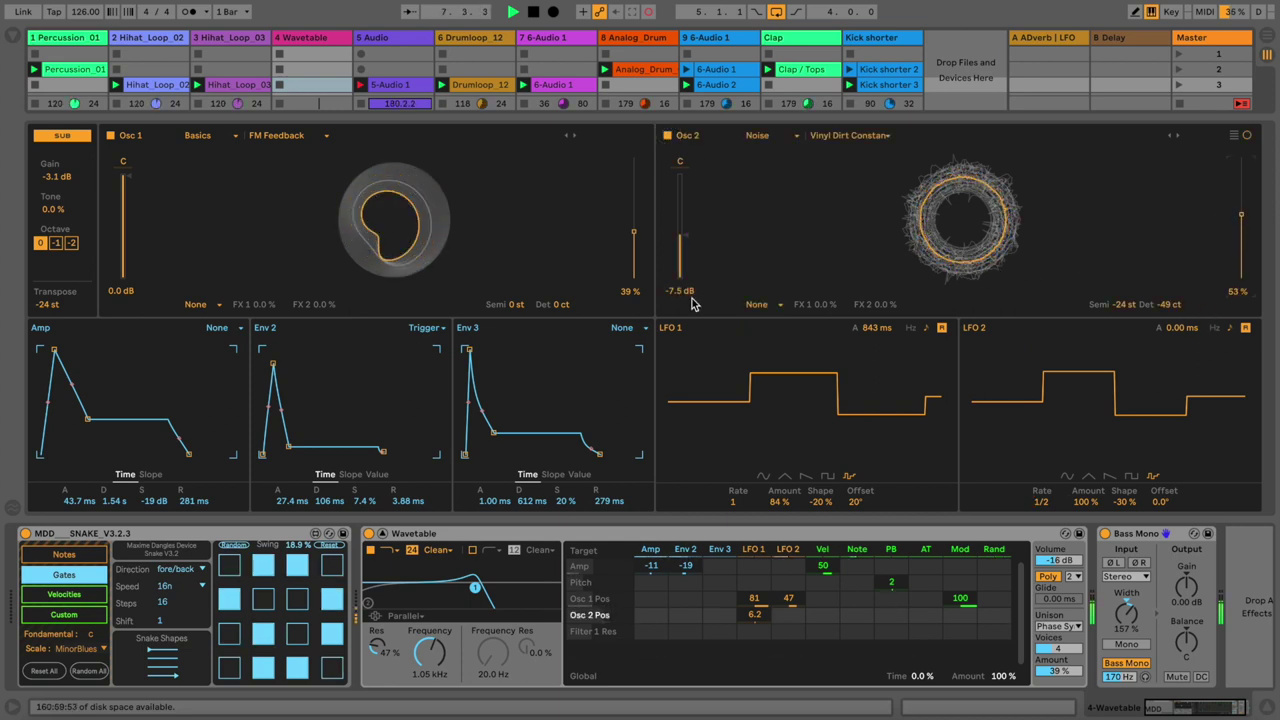
# Step: Sweep the Filter 1 frequency up to 2.15 kHz and settle it at 941 Hz
pyautogui.moveTo(429, 651); pyautogui.dragTo(427, 645)
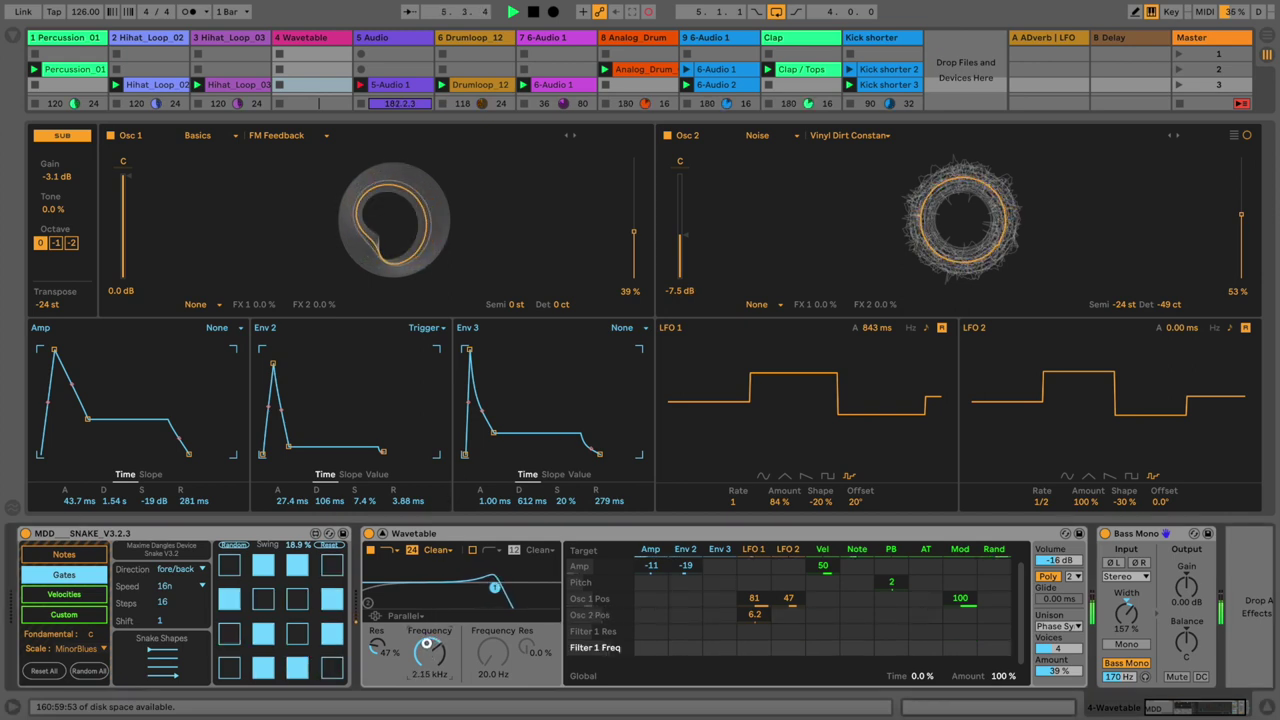
pyautogui.moveTo(427, 645); pyautogui.dragTo(427, 664)
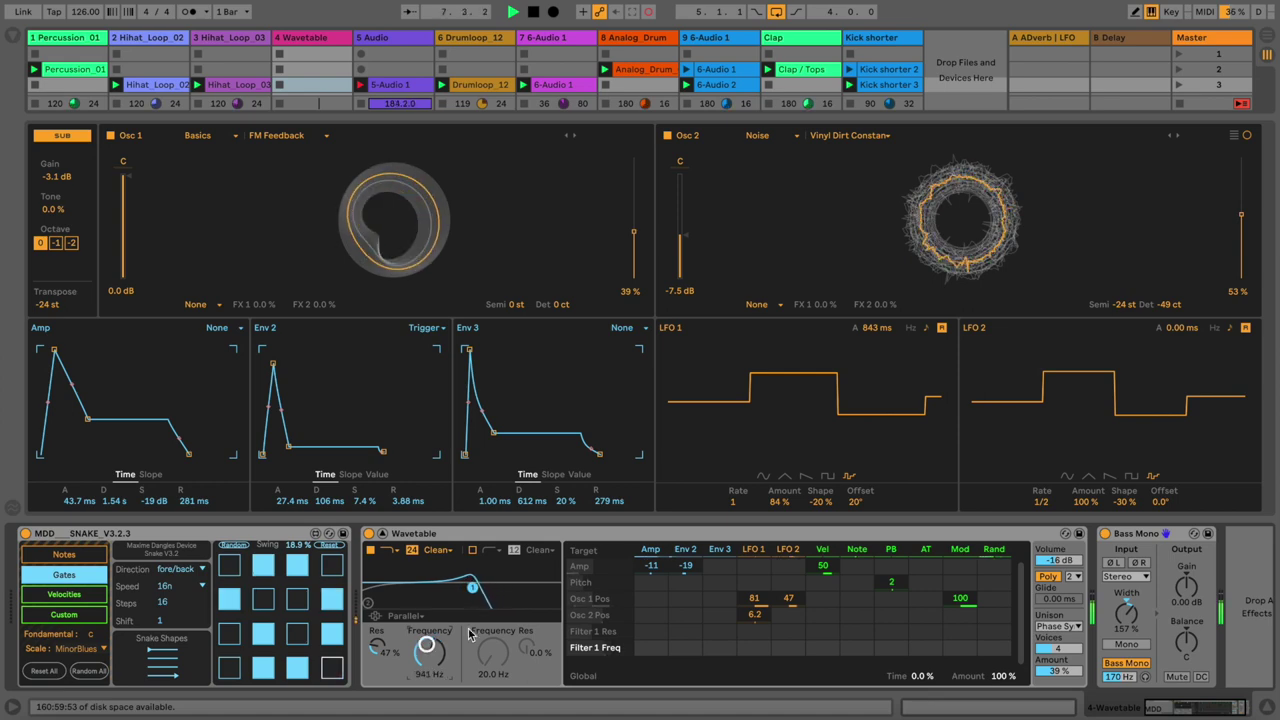
pyautogui.click(1036, 502)
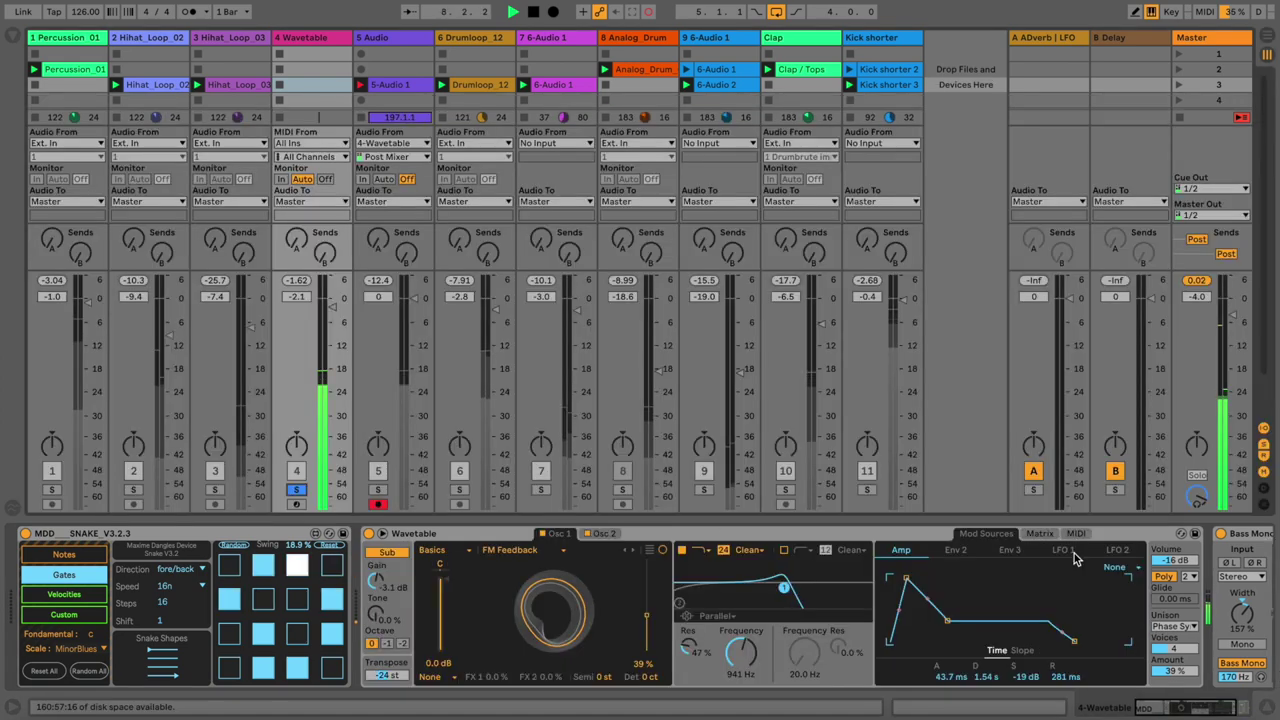
# Step: Raise Wavetable's volume to -10 dB and set its unison mode to None
pyautogui.moveTo(1164, 560); pyautogui.dragTo(1166, 553)
pyautogui.click(1172, 626)
pyautogui.click(1174, 627)
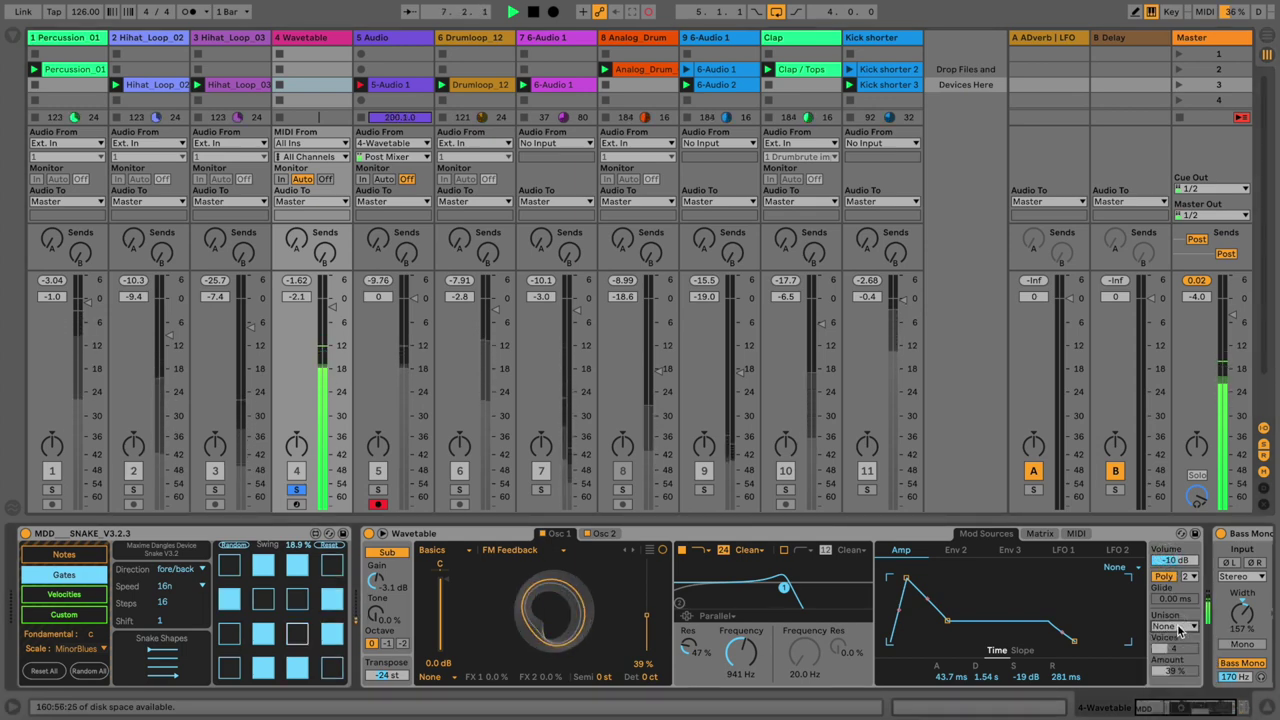
# Step: Toggle Osc 2 to compare, then set its wavetable position to 1.9 % and its semitone transposition to 0 st
pyautogui.click(588, 534)
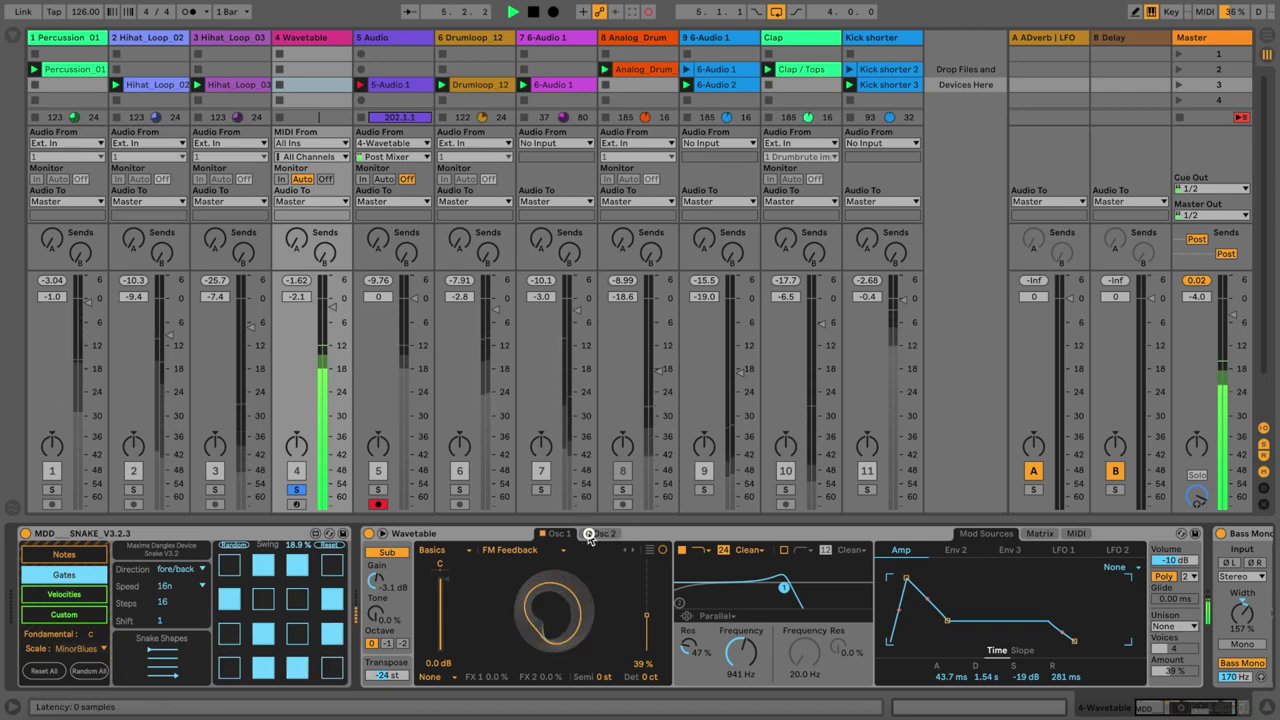
pyautogui.click(588, 534)
pyautogui.click(598, 537)
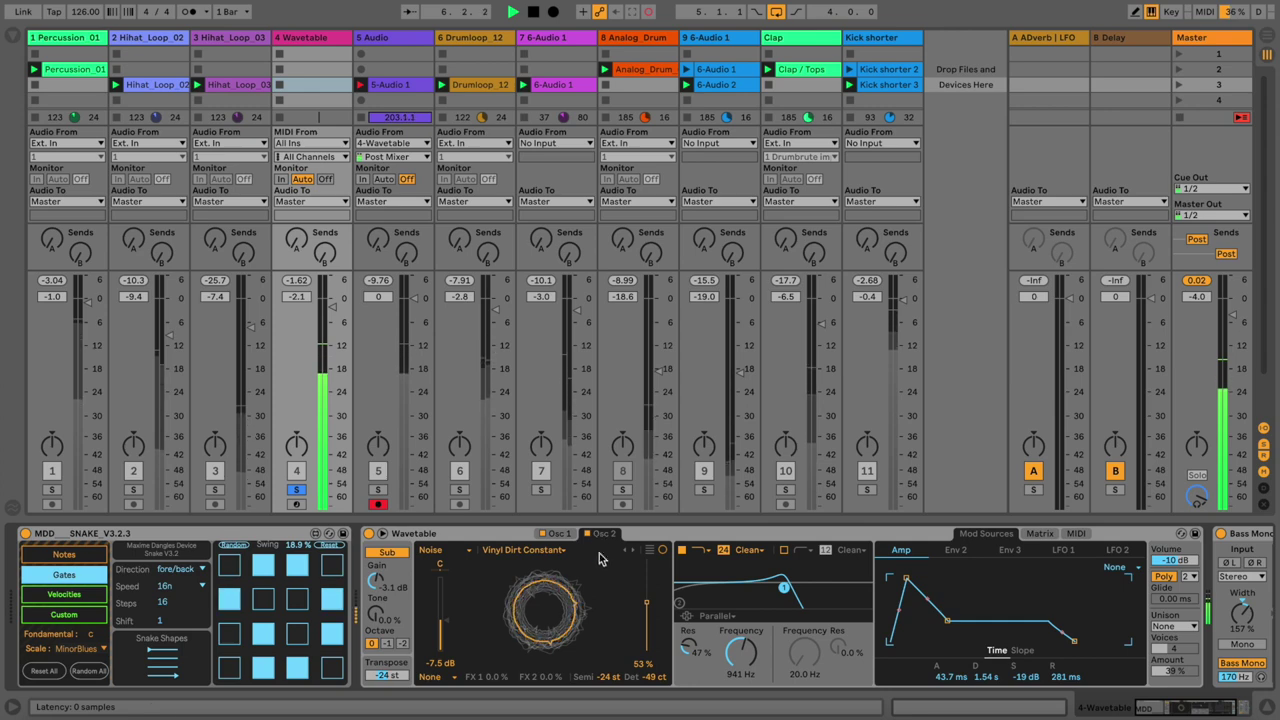
pyautogui.moveTo(631, 603); pyautogui.dragTo(631, 602)
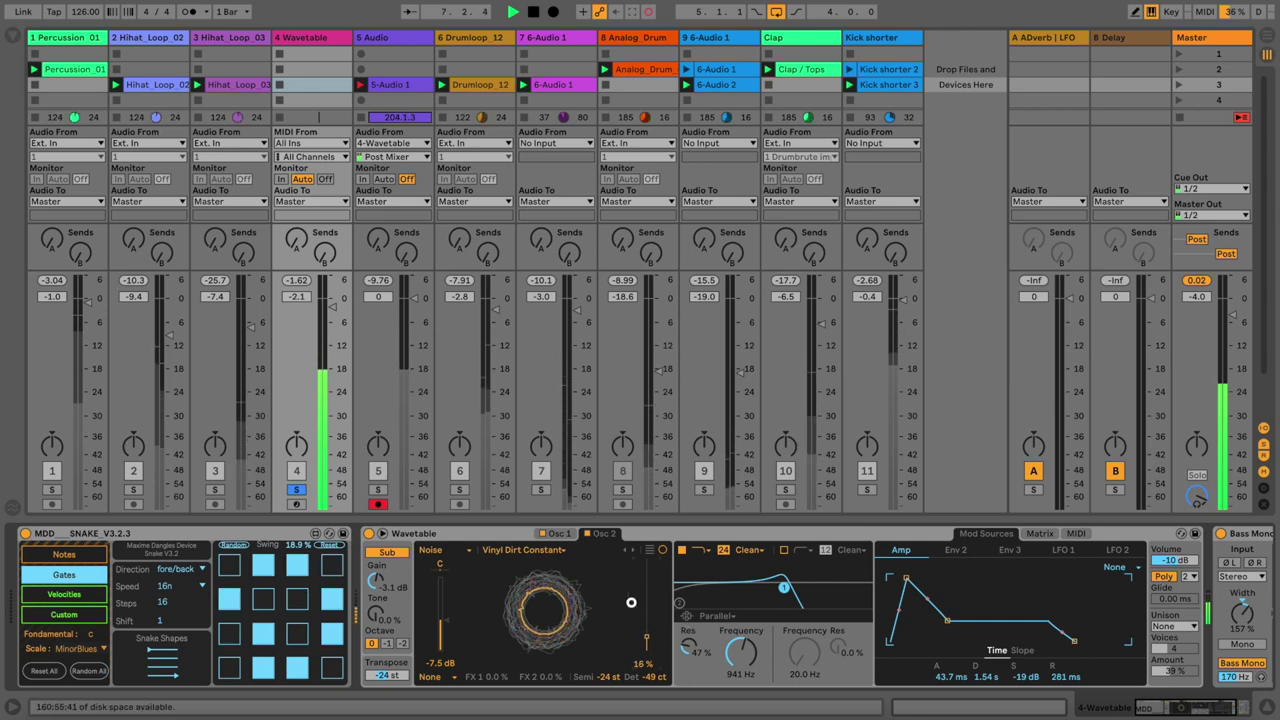
pyautogui.doubleClick(614, 681)
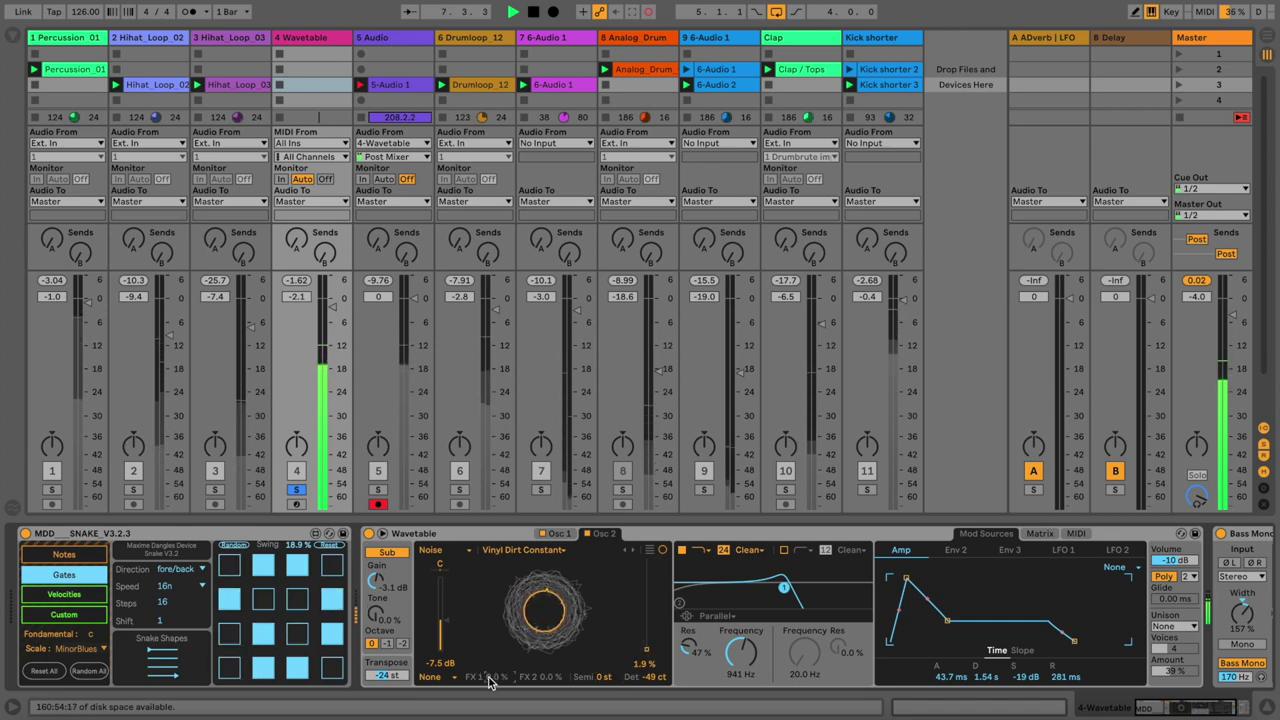
# Step: Apply the Fm effect to Osc 2 with Tune at -44 % and Amt at 27 %
pyautogui.click(433, 677)
pyautogui.click(443, 705)
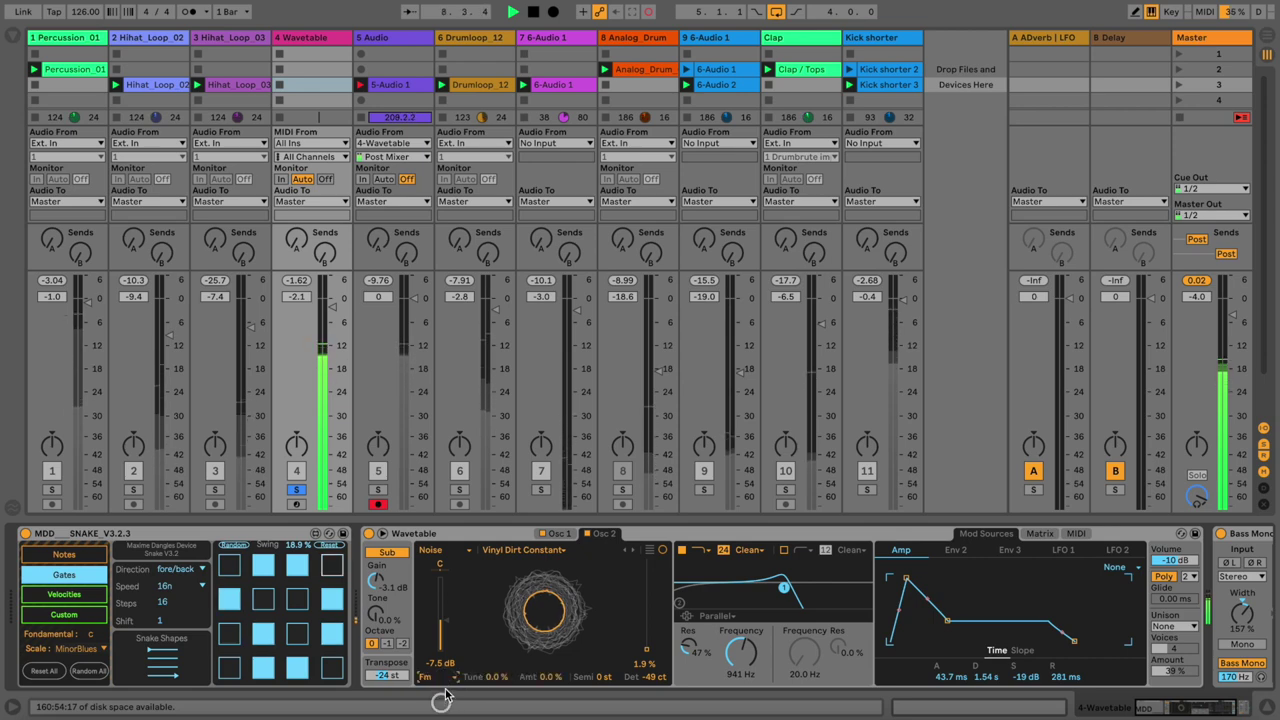
pyautogui.moveTo(497, 675); pyautogui.dragTo(551, 677)
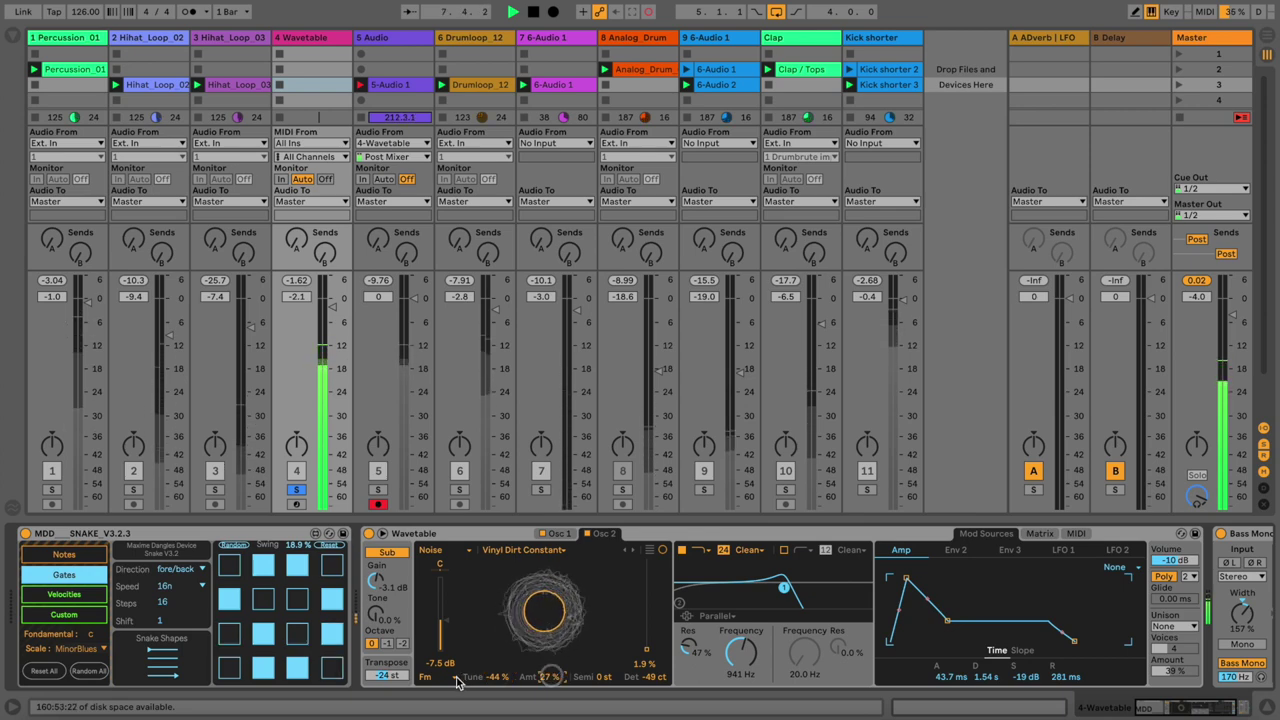
# Step: Change Osc 2's effect to Classic with Sync at 37 % and PW at -53 %
pyautogui.click(443, 677)
pyautogui.click(443, 710)
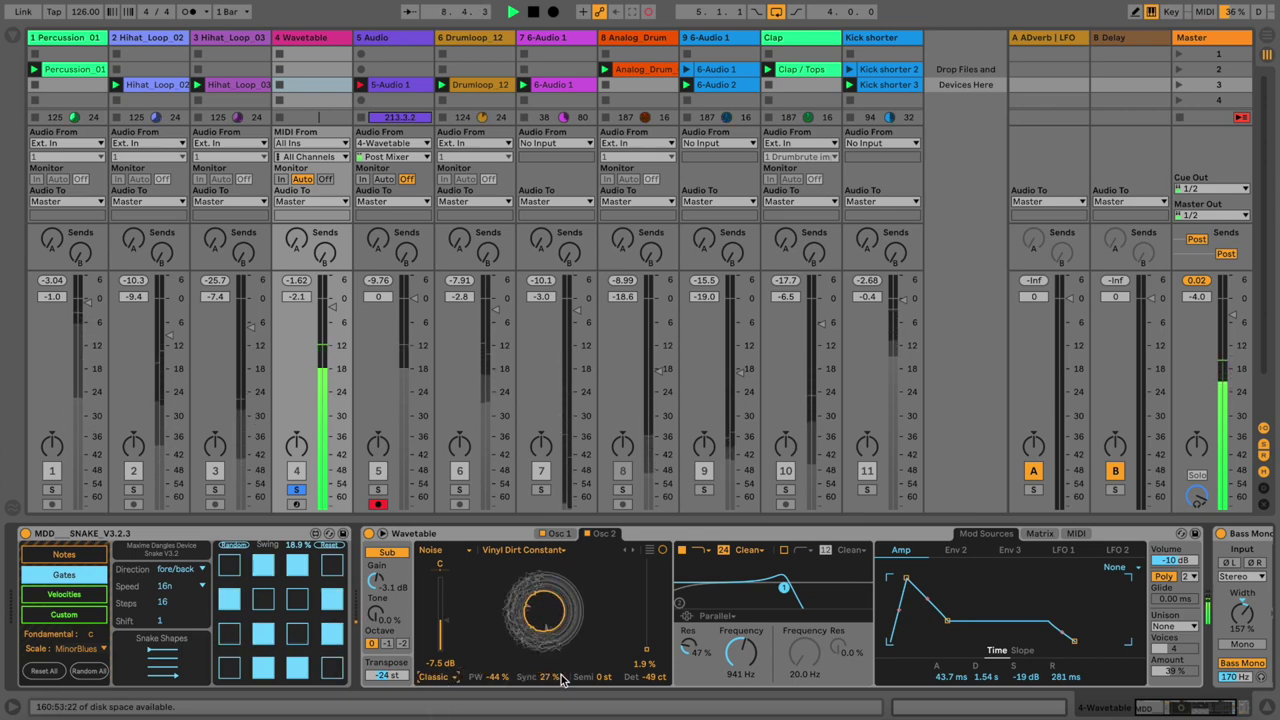
pyautogui.moveTo(548, 677); pyautogui.dragTo(487, 677)
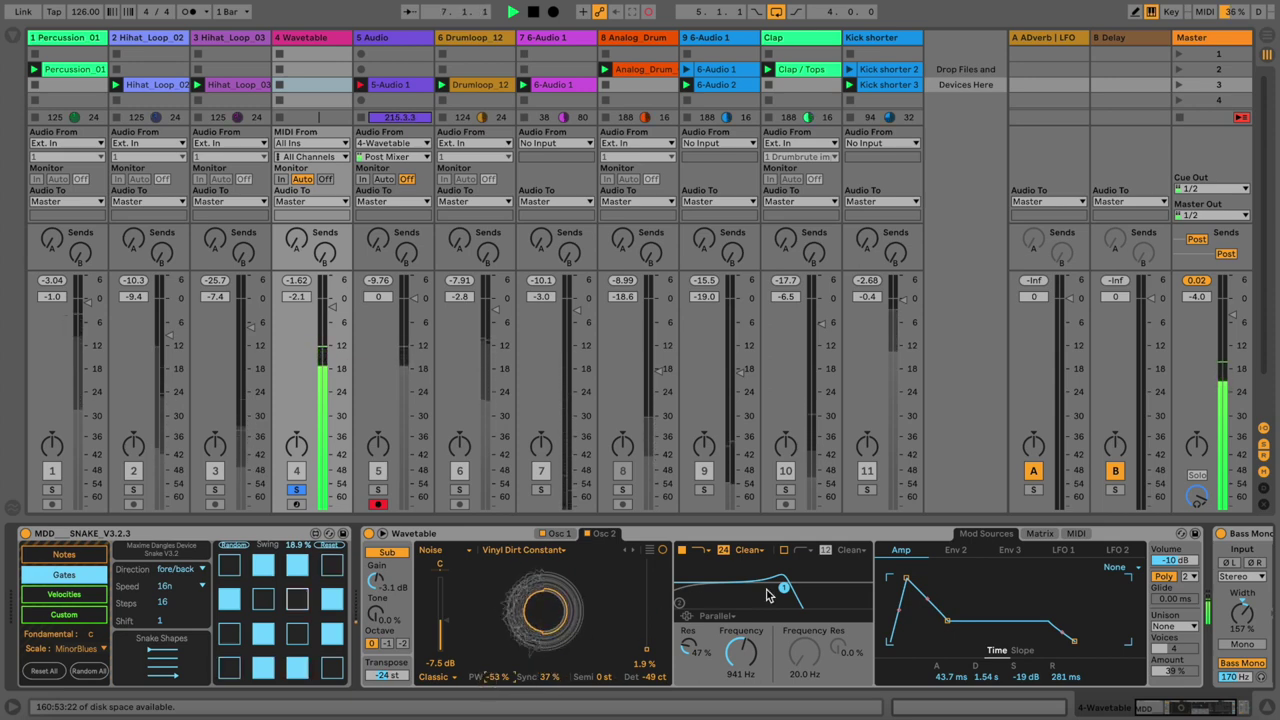
# Step: Adjust Filter 1's cutoff and resonance and fine-tune Osc 2's wavetable position
pyautogui.moveTo(784, 587)
pyautogui.mouseDown()
pyautogui.moveTo(830, 585)
pyautogui.moveTo(766, 596)
pyautogui.mouseUp()
pyautogui.moveTo(646, 648)
pyautogui.mouseDown()
pyautogui.moveTo(646, 630)
pyautogui.moveTo(646, 646)
pyautogui.mouseUp()
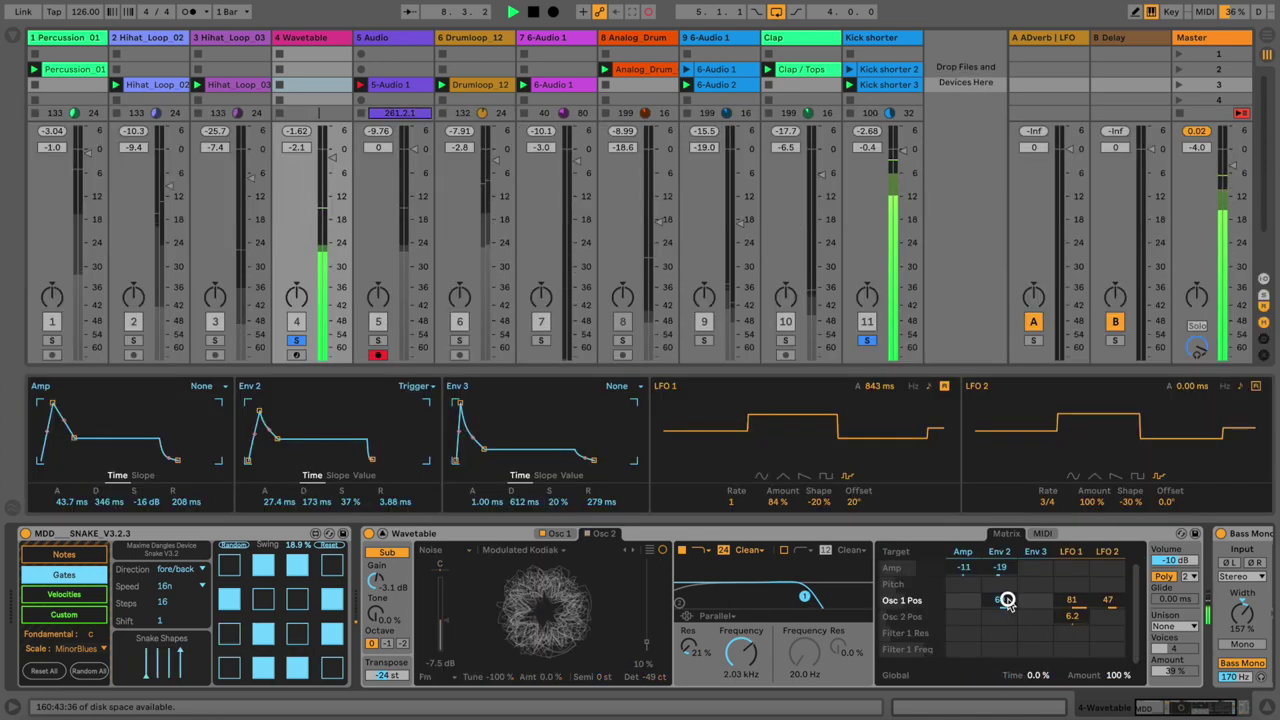
# Step: Set Osc 1's wavetable position to 22 % and its Env 2 modulation amount to 100
pyautogui.click(563, 534)
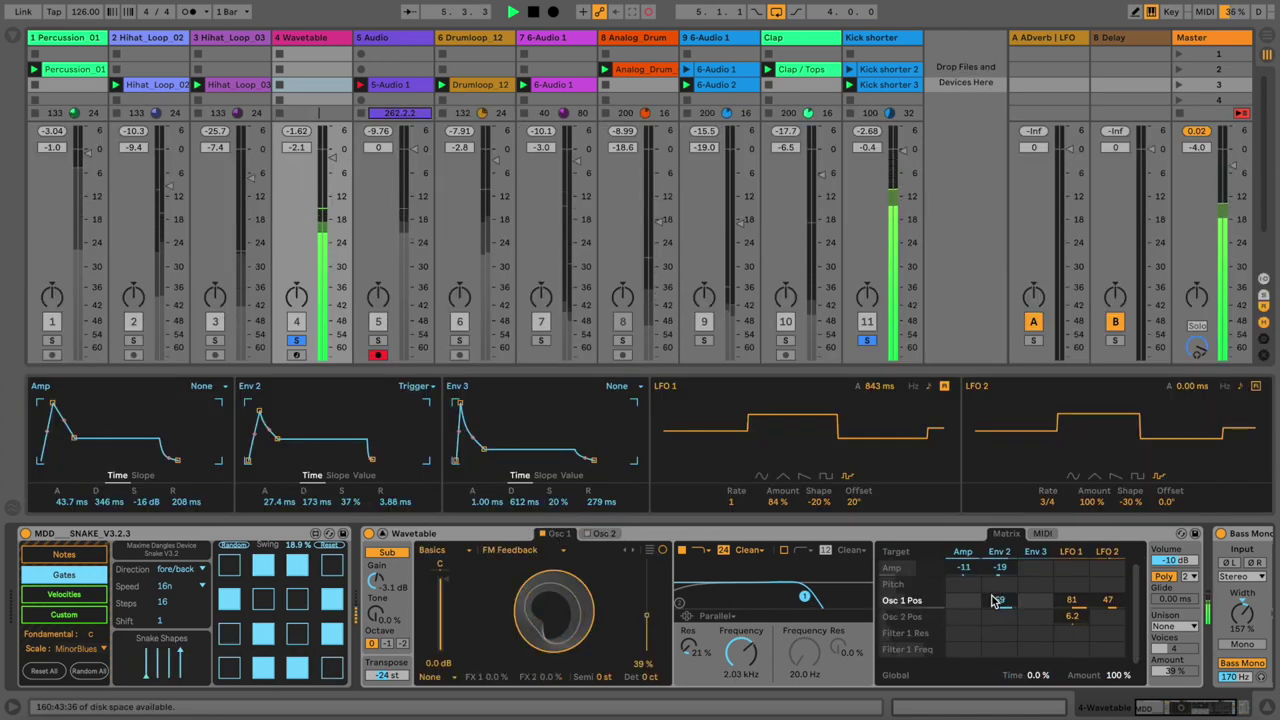
pyautogui.moveTo(997, 604); pyautogui.dragTo(996, 600)
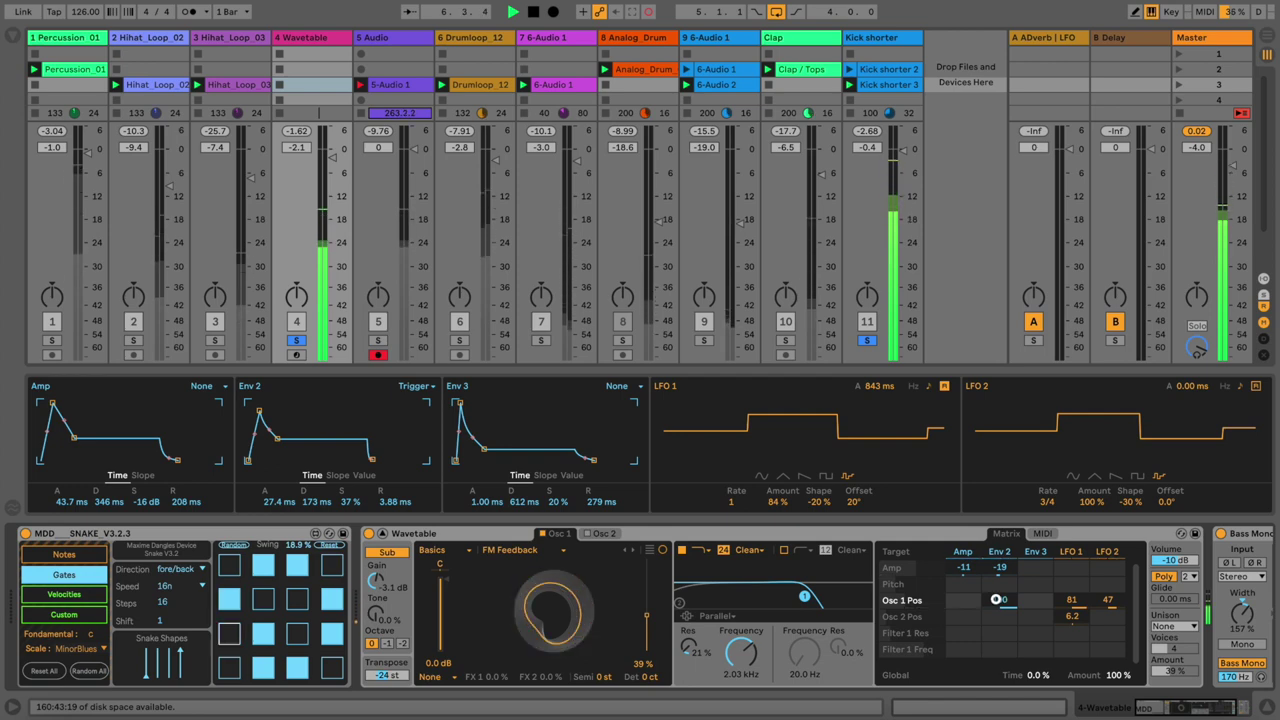
pyautogui.moveTo(647, 616)
pyautogui.mouseDown()
pyautogui.moveTo(646, 589)
pyautogui.moveTo(646, 638)
pyautogui.mouseUp()
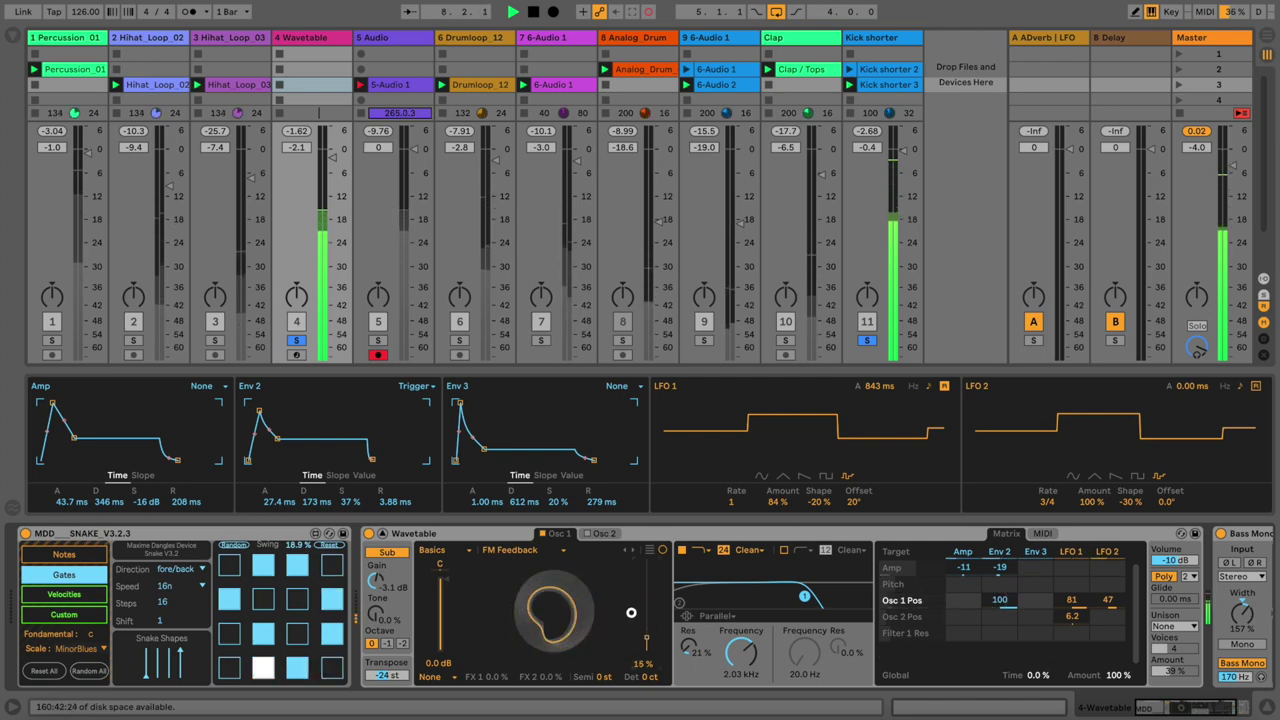
# Step: Clear Env 2 from Osc 1 Pos, route Env 2 to Osc 2 Pos at 17, and set LFO 1 to 95 on Osc 1 and 36 on Osc 2
pyautogui.click(998, 618)
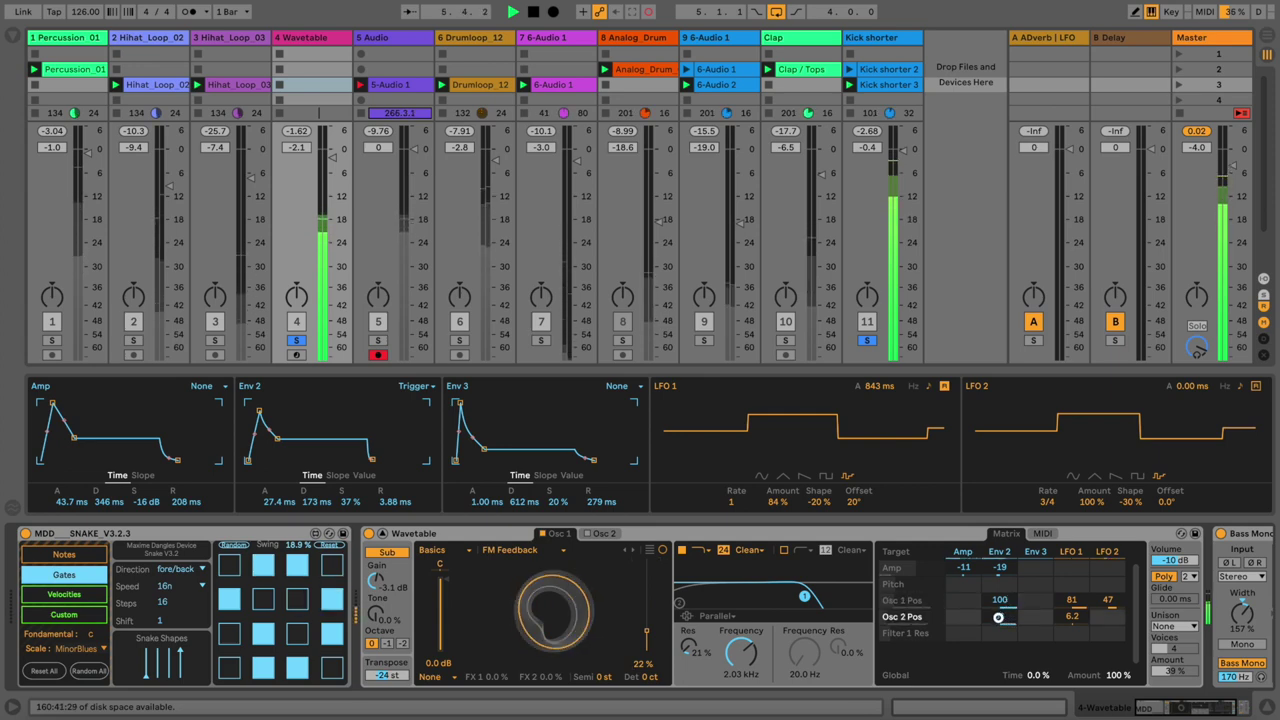
pyautogui.moveTo(998, 618); pyautogui.dragTo(1066, 606)
pyautogui.click(1068, 600)
pyautogui.click(998, 600)
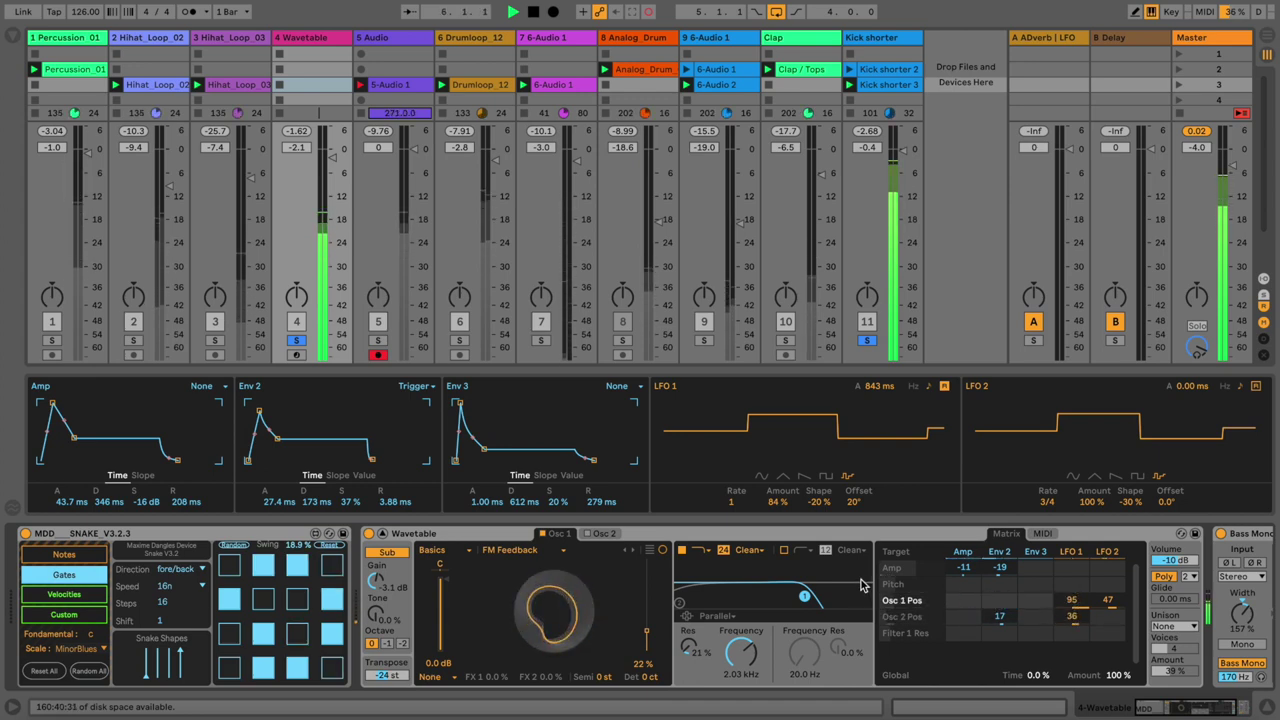
pyautogui.moveTo(1046, 677); pyautogui.dragTo(1046, 675)
pyautogui.doubleClick(1046, 675)
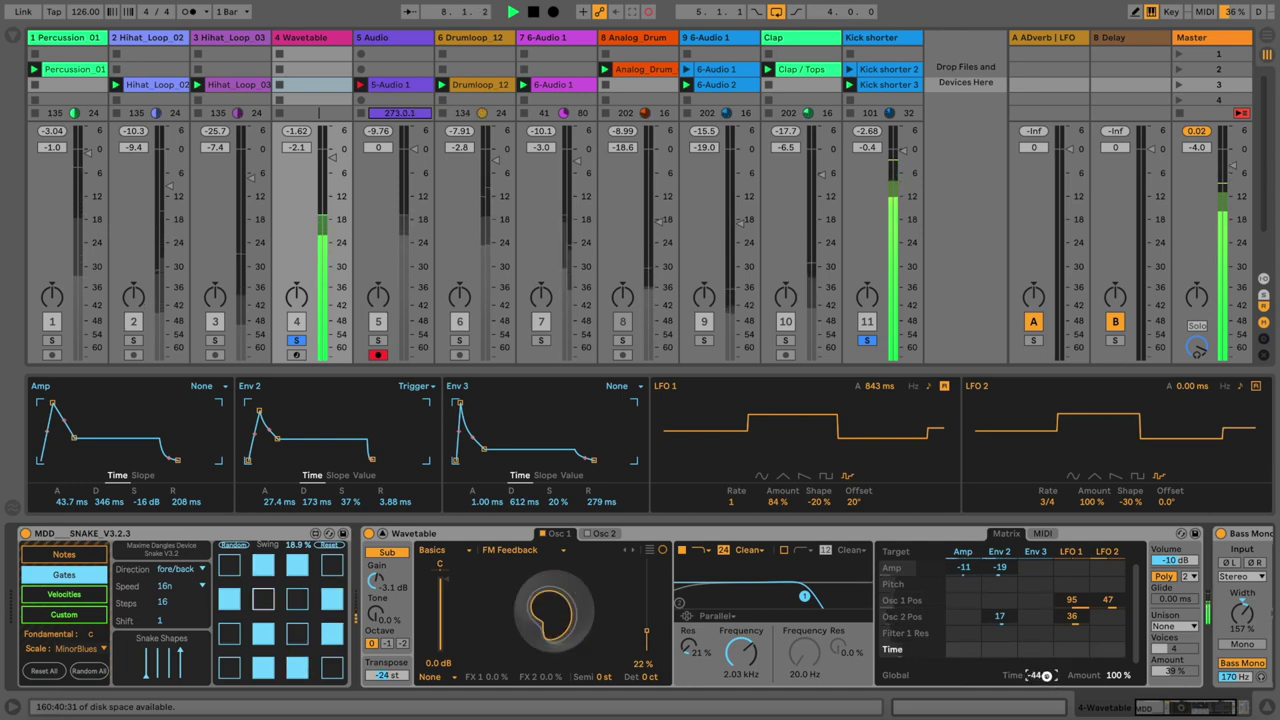
# Step: Audition Crash and Redux Noise on Osc 2, then choose Vinyl Dirt Soft with position 20 % and gain -18 dB
pyautogui.click(600, 533)
pyautogui.click(510, 550)
pyautogui.click(510, 340)
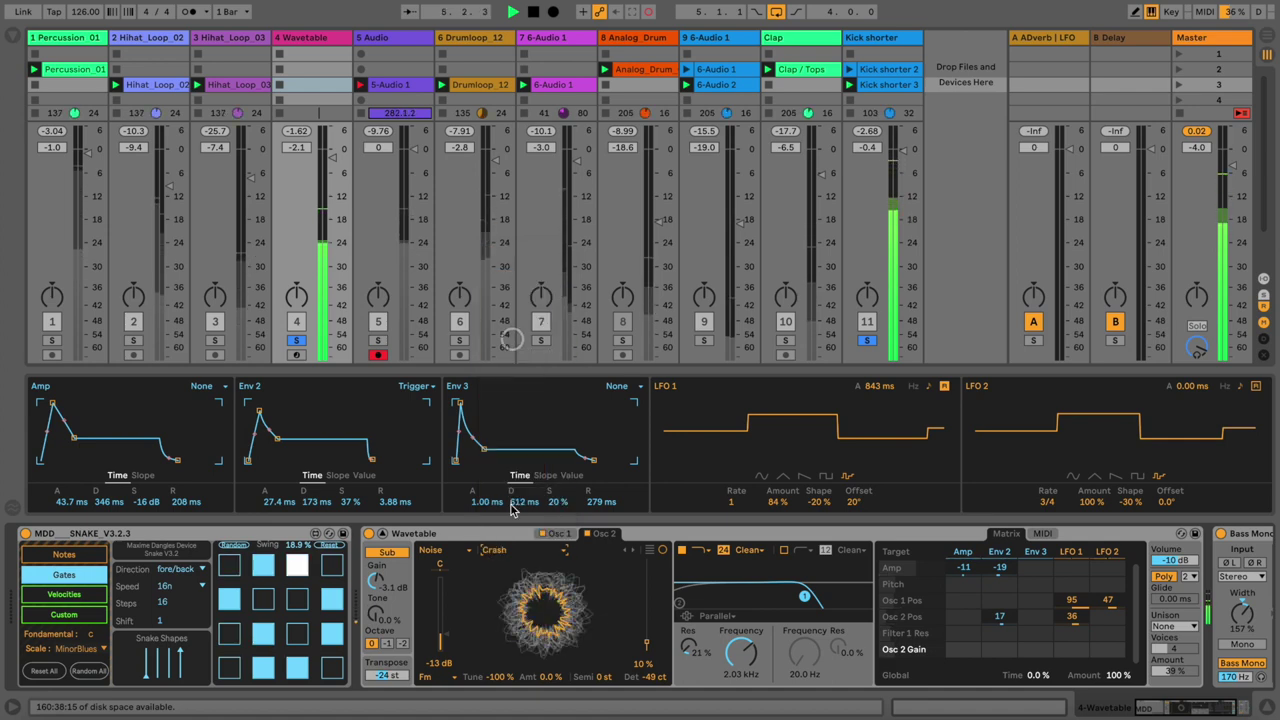
pyautogui.click(528, 551)
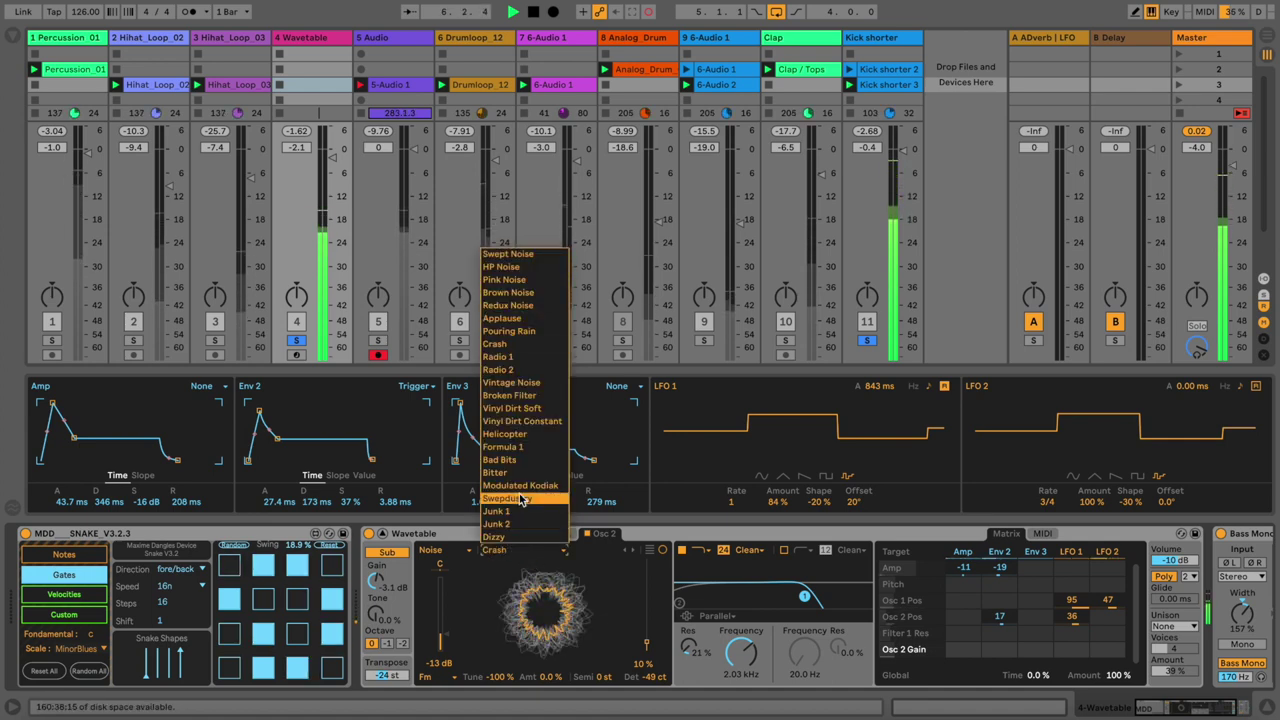
pyautogui.click(510, 305)
pyautogui.click(512, 550)
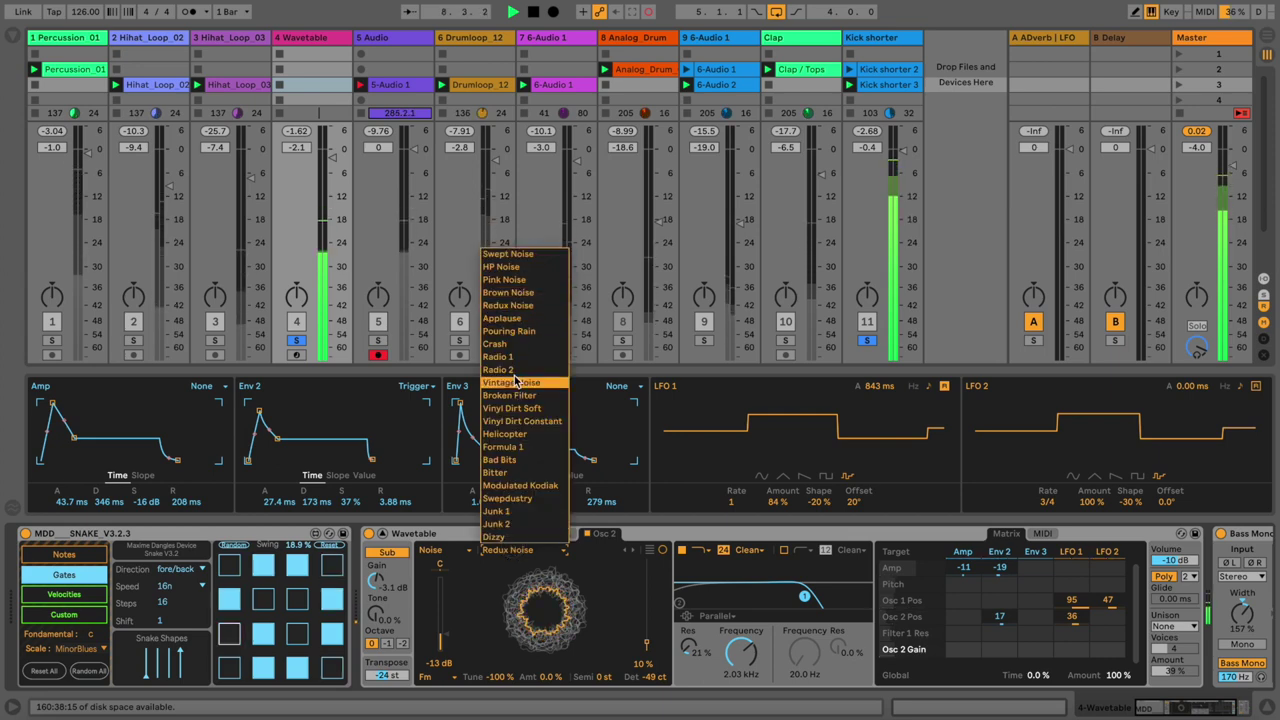
pyautogui.click(511, 408)
pyautogui.moveTo(641, 634); pyautogui.dragTo(631, 641)
pyautogui.moveTo(452, 619); pyautogui.dragTo(424, 631)
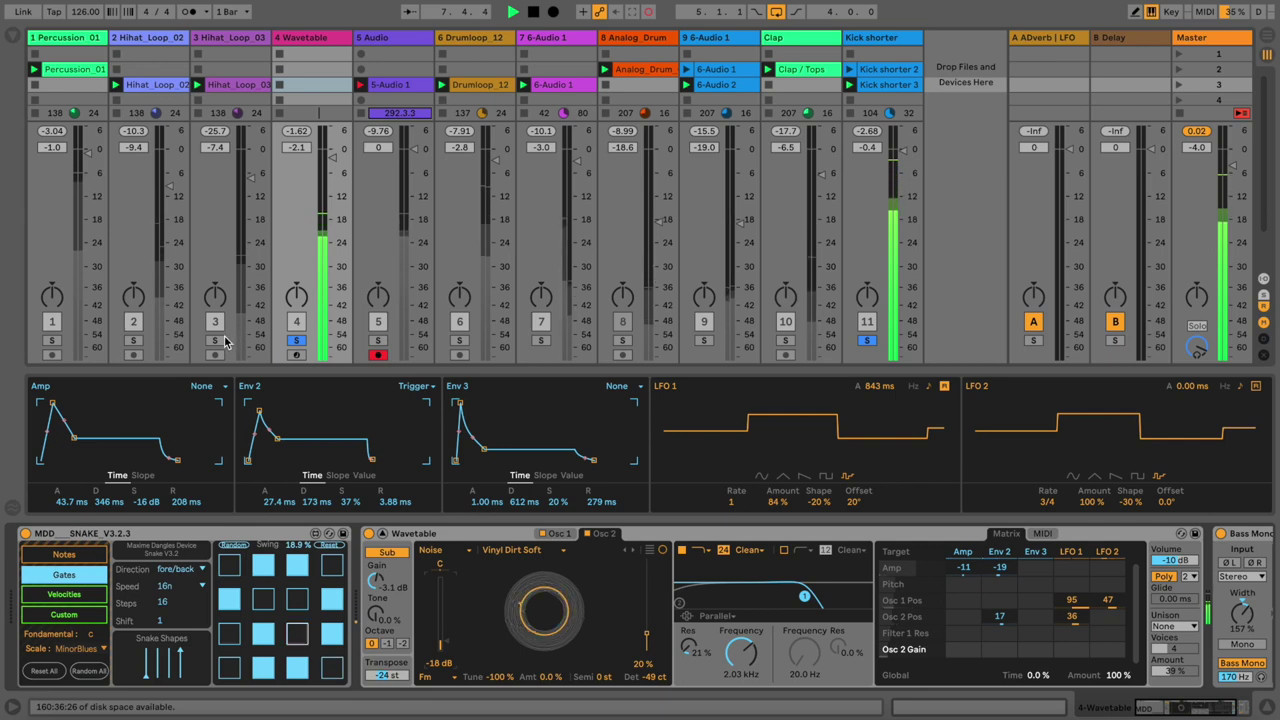
# Step: Unsolo the Wavetable track, lower its fader to -2.6 dB, and raise the synth's output volume to -6.5 dB
pyautogui.click(295, 341)
pyautogui.moveTo(333, 158)
pyautogui.mouseDown()
pyautogui.moveTo(327, 149)
pyautogui.moveTo(327, 160)
pyautogui.mouseUp()
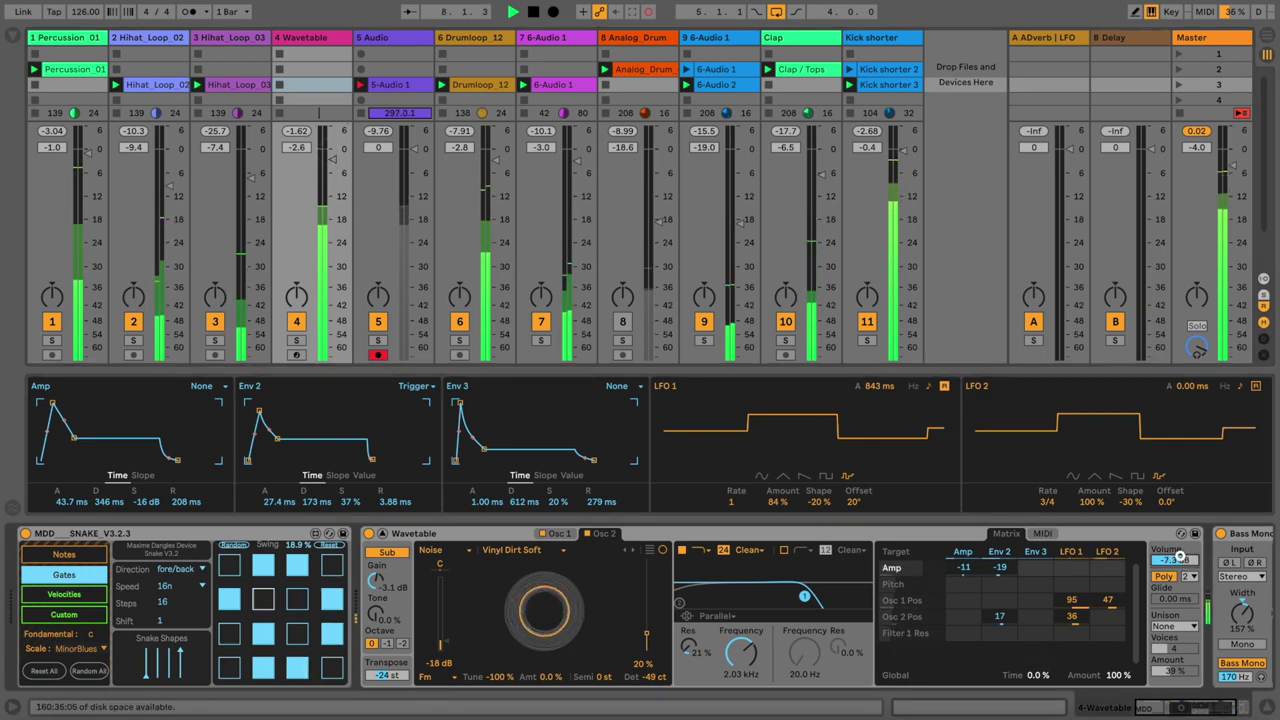
pyautogui.moveTo(1182, 562); pyautogui.dragTo(1182, 556)
# Step: Try Classic unison on the Wavetable synth with 8 voices and an amount of 55 %
pyautogui.click(1185, 627)
pyautogui.click(1172, 630)
pyautogui.click(1172, 628)
pyautogui.click(1172, 642)
pyautogui.click(1176, 673)
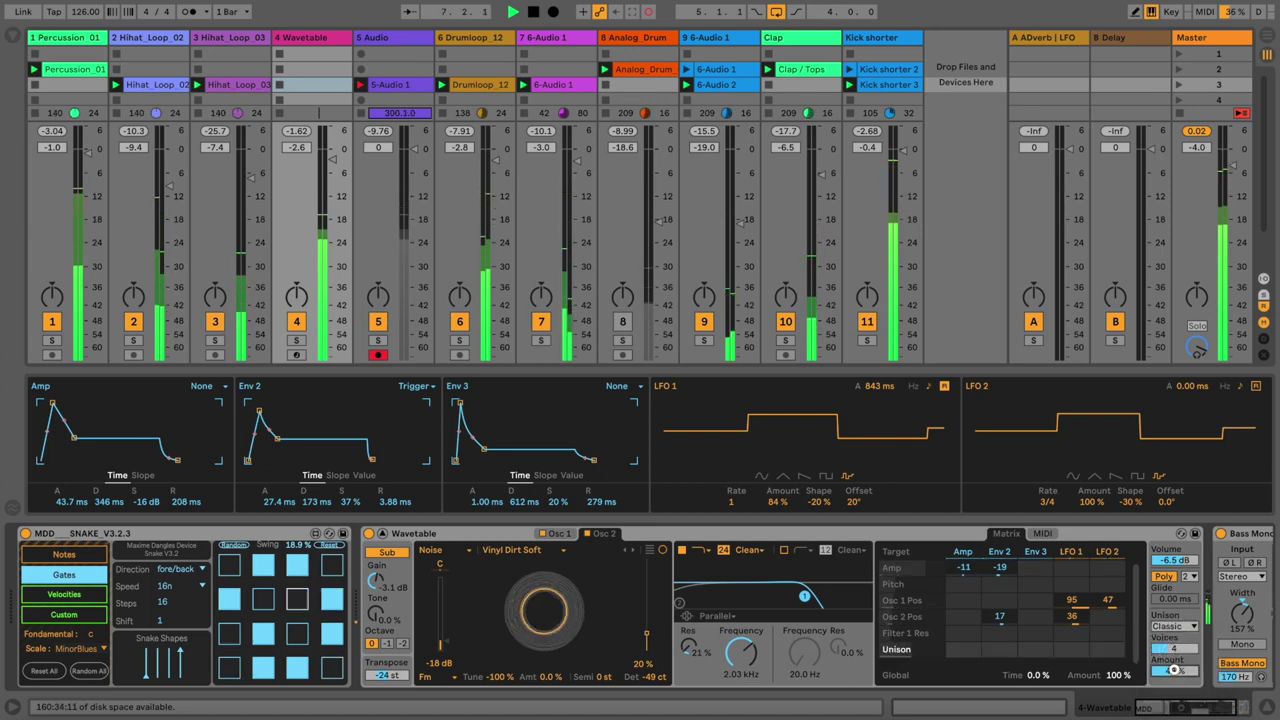
pyautogui.moveTo(1176, 670); pyautogui.dragTo(1174, 647)
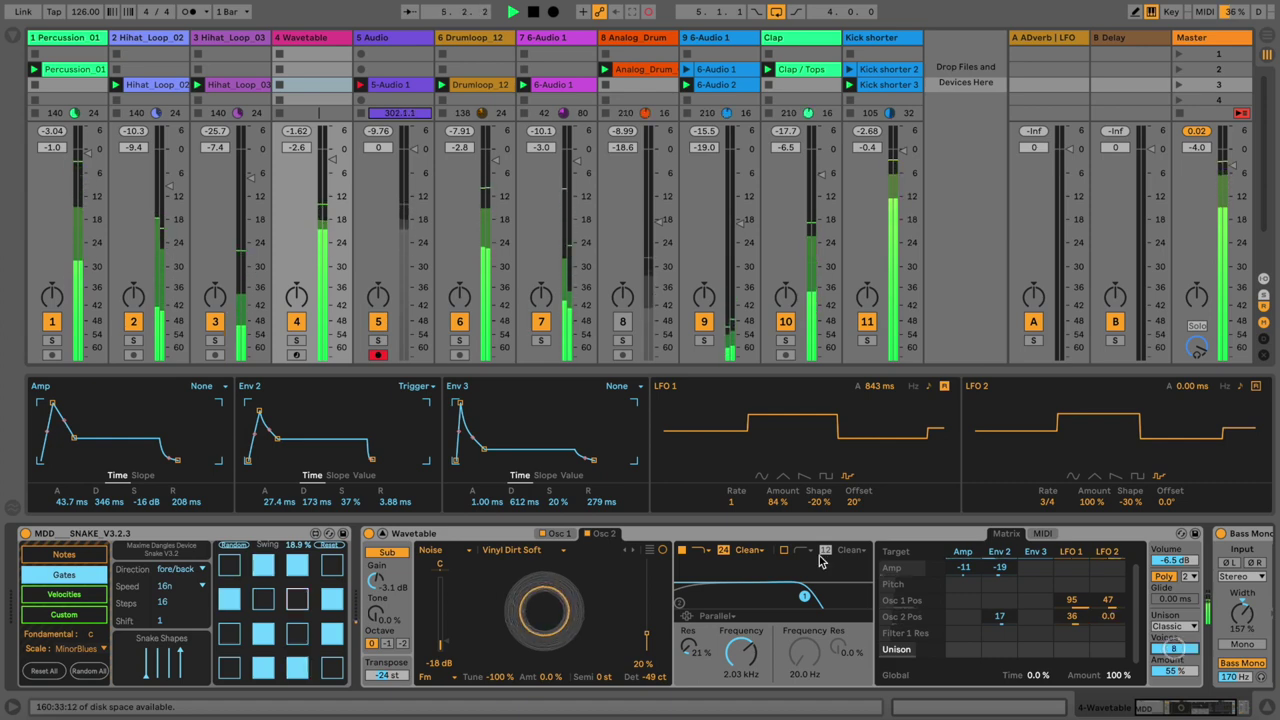
# Step: Solo the Wavetable track and narrow the Width of the utility effect after the synth to 44 %
pyautogui.click(296, 342)
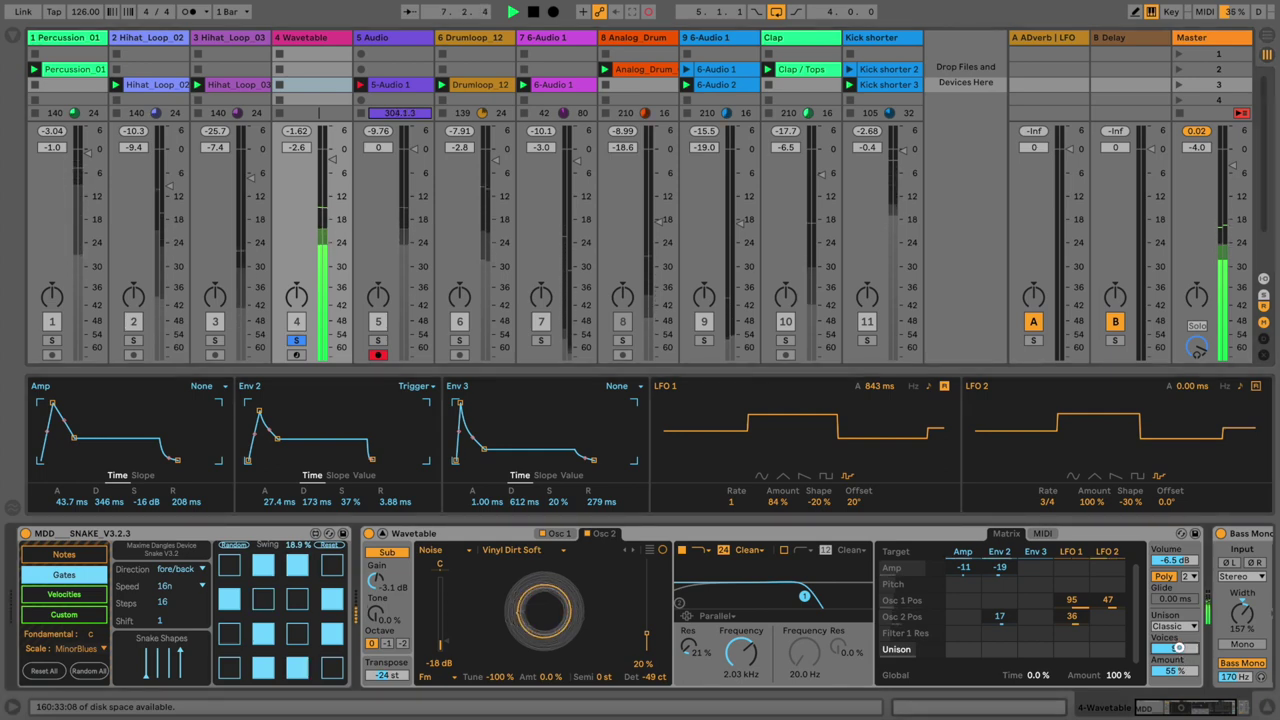
pyautogui.moveTo(1268, 614); pyautogui.dragTo(1241, 685)
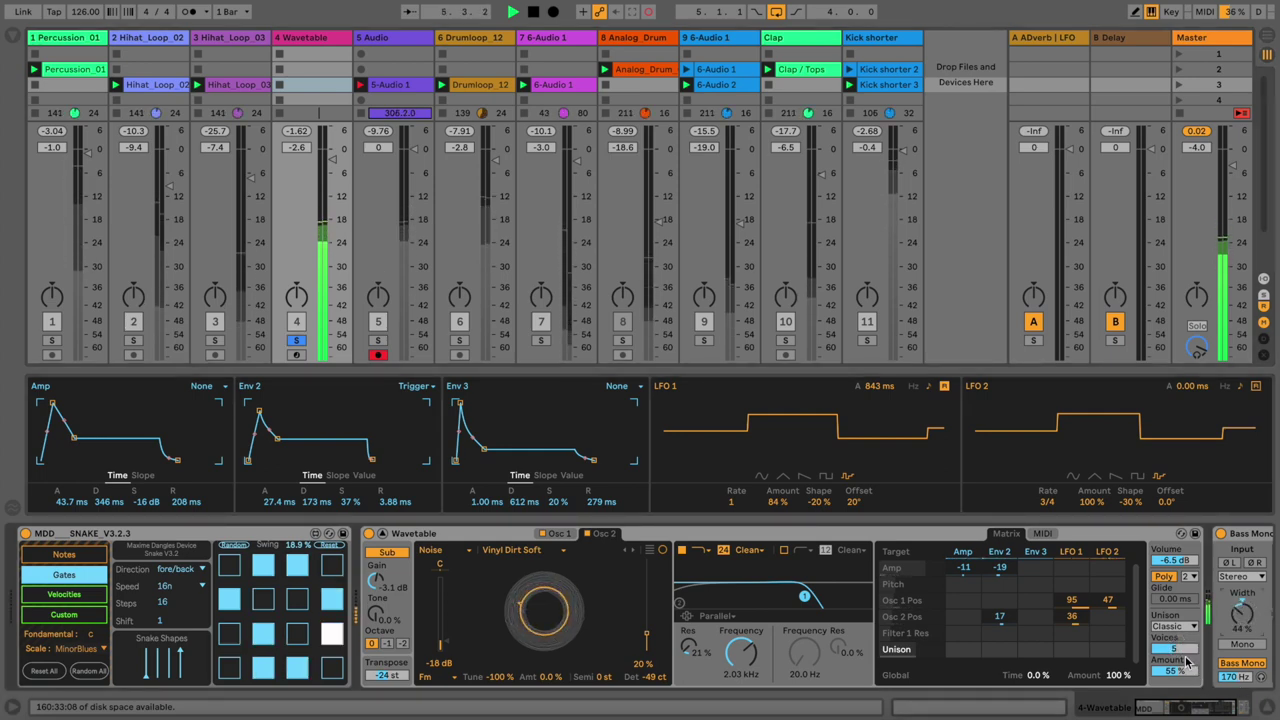
# Step: Try Shimmer unison, then switch the synth's unison mode to Noise with 4 voices and raise the unison amount
pyautogui.click(1180, 627)
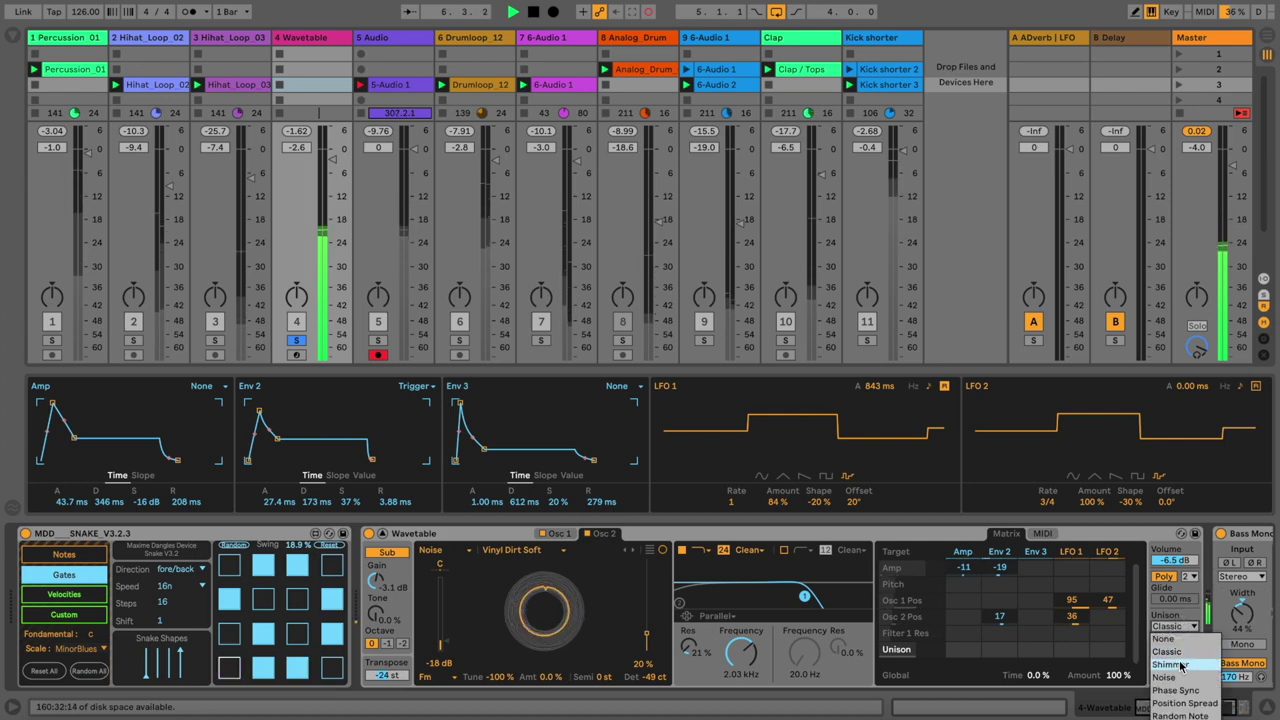
pyautogui.click(1172, 664)
pyautogui.press('Down')
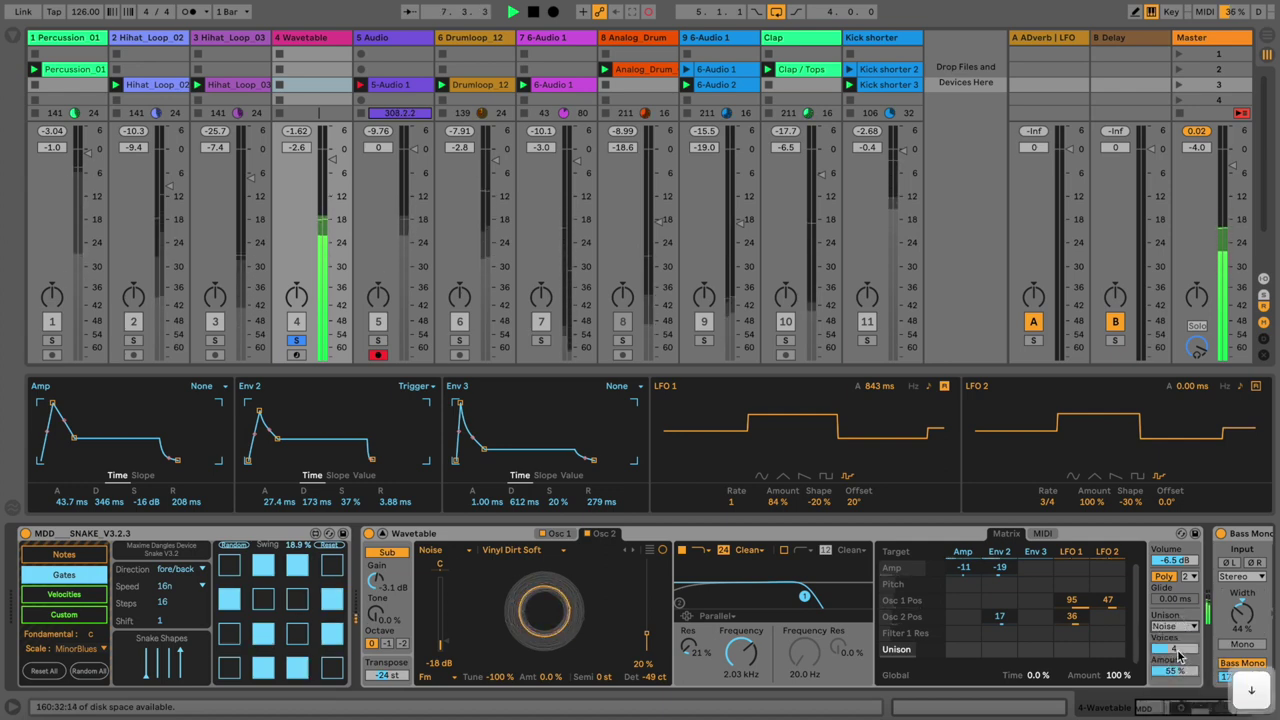
pyautogui.moveTo(1178, 669); pyautogui.dragTo(1178, 655)
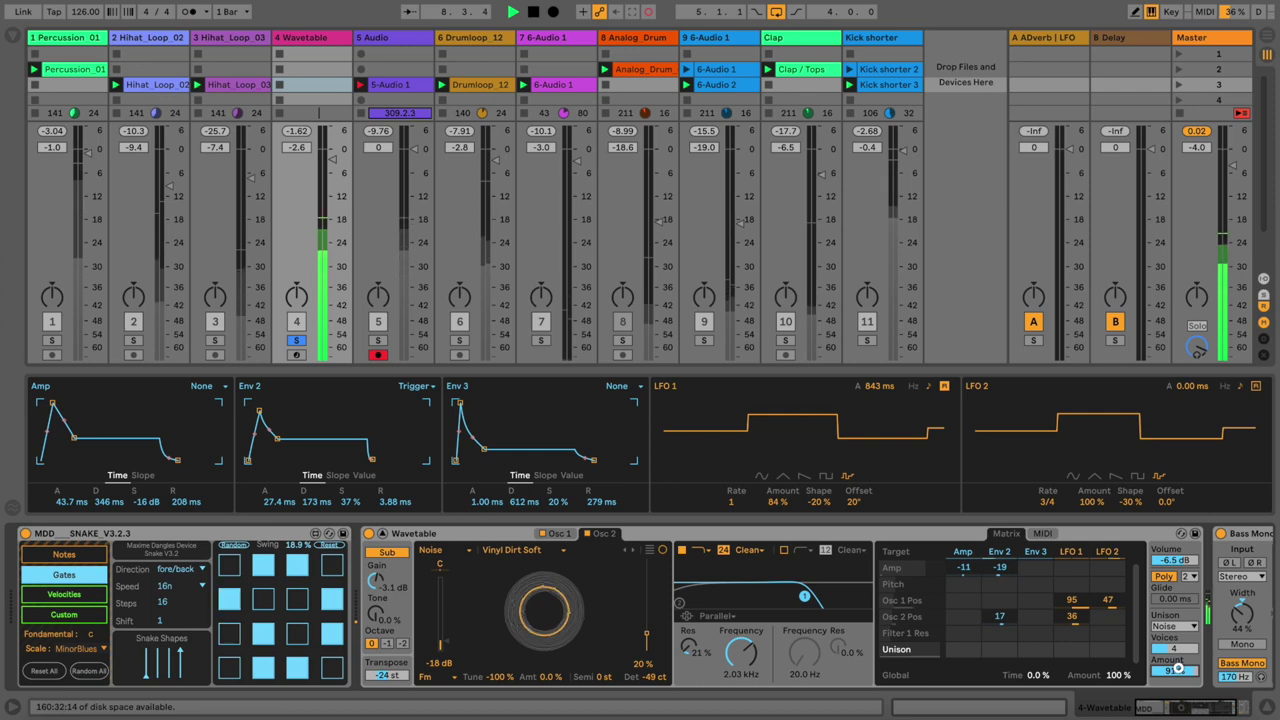
pyautogui.press('space')
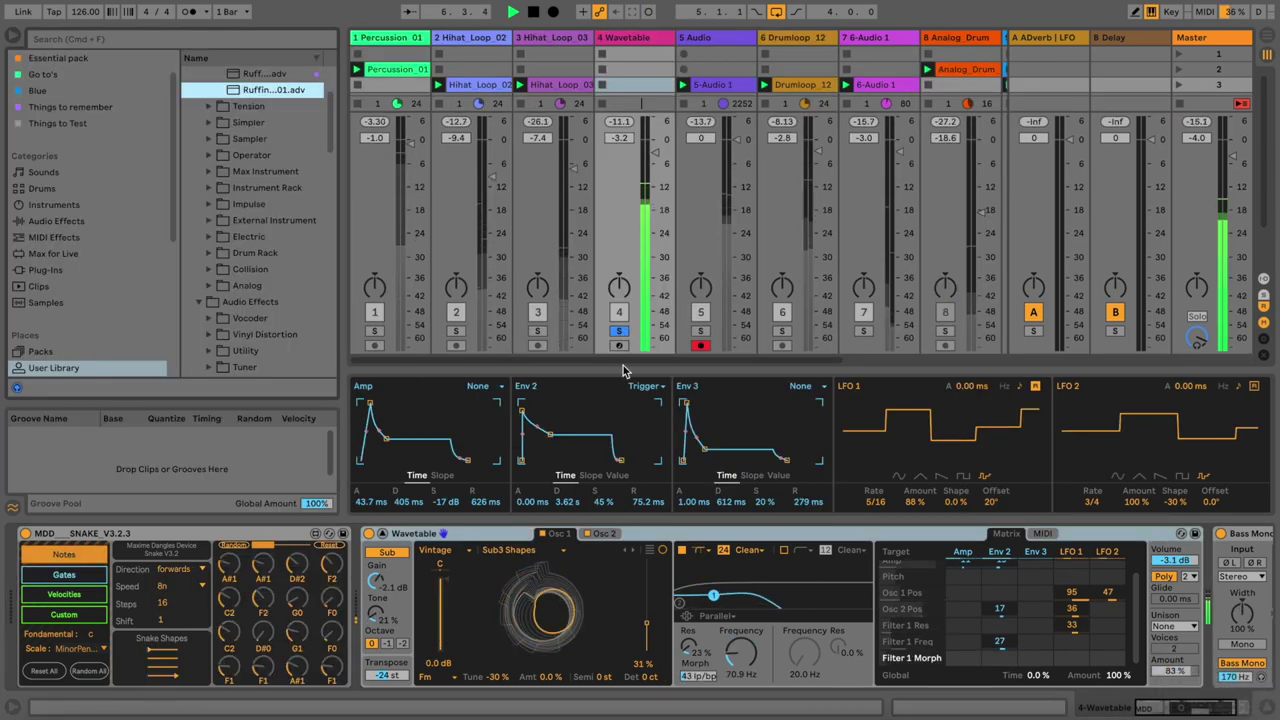
# Step: Change Osc 2's noise wavetable to Junk 1 and set its position to 82 %
pyautogui.click(600, 533)
pyautogui.click(528, 549)
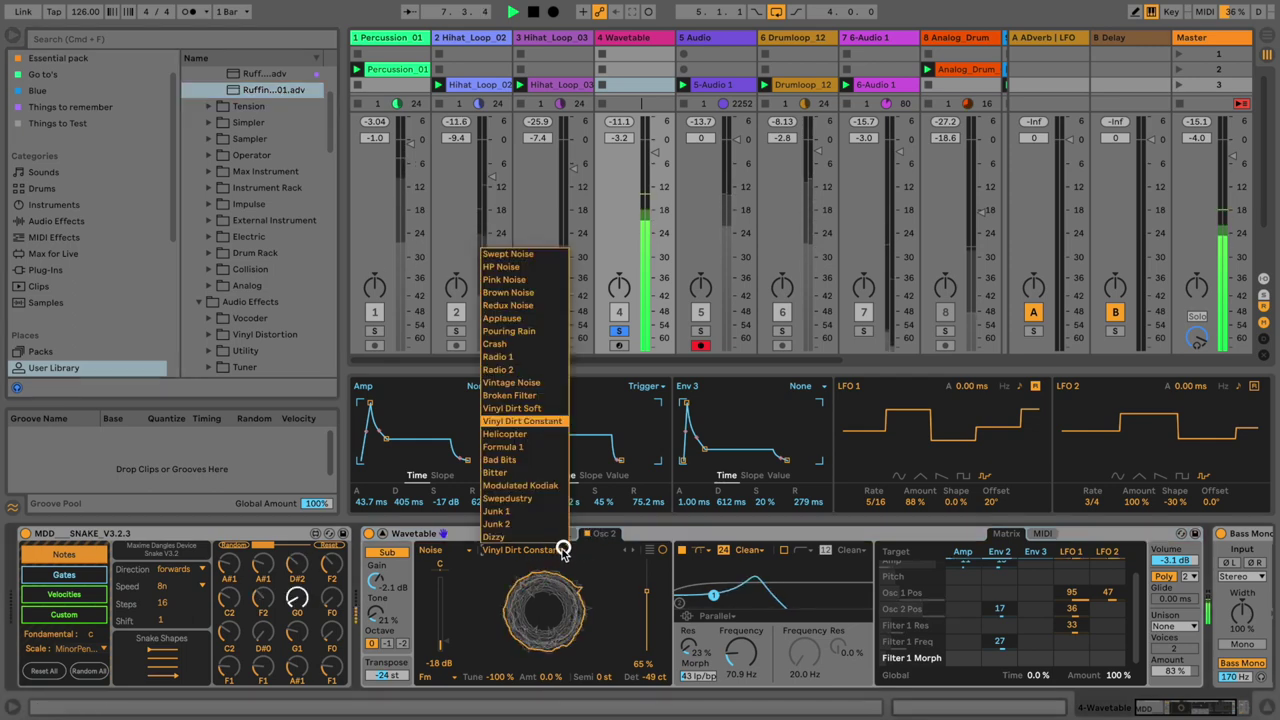
pyautogui.click(520, 511)
pyautogui.click(520, 549)
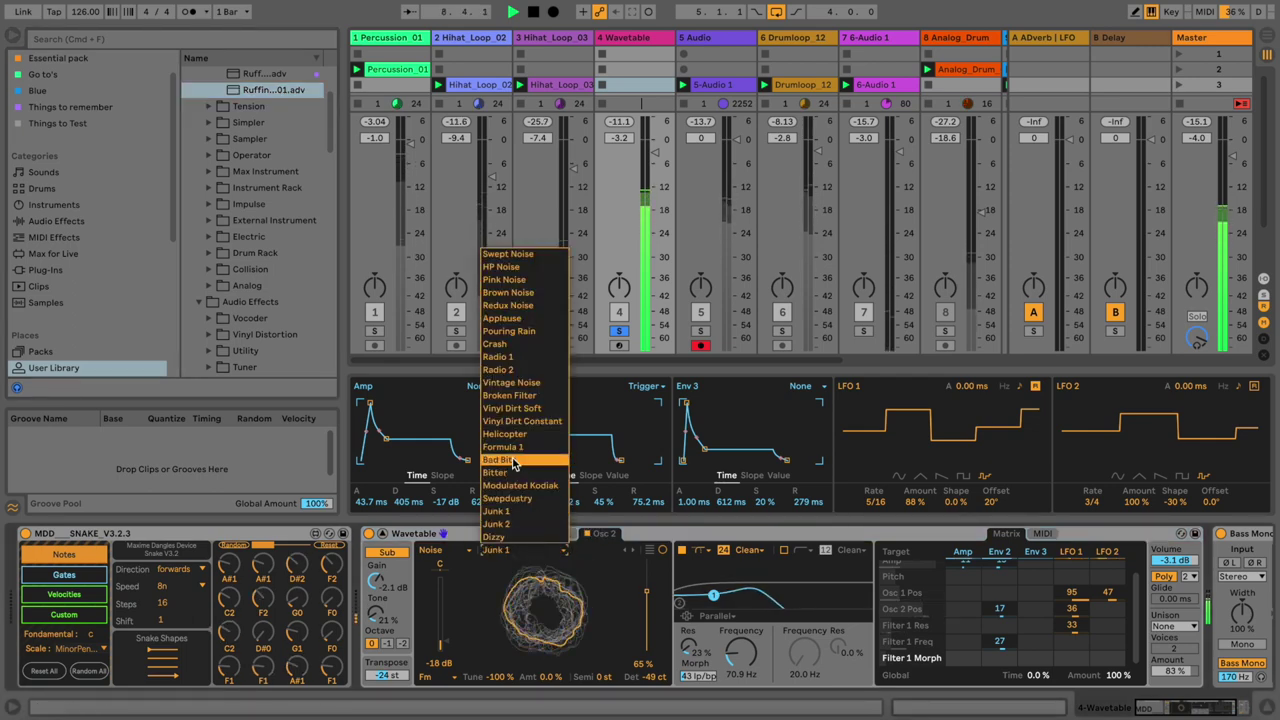
pyautogui.click(596, 562)
pyautogui.moveTo(645, 593); pyautogui.dragTo(631, 586)
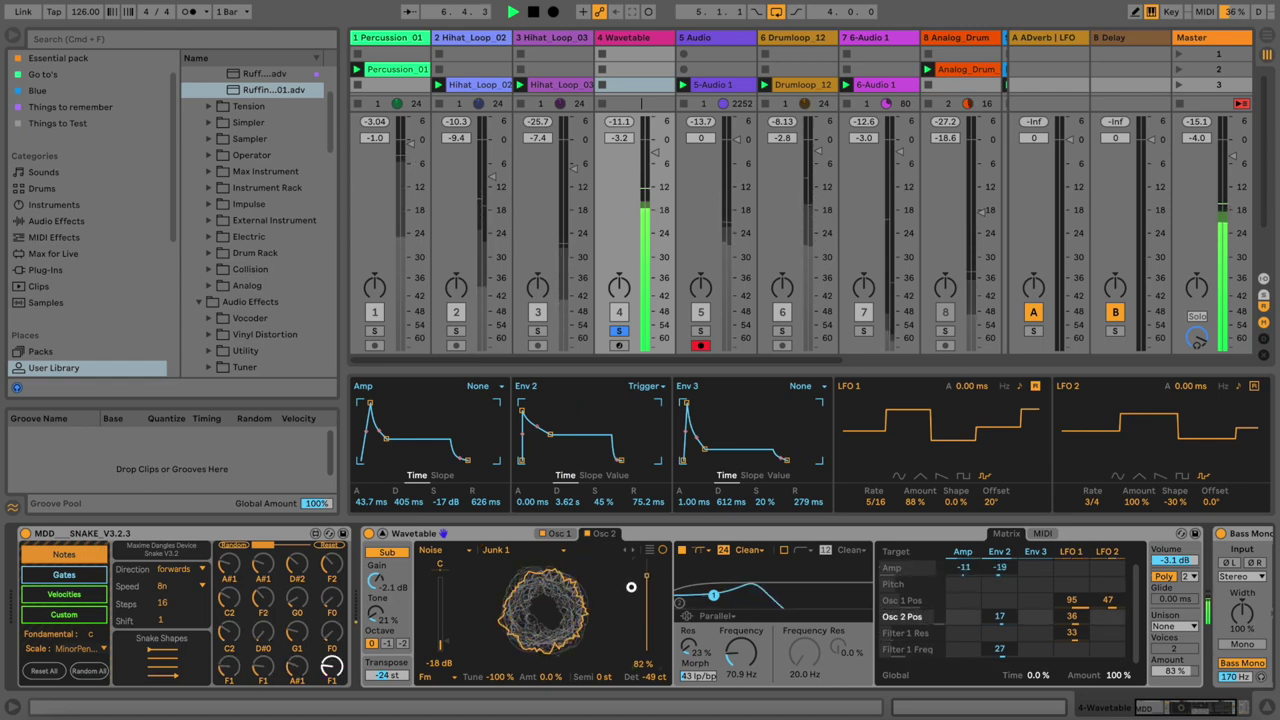
# Step: Raise Filter 1's frequency to 349 Hz and set LFO 1's rate to 2
pyautogui.moveTo(740, 652); pyautogui.dragTo(740, 642)
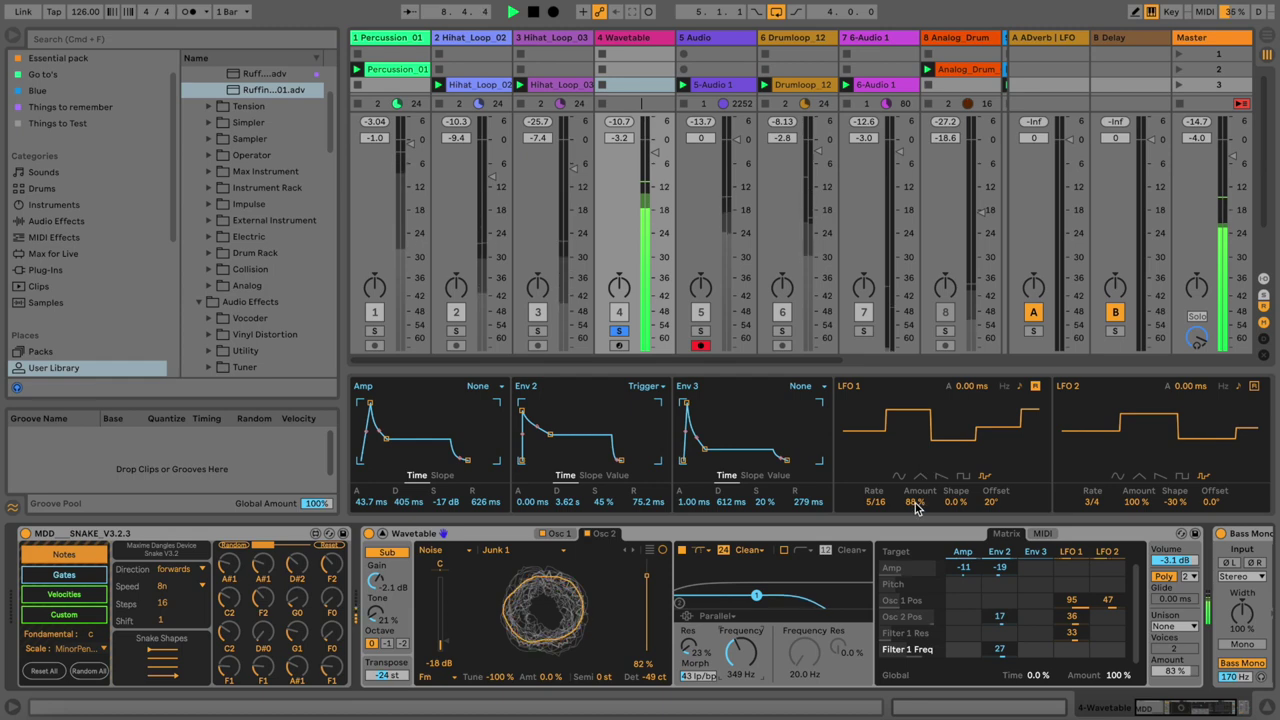
pyautogui.moveTo(876, 502)
pyautogui.mouseDown()
pyautogui.moveTo(880, 490)
pyautogui.moveTo(881, 501)
pyautogui.mouseUp()
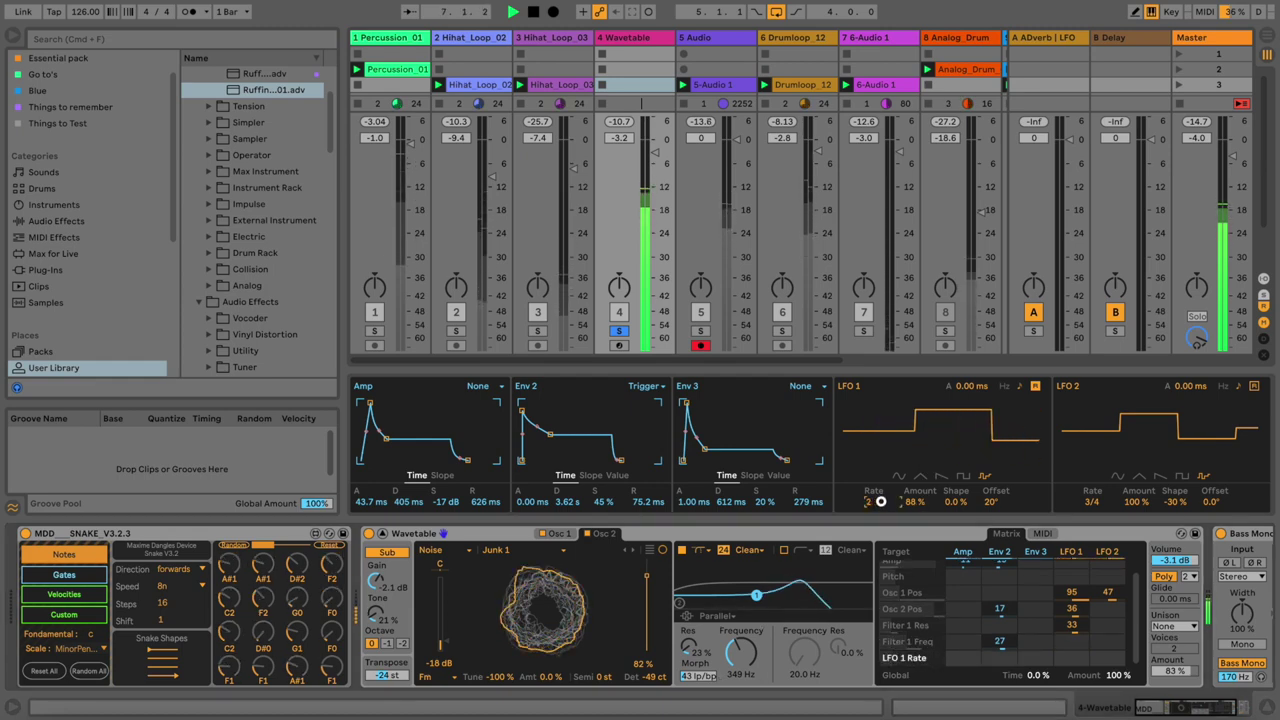
# Step: Switch Osc 1 to the Basic Shapes wavetable from Basics at position 0 %, with Fm Tune at 100 % and Amt at 11 %
pyautogui.click(558, 534)
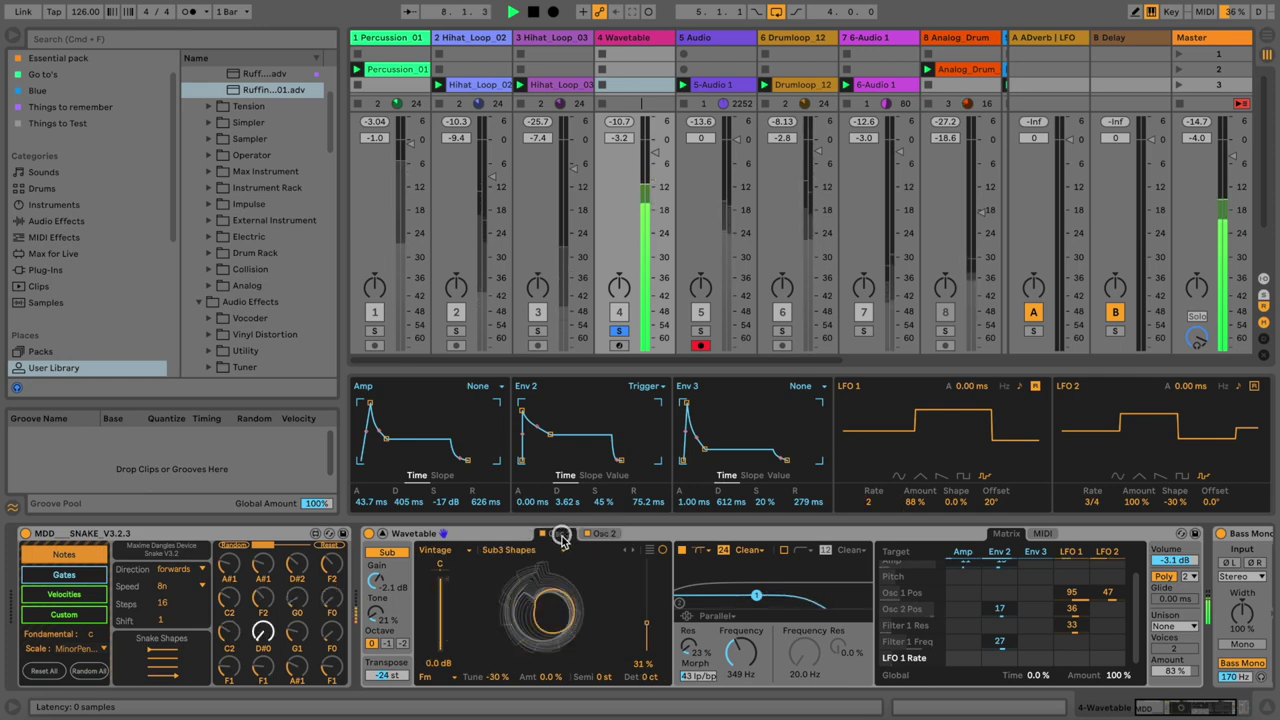
pyautogui.click(440, 550)
pyautogui.click(450, 565)
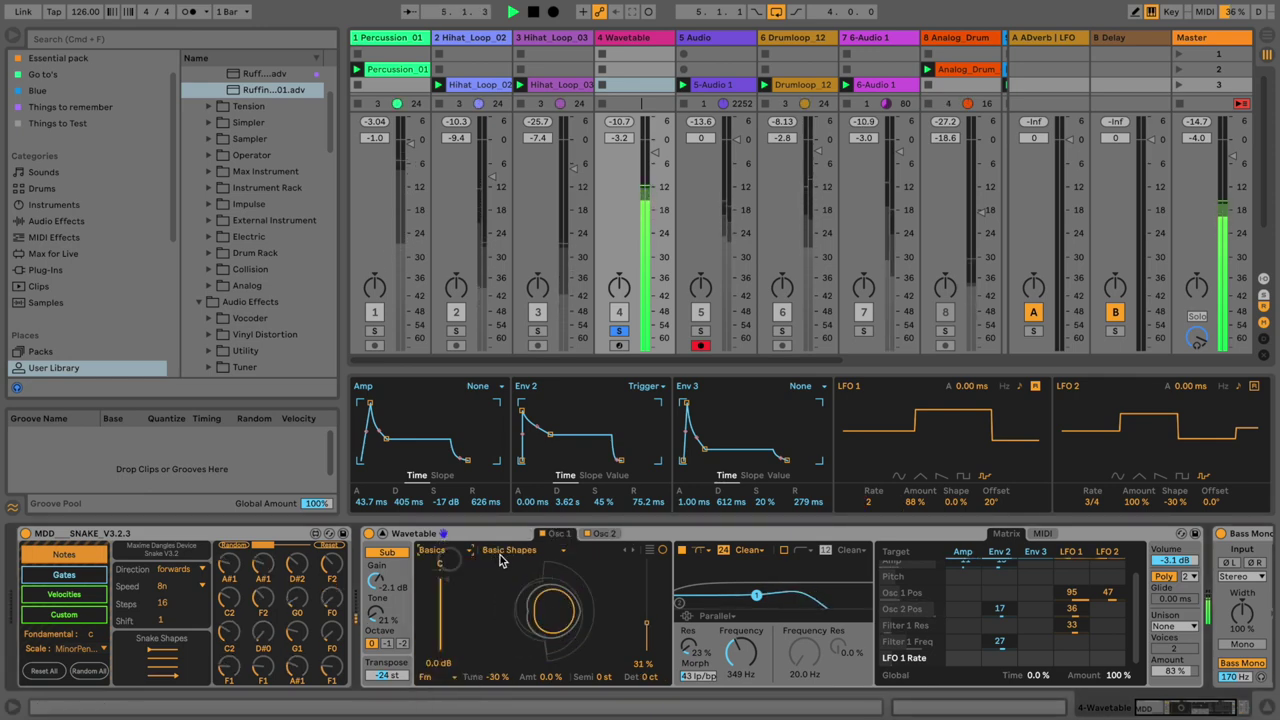
pyautogui.click(510, 550)
pyautogui.click(533, 180)
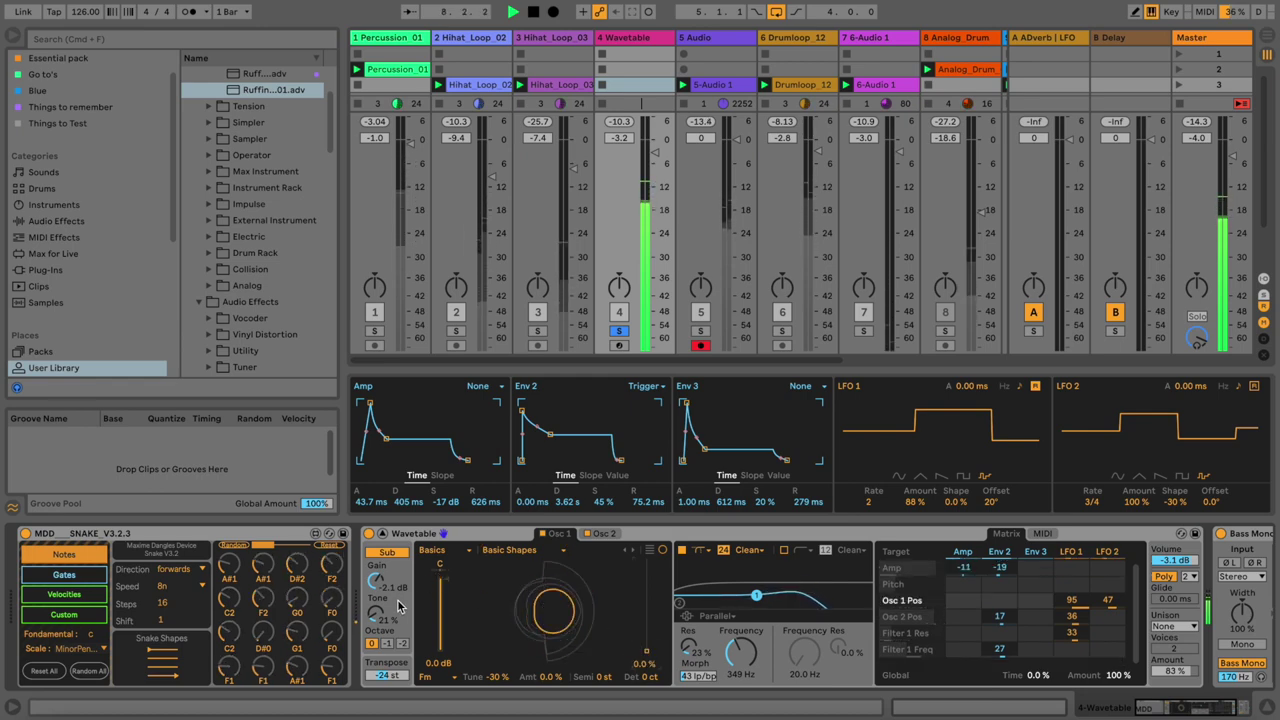
pyautogui.moveTo(480, 686); pyautogui.dragTo(488, 677)
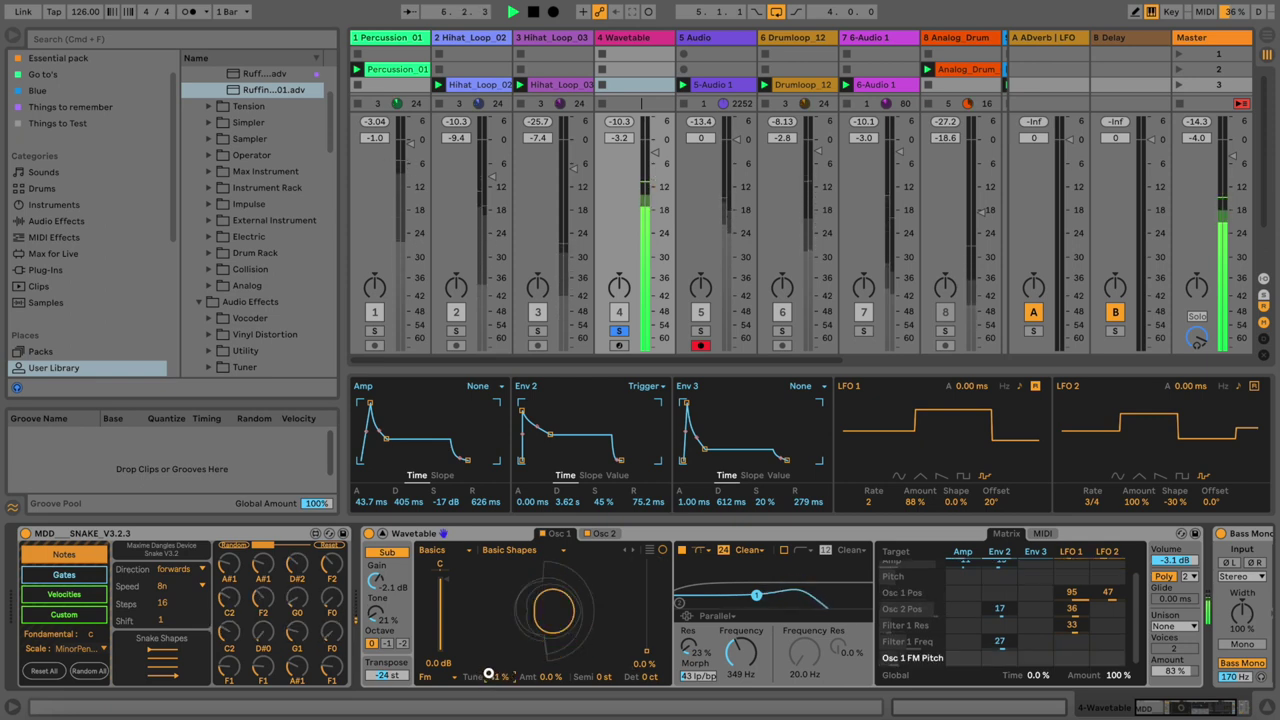
pyautogui.moveTo(533, 680); pyautogui.dragTo(543, 676)
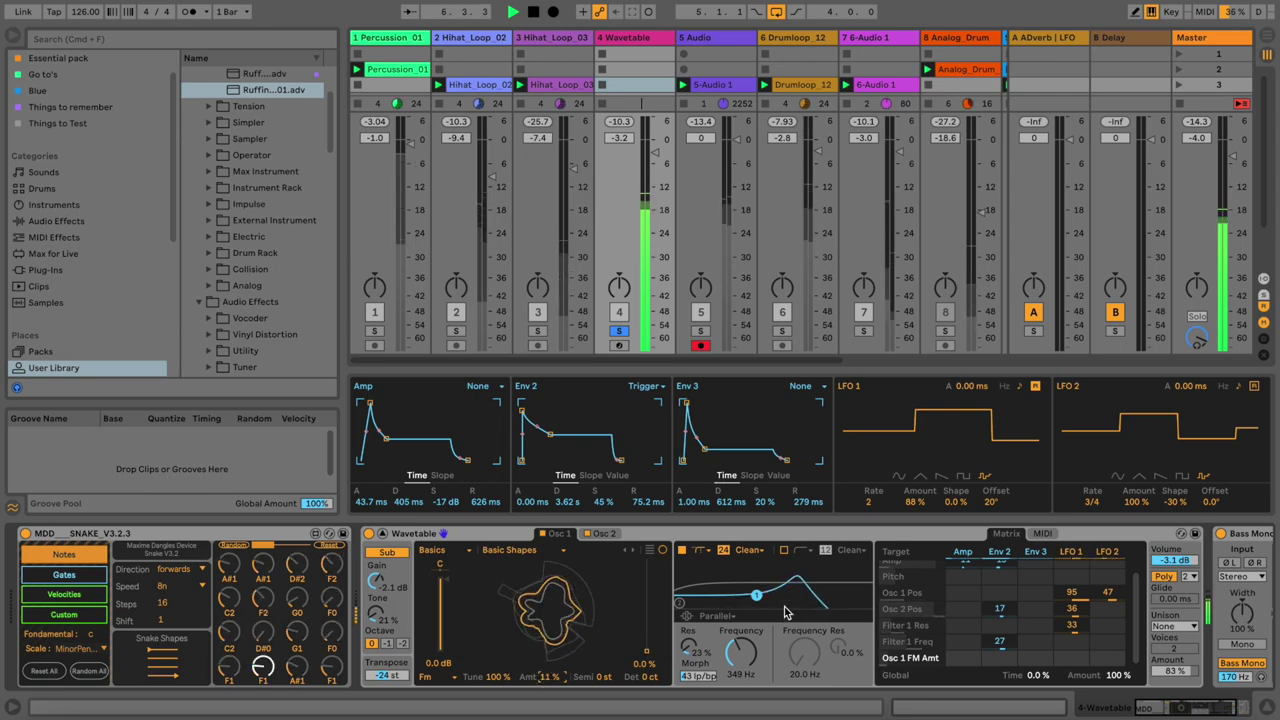
# Step: Set Osc 2's Fm Amt to 19 % with Tune at -100 %, and lower its wavetable position to 32 %
pyautogui.click(604, 534)
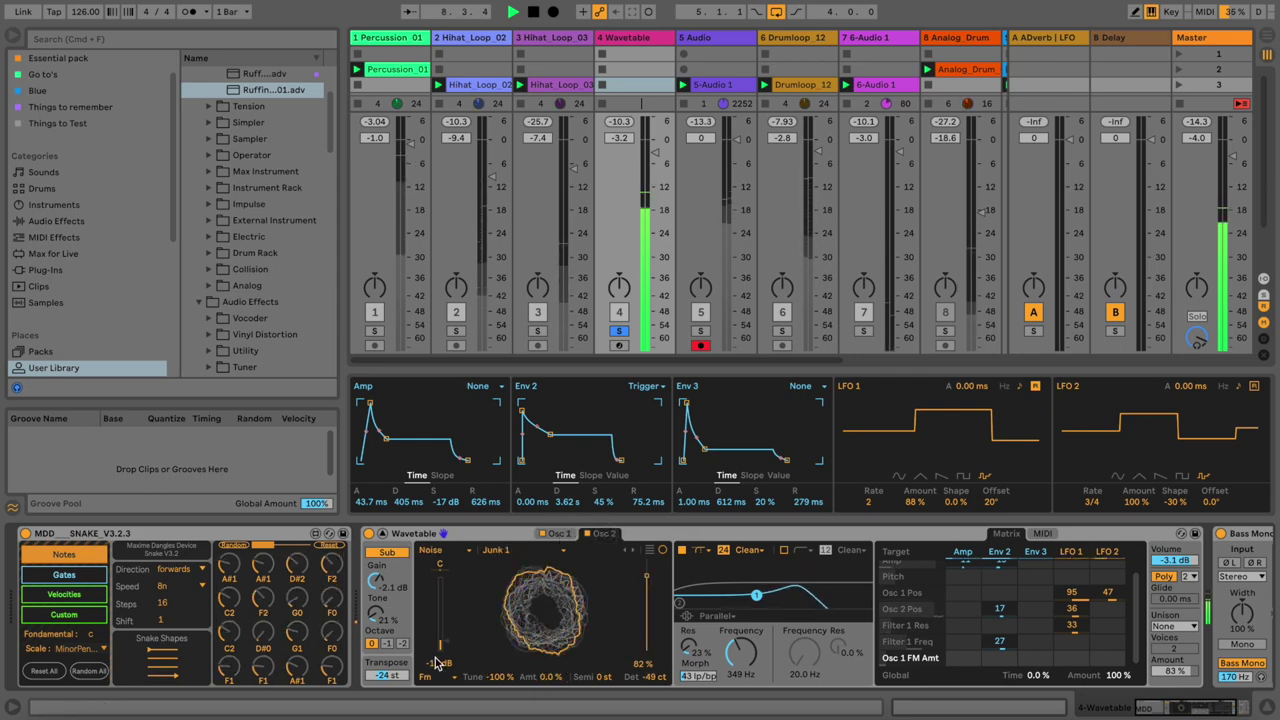
pyautogui.click(546, 676)
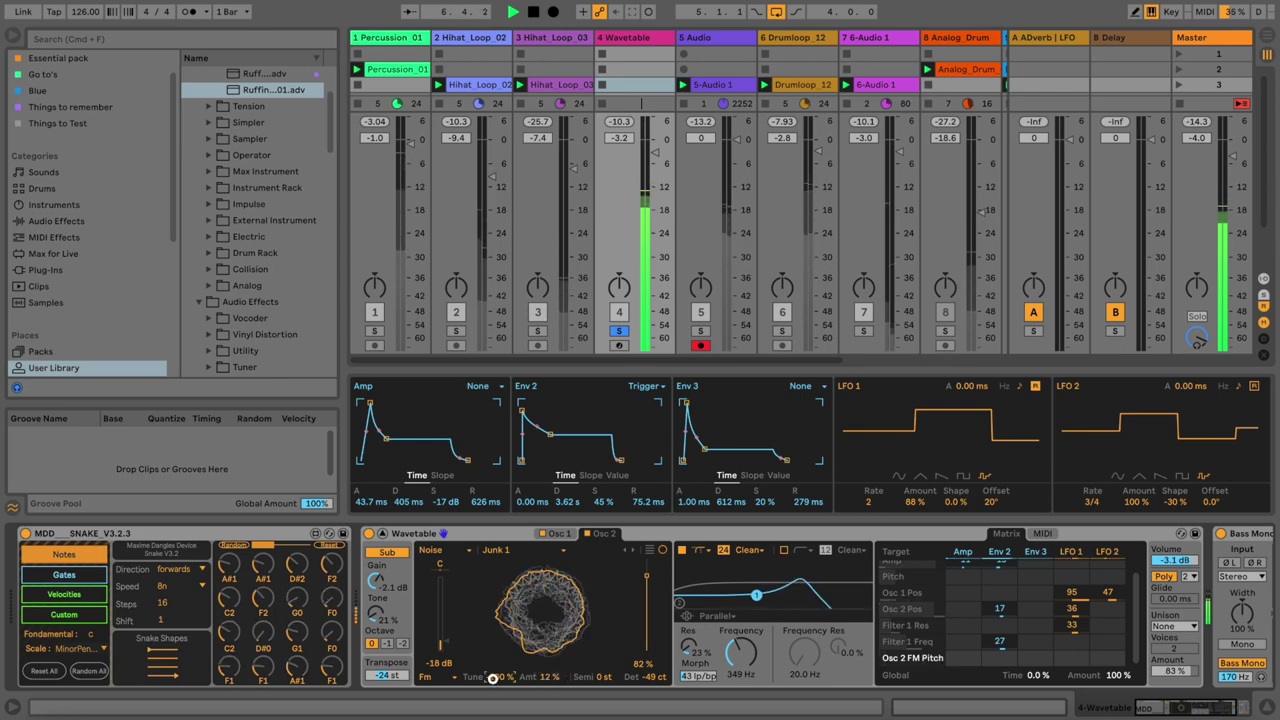
pyautogui.moveTo(546, 674); pyautogui.dragTo(546, 645)
pyautogui.moveTo(645, 582); pyautogui.dragTo(645, 608)
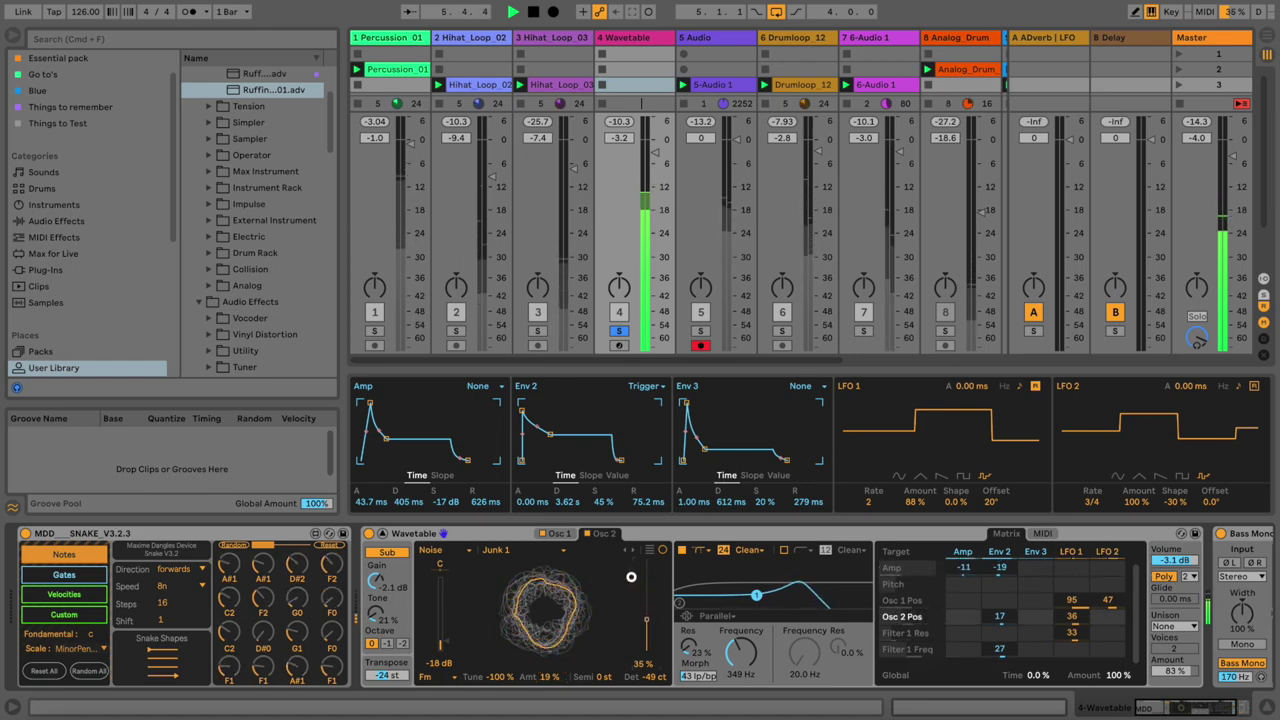
pyautogui.moveTo(648, 626); pyautogui.dragTo(648, 628)
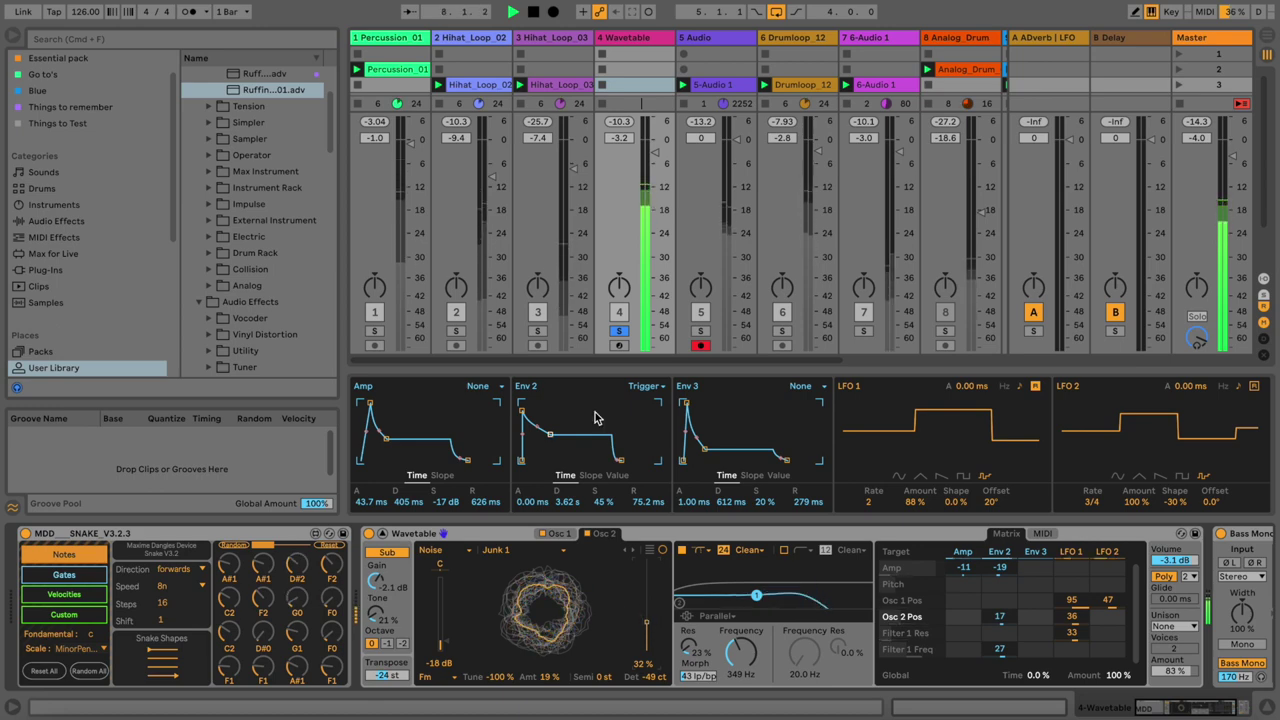
# Step: Solo the Kick shorter track alongside the Wavetable track
pyautogui.moveTo(687, 360); pyautogui.dragTo(857, 358)
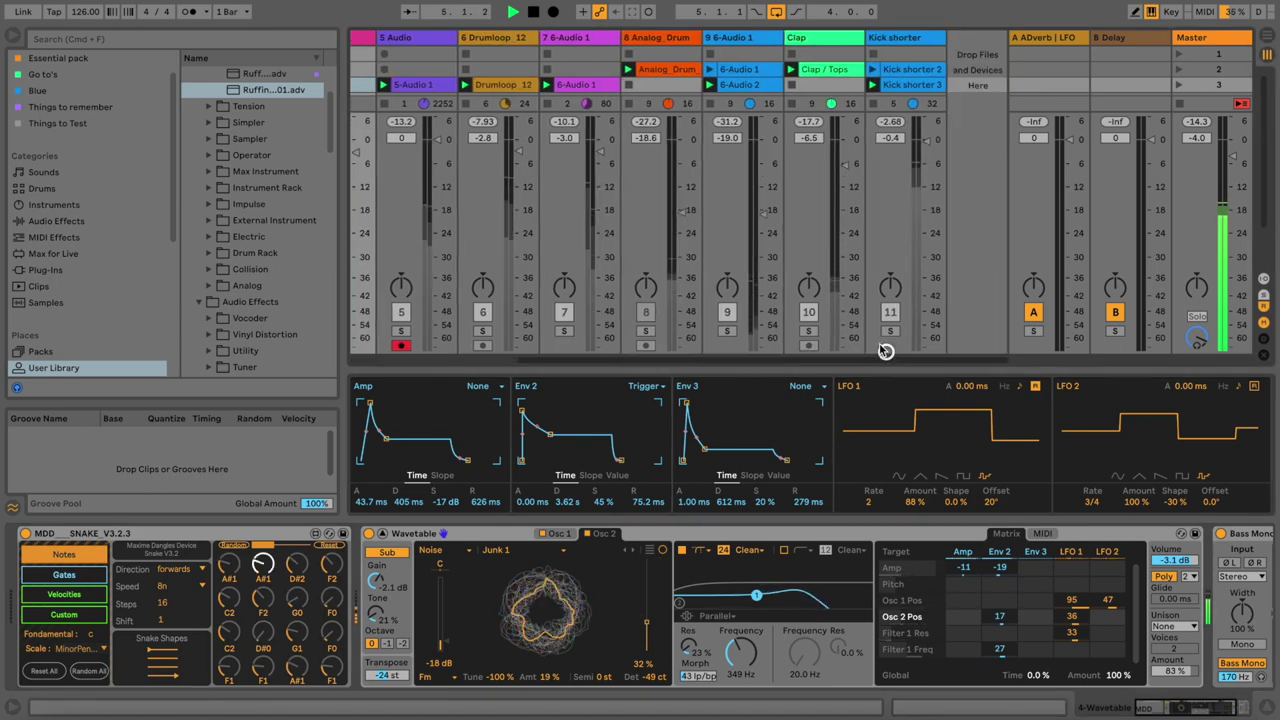
pyautogui.click(891, 332)
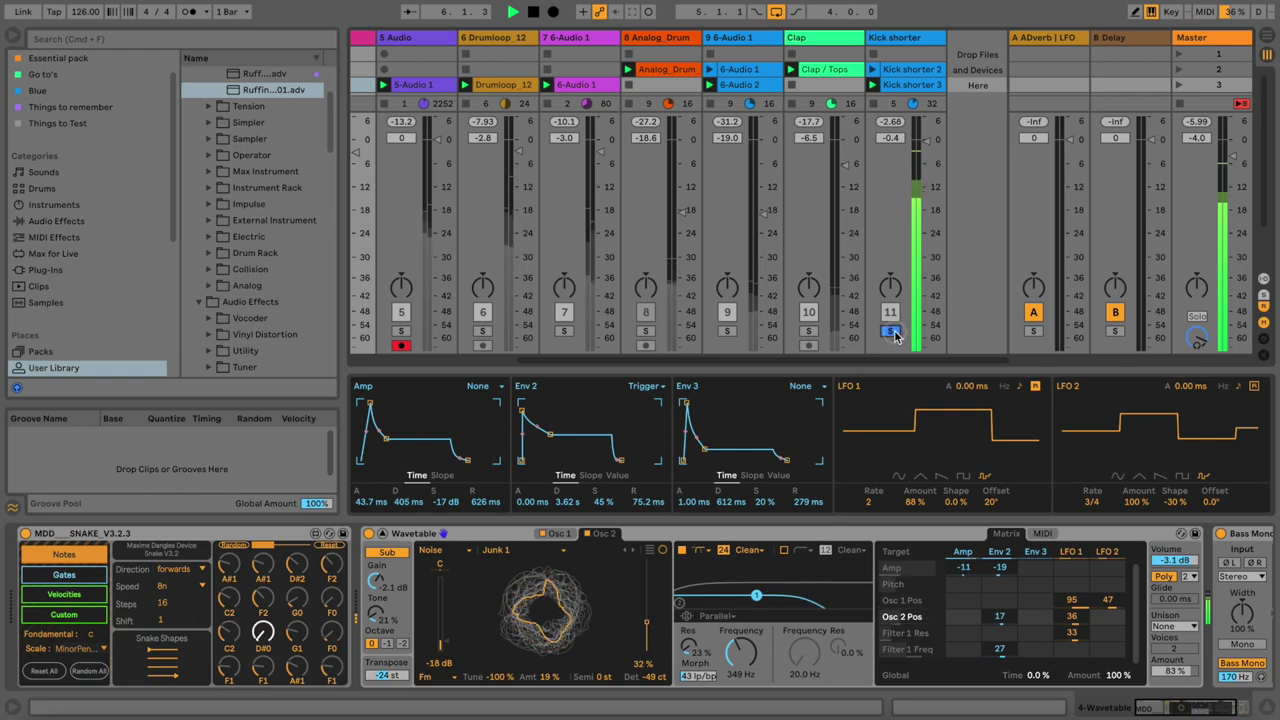
# Step: Lower Filter 1's frequency to 202 Hz, then set Snake's gate Swing to 11.8 % and switch off the third gate in the first row
pyautogui.moveTo(729, 660); pyautogui.dragTo(729, 675)
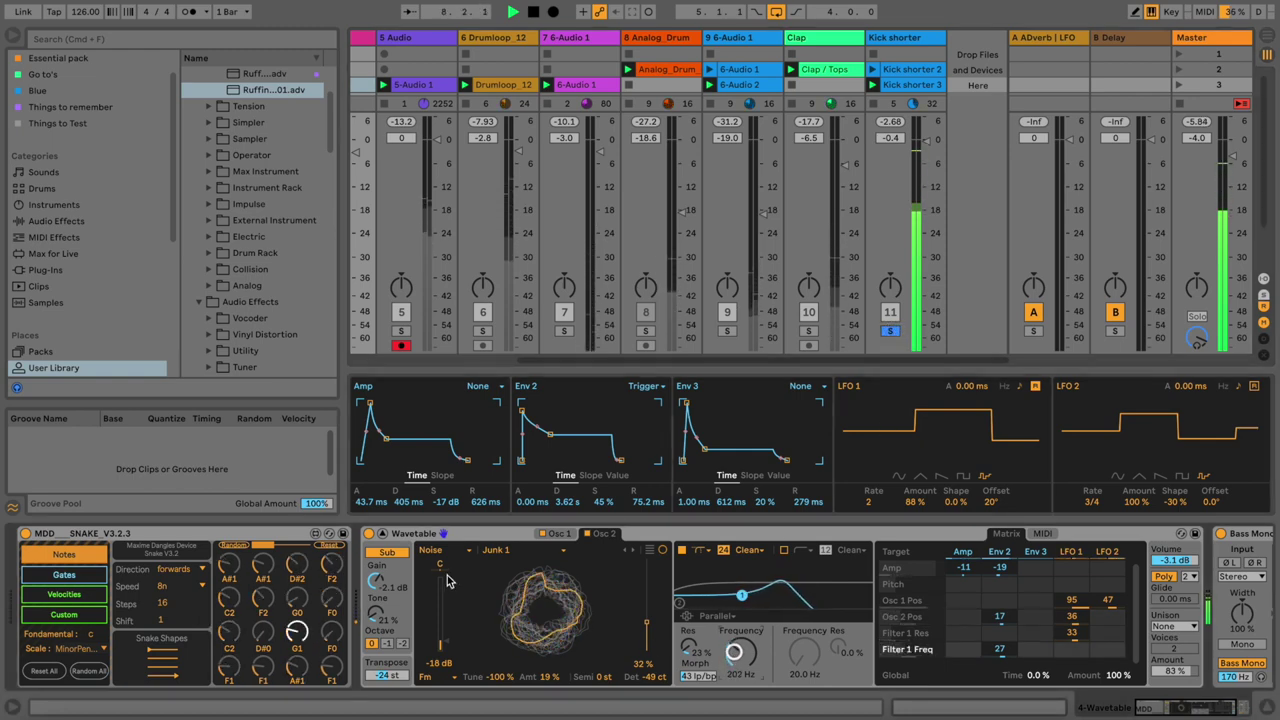
pyautogui.click(63, 574)
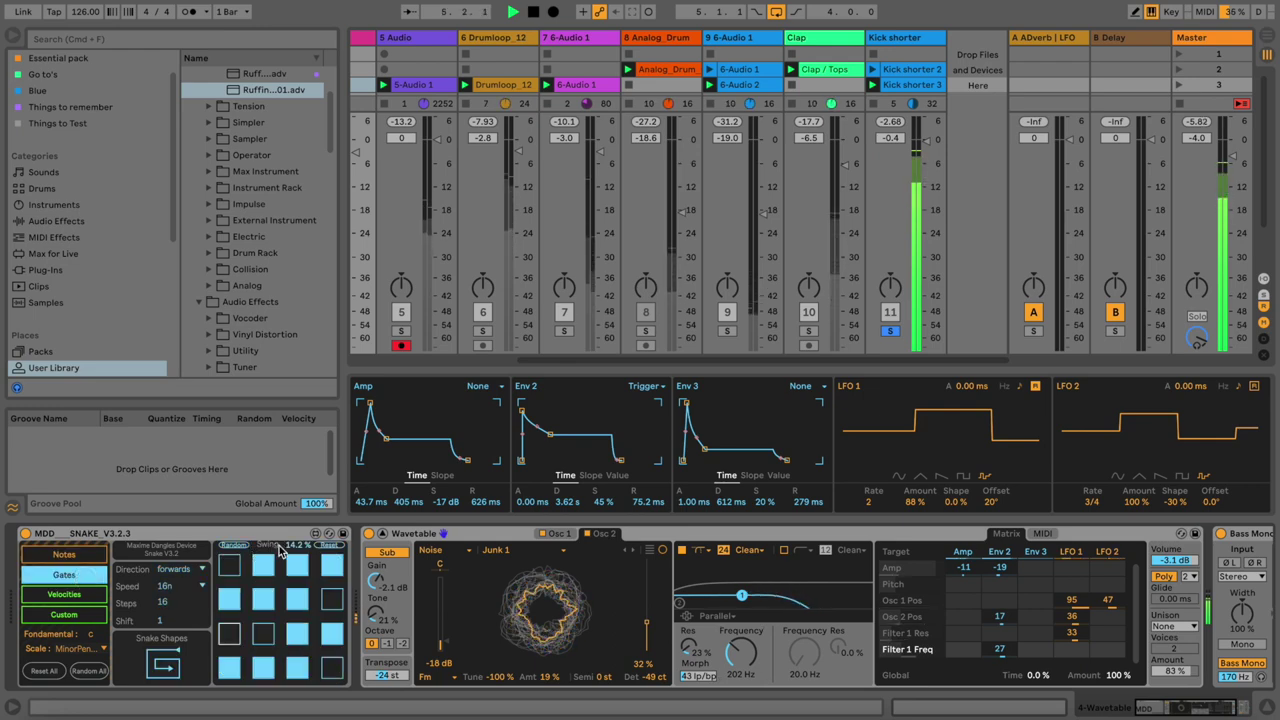
pyautogui.moveTo(290, 547); pyautogui.dragTo(290, 551)
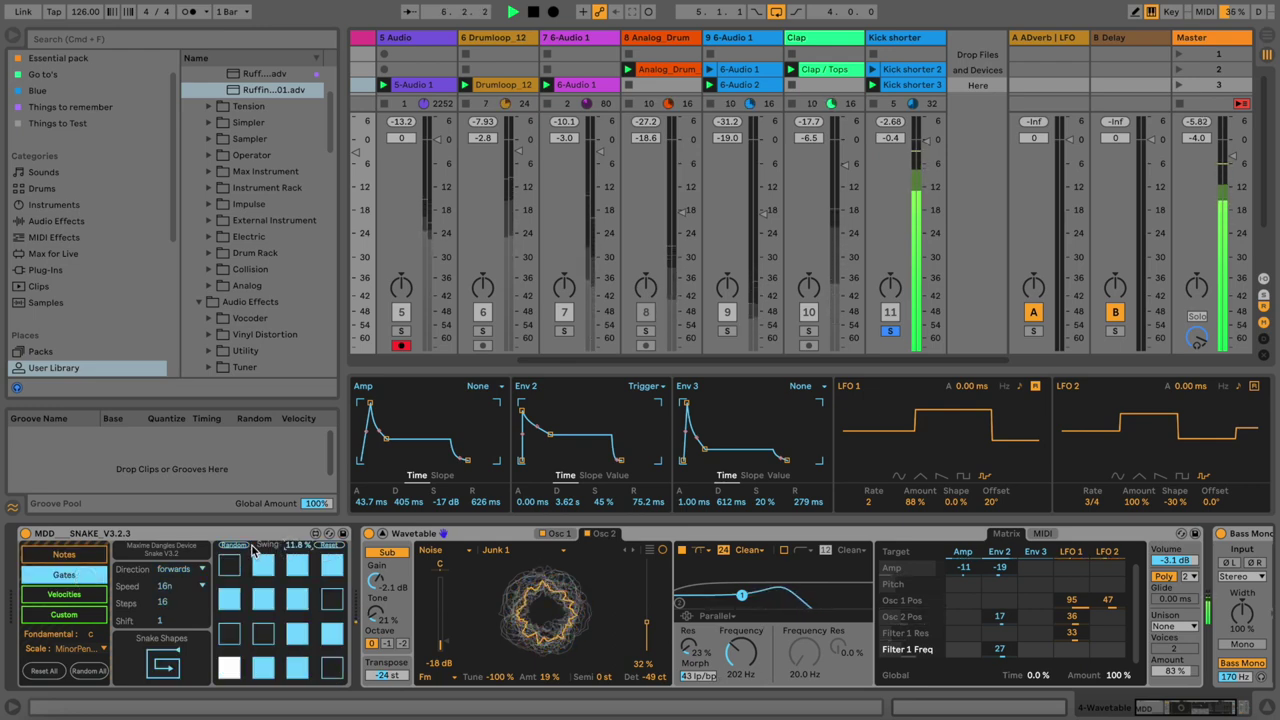
pyautogui.click(300, 567)
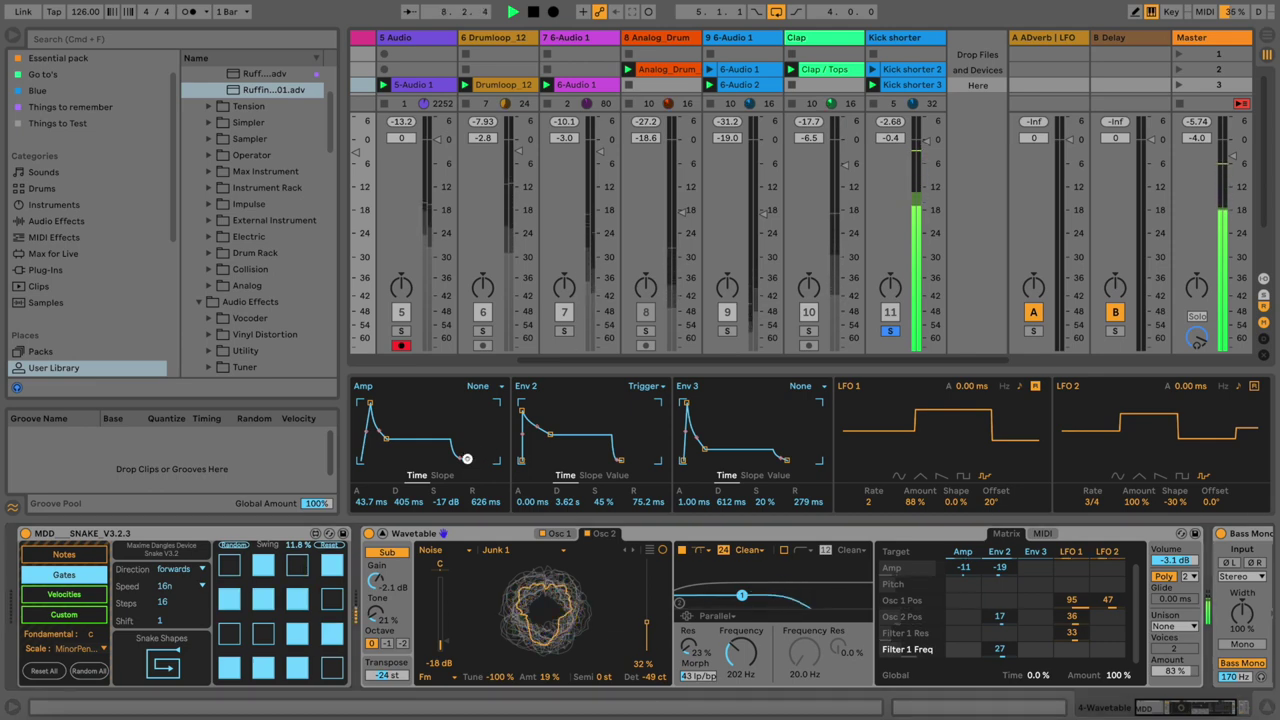
# Step: Lengthen the Amp envelope's release to 767 ms and raise Filter 1's frequency to 798 Hz
pyautogui.moveTo(485, 503); pyautogui.dragTo(485, 500)
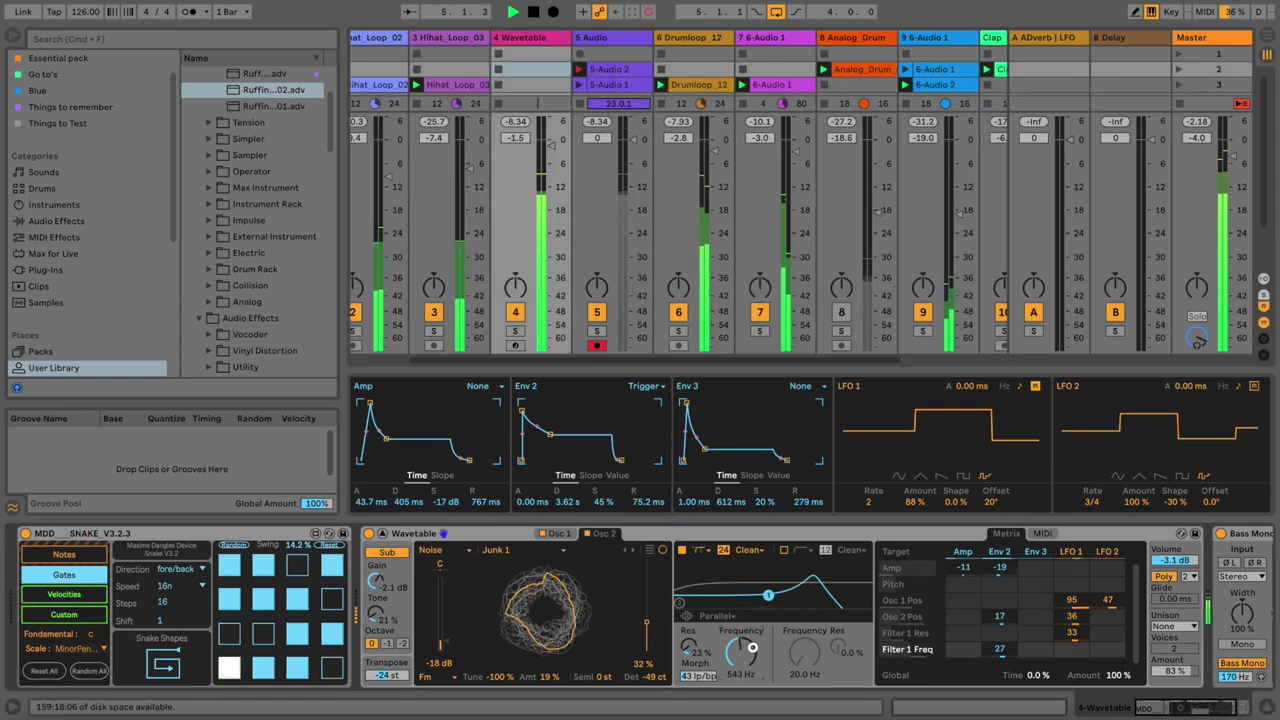
pyautogui.moveTo(751, 648); pyautogui.dragTo(714, 674)
# Step: Enable Filter 2 as a Morph filter with a frequency of 606 Hz and lp/bp morph at 71 %
pyautogui.click(783, 550)
pyautogui.moveTo(809, 656); pyautogui.dragTo(810, 647)
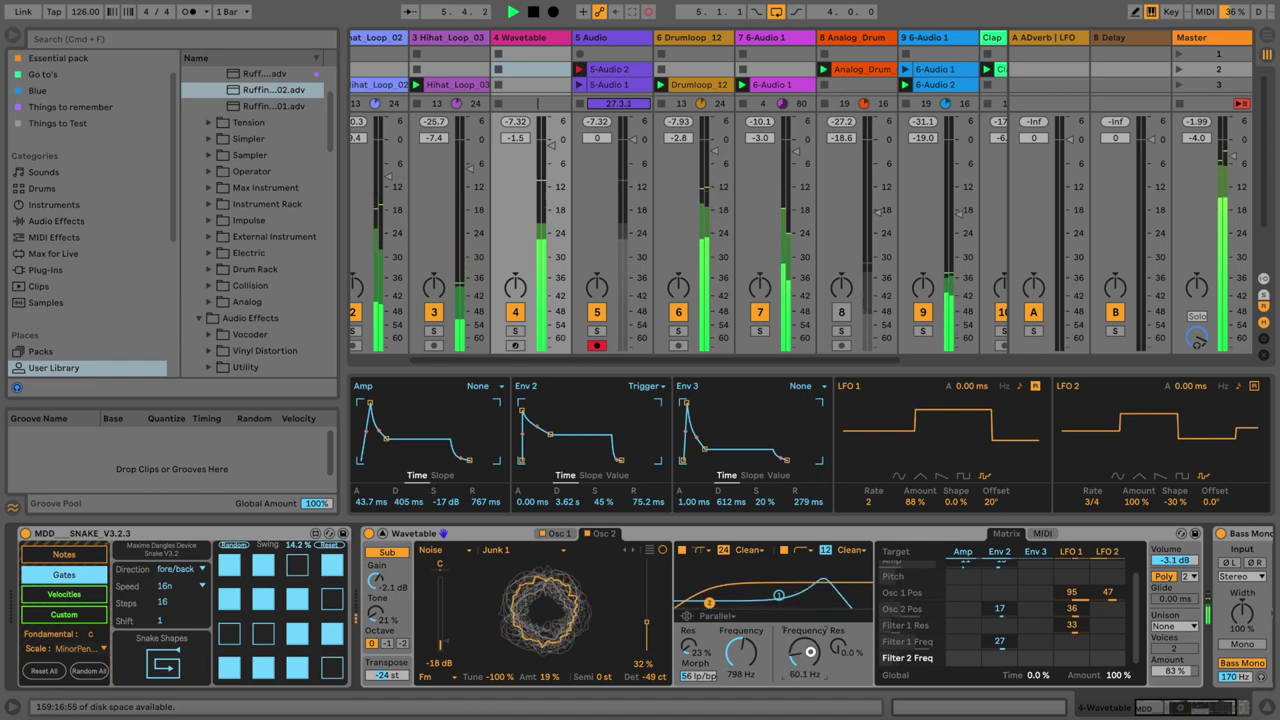
pyautogui.click(800, 551)
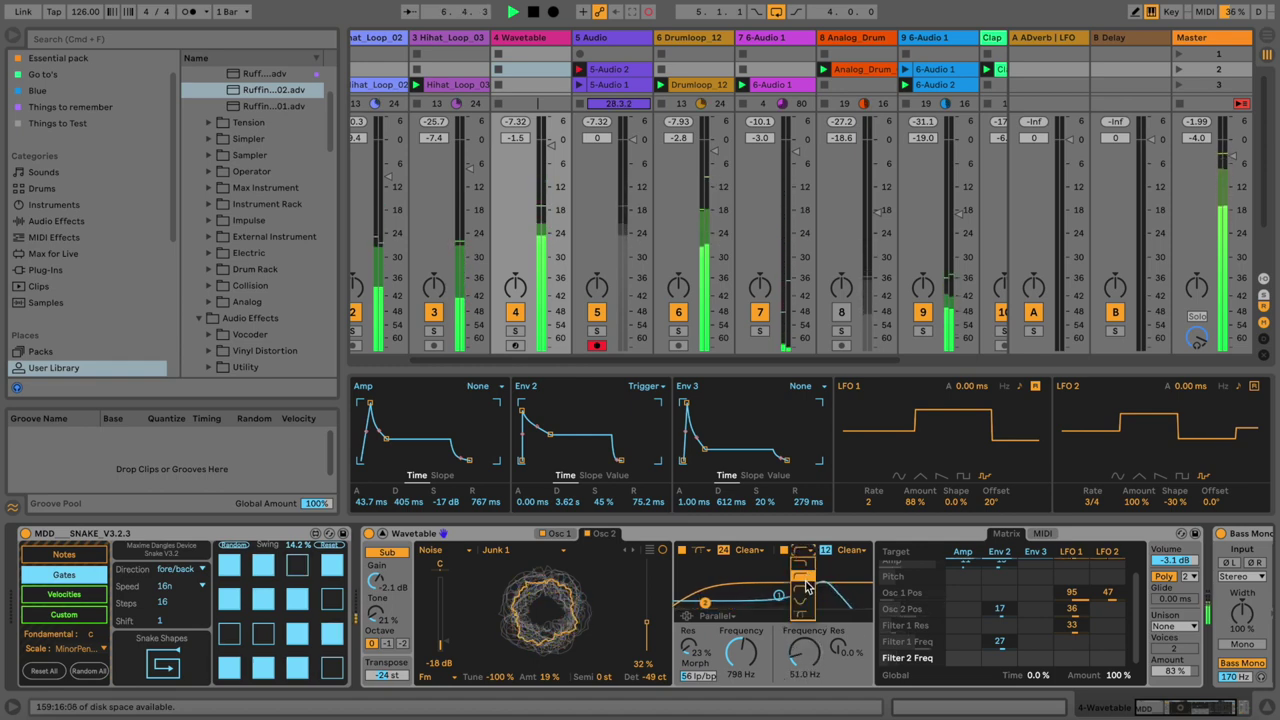
pyautogui.click(806, 594)
pyautogui.moveTo(810, 657)
pyautogui.mouseDown()
pyautogui.moveTo(844, 678)
pyautogui.moveTo(816, 661)
pyautogui.mouseUp()
pyautogui.rightClick(844, 677)
pyautogui.click(844, 677)
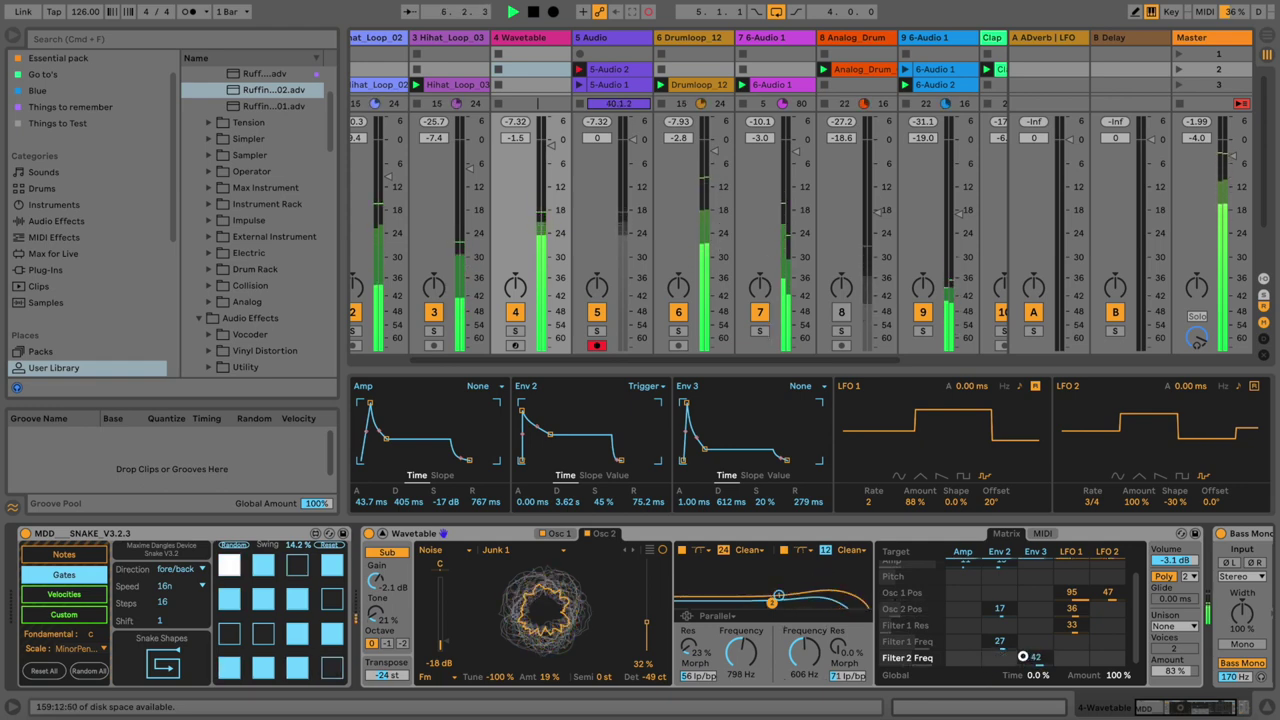
# Step: Modulate Filter 2's frequency by 75 with Env 3, and set Env 3 to attack 1.93 s, decay 17.1 s, sustain 39 %, release 1.25 s
pyautogui.moveTo(1023, 658); pyautogui.dragTo(1023, 665)
pyautogui.moveTo(687, 404); pyautogui.dragTo(708, 406)
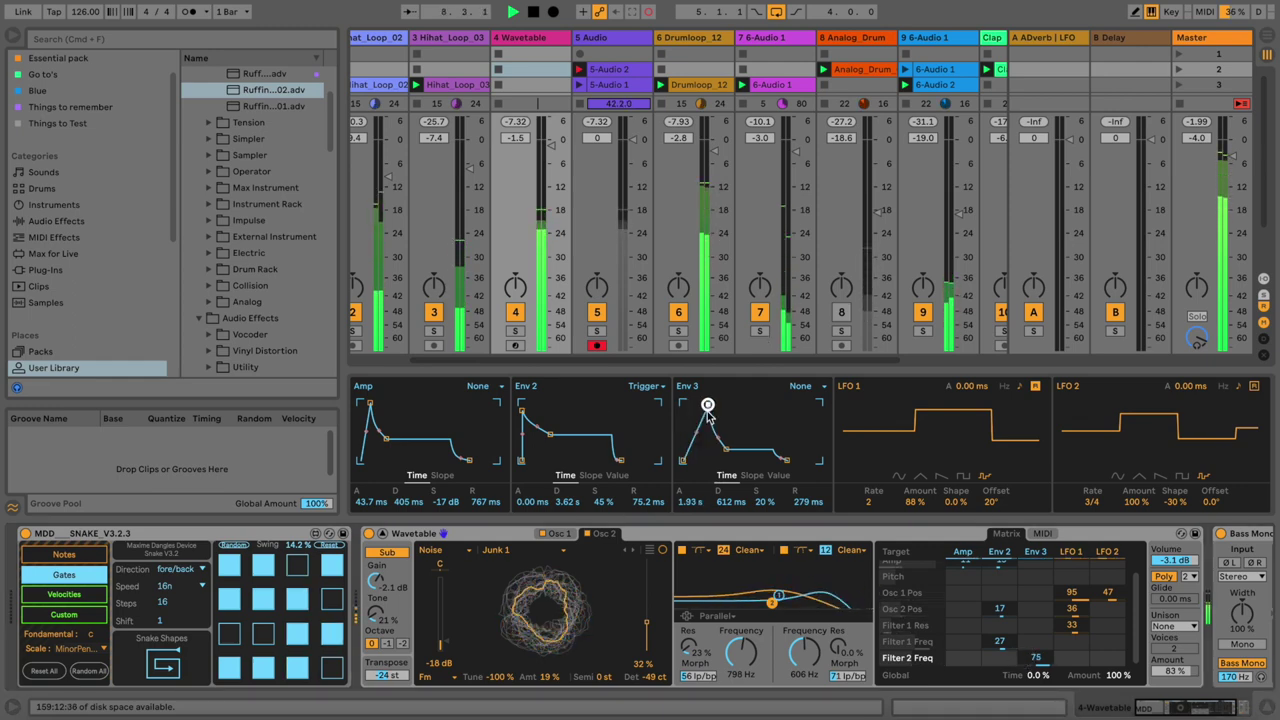
pyautogui.moveTo(730, 455); pyautogui.dragTo(790, 464)
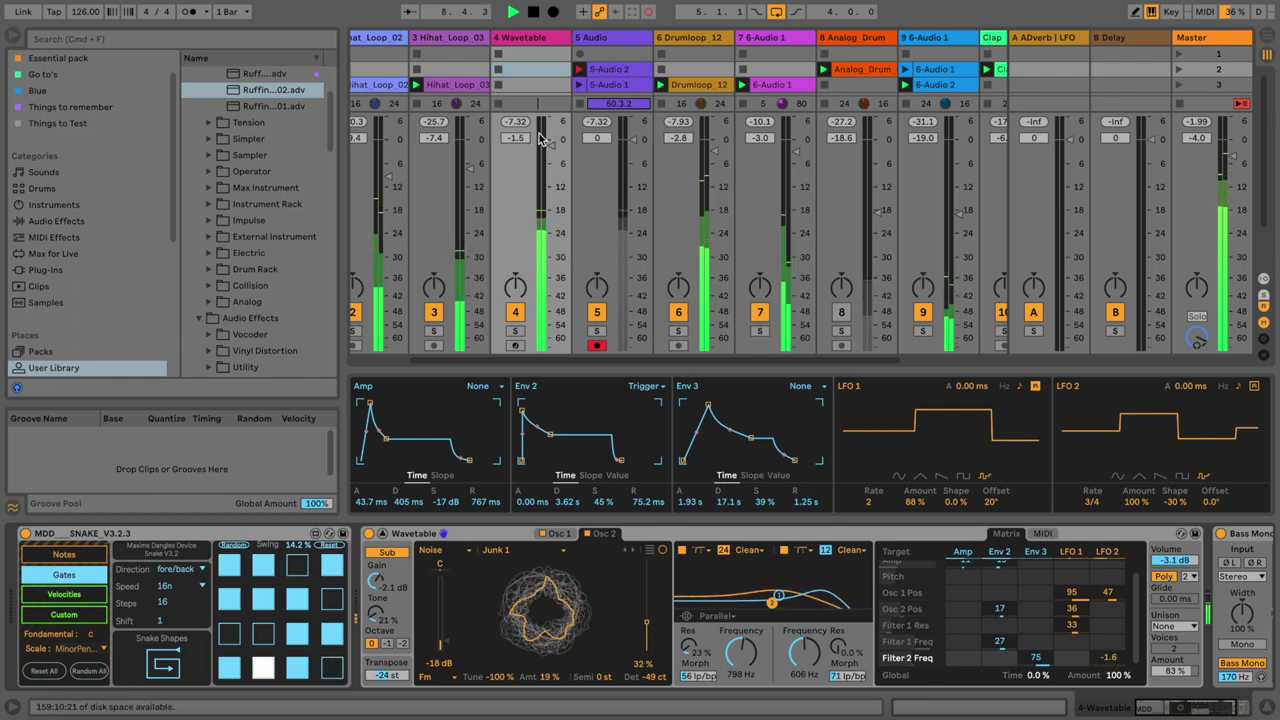
# Step: Set the Wavetable volume to -3.0 dB and apply Classic unison with 8 voices at 13 % amount
pyautogui.moveTo(1186, 557); pyautogui.dragTo(1181, 561)
pyautogui.moveTo(1219, 709); pyautogui.dragTo(1244, 710)
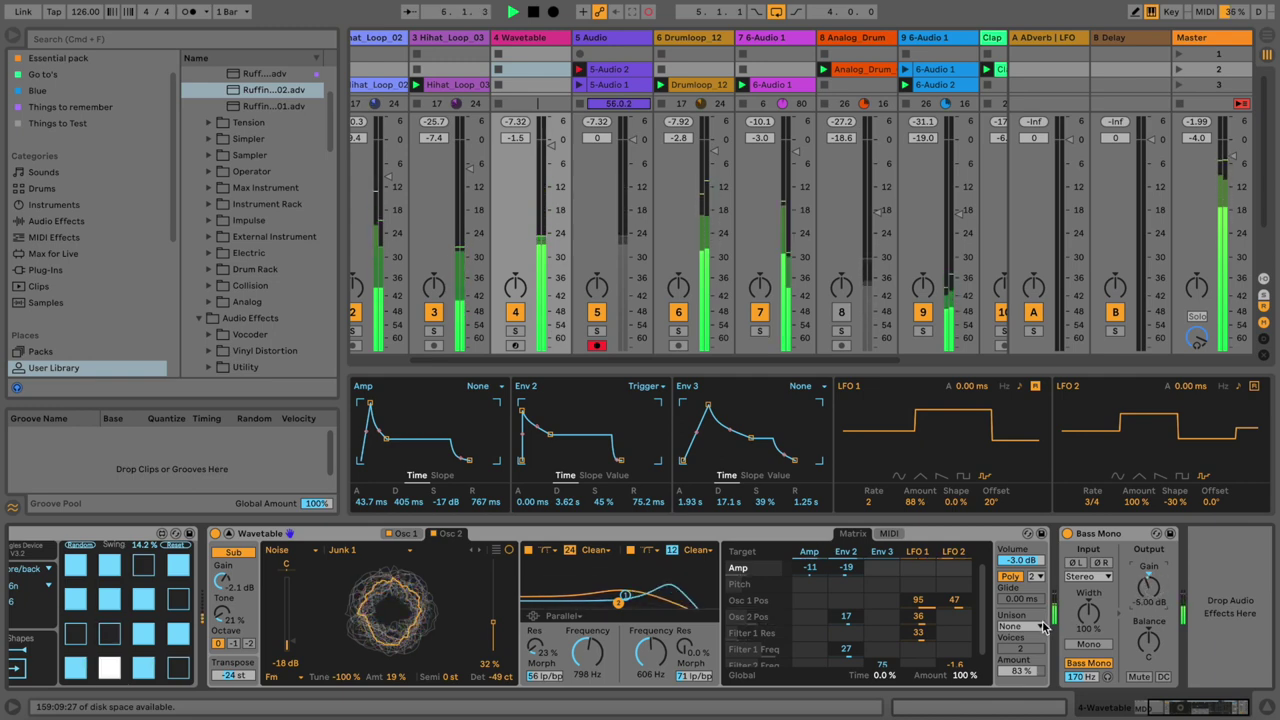
pyautogui.click(1043, 627)
pyautogui.click(1033, 648)
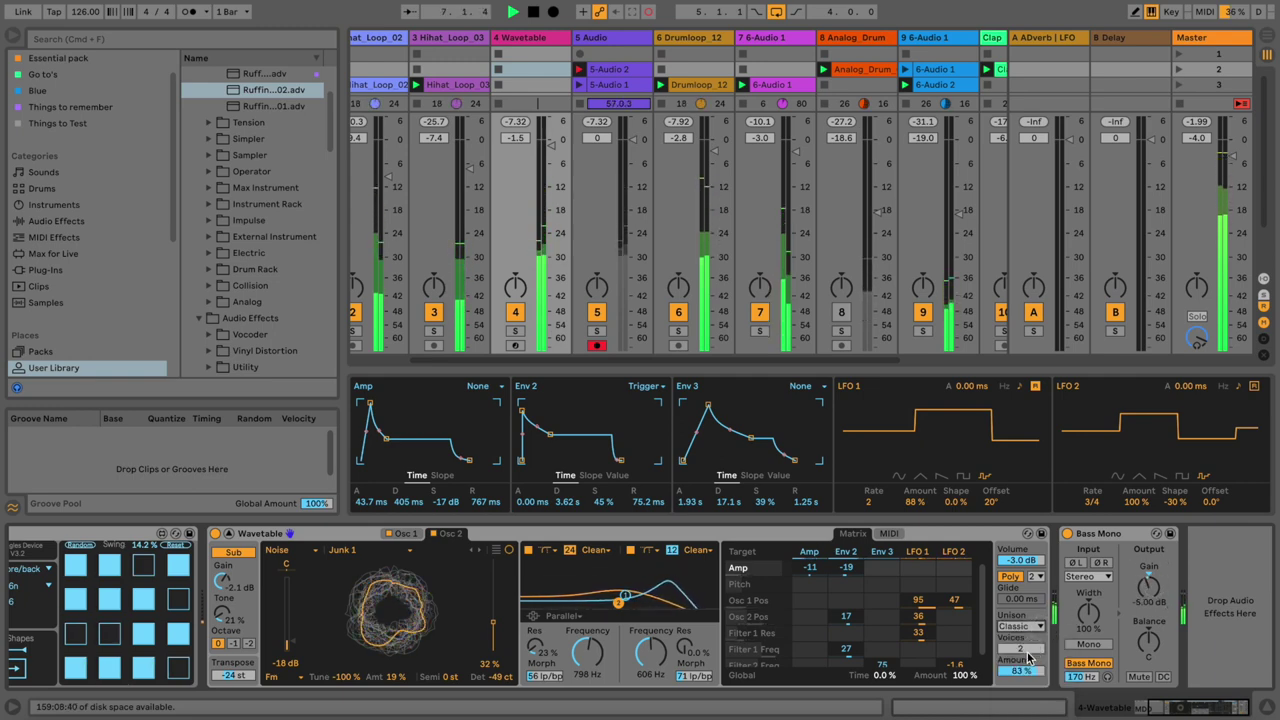
pyautogui.click(1024, 668)
pyautogui.moveTo(1026, 669); pyautogui.dragTo(1023, 669)
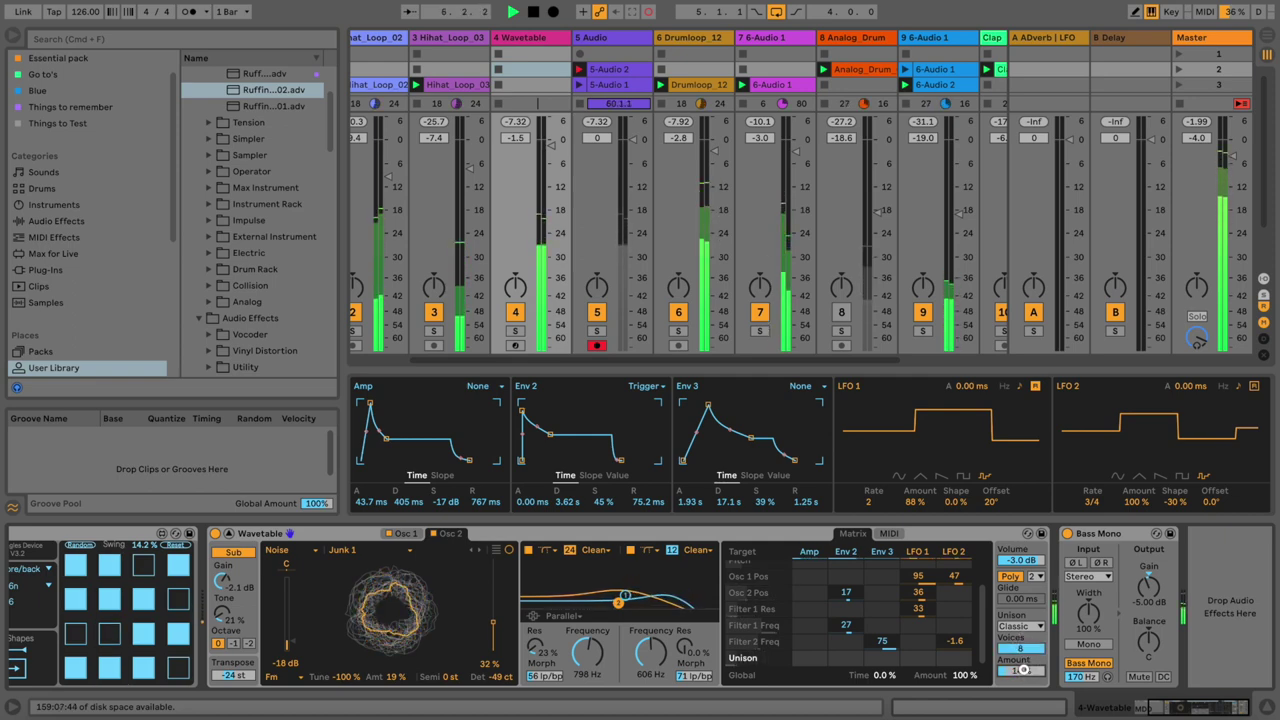
# Step: Solo the Wavetable track and switch the unison mode from Classic to Shimmer
pyautogui.click(515, 331)
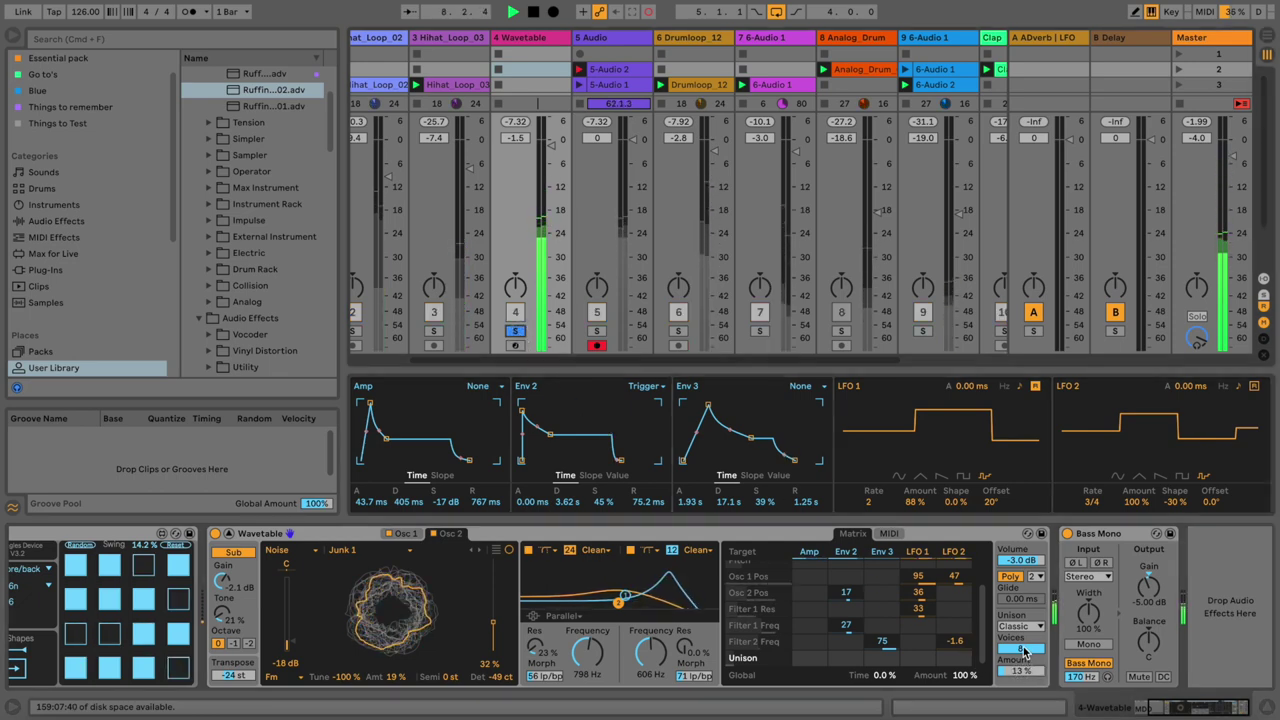
pyautogui.click(1022, 627)
pyautogui.press('Down')
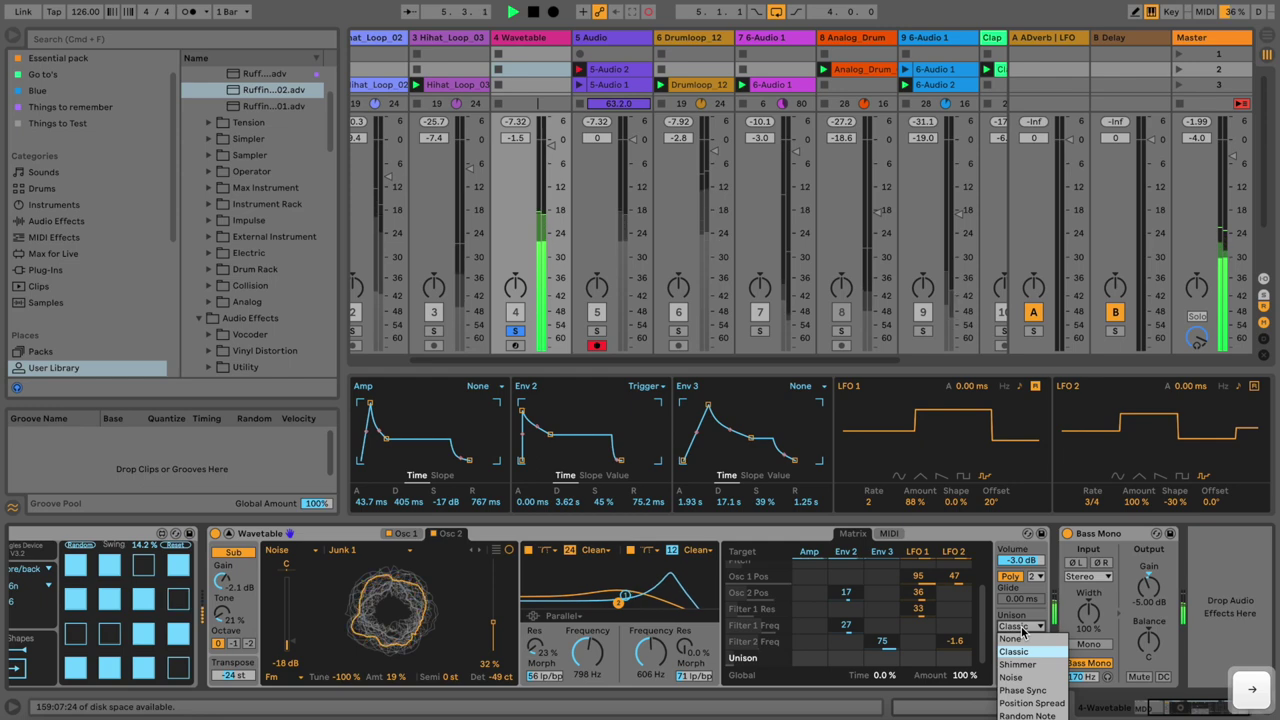
pyautogui.press('Return')
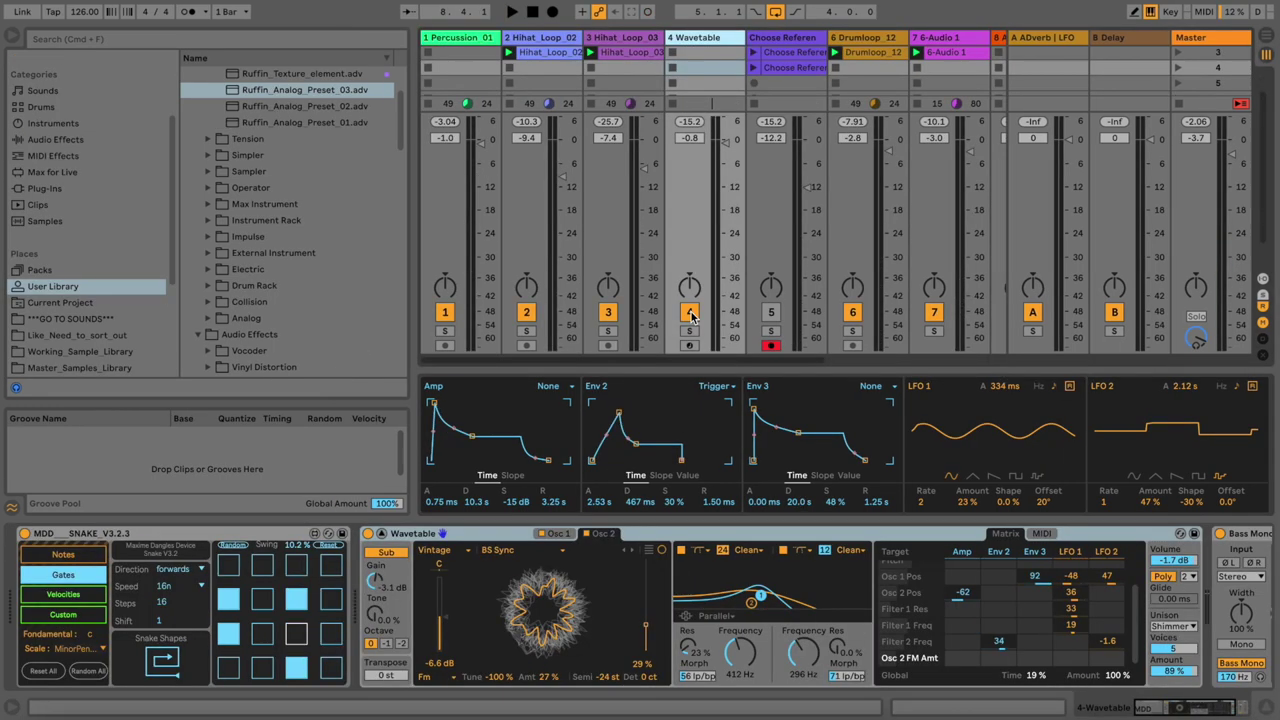
# Step: Audition the Wavetable track in solo, then bring the full mix back in
pyautogui.click(689, 331)
pyautogui.press('space')
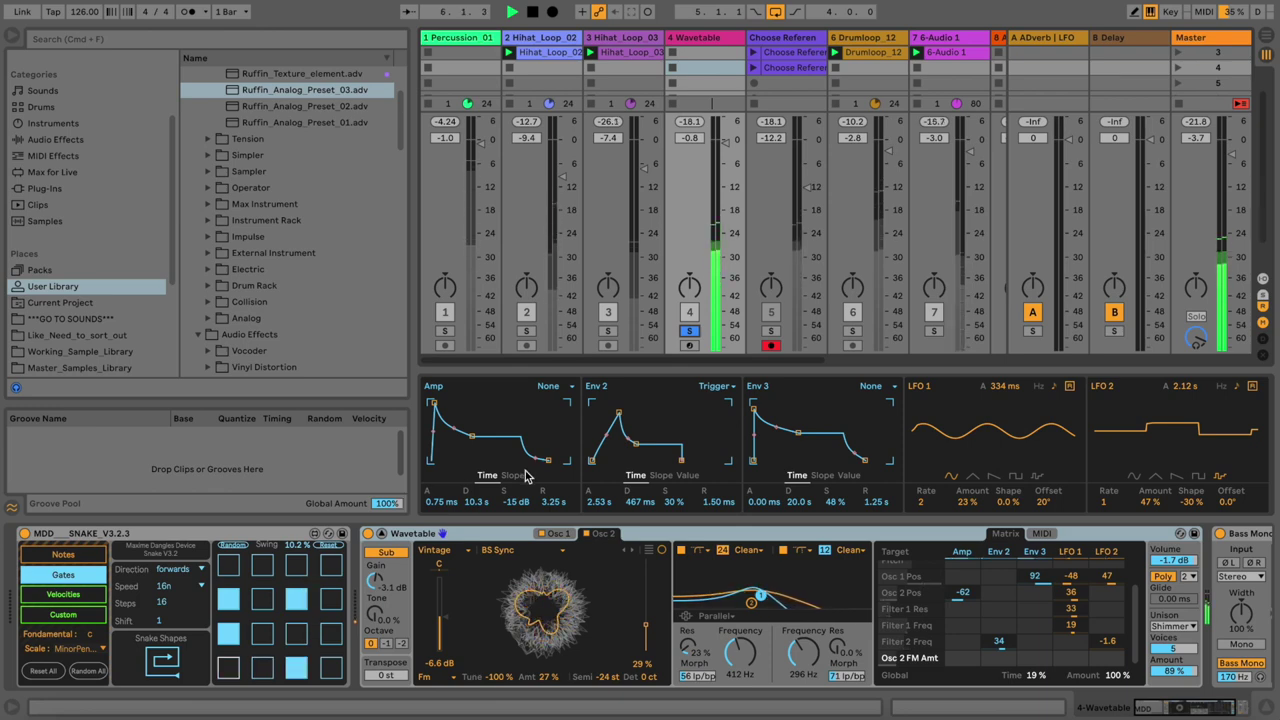
pyautogui.click(689, 331)
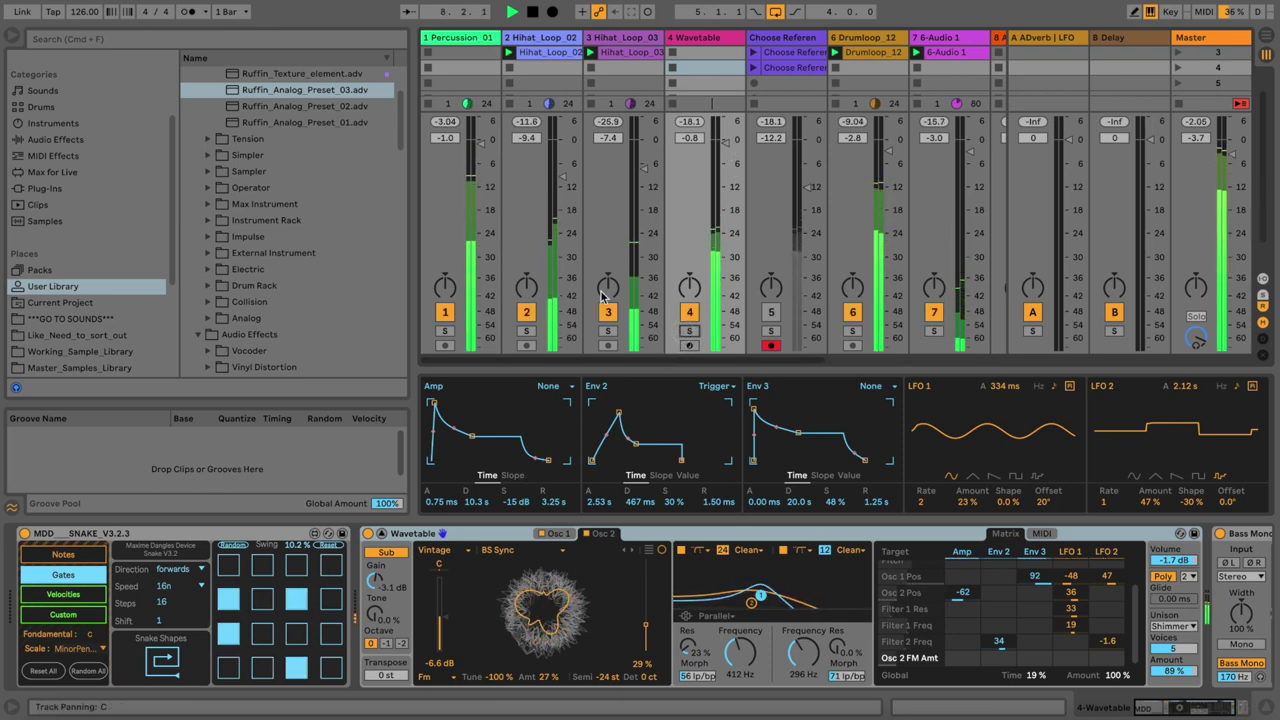
# Step: Hide the browser and enlarge the expanded Wavetable view so that both oscillators are shown above the envelopes
pyautogui.click(388, 535)
pyautogui.click(388, 535)
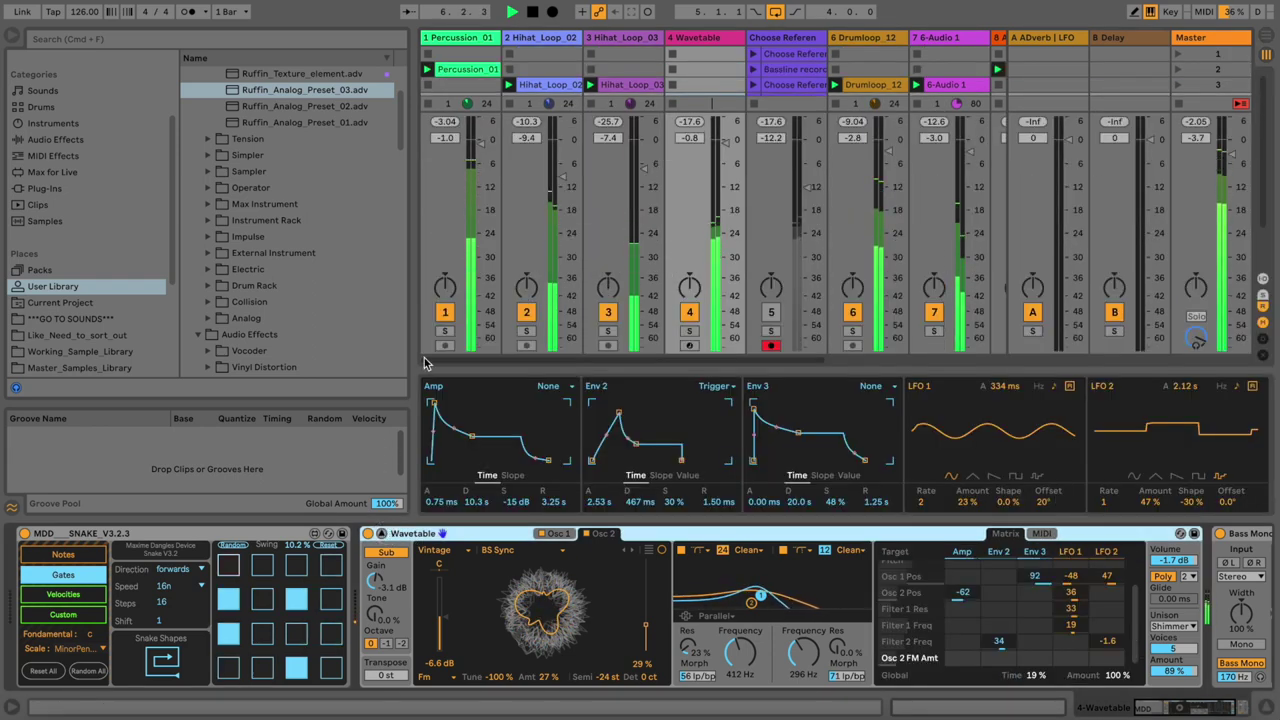
pyautogui.click(13, 36)
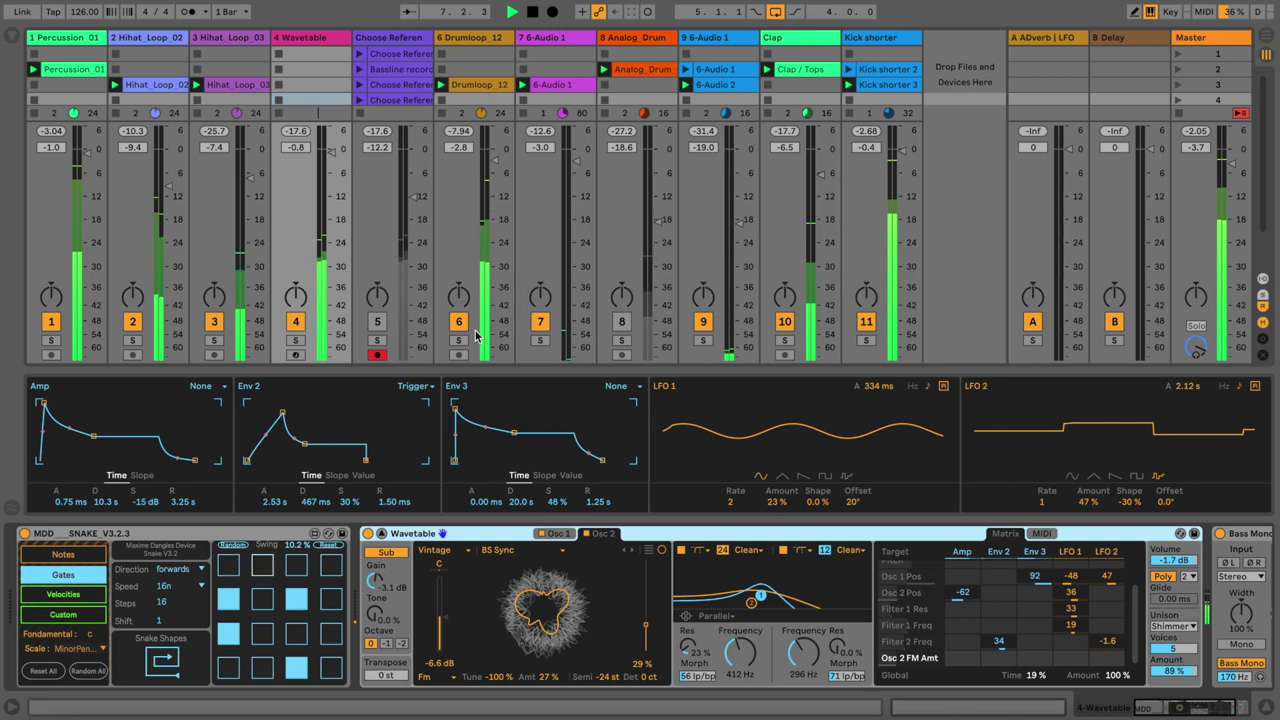
pyautogui.moveTo(477, 364); pyautogui.dragTo(497, 167)
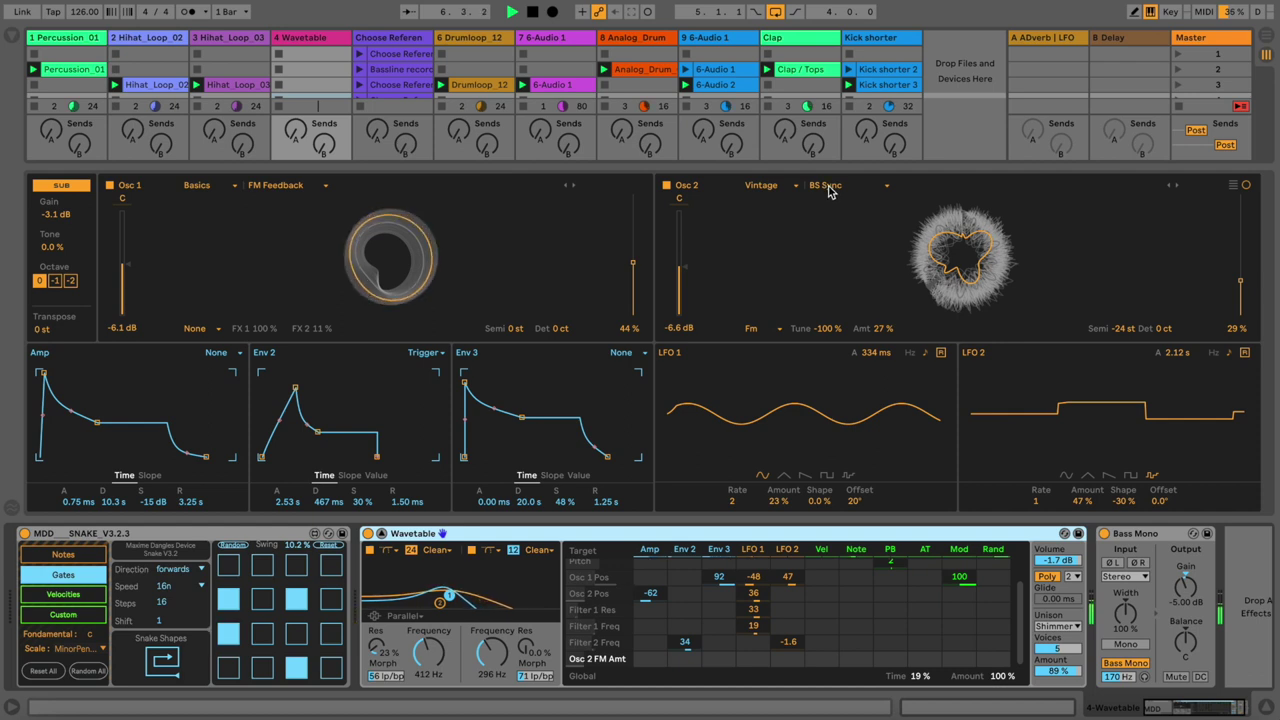
# Step: Sweep Osc 2's BS Sync wavetable position up and down, settling at 38 %
pyautogui.moveTo(1242, 283); pyautogui.dragTo(1224, 278)
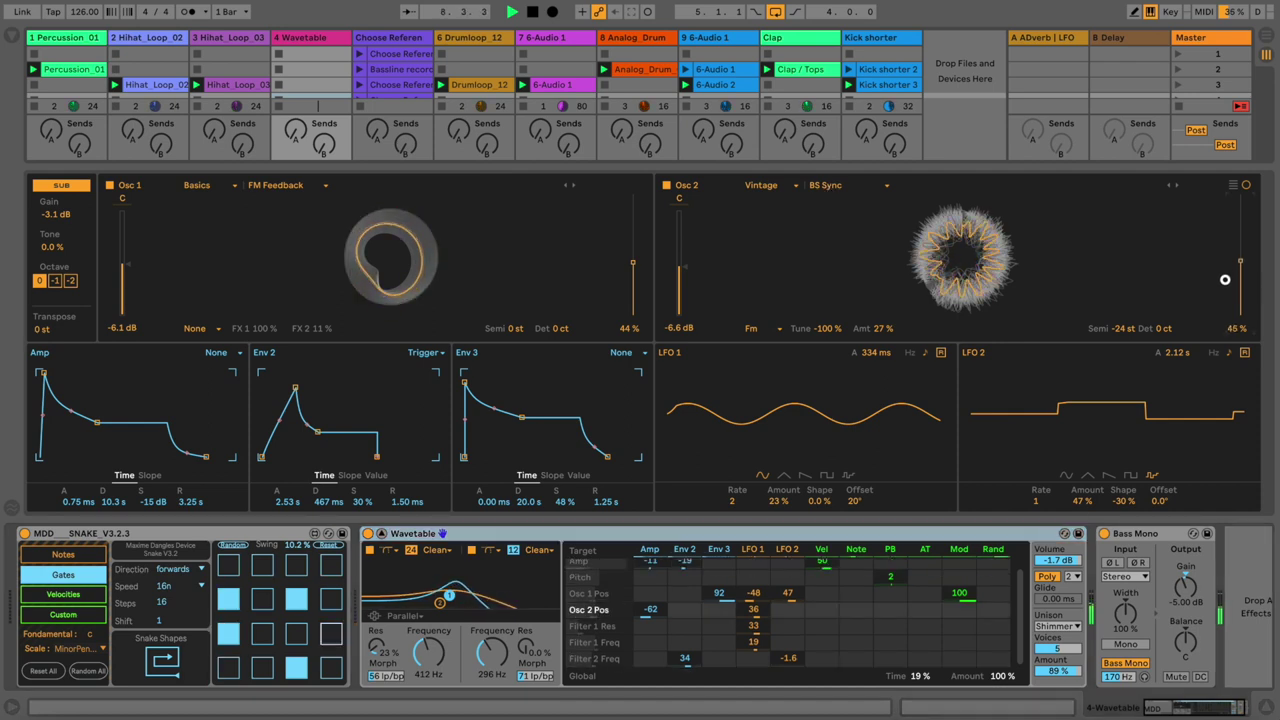
pyautogui.moveTo(1224, 278); pyautogui.dragTo(1224, 278)
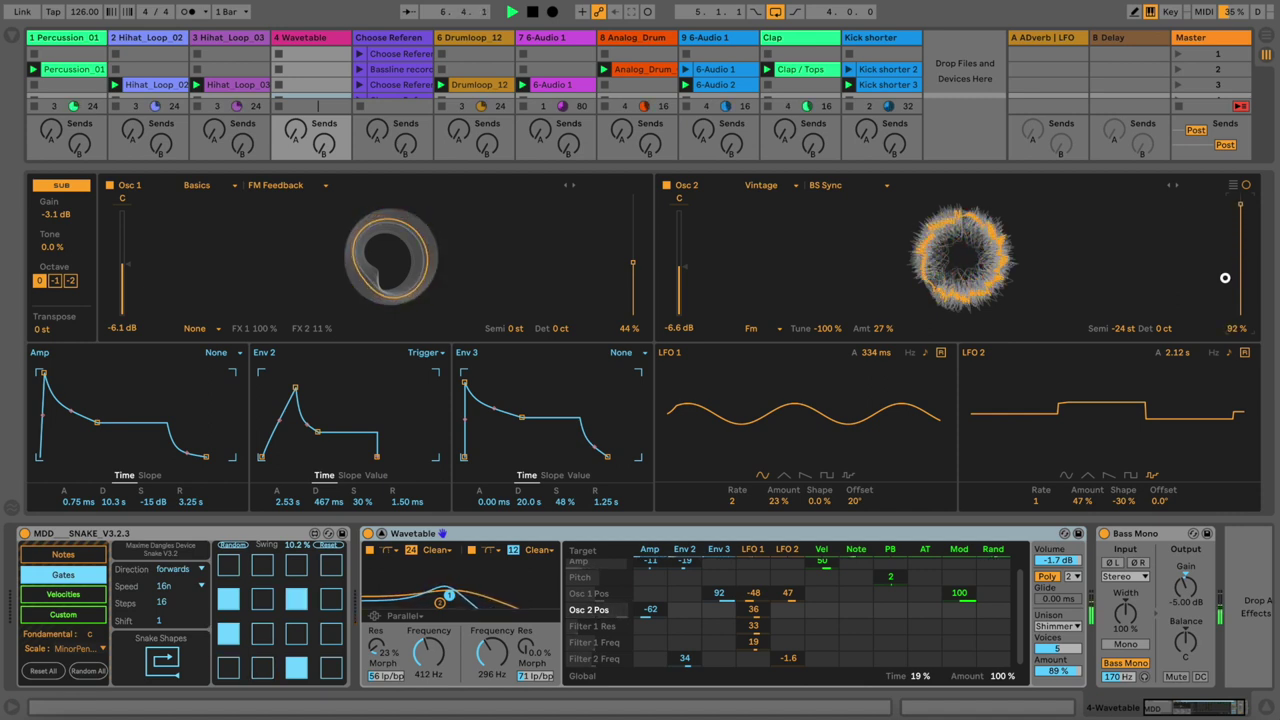
pyautogui.moveTo(1225, 279); pyautogui.dragTo(1225, 280)
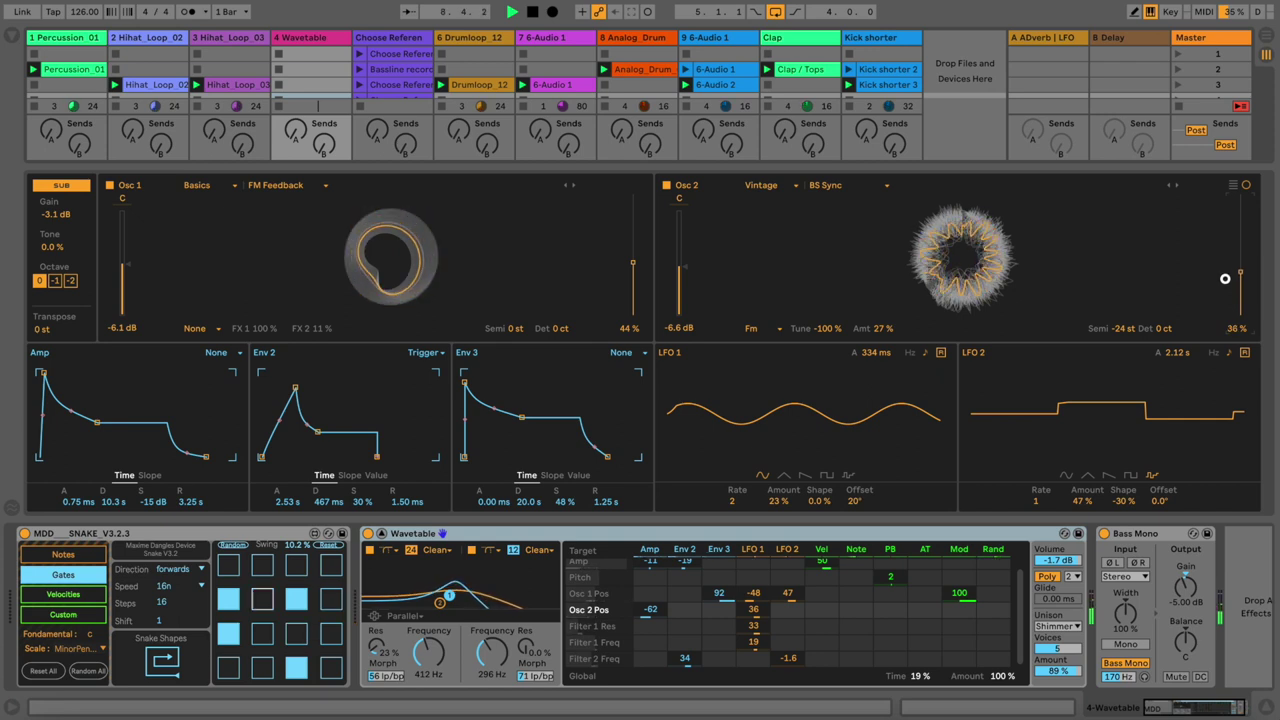
# Step: Raise Filter 1's frequency to 755 Hz and Filter 2's to 1.11 kHz, with Filter 2's morph at 81 %
pyautogui.moveTo(488, 662); pyautogui.dragTo(488, 620)
pyautogui.moveTo(424, 668); pyautogui.dragTo(424, 660)
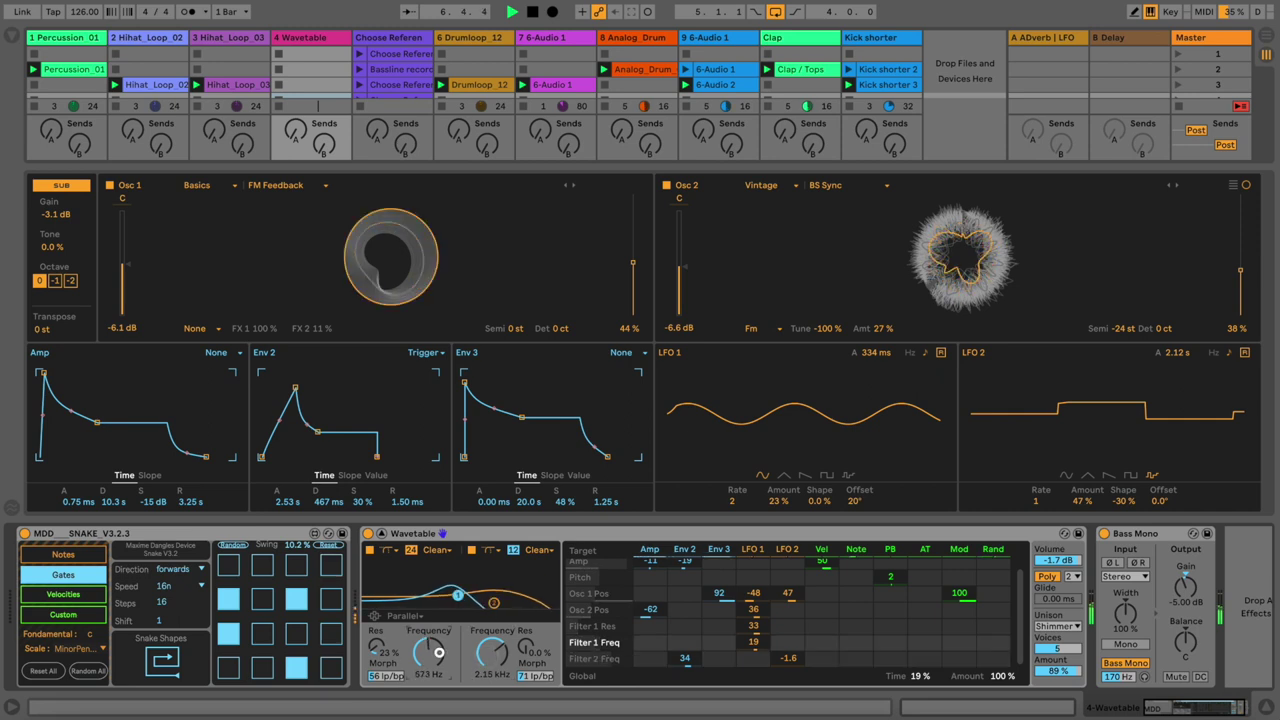
pyautogui.moveTo(438, 652)
pyautogui.mouseDown()
pyautogui.moveTo(438, 666)
pyautogui.moveTo(496, 654)
pyautogui.moveTo(533, 676)
pyautogui.moveTo(496, 655)
pyautogui.moveTo(437, 658)
pyautogui.mouseUp()
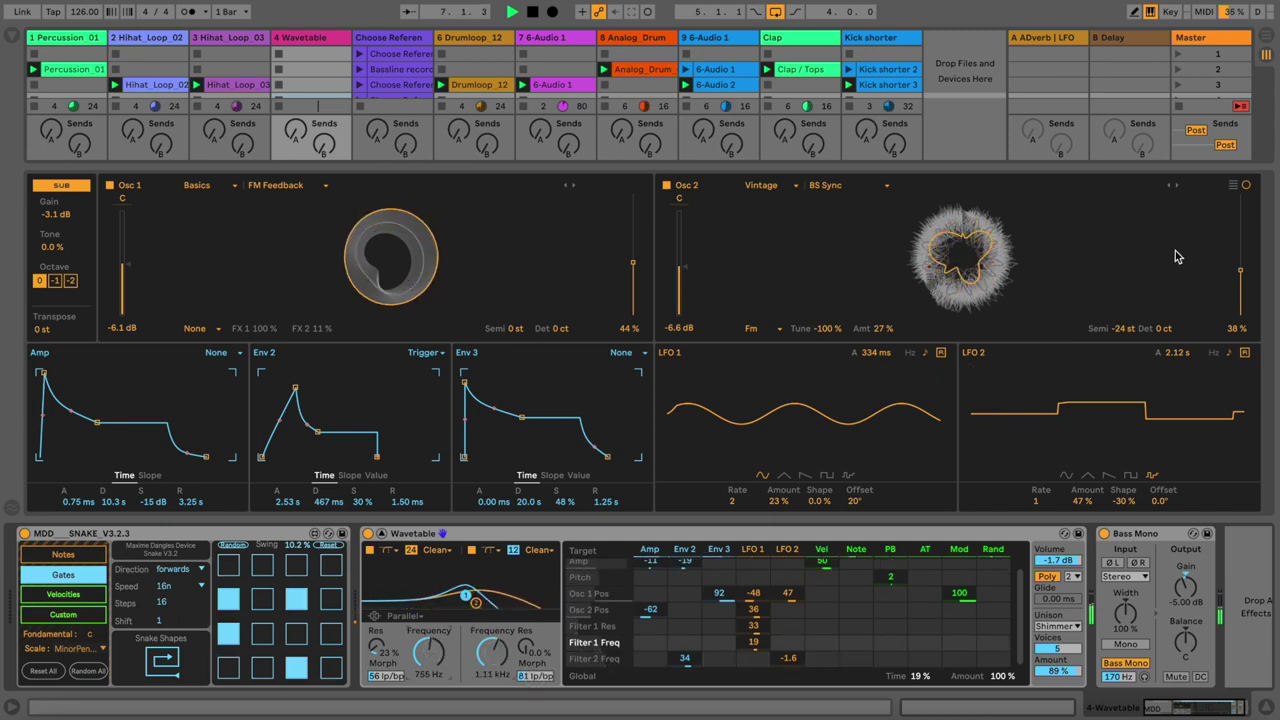
# Step: Set Osc 2's position to 43 % and try the Vintage wavetables from JN6 Double Saws through to JUP SawPulse
pyautogui.moveTo(1238, 276); pyautogui.dragTo(1225, 258)
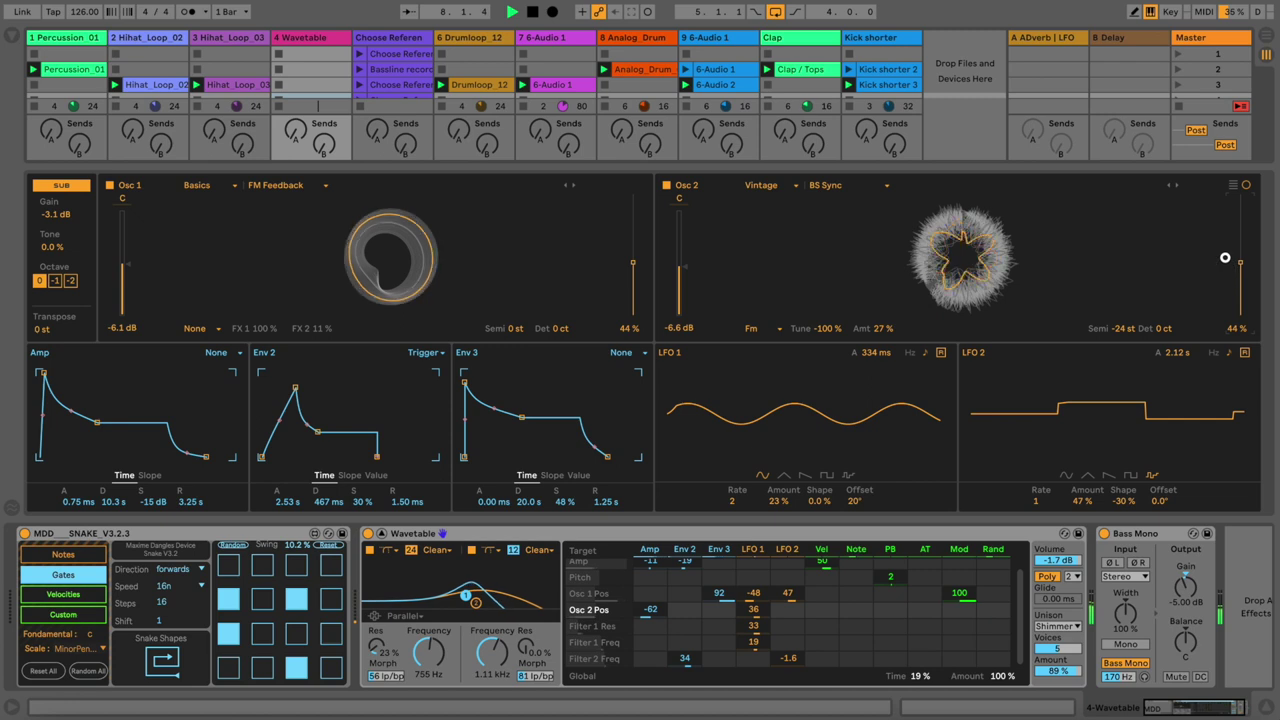
pyautogui.click(822, 186)
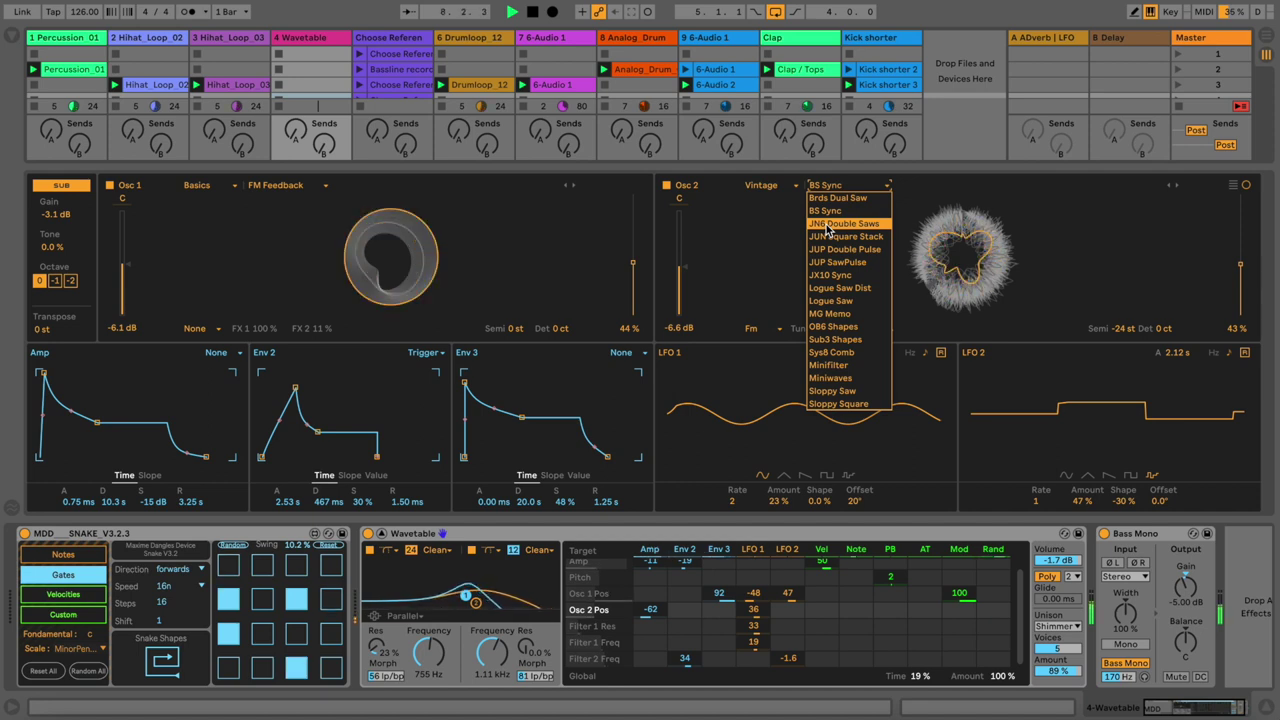
pyautogui.click(826, 224)
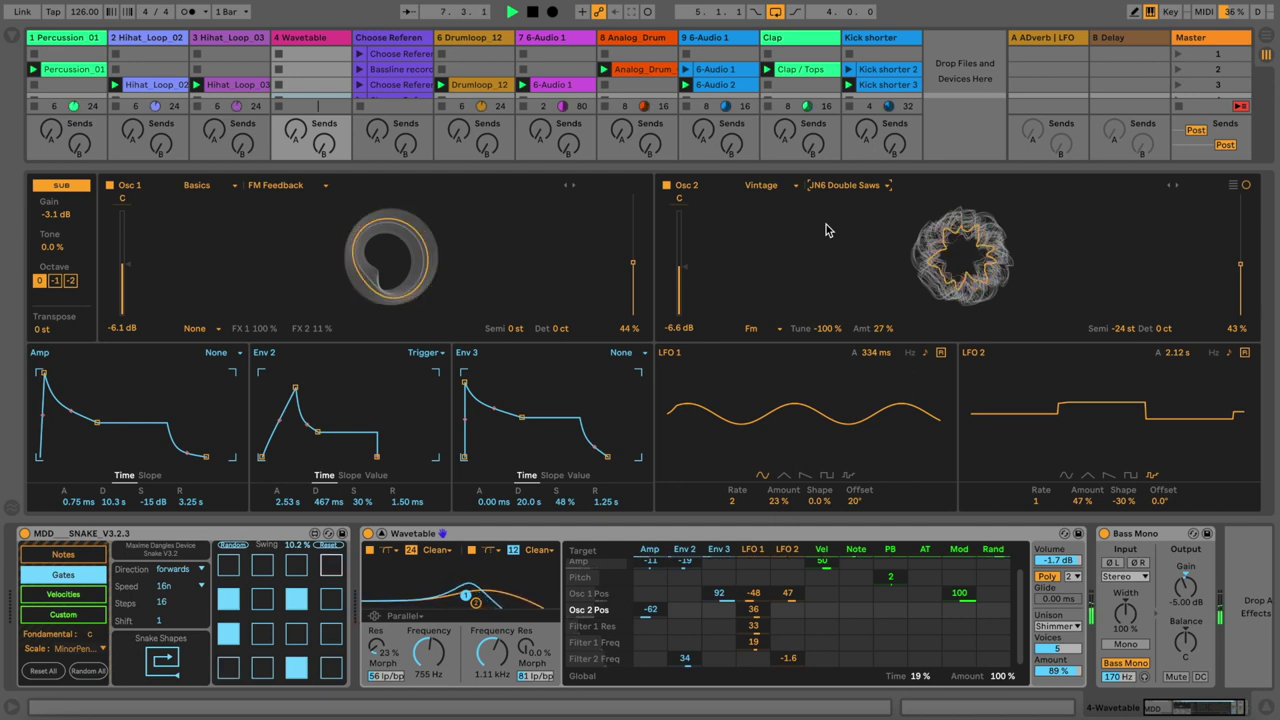
pyautogui.press('Down')
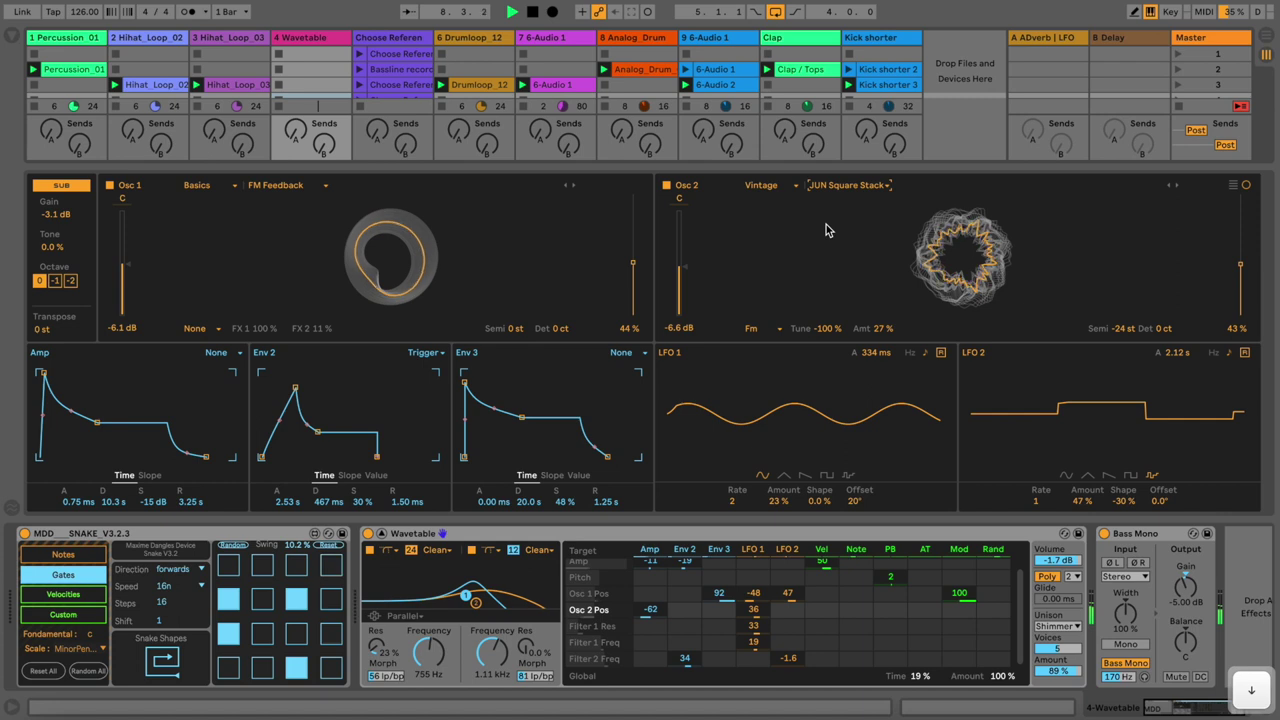
pyautogui.press('Down')
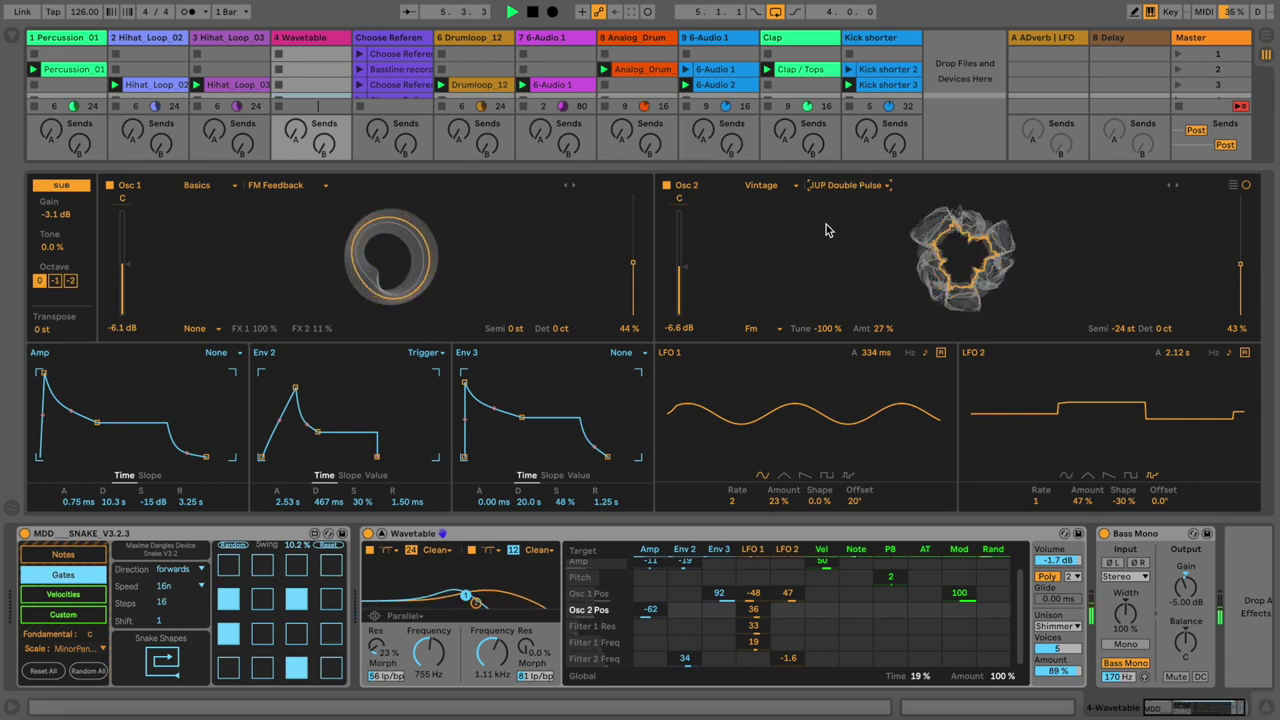
pyautogui.press('Down')
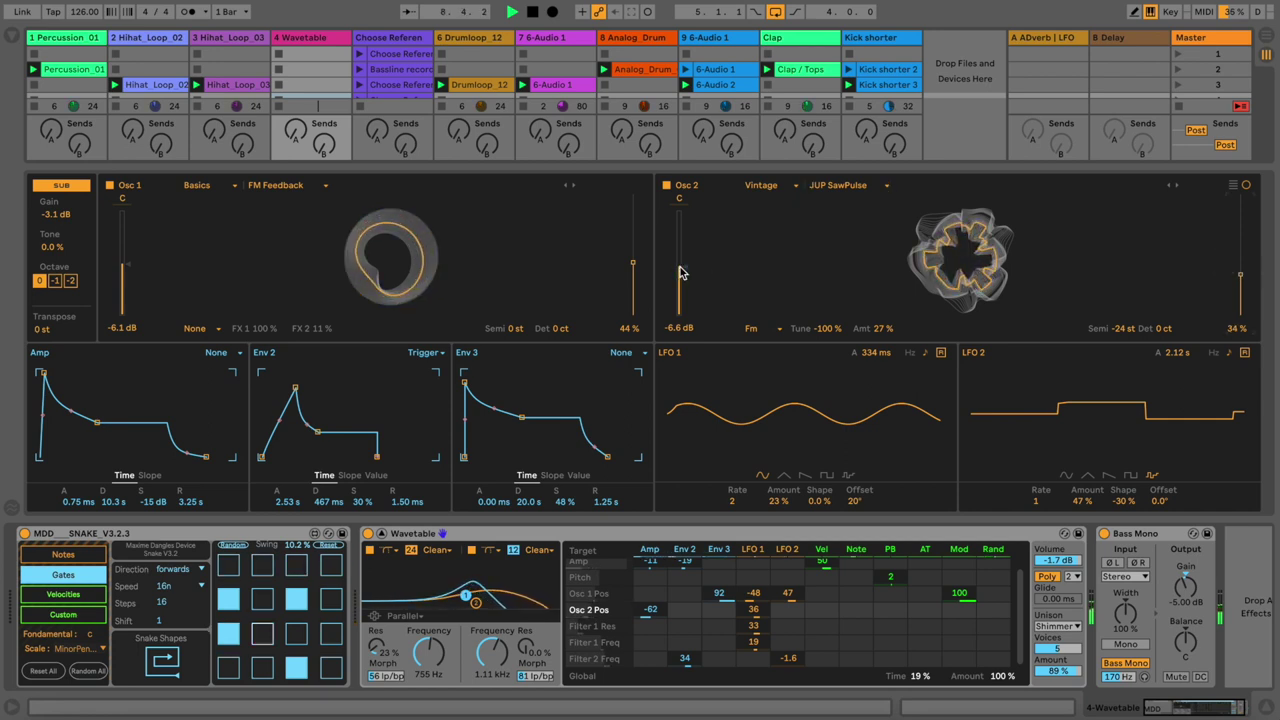
# Step: Lower Osc 2's gain to -16 dB, set its Fm Tune to -59 % and Amt to 40 %, and its wavetable position to 23 %
pyautogui.moveTo(680, 273); pyautogui.dragTo(662, 267)
pyautogui.moveTo(830, 328); pyautogui.dragTo(993, 257)
pyautogui.moveTo(1240, 314); pyautogui.dragTo(1225, 274)
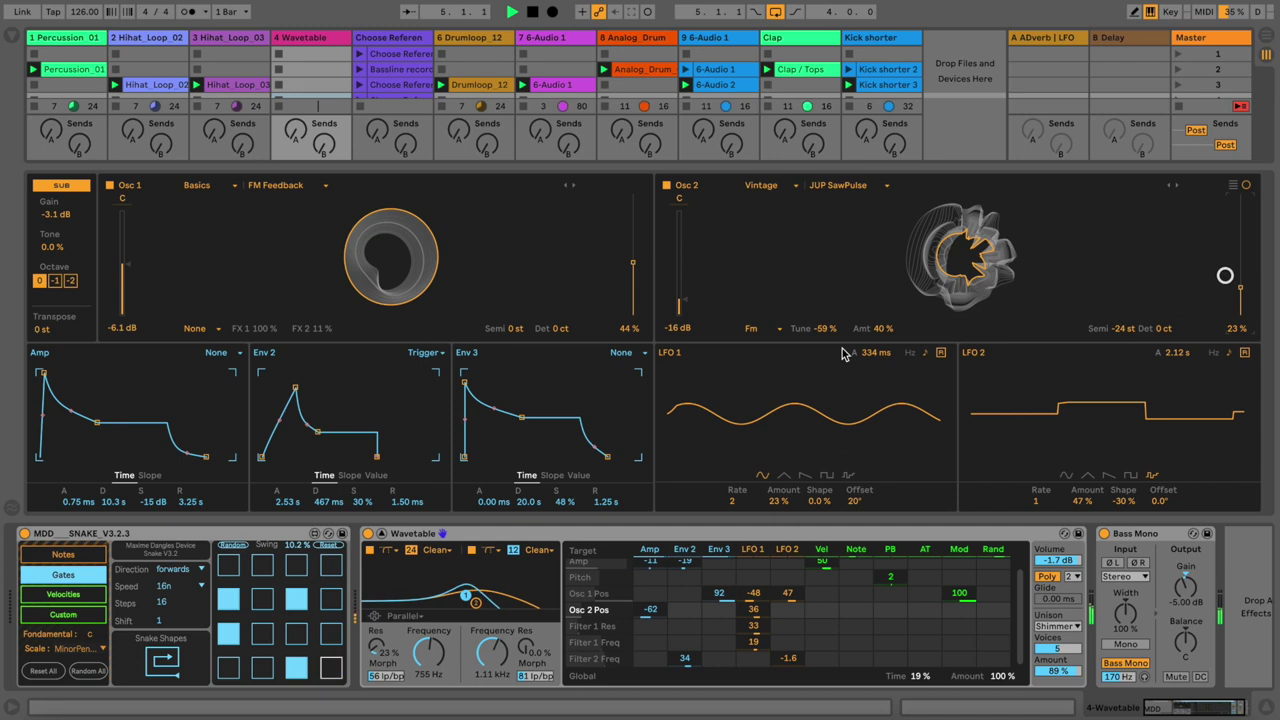
# Step: Try Logue Saw Dist on Osc 2, then switch it to the Logue Saw wavetable
pyautogui.click(856, 195)
pyautogui.click(838, 280)
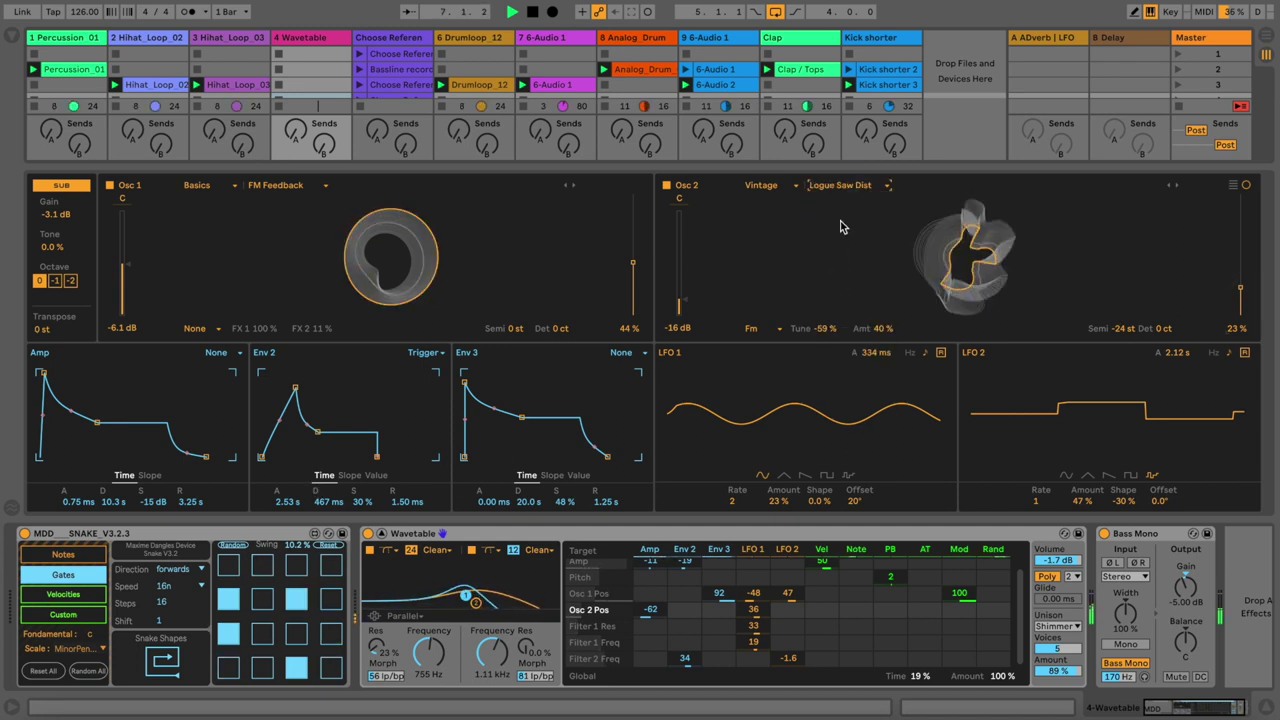
pyautogui.press('Down')
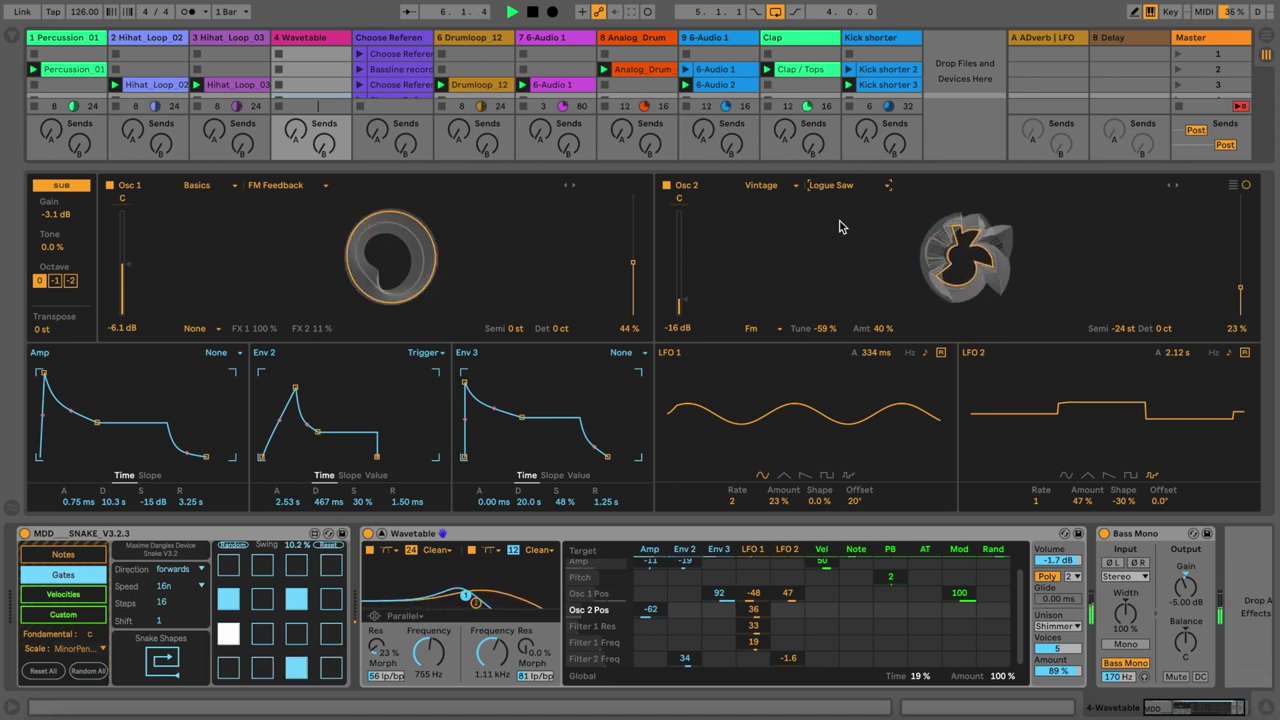
# Step: Try neighbouring Vintage wavetables on Osc 2 and switch it to Brds Dual Saw
pyautogui.press('Up')
pyautogui.press('Up')
pyautogui.press('Up')
pyautogui.click(851, 196)
pyautogui.click(858, 217)
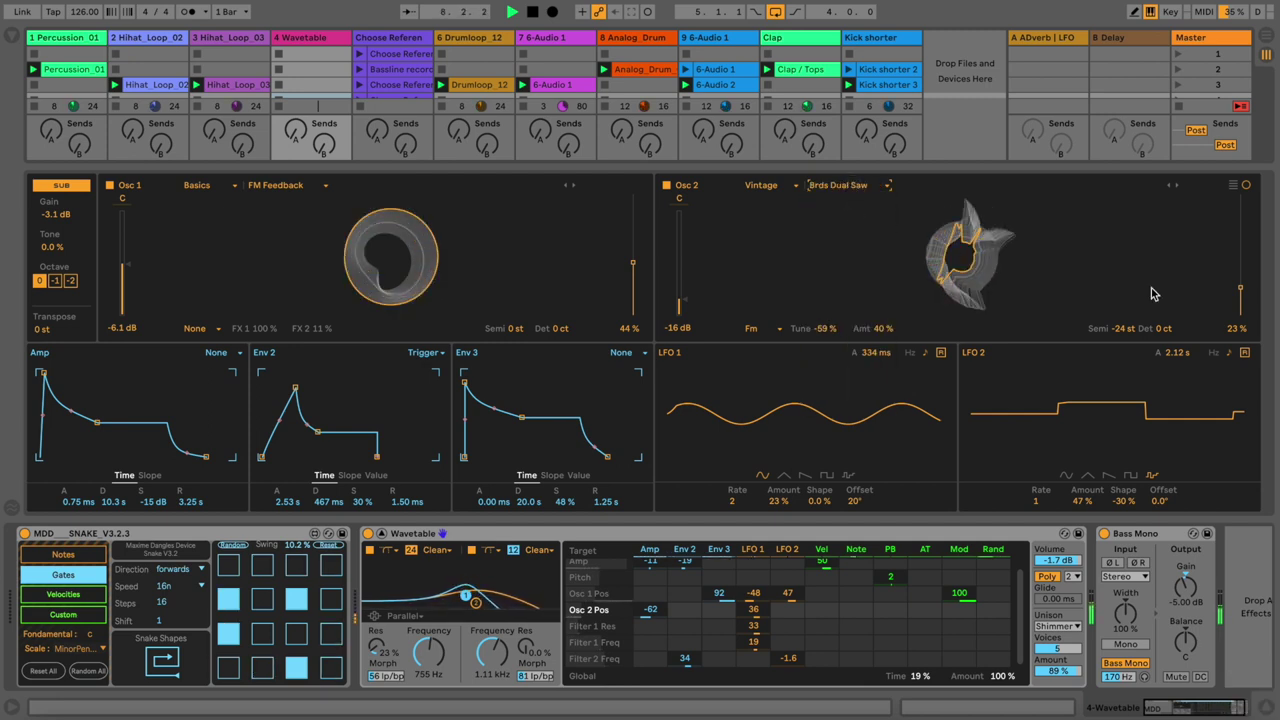
pyautogui.moveTo(1227, 285); pyautogui.dragTo(1225, 285)
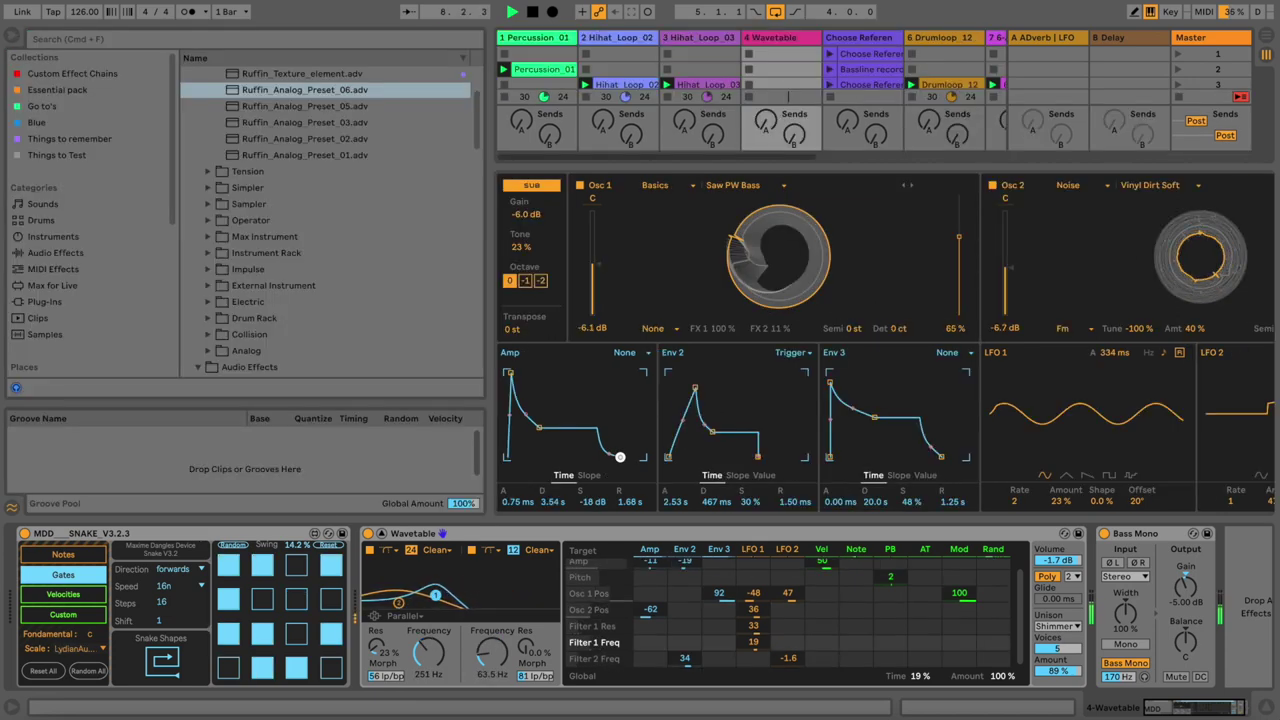
# Step: Shape the Amp envelope with attack 6.57 ms, decay 3.66 s and release 1.25 s
pyautogui.moveTo(620, 457); pyautogui.dragTo(619, 460)
pyautogui.moveTo(540, 428); pyautogui.dragTo(540, 423)
pyautogui.moveTo(511, 374); pyautogui.dragTo(514, 374)
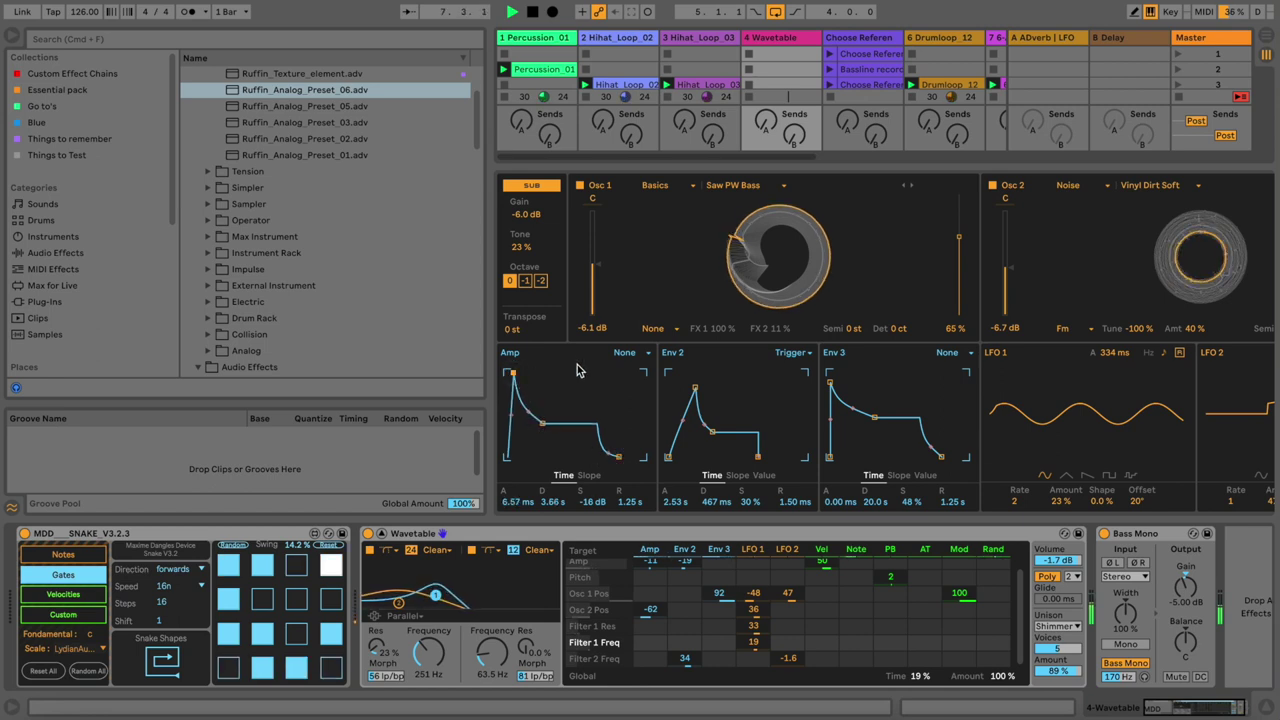
# Step: Try the Basics wavetables Beating 3 and Beating 5 on Osc 1, then switch it to Pulse PW
pyautogui.click(735, 186)
pyautogui.click(727, 378)
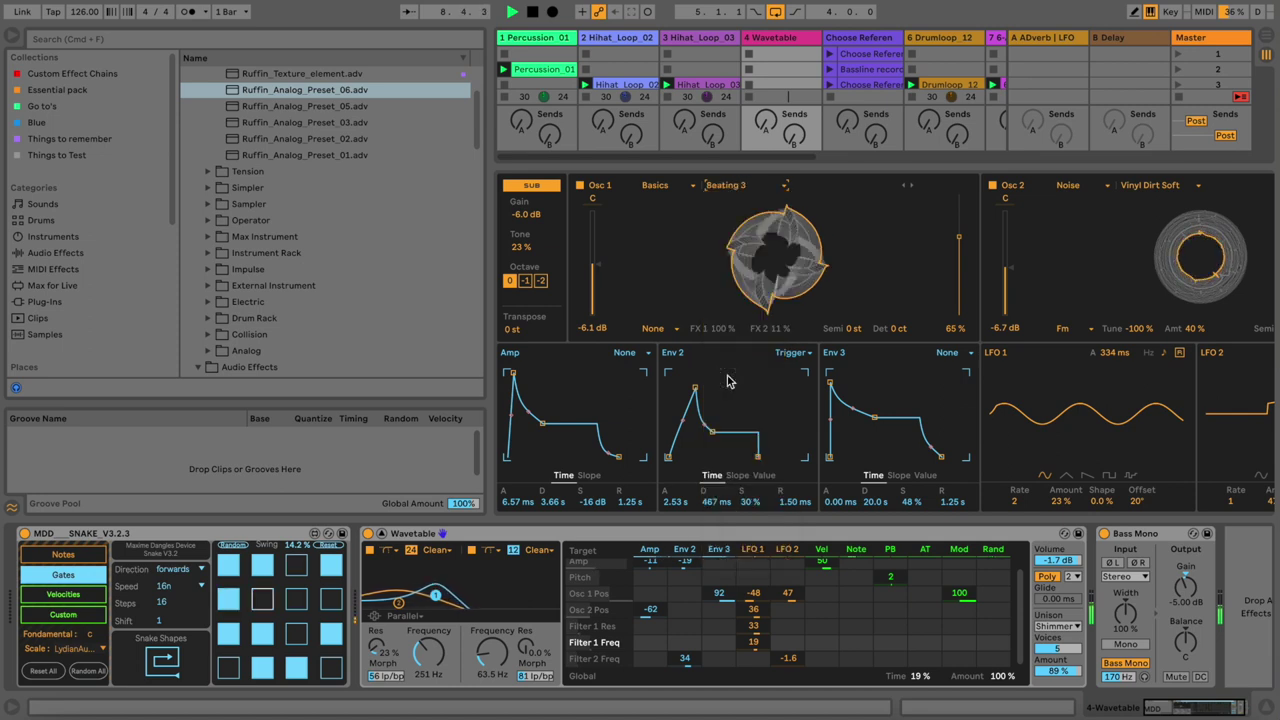
pyautogui.press('Down')
pyautogui.press('Down')
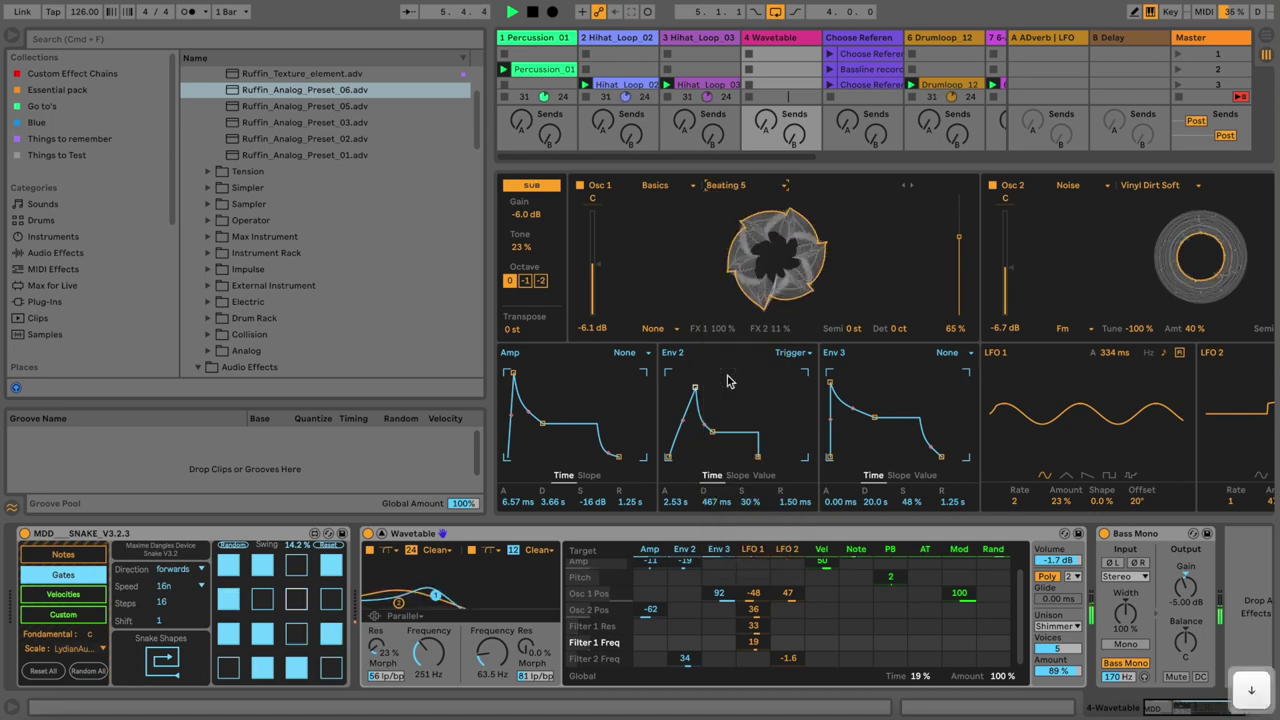
pyautogui.press('Down')
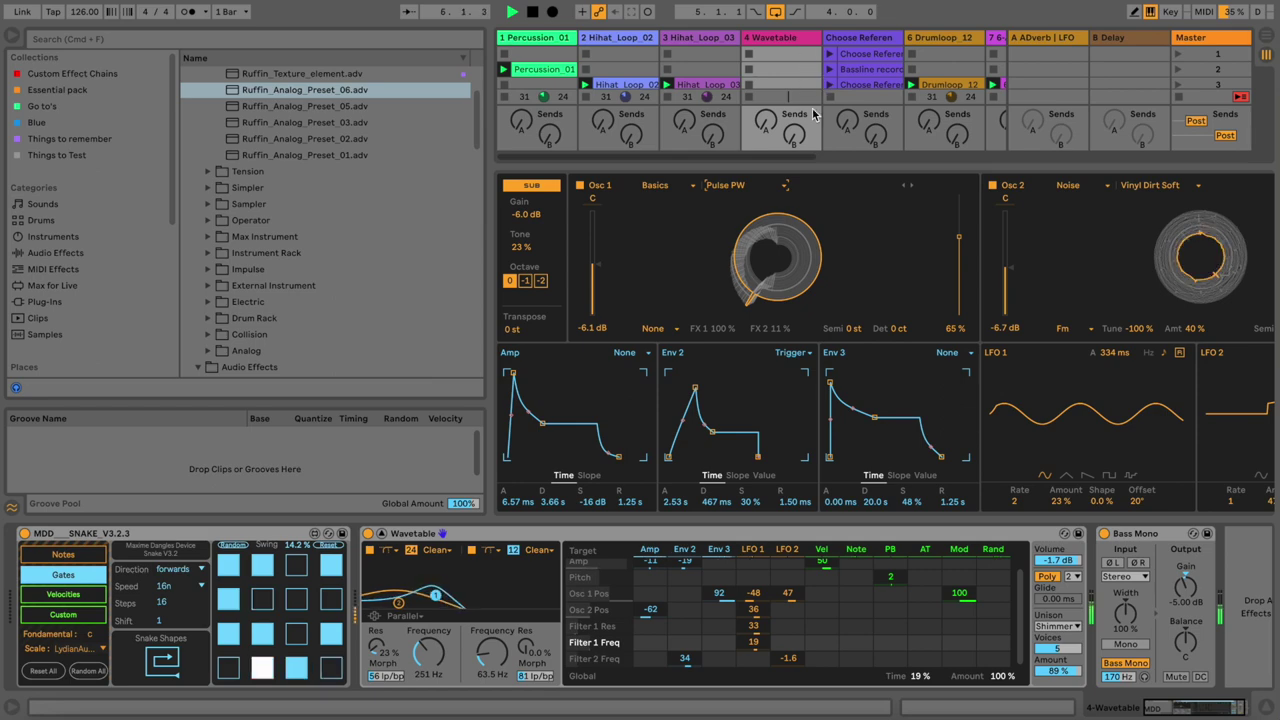
# Step: Narrow the browser and collapse Wavetable's expanded view to reveal the track mixer
pyautogui.moveTo(487, 138); pyautogui.dragTo(370, 122)
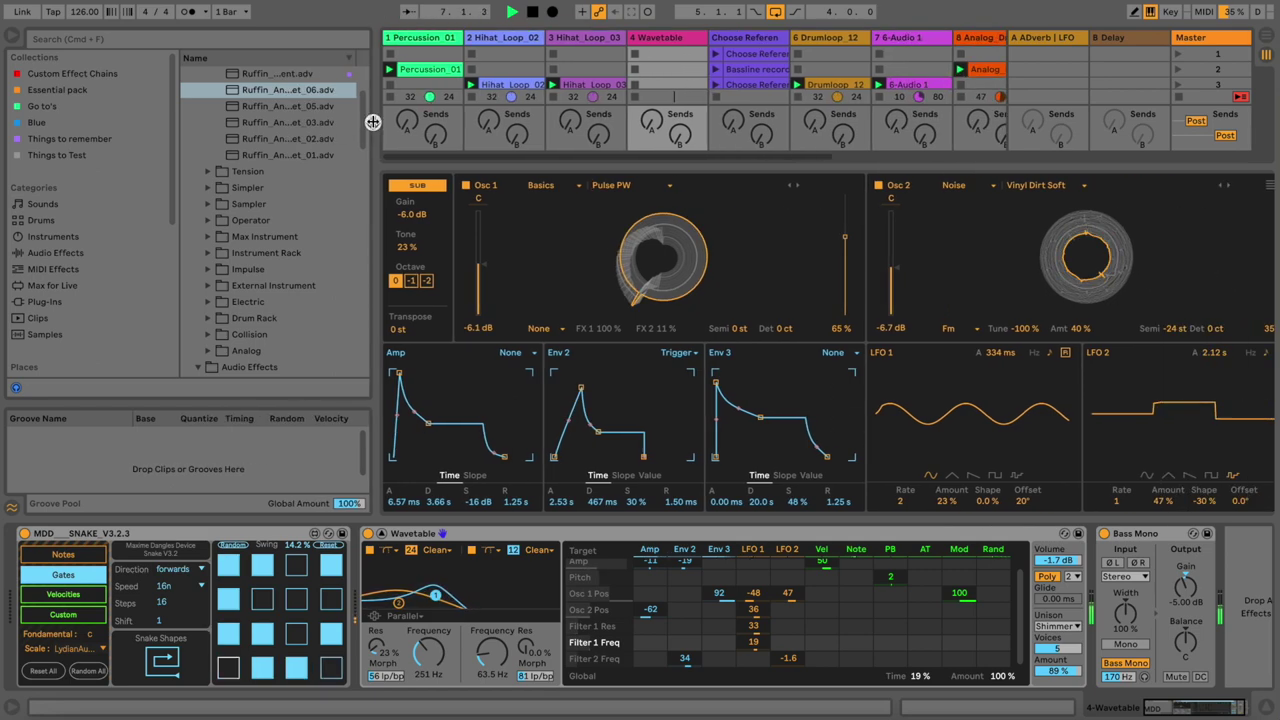
pyautogui.click(6, 37)
pyautogui.click(6, 37)
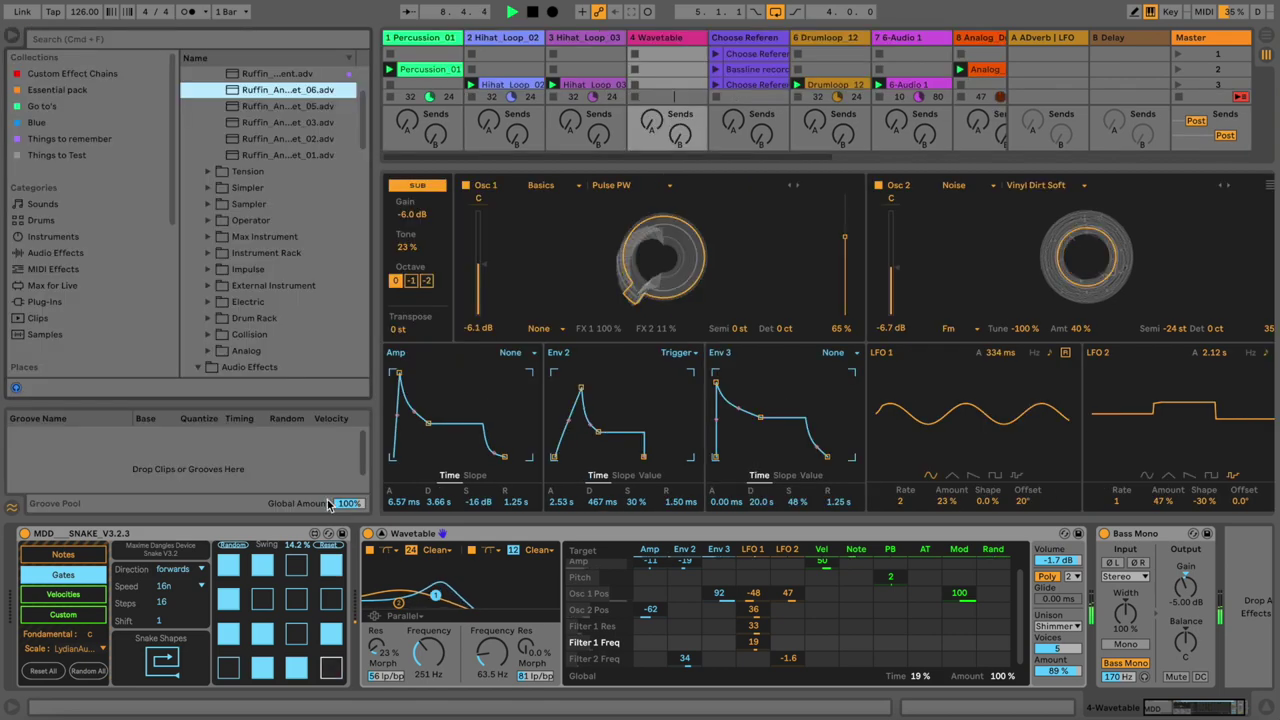
pyautogui.click(381, 534)
pyautogui.scroll(-2, 767, 70)
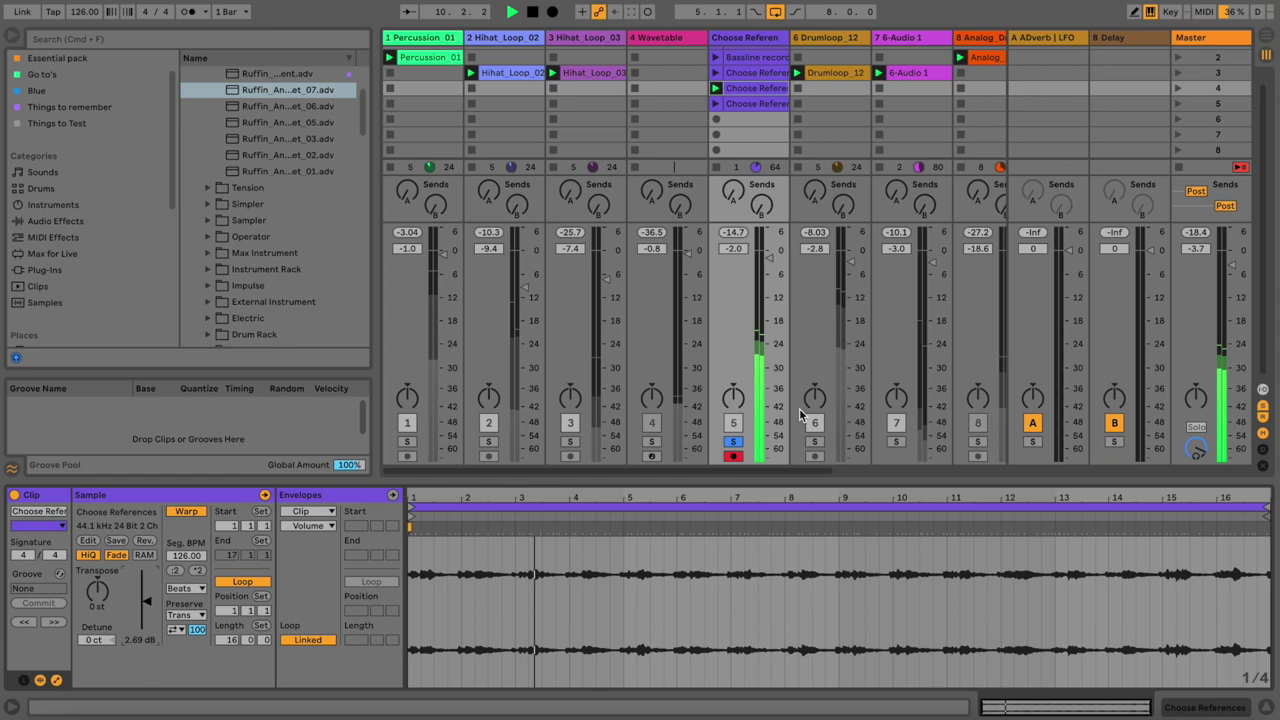
# Step: Audition full drum loops from Master_Samples_Library against the reference clips, including SN_SB_126_Drumloop_19, 20 and 23
pyautogui.moveTo(729, 471); pyautogui.dragTo(1051, 487)
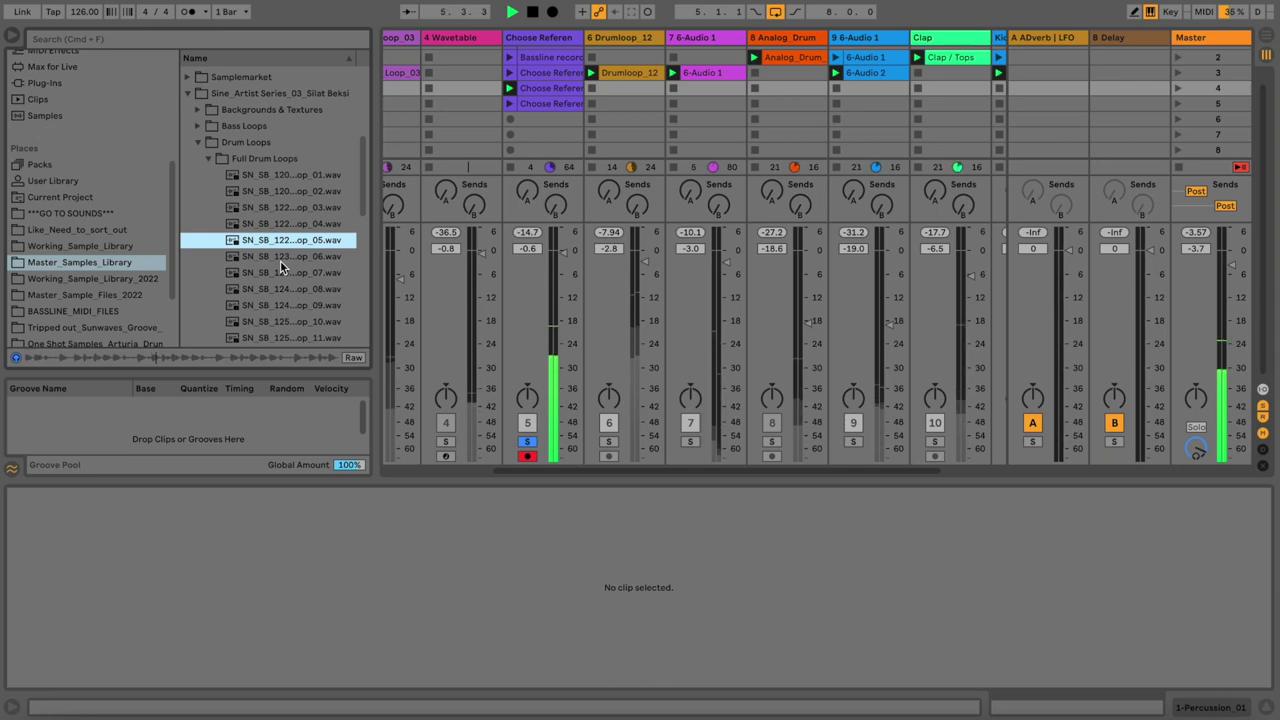
pyautogui.press('space')
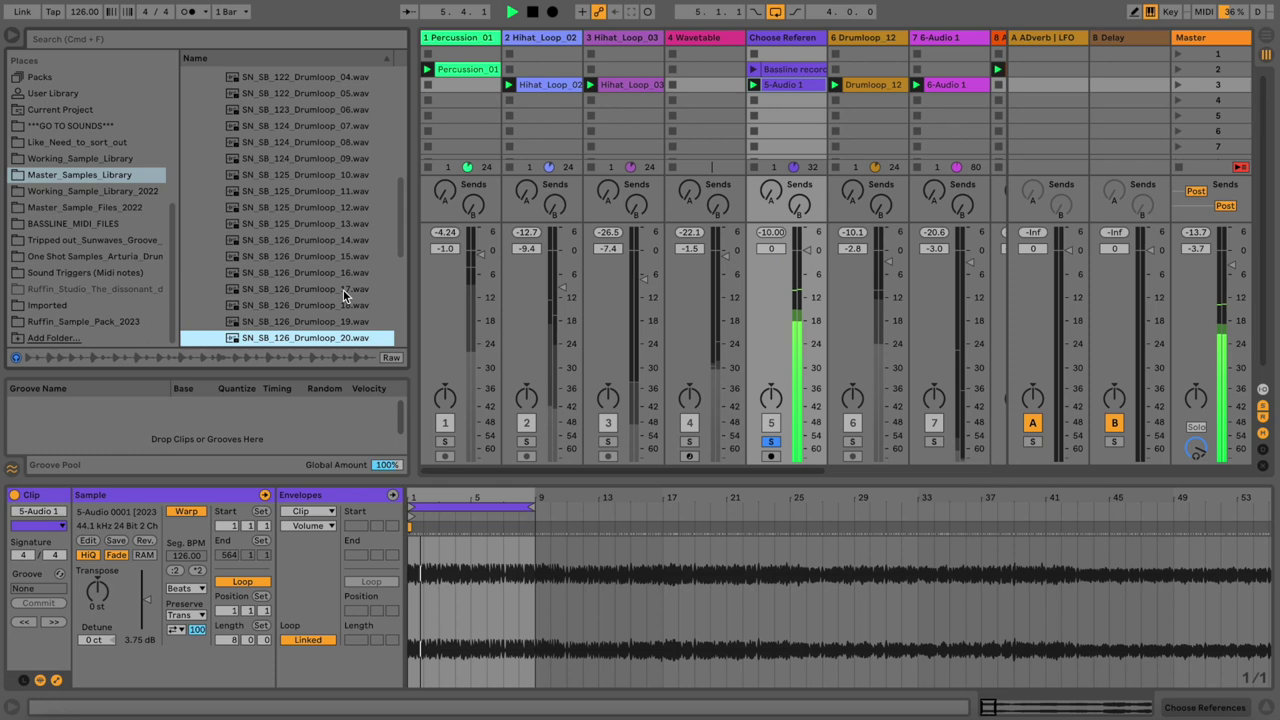
pyautogui.click(343, 321)
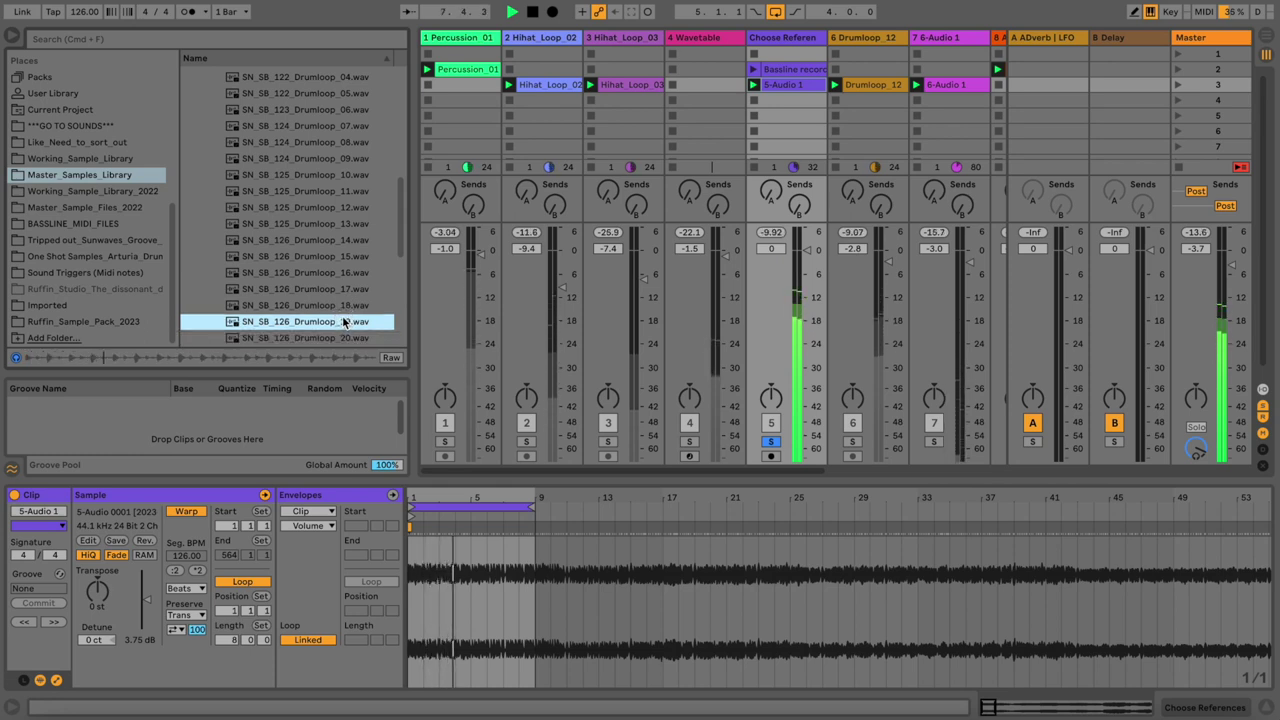
pyautogui.press('Down')
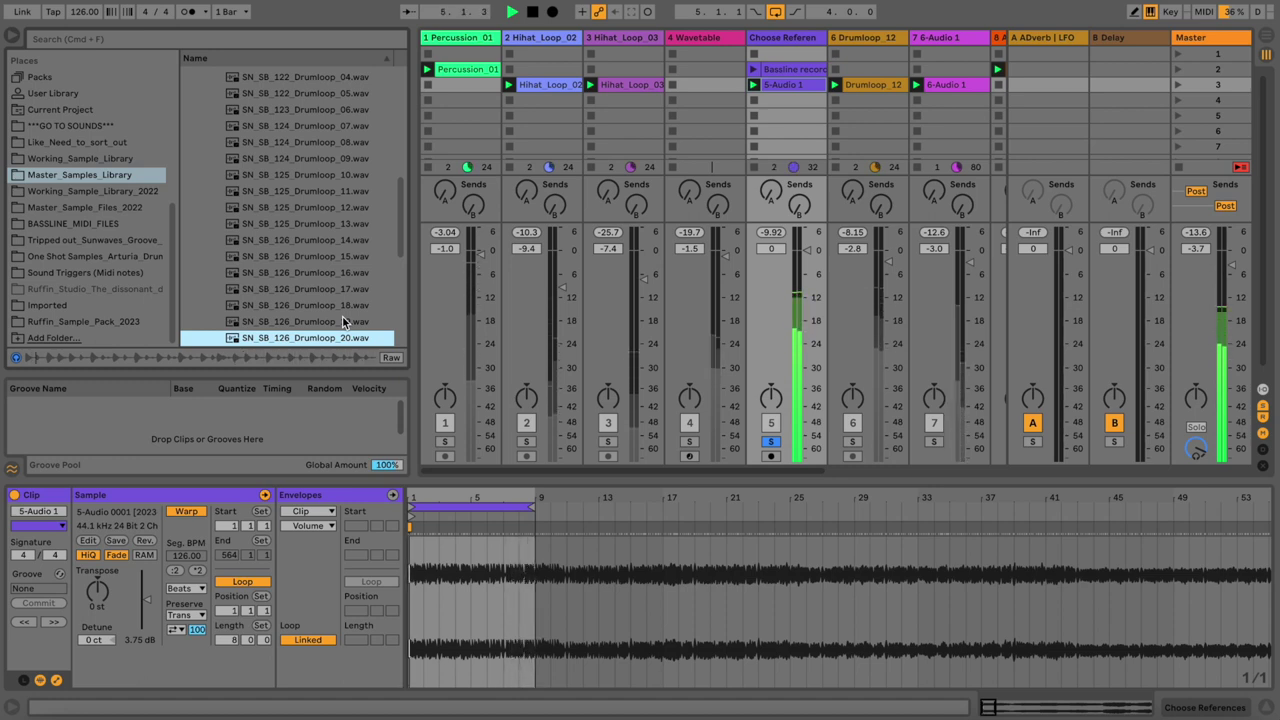
pyautogui.press('Down')
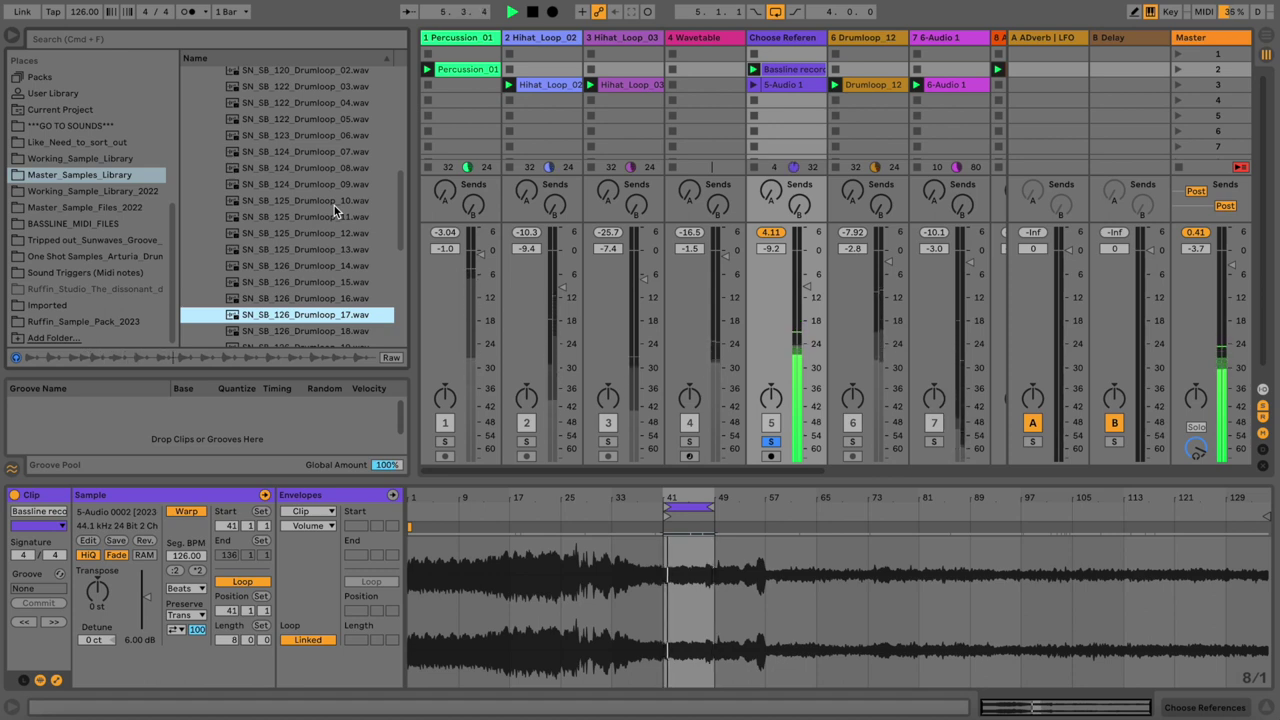
pyautogui.scroll(-5, 334, 205)
pyautogui.click(285, 93)
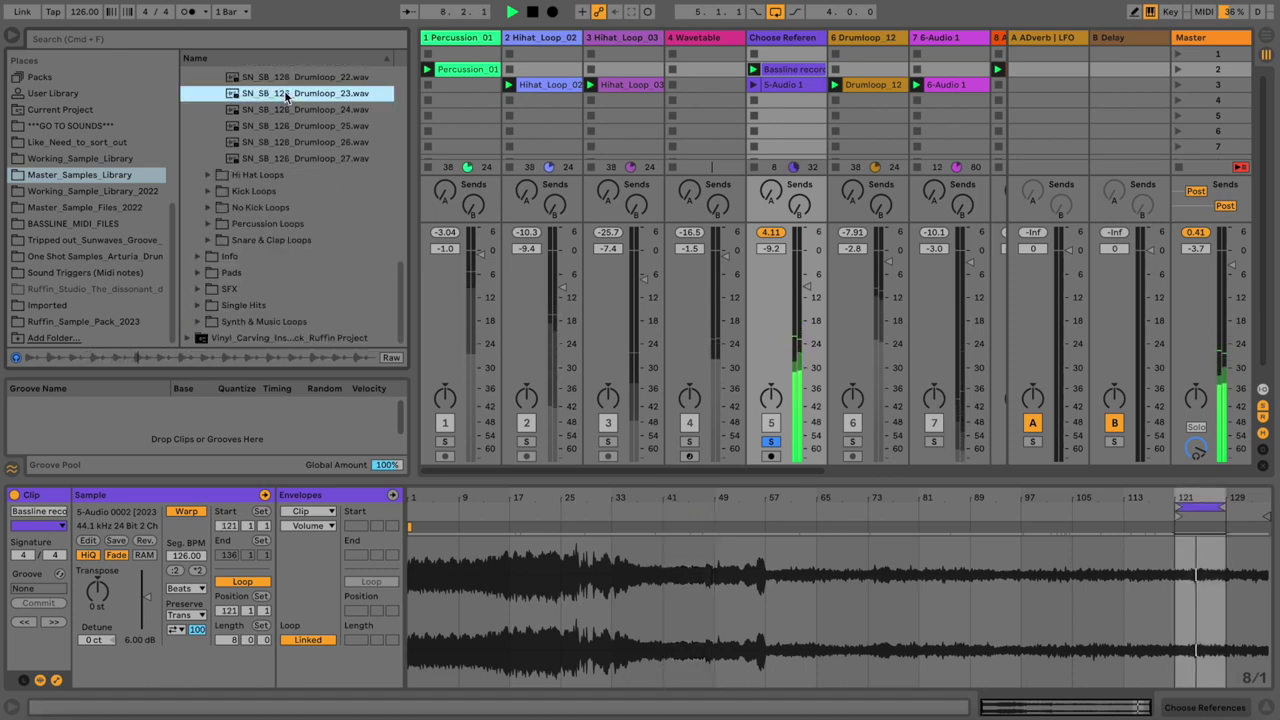